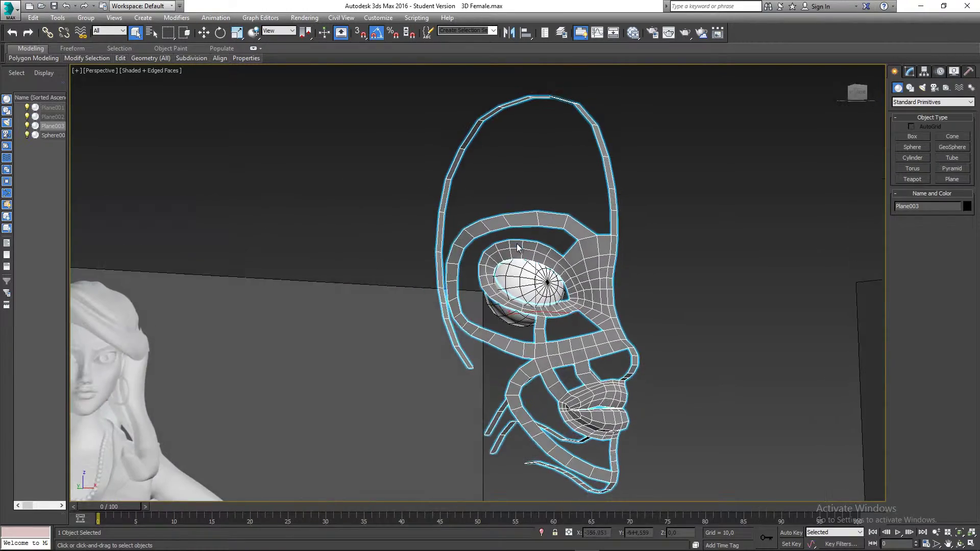
Select the open border of the C-shaped gap around the eye and cap it with a single polygon
{"action": "scroll", "coordinate": [547, 224], "scroll_direction": "up", "scroll_amount": 5}
{"action": "middle_click_drag", "start_coordinate": [547, 224], "coordinate": [591, 223], "text": "alt"}
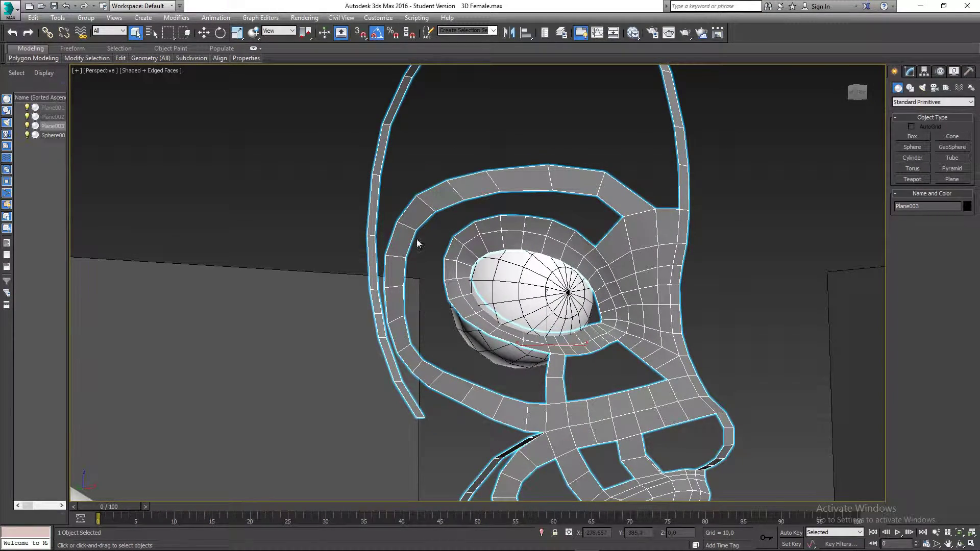
{"action": "middle_click_drag", "start_coordinate": [443, 307], "coordinate": [415, 297]}
{"action": "middle_click_drag", "start_coordinate": [514, 193], "coordinate": [495, 198]}
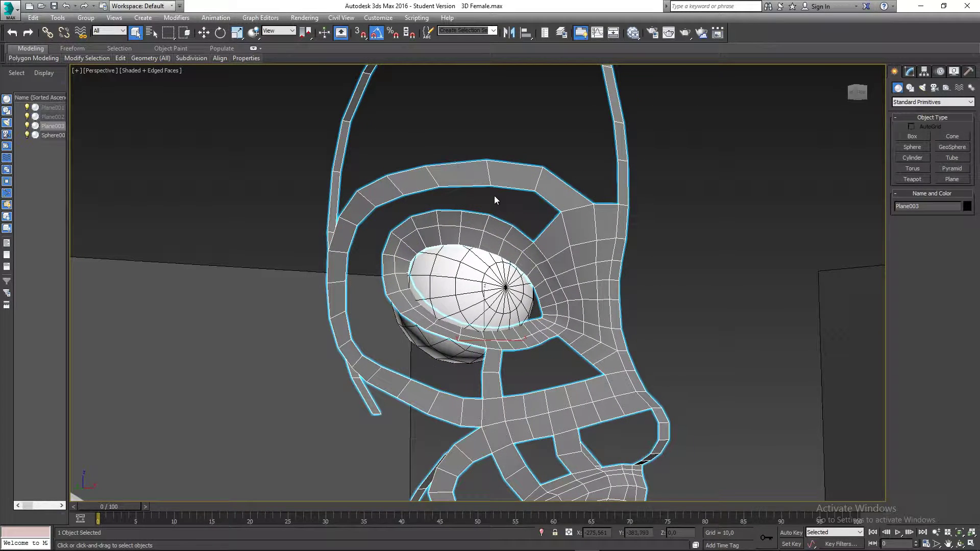
{"action": "left_click", "coordinate": [908, 72]}
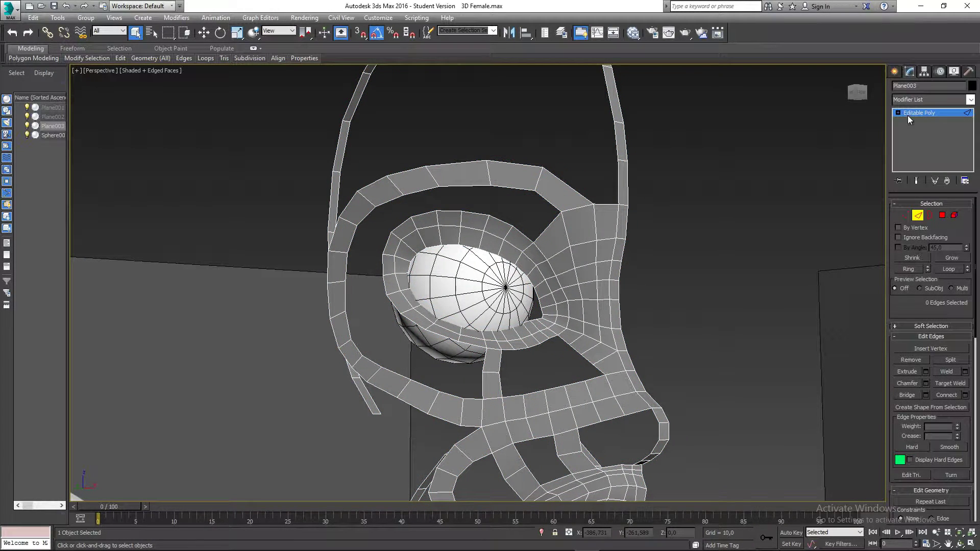
{"action": "left_click", "coordinate": [929, 214]}
{"action": "middle_click_drag", "start_coordinate": [531, 196], "coordinate": [532, 191]}
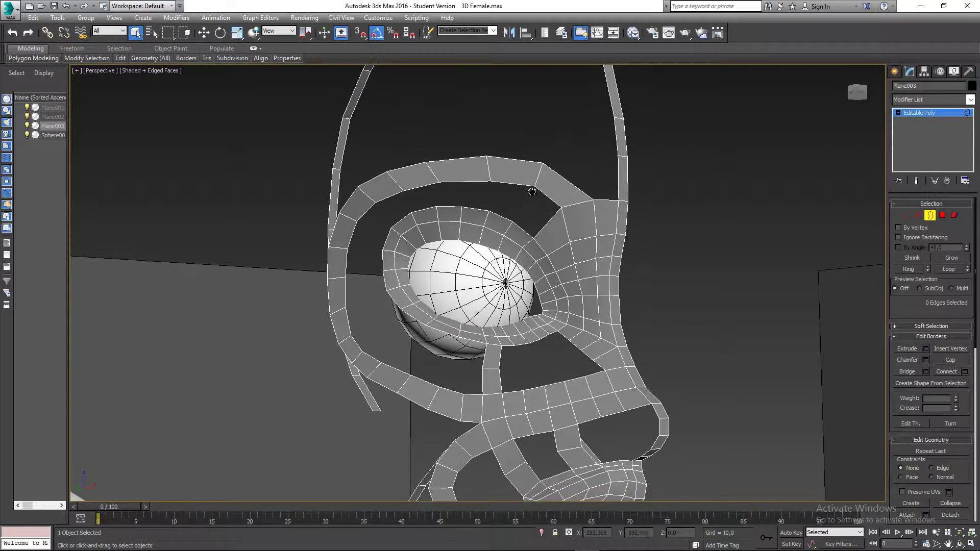
{"action": "left_click", "coordinate": [523, 184]}
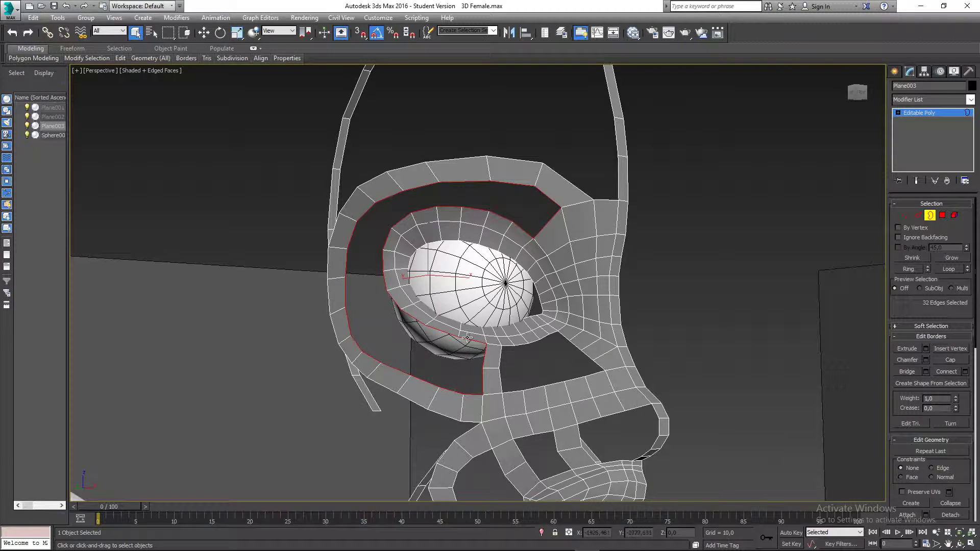
{"action": "scroll", "coordinate": [467, 337], "scroll_direction": "up", "scroll_amount": 3}
{"action": "middle_click_drag", "start_coordinate": [523, 306], "coordinate": [519, 318]}
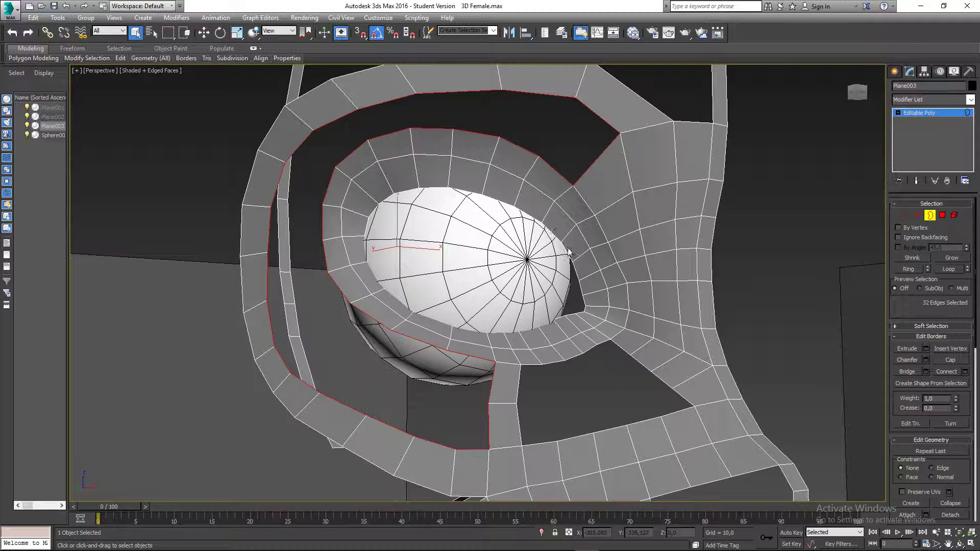
{"action": "left_click", "coordinate": [949, 360]}
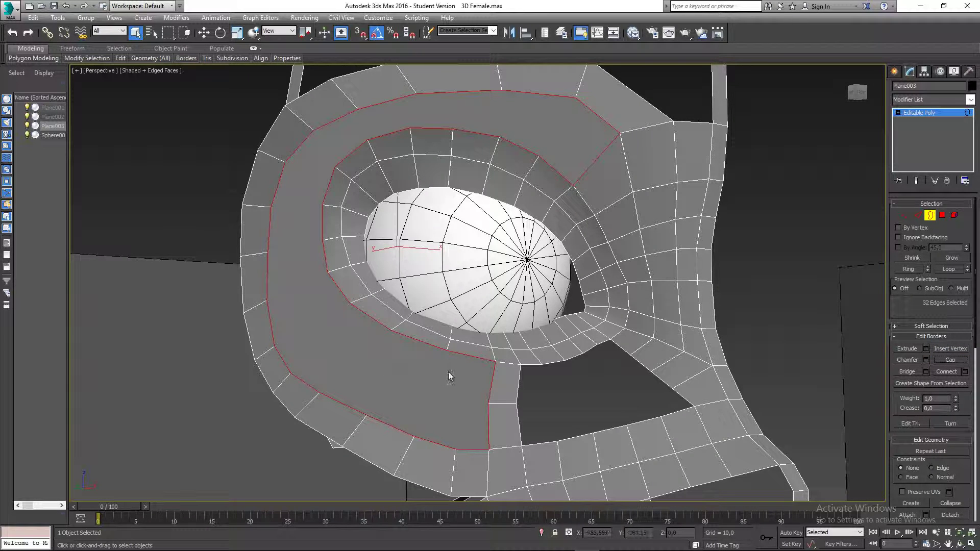
At vertex level, use Cut to add two edges across the capped face above the eye, joining eyelid-ring and brow-ring vertices
{"action": "scroll", "coordinate": [448, 371], "scroll_direction": "down", "scroll_amount": 5}
{"action": "middle_click_drag", "start_coordinate": [430, 332], "coordinate": [459, 335], "text": "alt"}
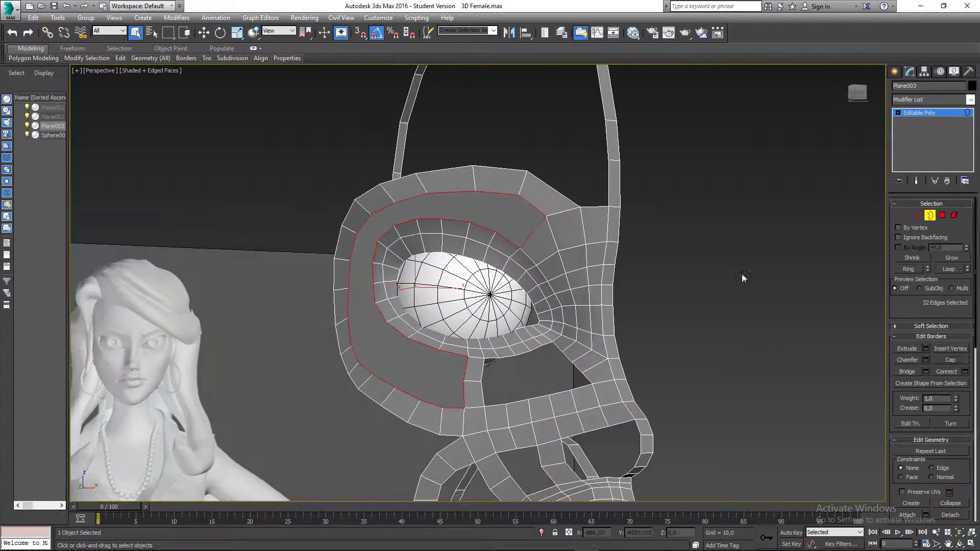
{"action": "left_click", "coordinate": [905, 215]}
{"action": "scroll", "coordinate": [525, 230], "scroll_direction": "up", "scroll_amount": 4}
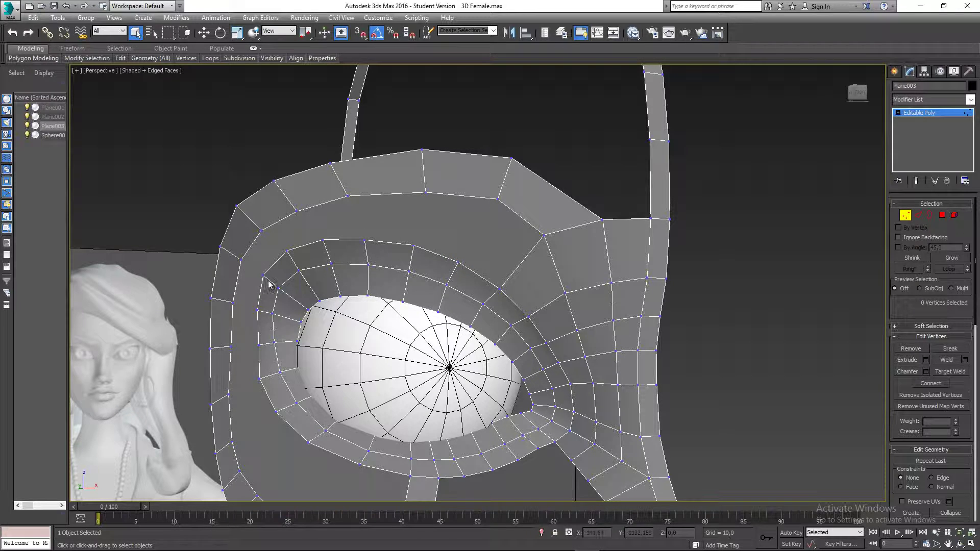
{"action": "middle_click_drag", "start_coordinate": [269, 284], "coordinate": [295, 195]}
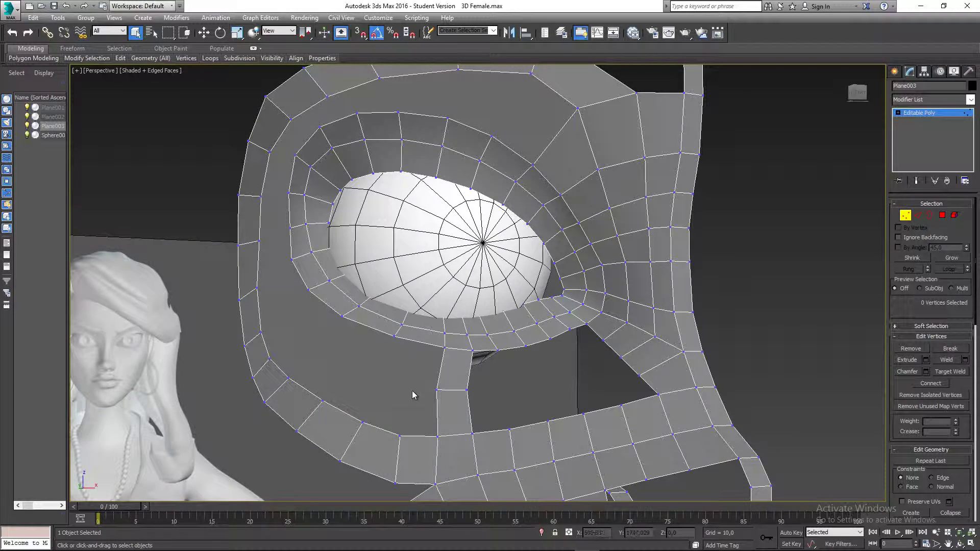
{"action": "middle_click_drag", "start_coordinate": [412, 391], "coordinate": [424, 210], "text": "alt"}
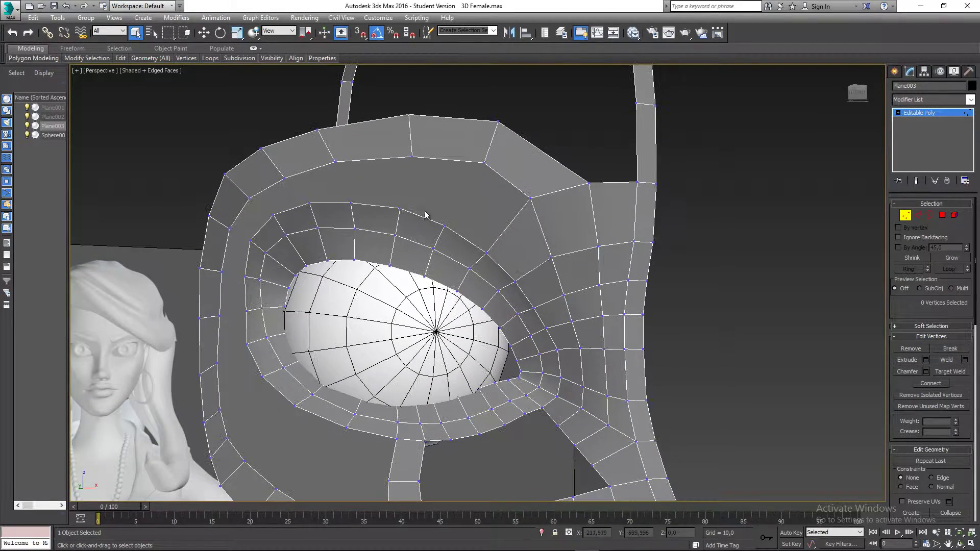
{"action": "right_click", "coordinate": [425, 207]}
{"action": "left_click", "coordinate": [414, 106]}
{"action": "middle_click_drag", "start_coordinate": [465, 168], "coordinate": [454, 166]}
{"action": "left_click", "coordinate": [432, 223]}
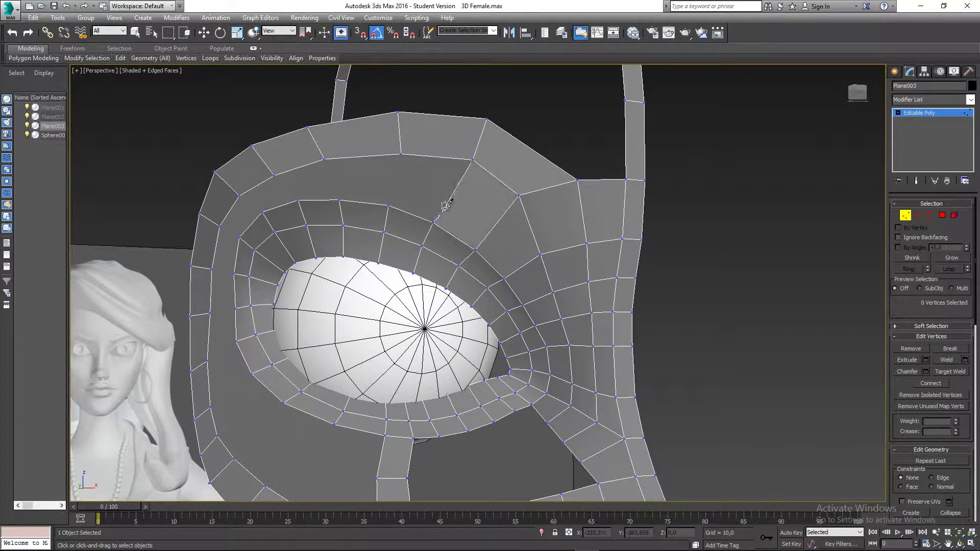
{"action": "left_click", "coordinate": [473, 160]}
{"action": "left_click", "coordinate": [389, 205]}
{"action": "left_click", "coordinate": [400, 155]}
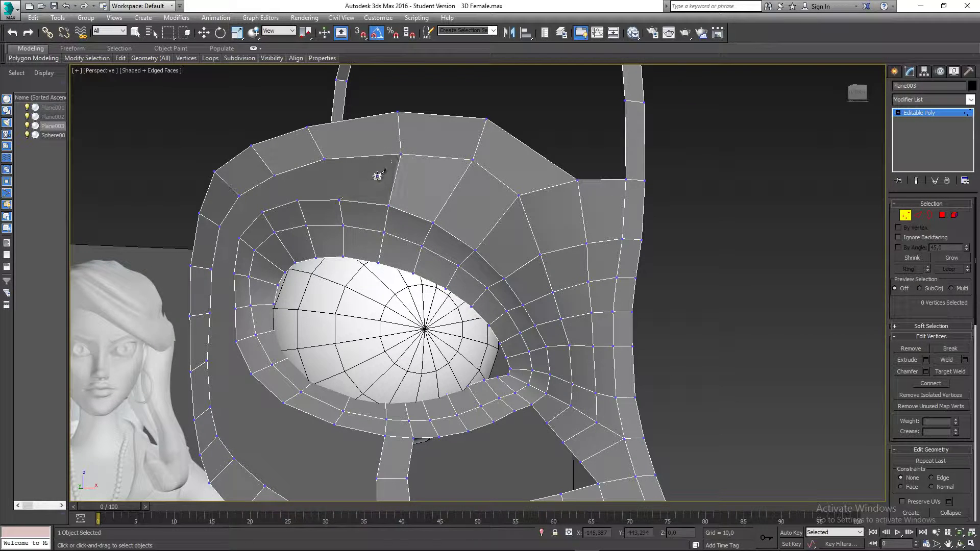
Cut connecting edges between the eyelid ring and the outer ring around the eye's upper outer corner
{"action": "middle_click_drag", "start_coordinate": [378, 176], "coordinate": [417, 164]}
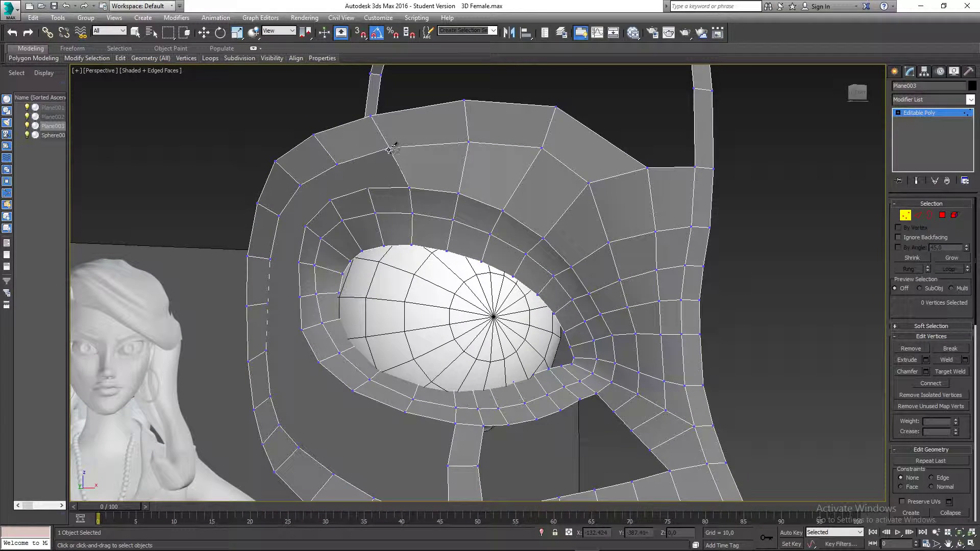
{"action": "left_click", "coordinate": [367, 187]}
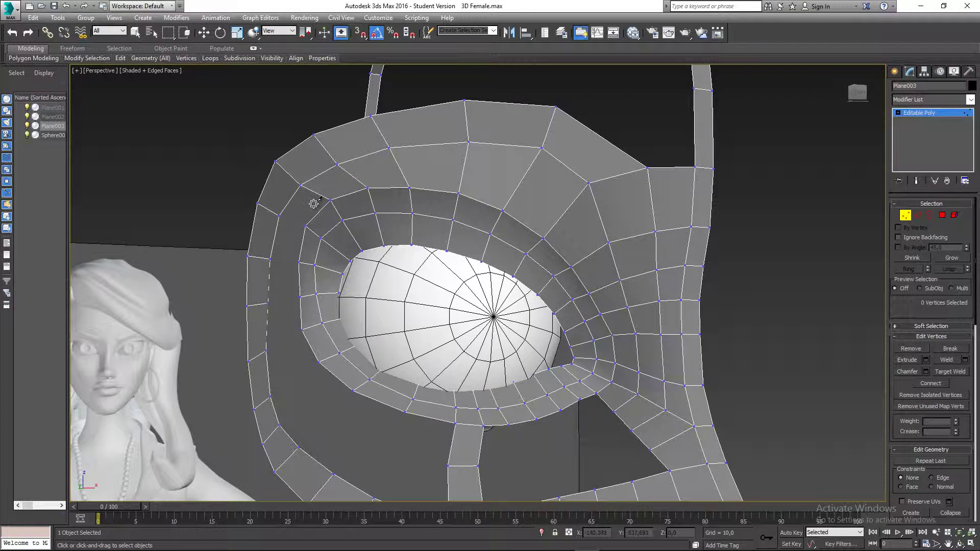
{"action": "middle_click_drag", "start_coordinate": [310, 205], "coordinate": [345, 178]}
{"action": "left_click", "coordinate": [345, 186], "text": "shift"}
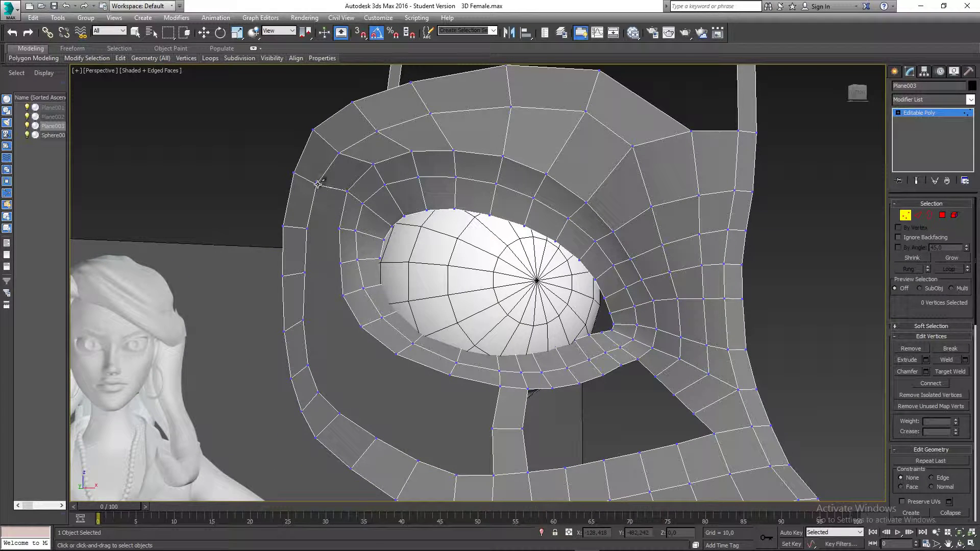
Cut four edges across the capped face along the eye's outer side and lower outer corner, joining opposite ring vertices
{"action": "left_click", "coordinate": [339, 228]}
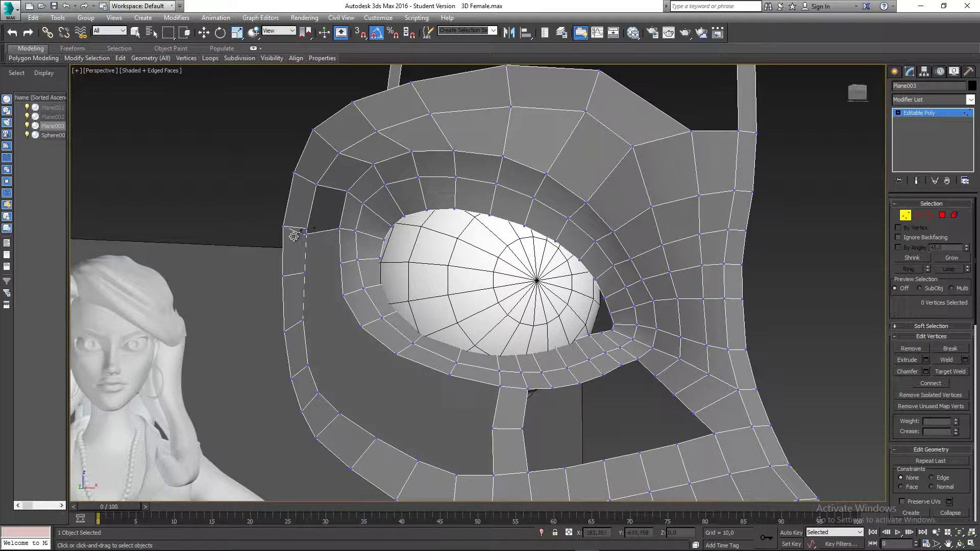
{"action": "left_click", "coordinate": [306, 229]}
{"action": "left_click", "coordinate": [306, 274]}
{"action": "left_click", "coordinate": [341, 264]}
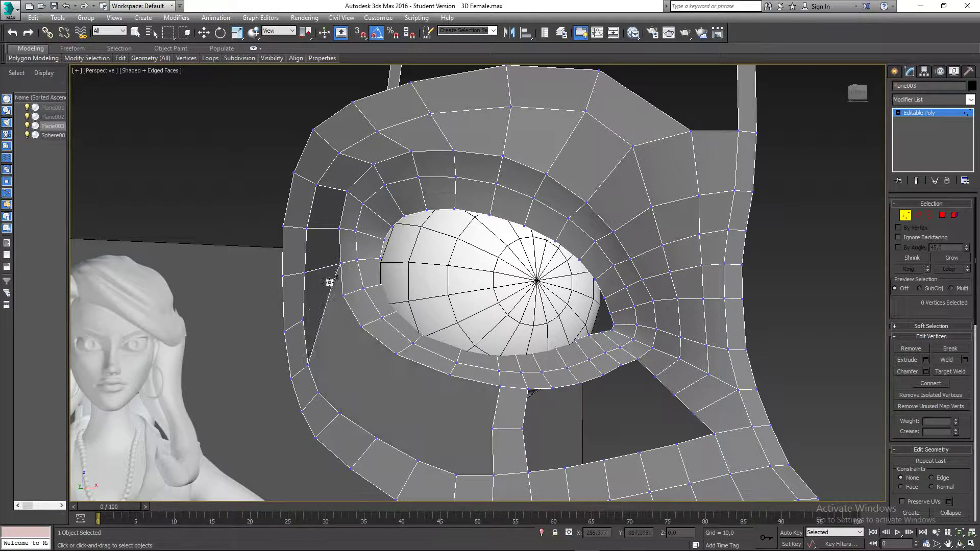
{"action": "middle_click_drag", "start_coordinate": [339, 283], "coordinate": [383, 212]}
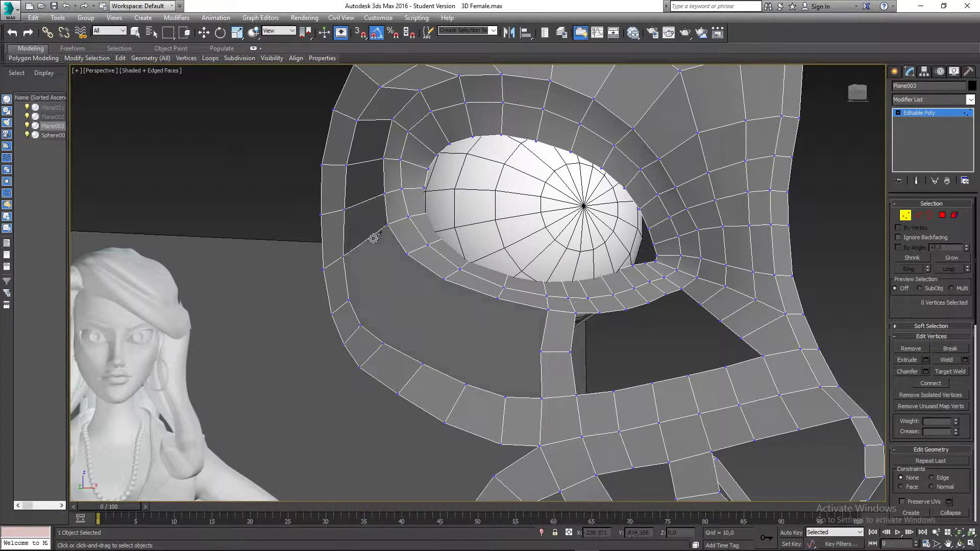
{"action": "left_click", "coordinate": [387, 224]}
{"action": "right_click", "coordinate": [396, 255]}
{"action": "left_click", "coordinate": [406, 254]}
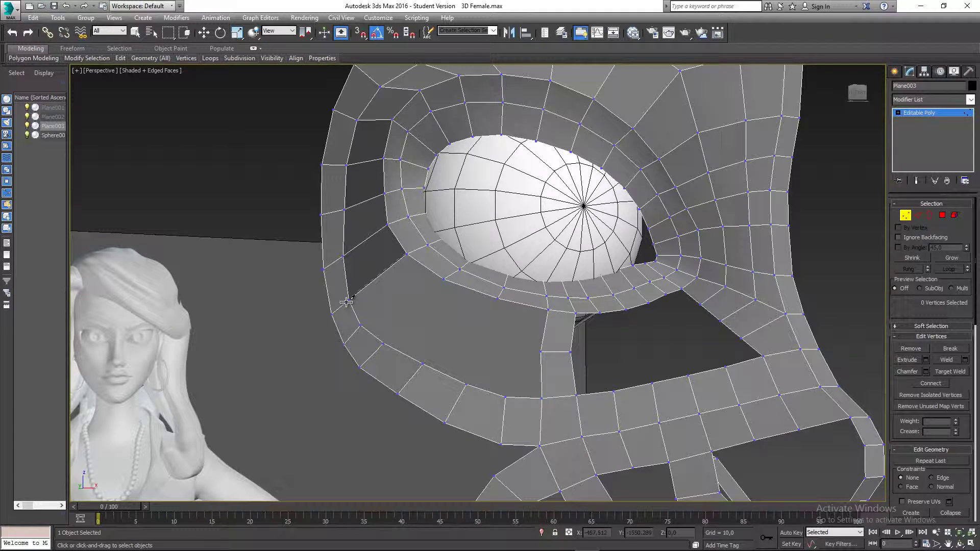
{"action": "left_click", "coordinate": [346, 301]}
Cut two edges below the eye from the lower eyelid ring to the cheek ring vertices
{"action": "middle_click_drag", "start_coordinate": [459, 297], "coordinate": [407, 265]}
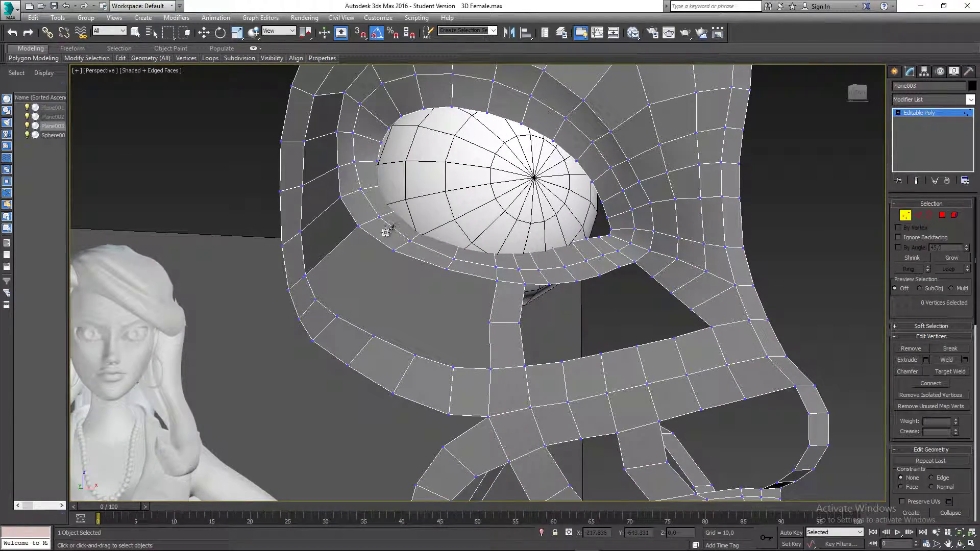
{"action": "middle_click_drag", "start_coordinate": [466, 273], "coordinate": [450, 252]}
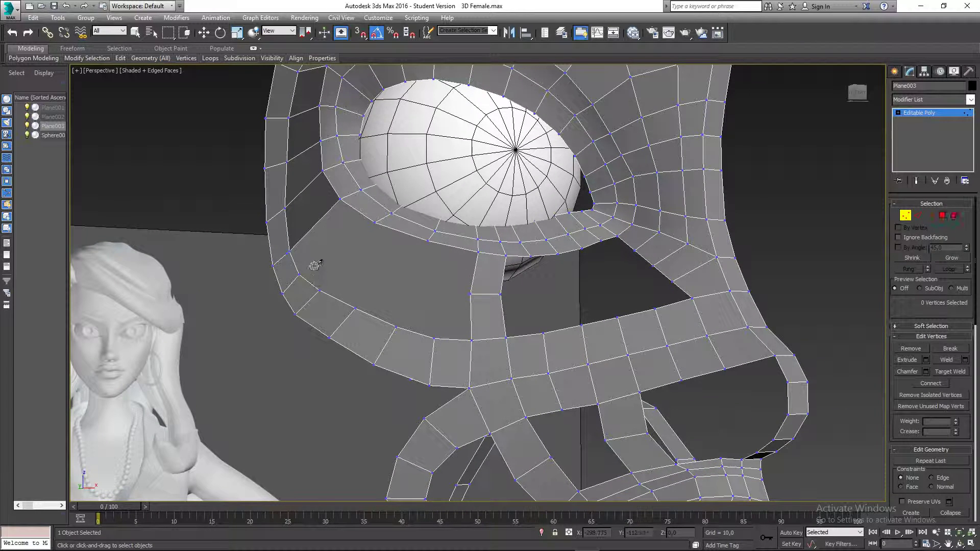
{"action": "middle_click_drag", "start_coordinate": [313, 258], "coordinate": [339, 253]}
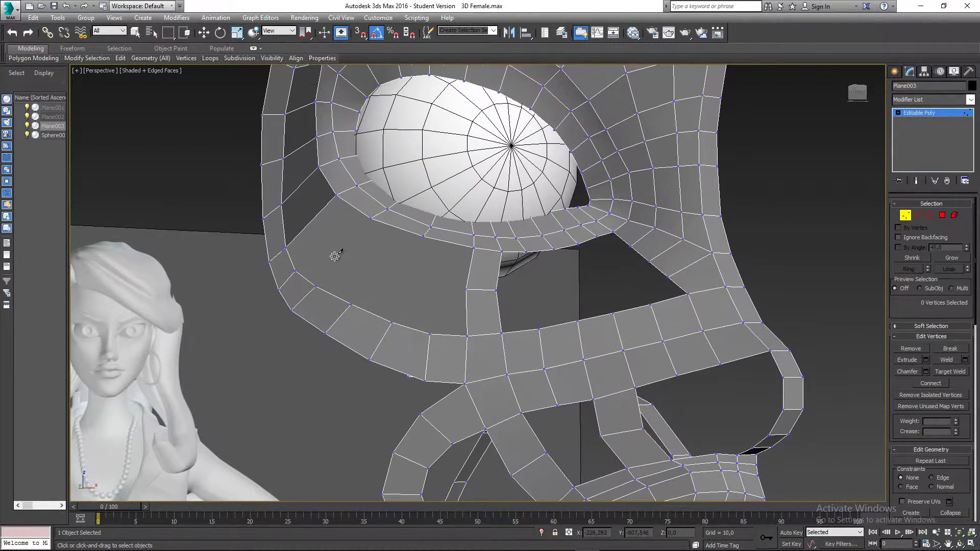
{"action": "left_click", "coordinate": [371, 218]}
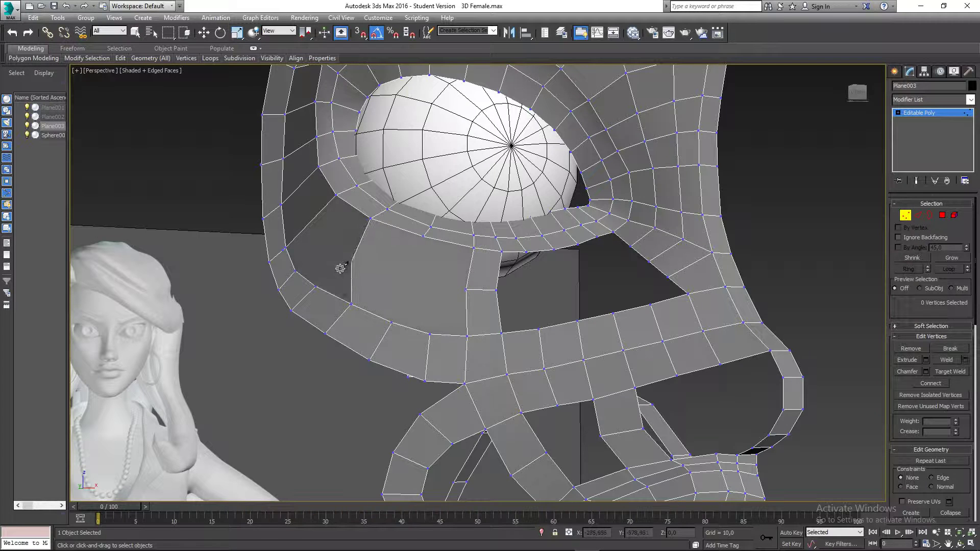
{"action": "left_click", "coordinate": [316, 283]}
{"action": "right_click", "coordinate": [316, 283]}
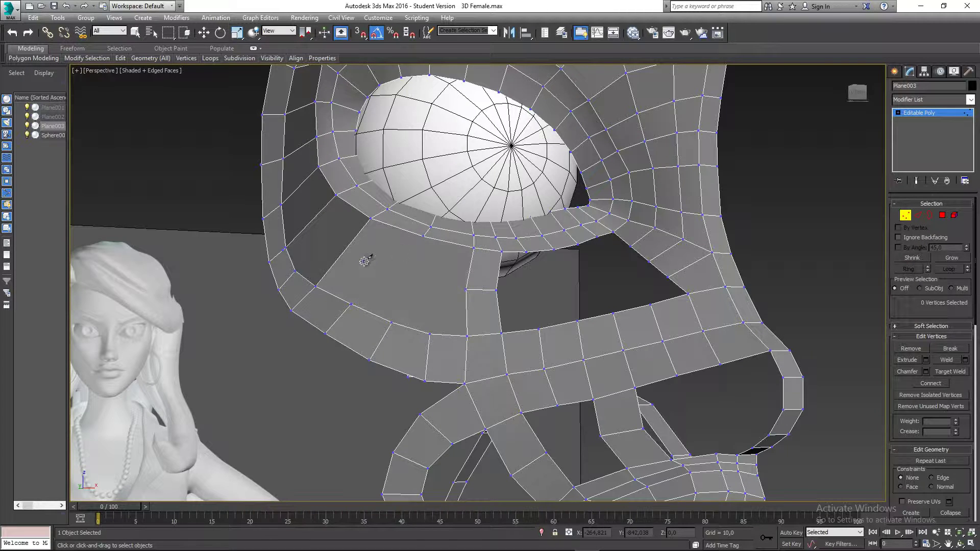
{"action": "left_click", "coordinate": [423, 236]}
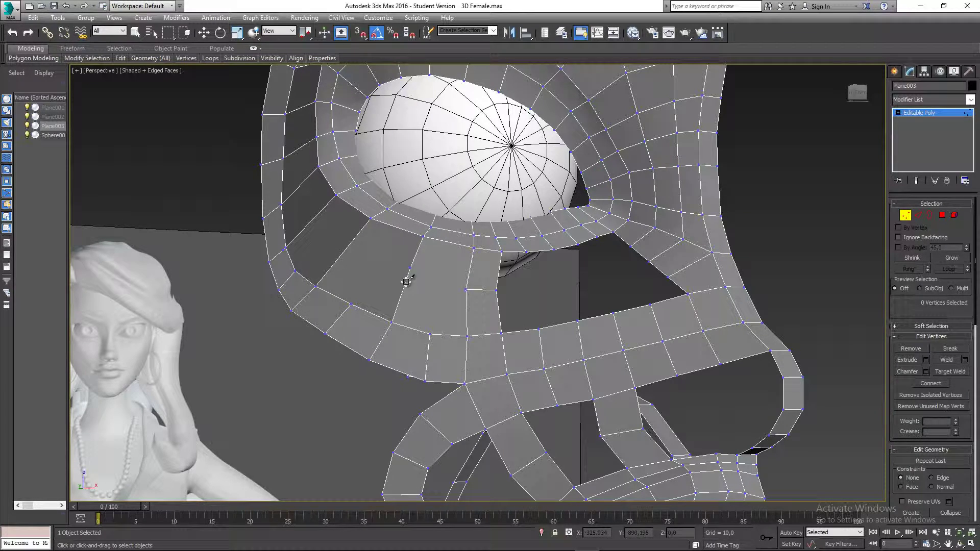
{"action": "left_click", "coordinate": [392, 321]}
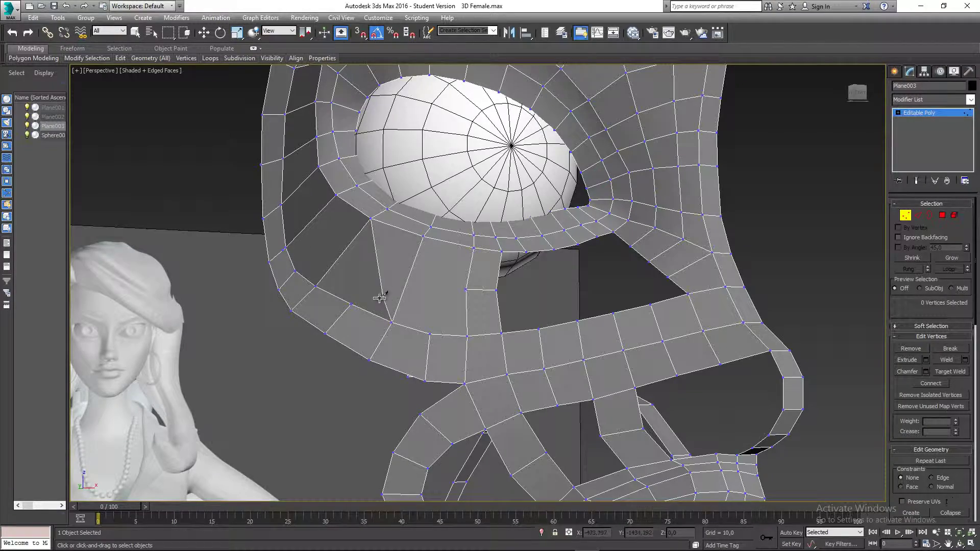
In wireframe display, cut the remaining edges from the cheek ring to the lower eyelid, then restore shading and end cutting
{"action": "mouse_move", "coordinate": [376, 276]}
{"action": "middle_mouse_down"}
{"action": "mouse_move", "coordinate": [368, 265]}
{"action": "mouse_move", "coordinate": [390, 267]}
{"action": "mouse_move", "coordinate": [370, 268]}
{"action": "mouse_move", "coordinate": [365, 282]}
{"action": "mouse_move", "coordinate": [409, 280]}
{"action": "mouse_move", "coordinate": [372, 291]}
{"action": "middle_mouse_up"}
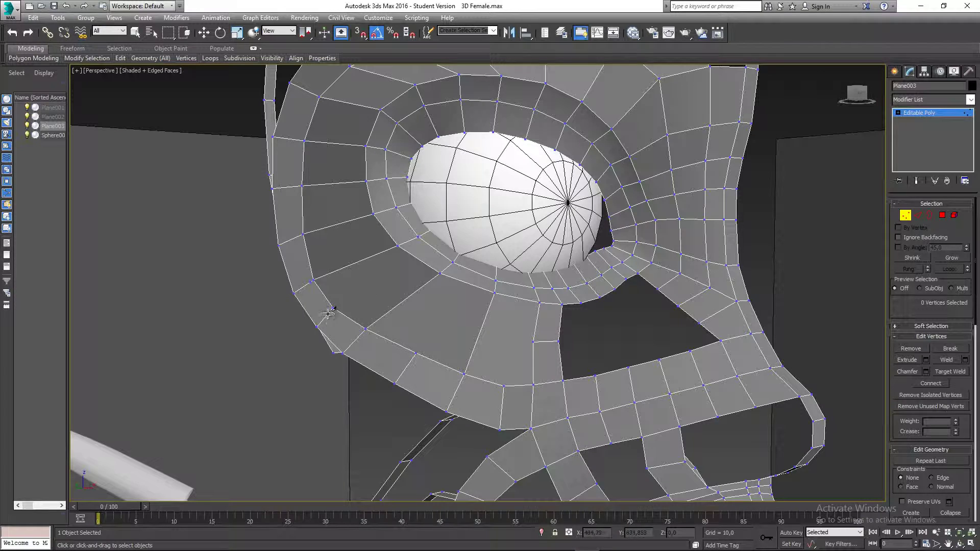
{"action": "middle_click_drag", "start_coordinate": [352, 340], "coordinate": [342, 325]}
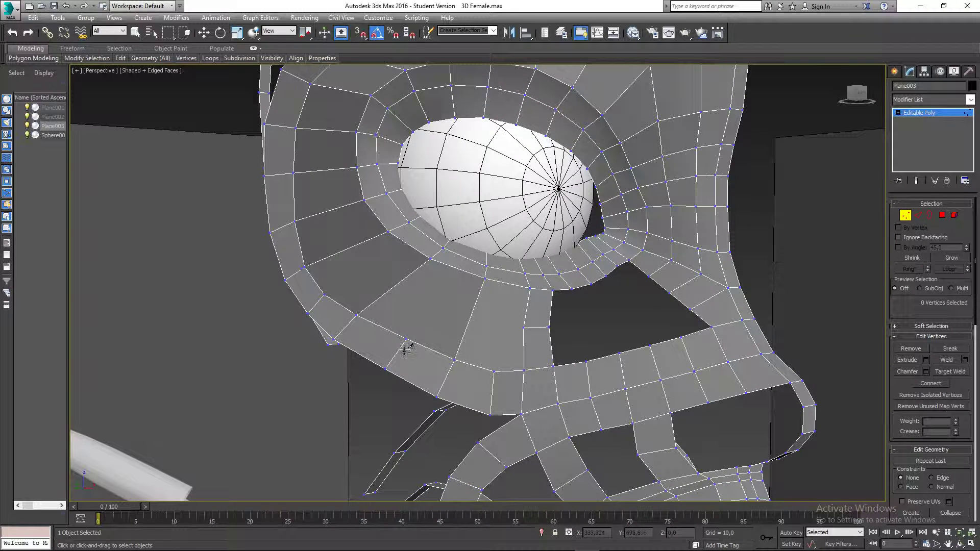
{"action": "middle_click_drag", "start_coordinate": [428, 331], "coordinate": [412, 342]}
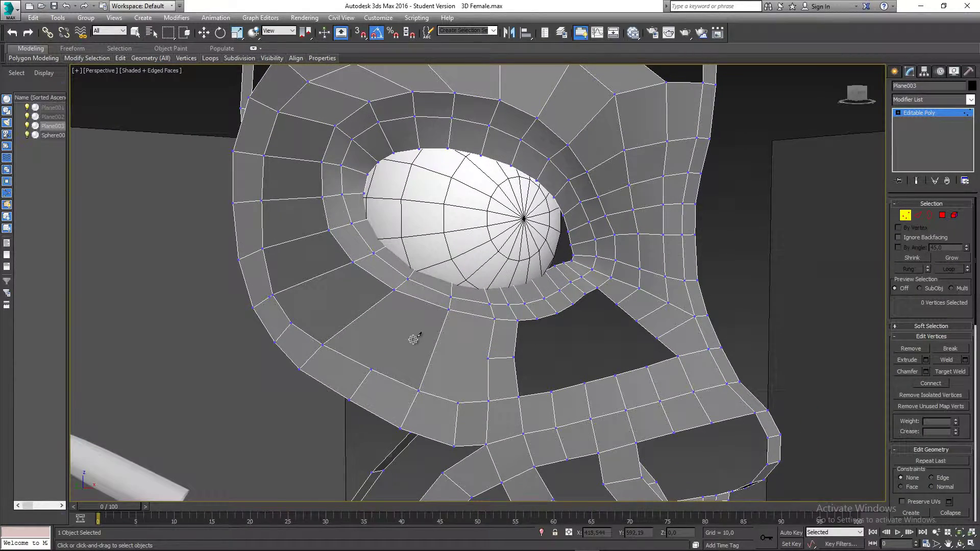
{"action": "key", "text": "F3"}
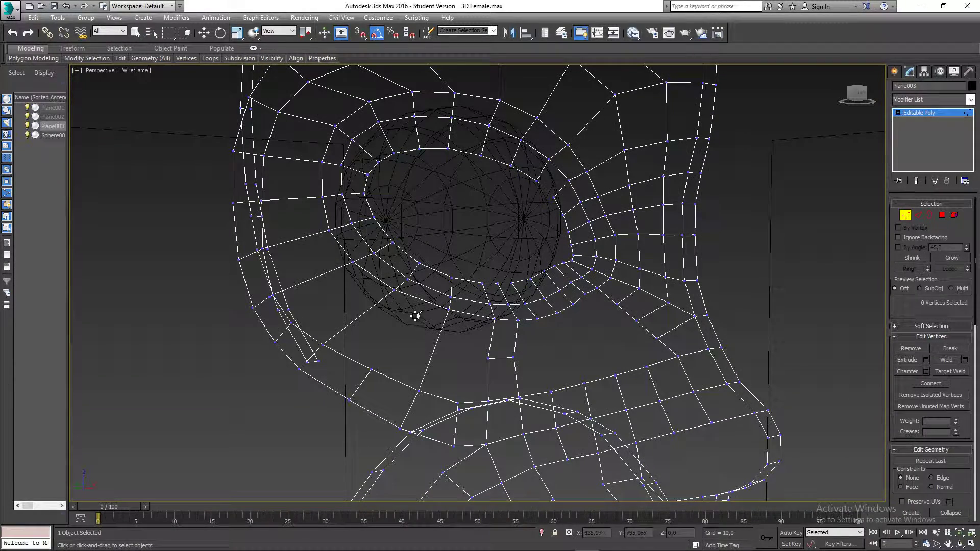
{"action": "left_click", "coordinate": [372, 368]}
{"action": "left_click", "coordinate": [291, 323]}
{"action": "middle_click_drag", "start_coordinate": [469, 343], "coordinate": [467, 313]}
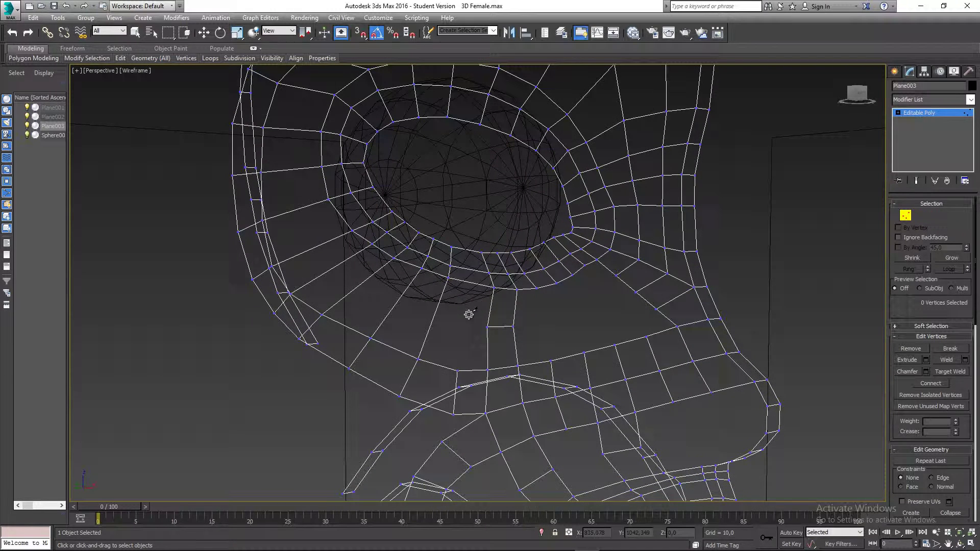
{"action": "left_click", "coordinate": [458, 370]}
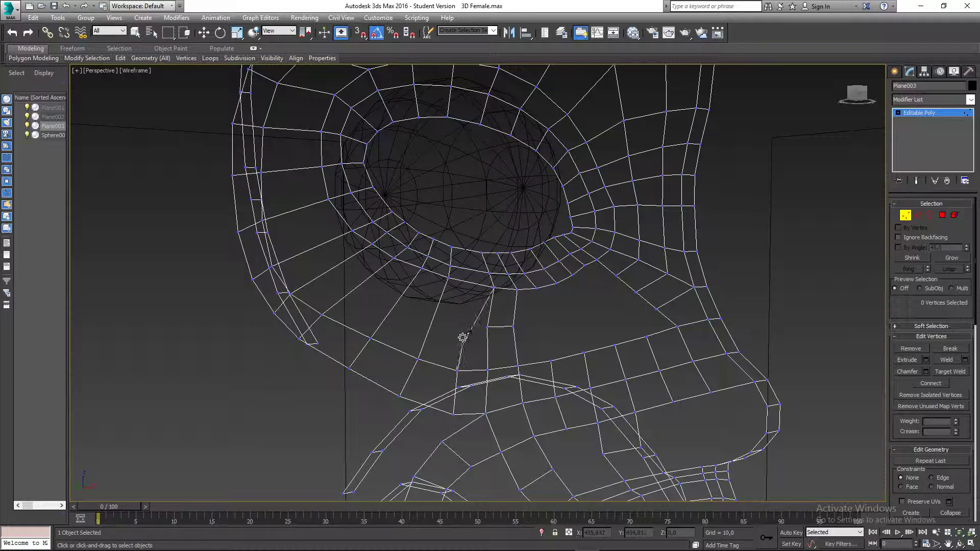
{"action": "left_click", "coordinate": [469, 278]}
{"action": "middle_click_drag", "start_coordinate": [437, 306], "coordinate": [426, 309]}
{"action": "key", "text": "F3"}
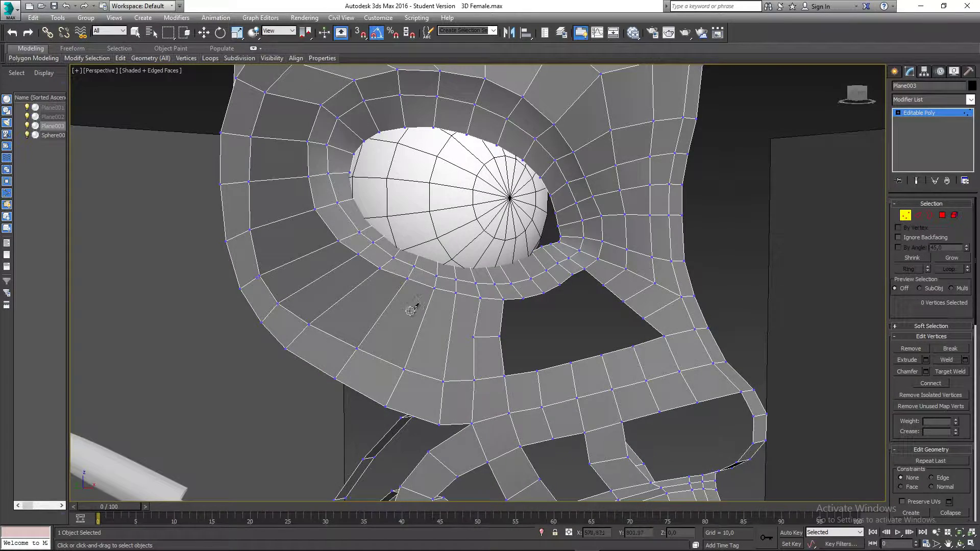
{"action": "middle_click_drag", "start_coordinate": [349, 298], "coordinate": [361, 291]}
{"action": "right_click", "coordinate": [342, 280]}
Nudge the stray vertex next to the outer ring's lower outer corner slightly along the Y axis
{"action": "scroll", "coordinate": [275, 278], "scroll_direction": "up", "scroll_amount": 3}
{"action": "scroll", "coordinate": [275, 281], "scroll_direction": "up", "scroll_amount": 3}
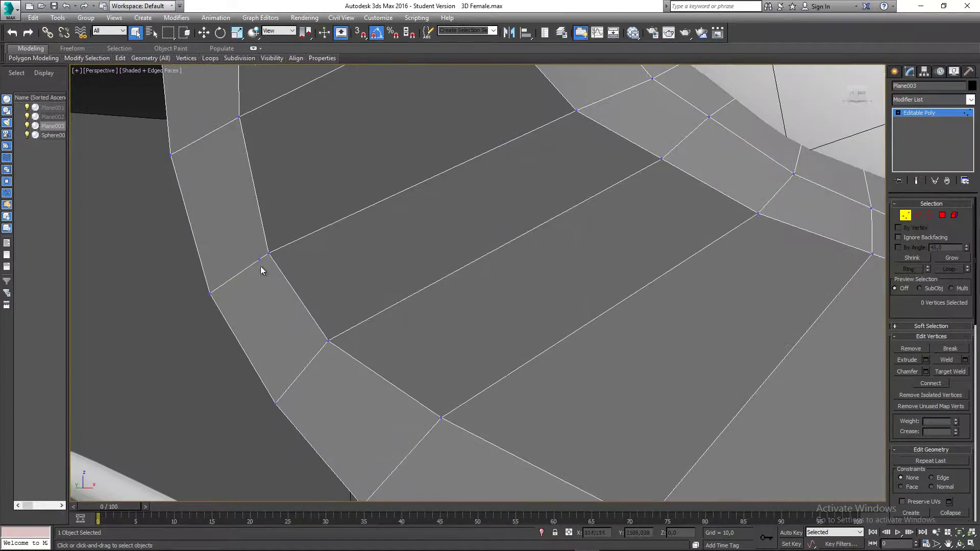
{"action": "left_click_drag", "start_coordinate": [285, 272], "coordinate": [285, 278]}
{"action": "middle_click_drag", "start_coordinate": [265, 270], "coordinate": [227, 256], "text": "alt"}
{"action": "key", "text": "w"}
{"action": "left_click", "coordinate": [232, 260]}
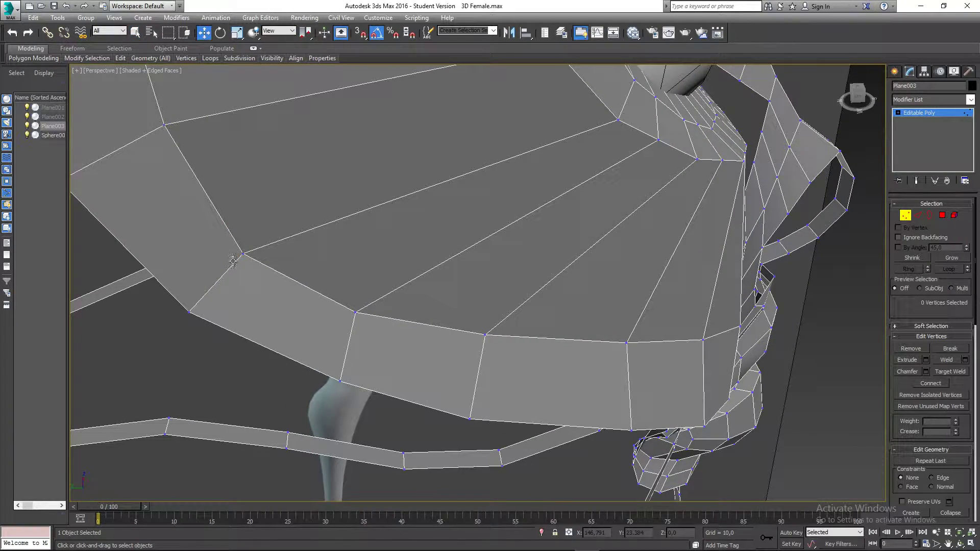
{"action": "left_click", "coordinate": [240, 255]}
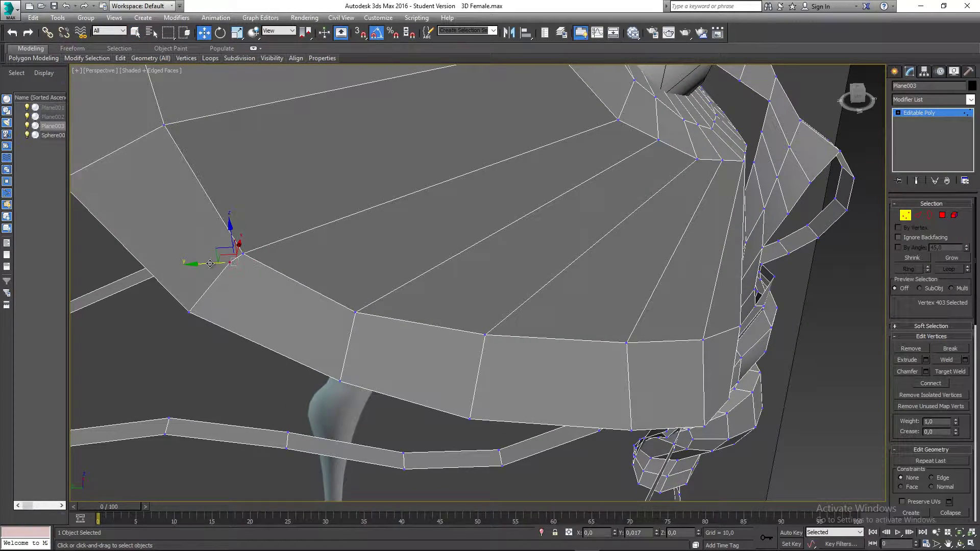
{"action": "left_click_drag", "start_coordinate": [209, 264], "coordinate": [204, 264]}
{"action": "middle_click_drag", "start_coordinate": [219, 259], "coordinate": [236, 286]}
{"action": "mouse_move", "coordinate": [297, 339]}
{"action": "middle_mouse_down"}
{"action": "mouse_move", "coordinate": [301, 304]}
{"action": "mouse_move", "coordinate": [279, 310]}
{"action": "mouse_move", "coordinate": [295, 328]}
{"action": "middle_mouse_up"}
{"action": "key", "text": "z"}
{"action": "middle_click_drag", "start_coordinate": [475, 284], "coordinate": [455, 284]}
{"action": "scroll", "coordinate": [452, 291], "scroll_direction": "down", "scroll_amount": 2}
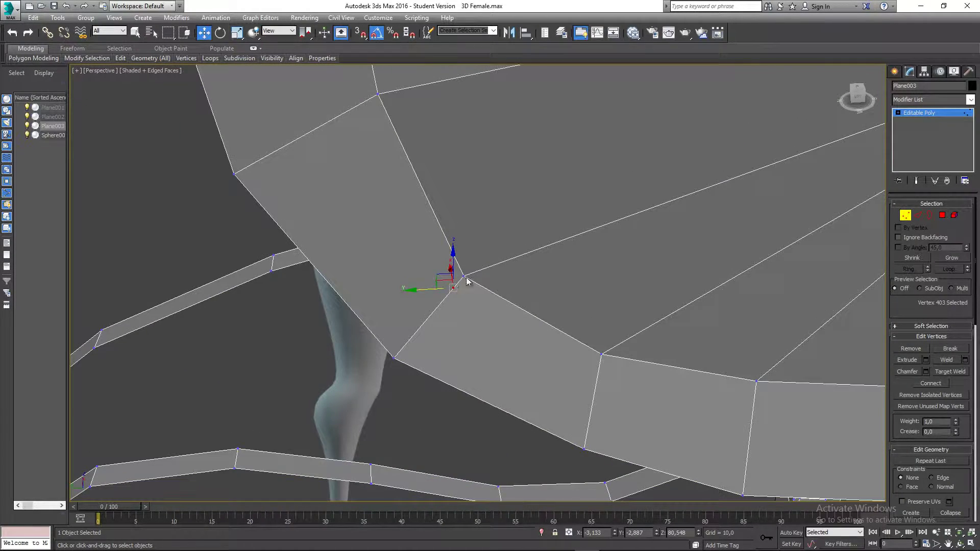
{"action": "left_click_drag", "start_coordinate": [476, 264], "coordinate": [450, 299]}
{"action": "middle_click_drag", "start_coordinate": [476, 299], "coordinate": [449, 306]}
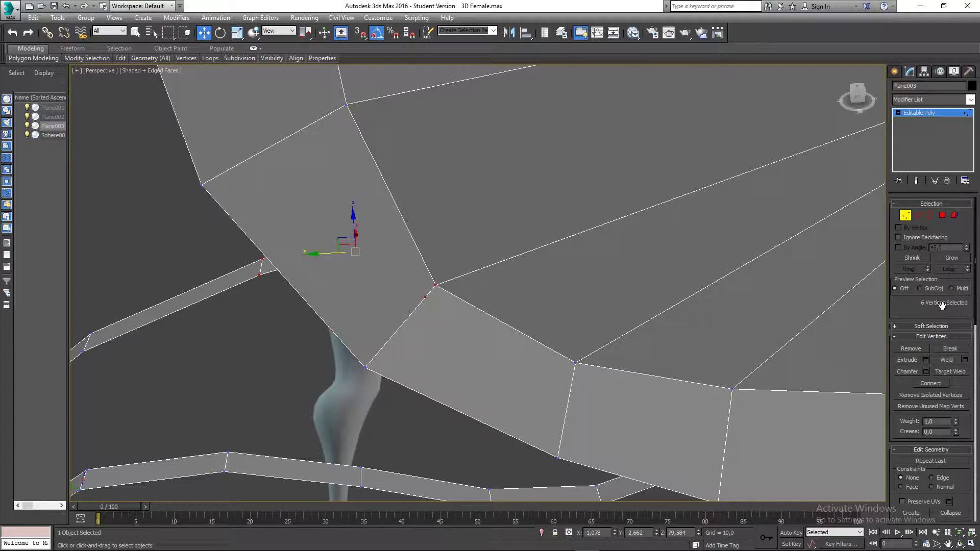
{"action": "middle_click_drag", "start_coordinate": [428, 299], "coordinate": [448, 296], "text": "alt"}
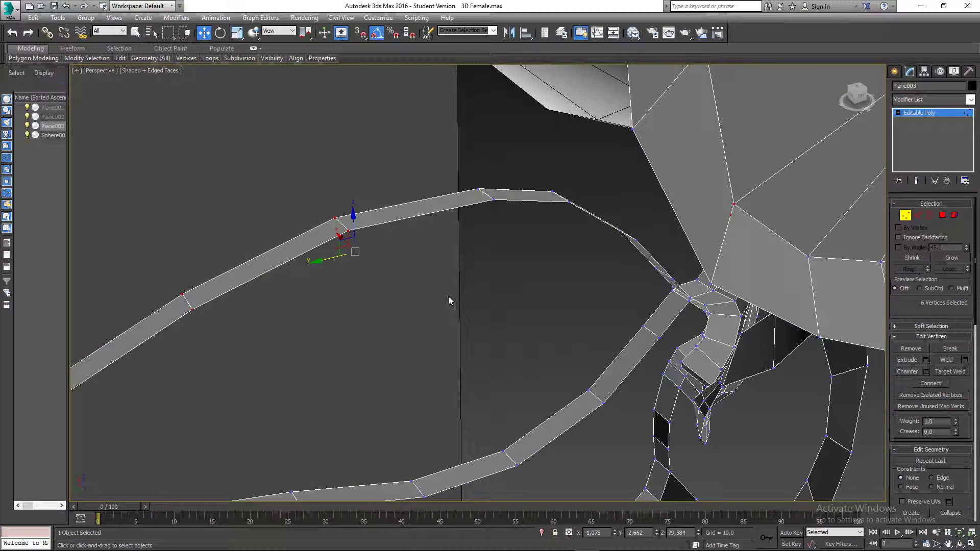
{"action": "middle_click_drag", "start_coordinate": [279, 269], "coordinate": [393, 338], "text": "alt"}
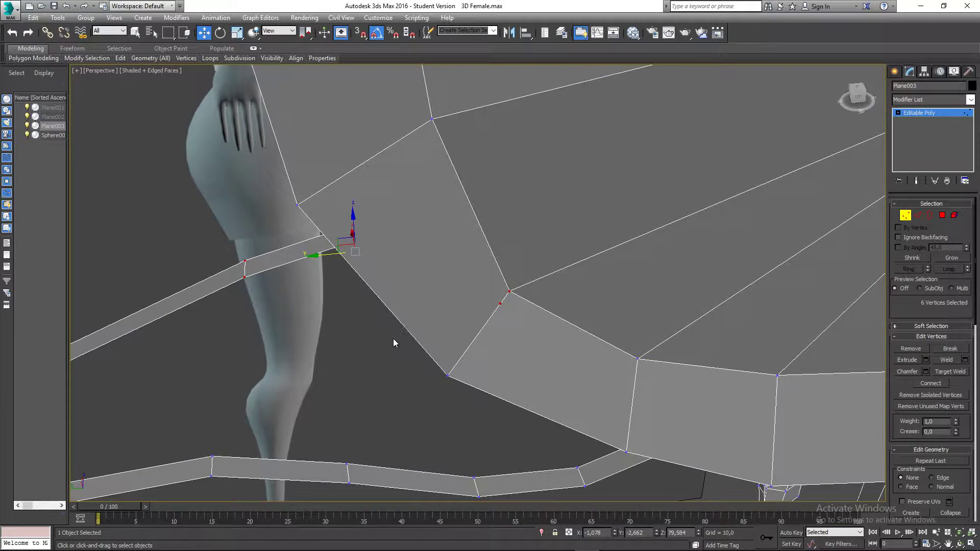
{"action": "left_click", "coordinate": [476, 311]}
{"action": "left_click_drag", "start_coordinate": [487, 284], "coordinate": [521, 312]}
{"action": "left_click", "coordinate": [468, 326]}
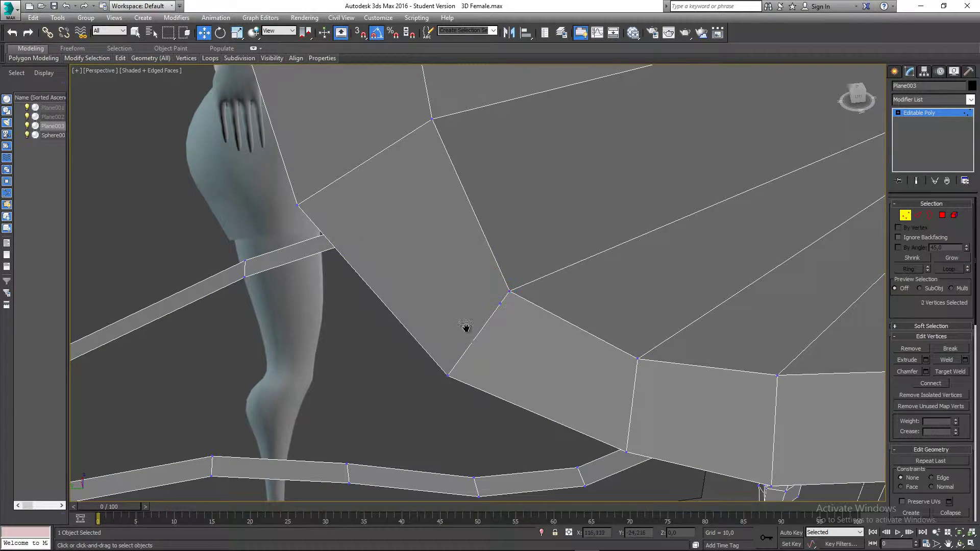
Weld the stray vertex to the adjacent ring vertex at the eye's lower outer corner with a 0.1 threshold
{"action": "middle_click_drag", "start_coordinate": [466, 328], "coordinate": [406, 334]}
{"action": "scroll", "coordinate": [405, 334], "scroll_direction": "down", "scroll_amount": 2}
{"action": "key", "text": "F3"}
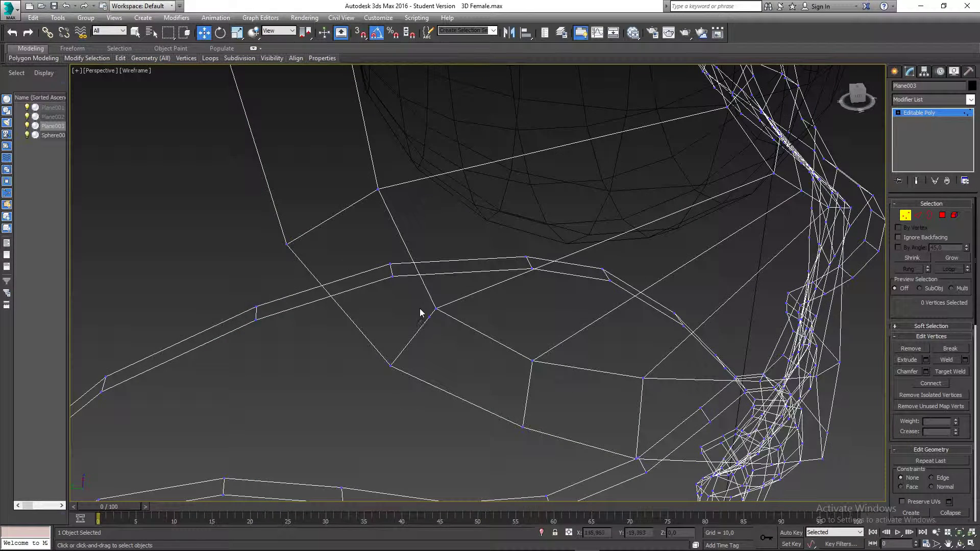
{"action": "left_click_drag", "start_coordinate": [456, 327], "coordinate": [415, 296]}
{"action": "middle_click_drag", "start_coordinate": [424, 334], "coordinate": [407, 340]}
{"action": "key", "text": "F3"}
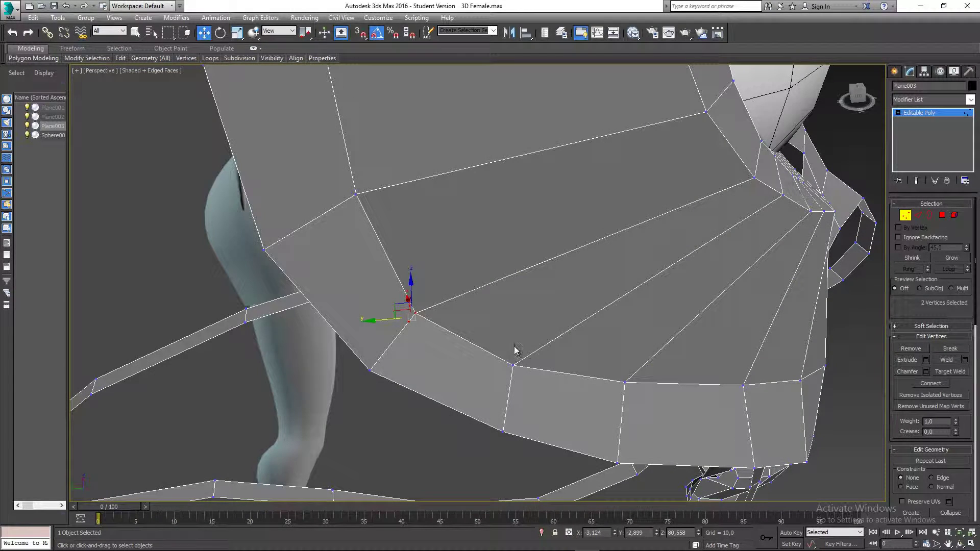
{"action": "left_click", "coordinate": [965, 360]}
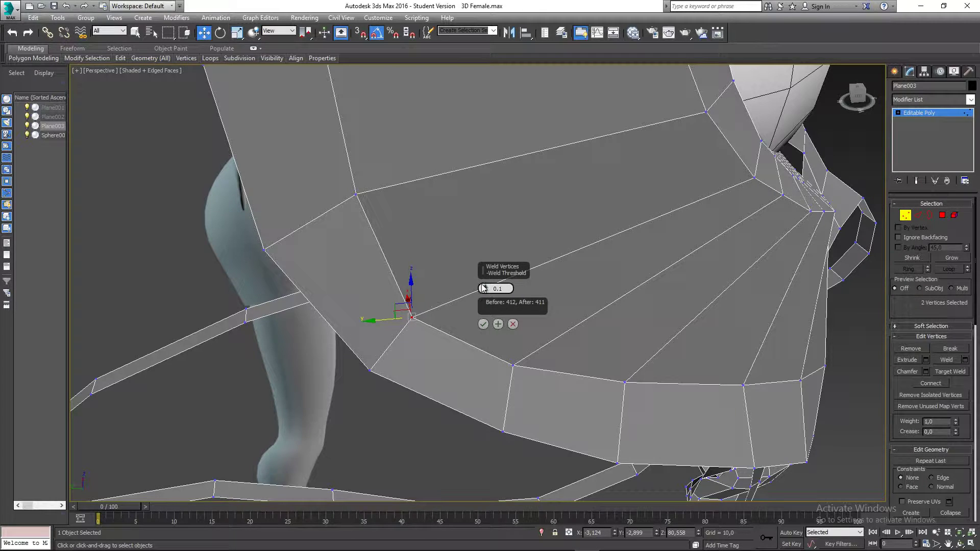
{"action": "left_click", "coordinate": [482, 324]}
Remove the short cross edge in the narrow strip between the lower eyelid and the cheek ring
{"action": "scroll", "coordinate": [438, 398], "scroll_direction": "down", "scroll_amount": 3}
{"action": "middle_click_drag", "start_coordinate": [439, 398], "coordinate": [348, 352], "text": "alt"}
{"action": "middle_click_drag", "start_coordinate": [398, 289], "coordinate": [385, 287]}
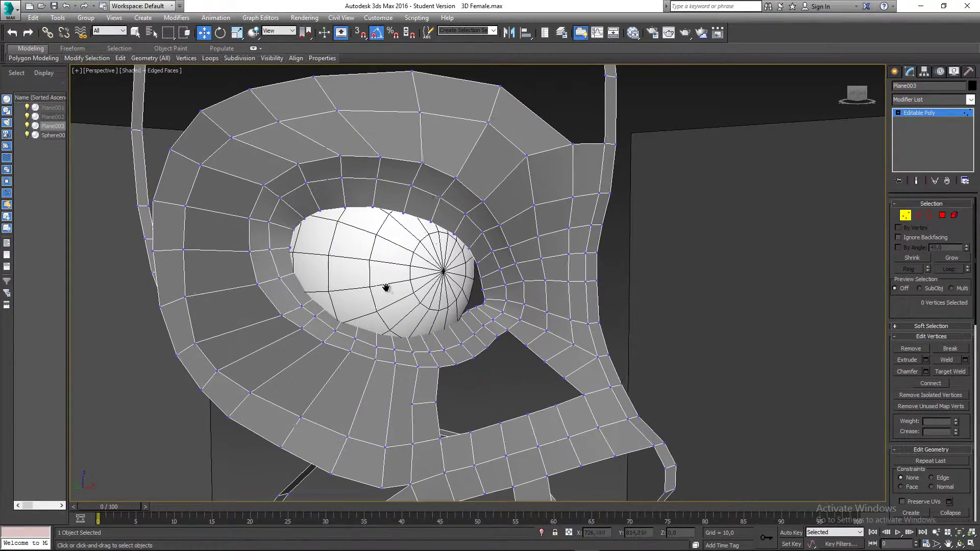
{"action": "middle_click_drag", "start_coordinate": [412, 326], "coordinate": [404, 294]}
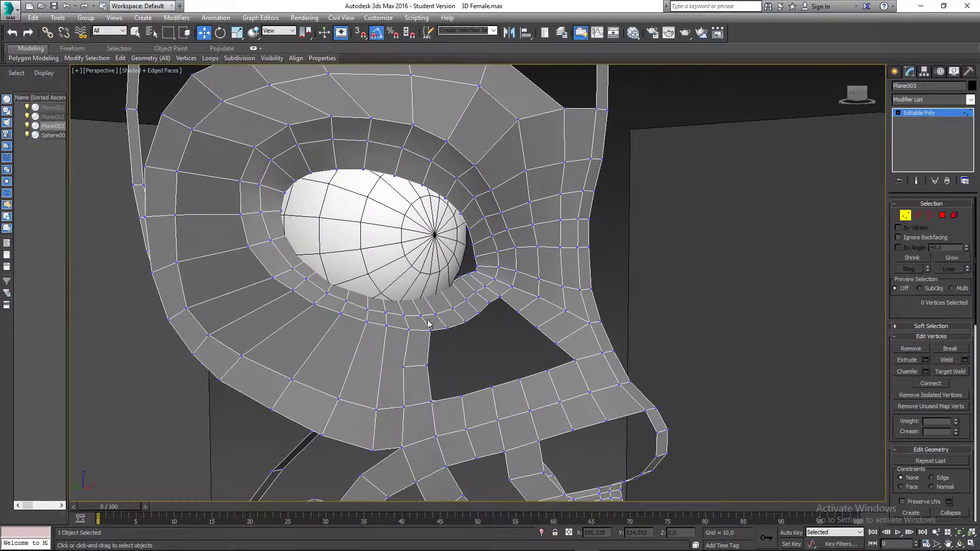
{"action": "middle_click_drag", "start_coordinate": [488, 287], "coordinate": [521, 265]}
{"action": "key", "text": "2"}
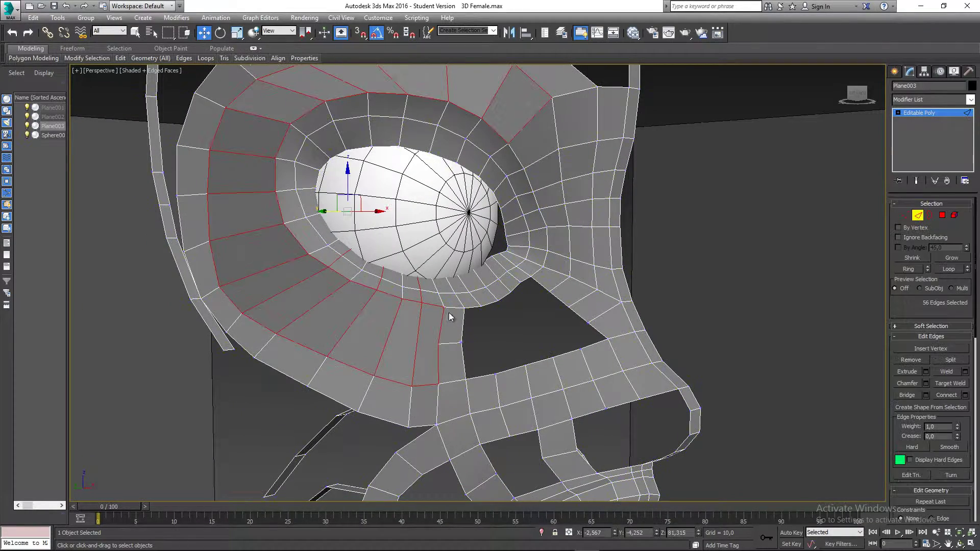
{"action": "left_click", "coordinate": [455, 341]}
{"action": "scroll", "coordinate": [456, 347], "scroll_direction": "up", "scroll_amount": 2}
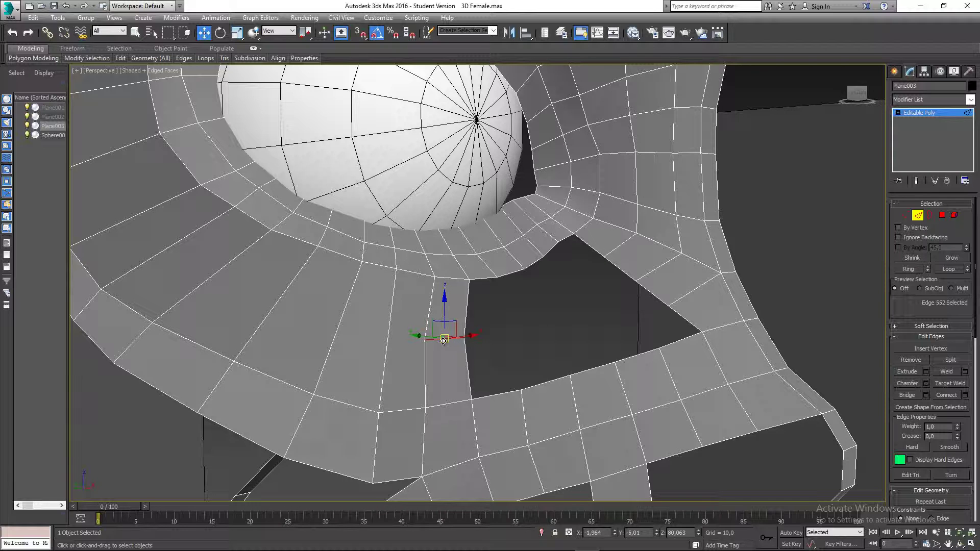
{"action": "key", "text": "ctrl+d"}
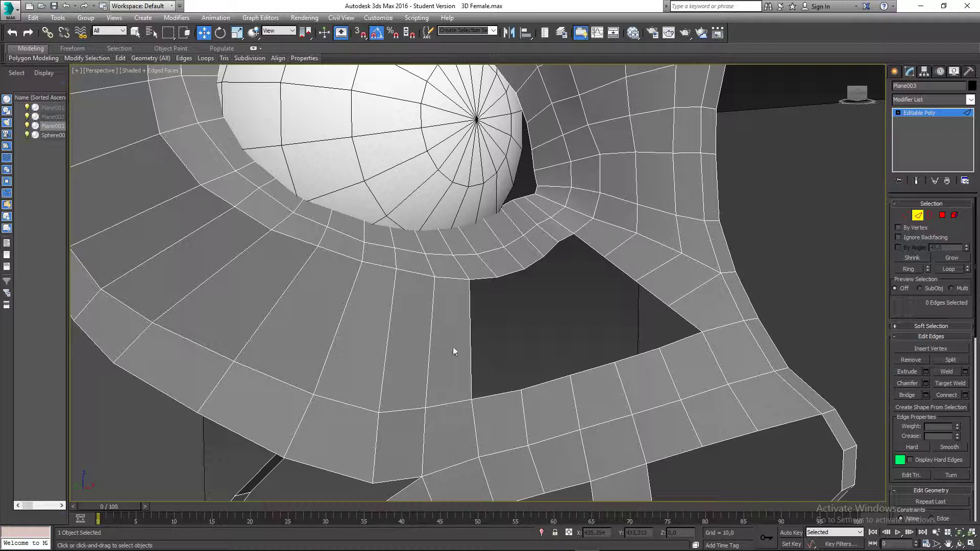
Cap the open border of the hole below the eye's inner corner
{"action": "mouse_move", "coordinate": [455, 351]}
{"action": "middle_mouse_down"}
{"action": "mouse_move", "coordinate": [439, 340]}
{"action": "mouse_move", "coordinate": [436, 368]}
{"action": "mouse_move", "coordinate": [420, 366]}
{"action": "mouse_move", "coordinate": [439, 356]}
{"action": "middle_mouse_up"}
{"action": "scroll", "coordinate": [439, 341], "scroll_direction": "down", "scroll_amount": 3}
{"action": "scroll", "coordinate": [444, 364], "scroll_direction": "down", "scroll_amount": 3}
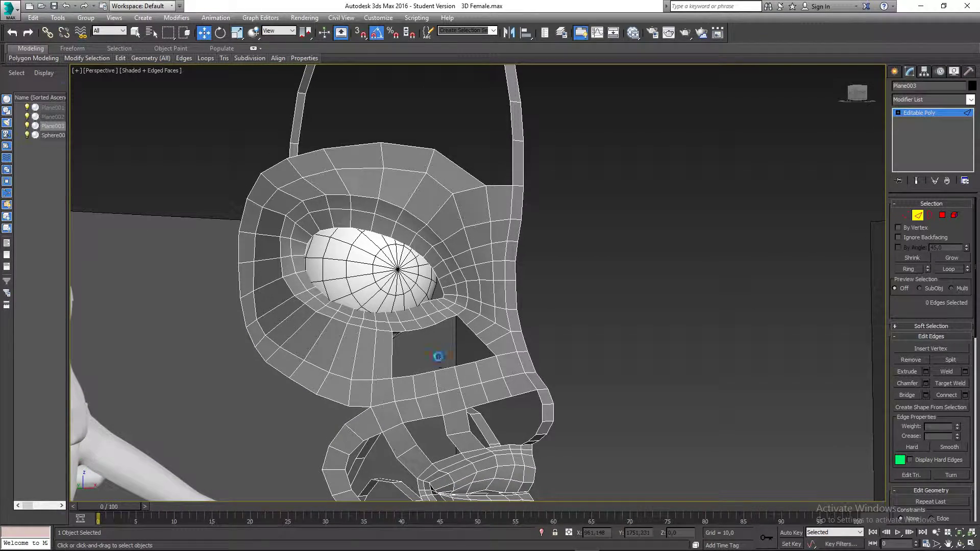
{"action": "scroll", "coordinate": [381, 362], "scroll_direction": "up", "scroll_amount": 4}
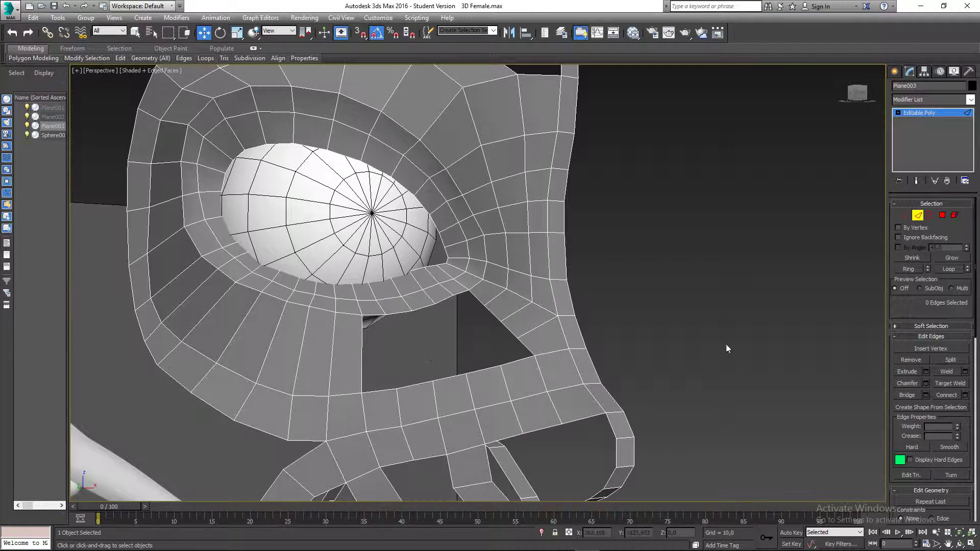
{"action": "left_click", "coordinate": [929, 215]}
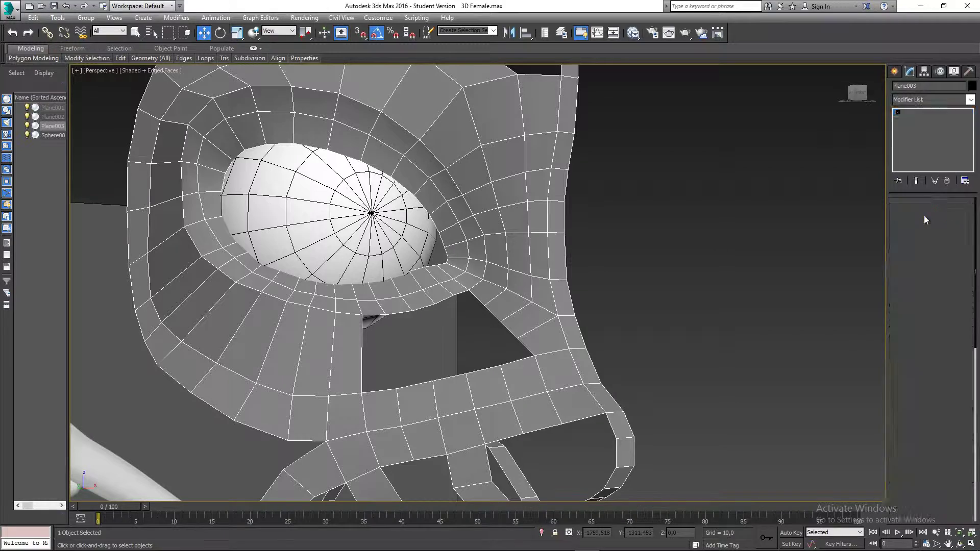
{"action": "left_click", "coordinate": [446, 298]}
{"action": "middle_click_drag", "start_coordinate": [470, 398], "coordinate": [512, 385]}
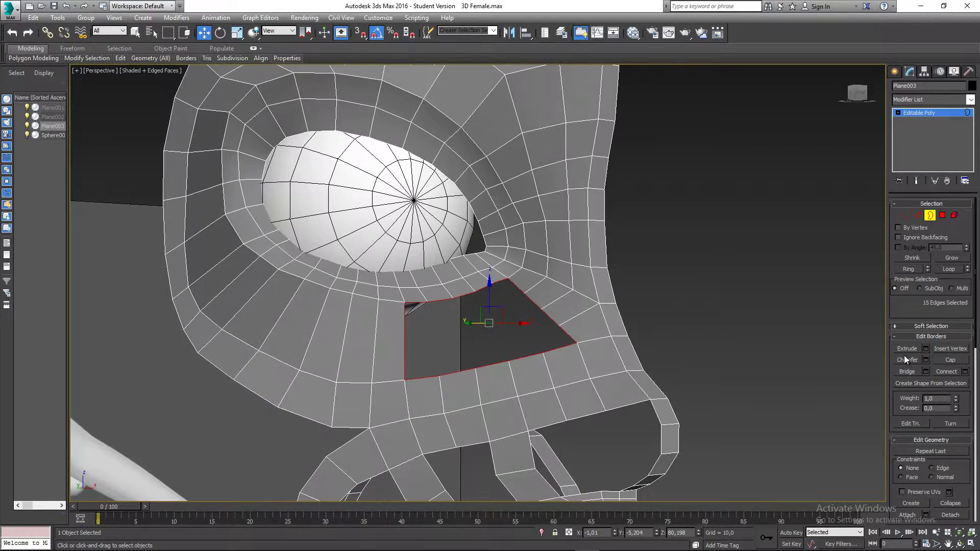
{"action": "left_click", "coordinate": [939, 360]}
At vertex level, cut two edges across the new cap's outer part, joining the lower eyelid to the cheek ring
{"action": "right_click", "coordinate": [546, 323]}
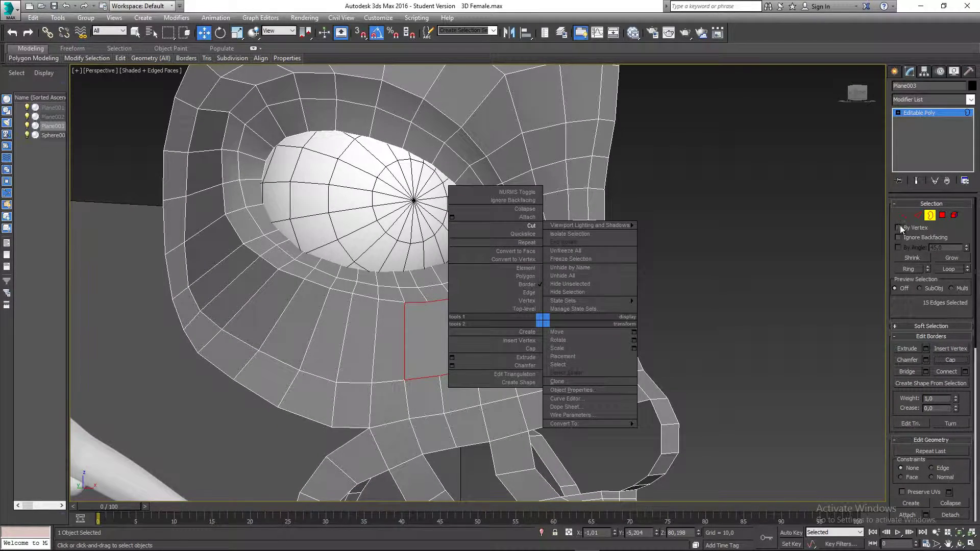
{"action": "left_click", "coordinate": [903, 215]}
{"action": "middle_click_drag", "start_coordinate": [558, 346], "coordinate": [494, 325]}
{"action": "right_click", "coordinate": [488, 321]}
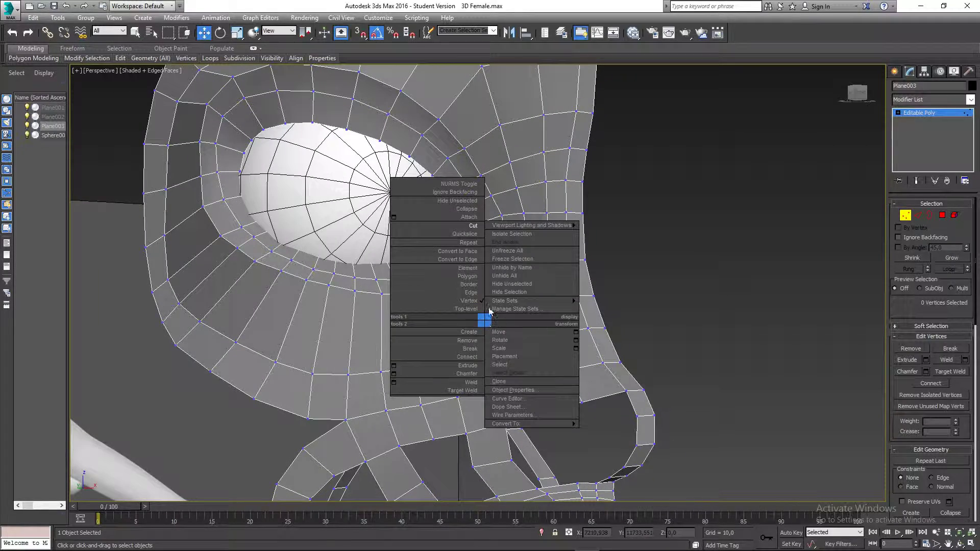
{"action": "left_click", "coordinate": [469, 228]}
{"action": "right_click", "coordinate": [475, 294]}
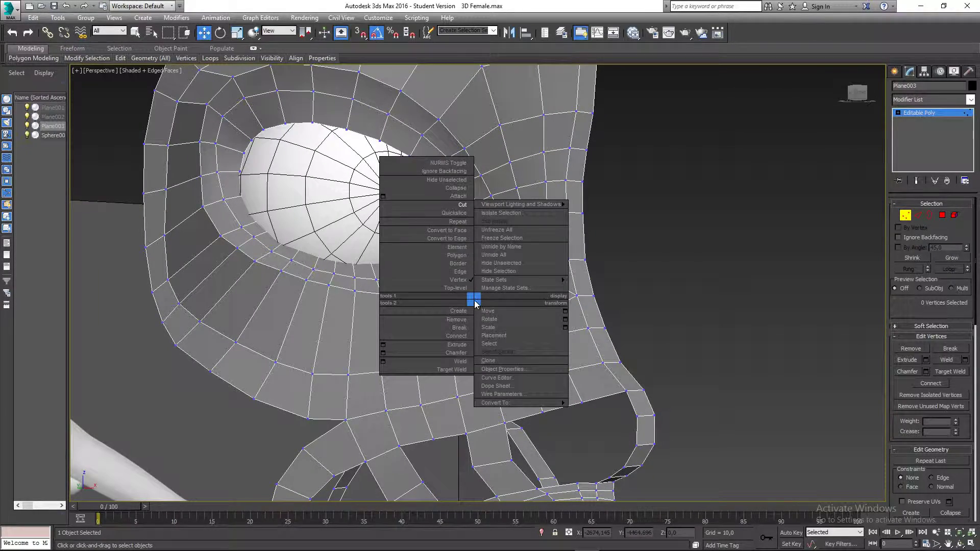
{"action": "left_click", "coordinate": [459, 210]}
{"action": "middle_click_drag", "start_coordinate": [478, 294], "coordinate": [518, 324]}
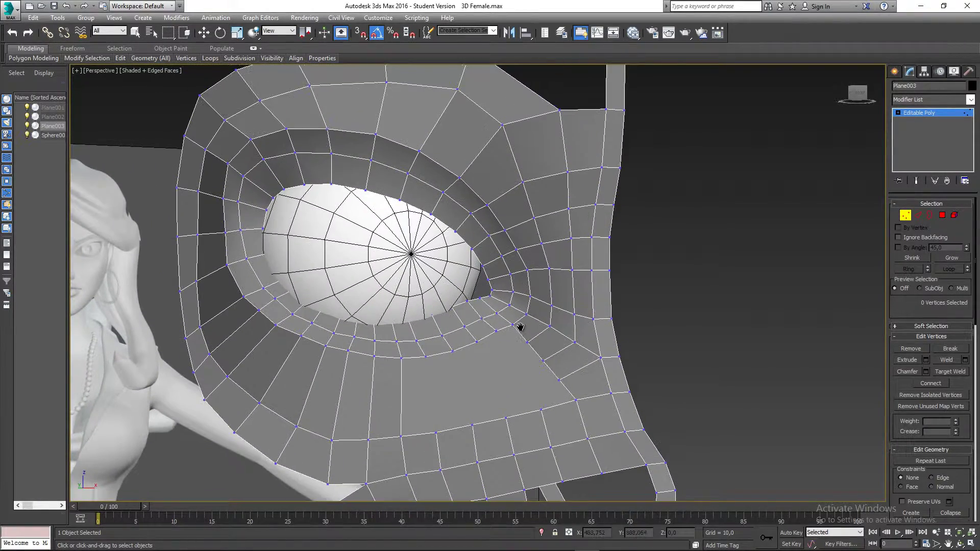
{"action": "left_click", "coordinate": [527, 342]}
{"action": "right_click", "coordinate": [487, 377]}
{"action": "mouse_move", "coordinate": [487, 378]}
{"action": "middle_mouse_down"}
{"action": "mouse_move", "coordinate": [472, 189]}
{"action": "mouse_move", "coordinate": [477, 372]}
{"action": "middle_mouse_up"}
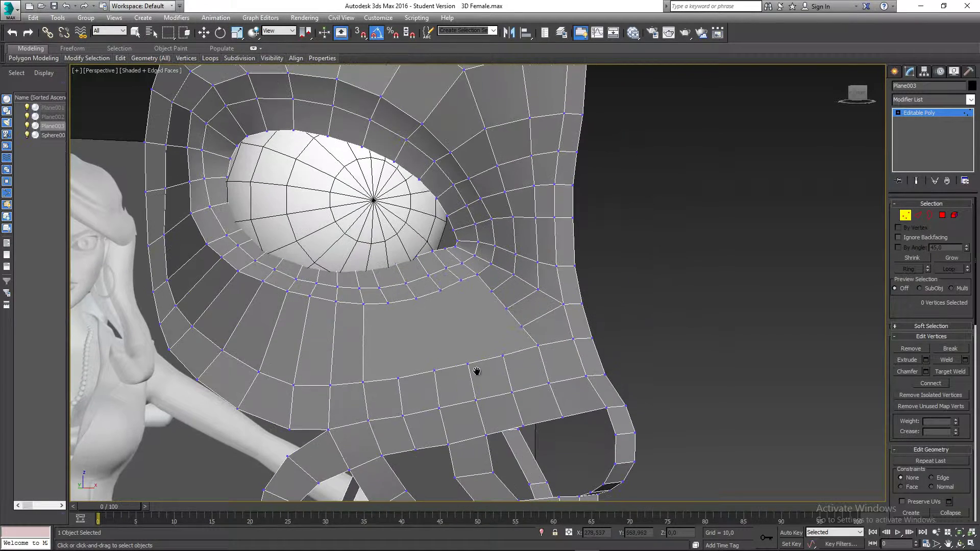
{"action": "left_click", "coordinate": [388, 303]}
{"action": "left_click", "coordinate": [399, 377]}
{"action": "left_click", "coordinate": [417, 300]}
{"action": "left_click", "coordinate": [434, 370]}
Cut two more edges across the cap toward the inner eye corner, joining eyelid vertices to cheek ring vertices
{"action": "left_click", "coordinate": [441, 288]}
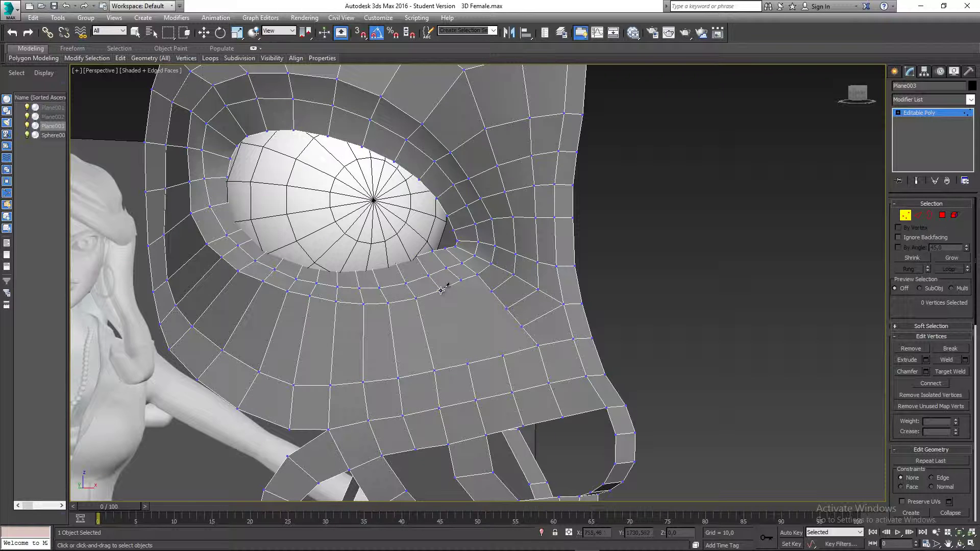
{"action": "left_click", "coordinate": [468, 364]}
{"action": "right_click", "coordinate": [512, 336]}
{"action": "left_click", "coordinate": [461, 280]}
{"action": "left_click", "coordinate": [504, 356]}
{"action": "right_click", "coordinate": [505, 354]}
Cut a row of edges through the middle of the strips below the eye toward its outer corner
{"action": "middle_click_drag", "start_coordinate": [534, 324], "coordinate": [540, 329]}
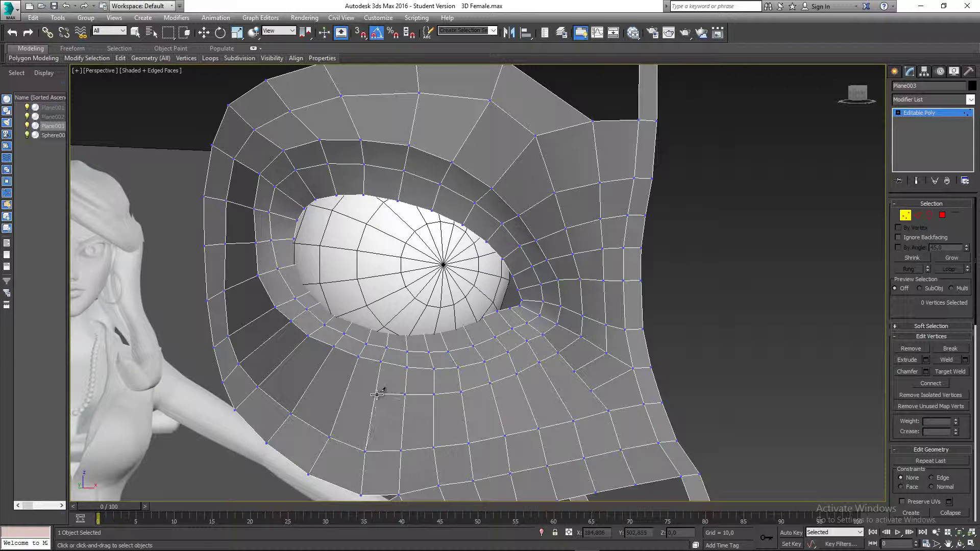
{"action": "left_click", "coordinate": [348, 386]}
{"action": "left_click", "coordinate": [317, 370]}
{"action": "left_click", "coordinate": [316, 368]}
{"action": "left_click", "coordinate": [290, 354]}
{"action": "scroll", "coordinate": [309, 369], "scroll_direction": "up", "scroll_amount": 1}
{"action": "scroll", "coordinate": [342, 379], "scroll_direction": "down", "scroll_amount": 1}
{"action": "middle_click_drag", "start_coordinate": [402, 384], "coordinate": [375, 357]}
{"action": "scroll", "coordinate": [347, 338], "scroll_direction": "up", "scroll_amount": 3}
{"action": "scroll", "coordinate": [348, 337], "scroll_direction": "down", "scroll_amount": 3}
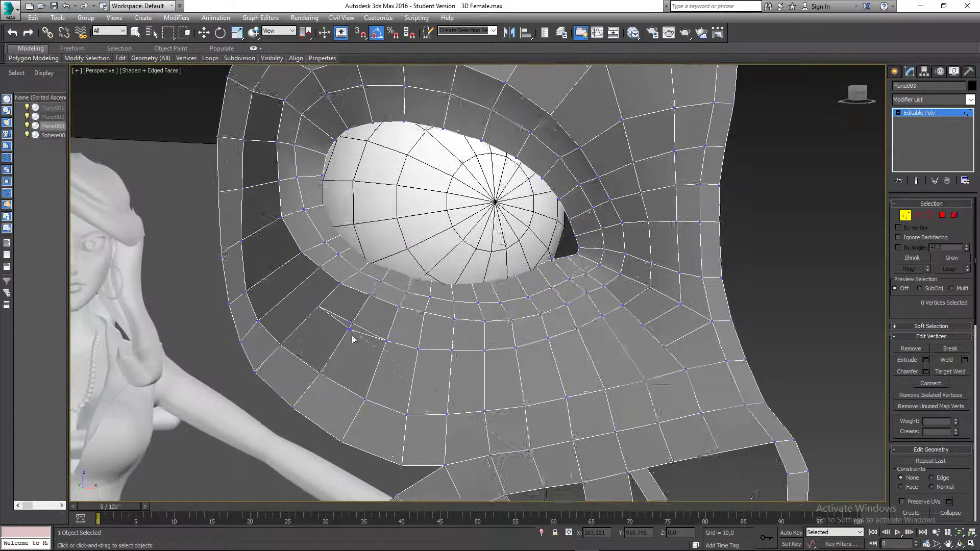
Continue the middle row of cuts up through the strips along the eye's outer side
{"action": "left_click", "coordinate": [302, 290]}
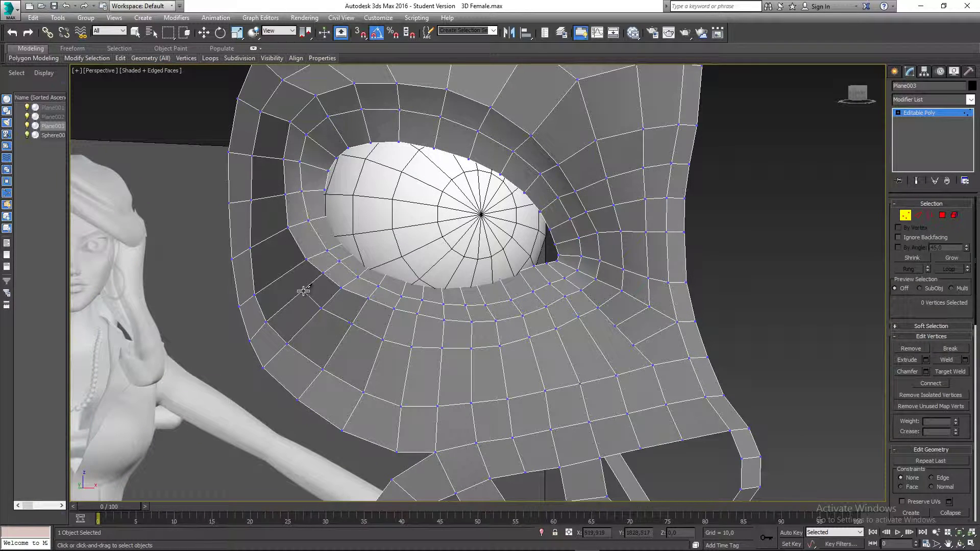
{"action": "left_click", "coordinate": [285, 273]}
{"action": "left_click", "coordinate": [285, 194]}
{"action": "left_click", "coordinate": [266, 198]}
{"action": "left_click", "coordinate": [266, 156]}
{"action": "left_click", "coordinate": [274, 117]}
{"action": "mouse_move", "coordinate": [291, 112]}
{"action": "middle_mouse_down"}
{"action": "mouse_move", "coordinate": [283, 126]}
{"action": "mouse_move", "coordinate": [293, 118]}
{"action": "middle_mouse_up"}
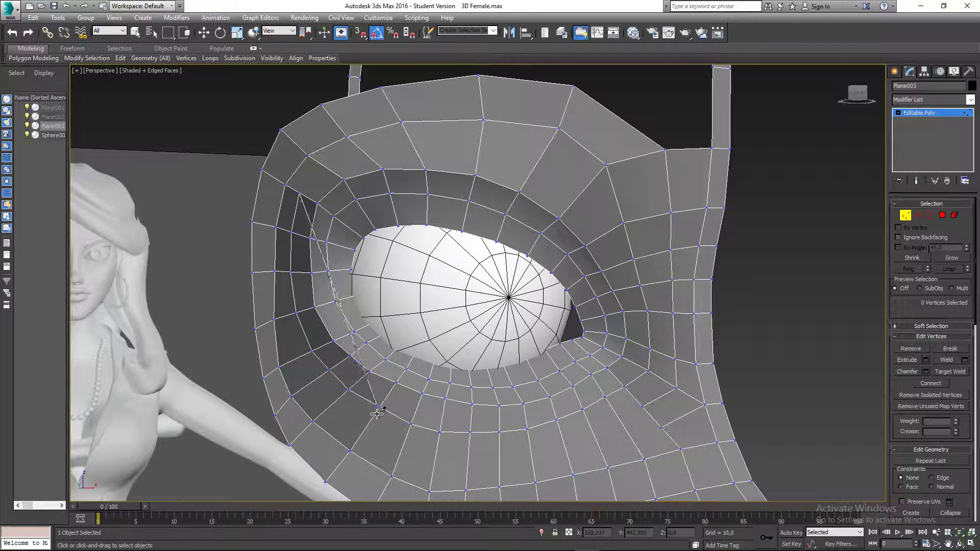
Continue the middle row of cuts across the strips above the eye and toward its inner side
{"action": "left_click", "coordinate": [326, 167]}
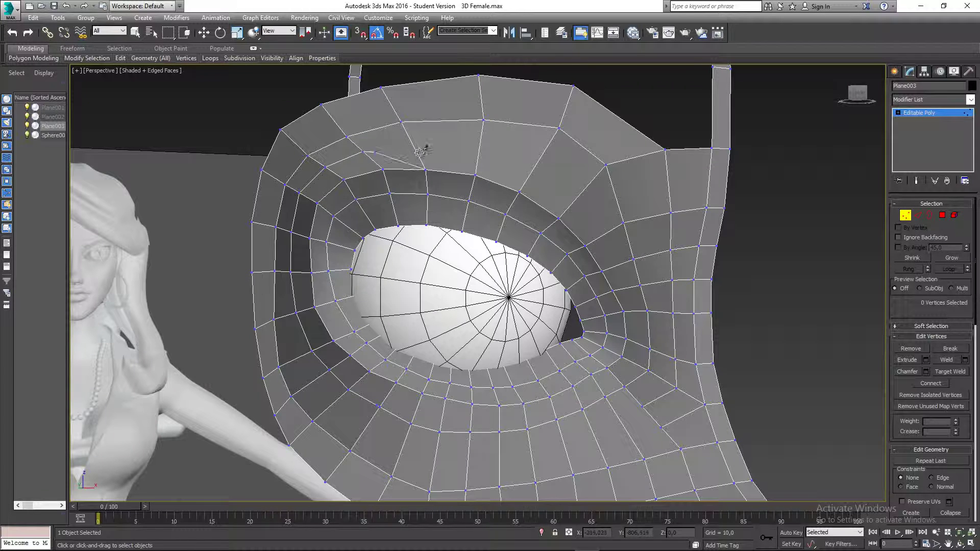
{"action": "left_click", "coordinate": [448, 149]}
{"action": "left_click", "coordinate": [477, 150]}
{"action": "left_click", "coordinate": [537, 162]}
{"action": "left_click", "coordinate": [584, 192]}
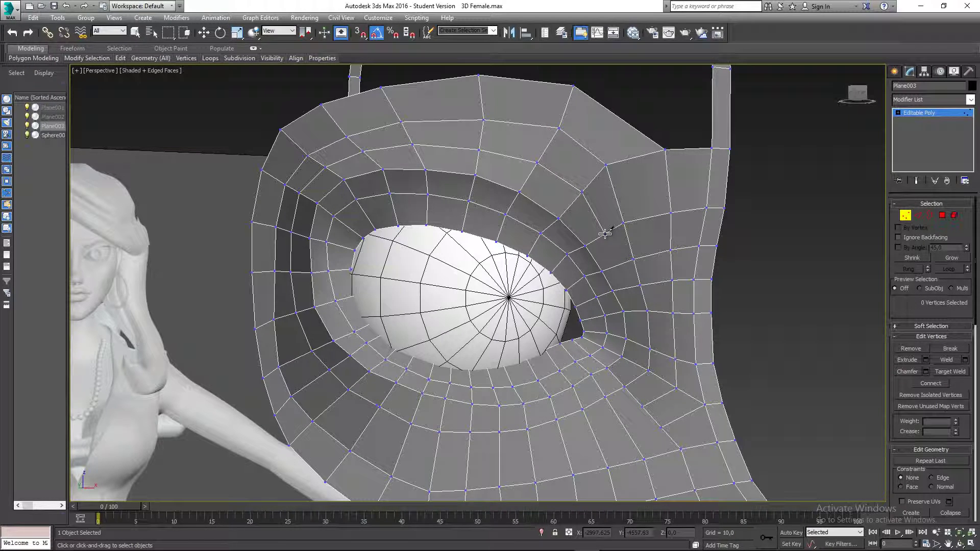
{"action": "left_click", "coordinate": [604, 234]}
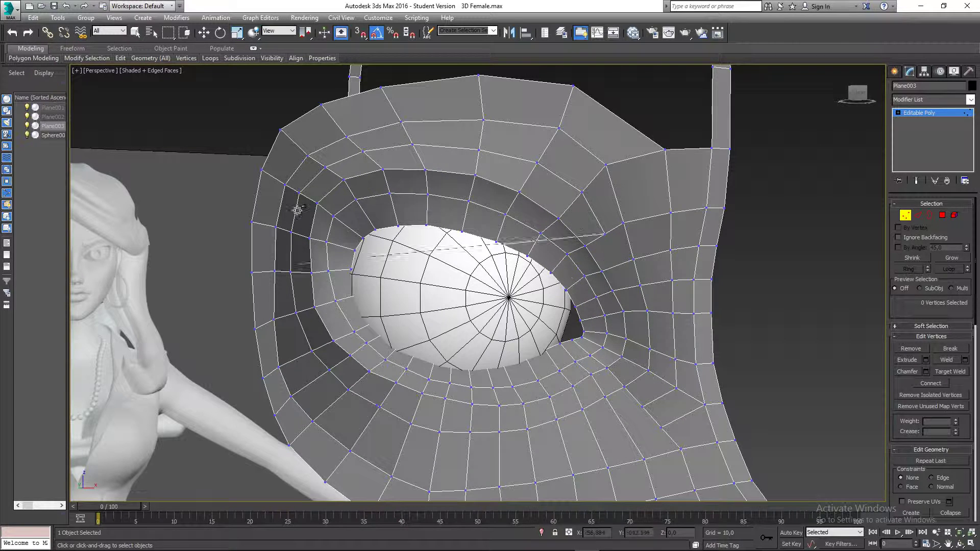
{"action": "left_click", "coordinate": [645, 311]}
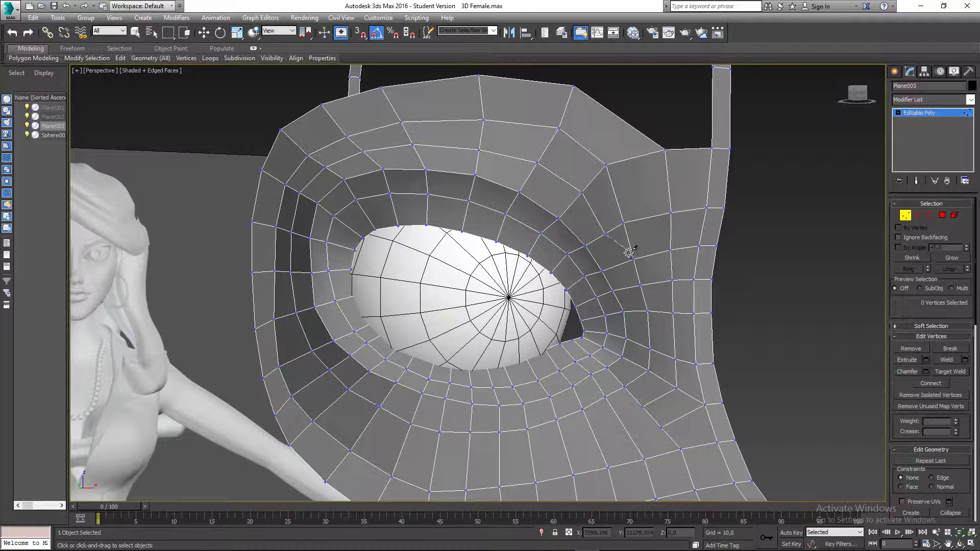
Cut the remaining edges down the eye's inner side to complete the middle loop, and end cutting
{"action": "right_click", "coordinate": [630, 265]}
{"action": "left_click", "coordinate": [624, 287]}
{"action": "left_click", "coordinate": [624, 310]}
{"action": "right_click", "coordinate": [627, 295]}
{"action": "scroll", "coordinate": [635, 304], "scroll_direction": "up", "scroll_amount": 1}
{"action": "scroll", "coordinate": [632, 308], "scroll_direction": "down", "scroll_amount": 1}
{"action": "middle_click_drag", "start_coordinate": [628, 299], "coordinate": [586, 279]}
{"action": "right_click", "coordinate": [587, 279]}
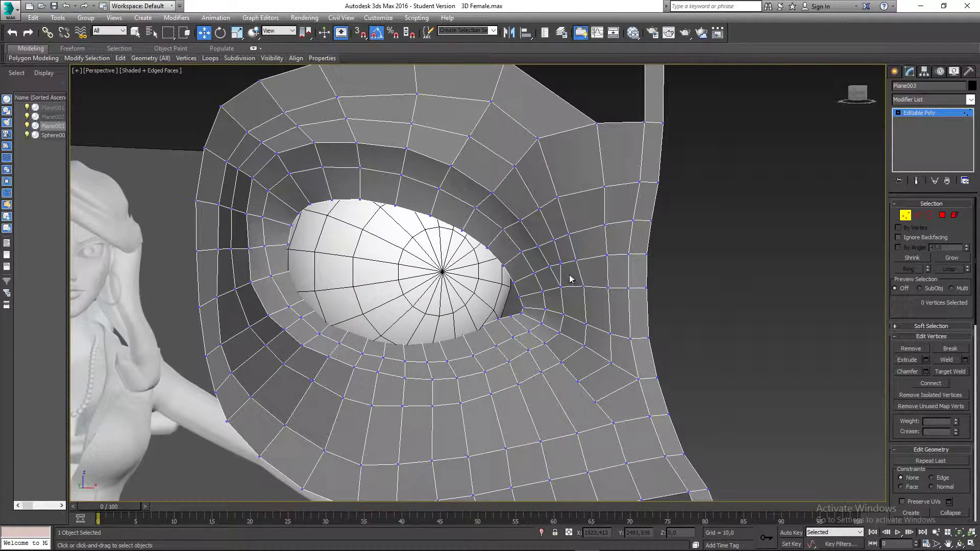
Weld the overlapping vertices beside the eye's inner corner into one
{"action": "scroll", "coordinate": [563, 267], "scroll_direction": "up", "scroll_amount": 3}
{"action": "scroll", "coordinate": [562, 264], "scroll_direction": "down", "scroll_amount": 5}
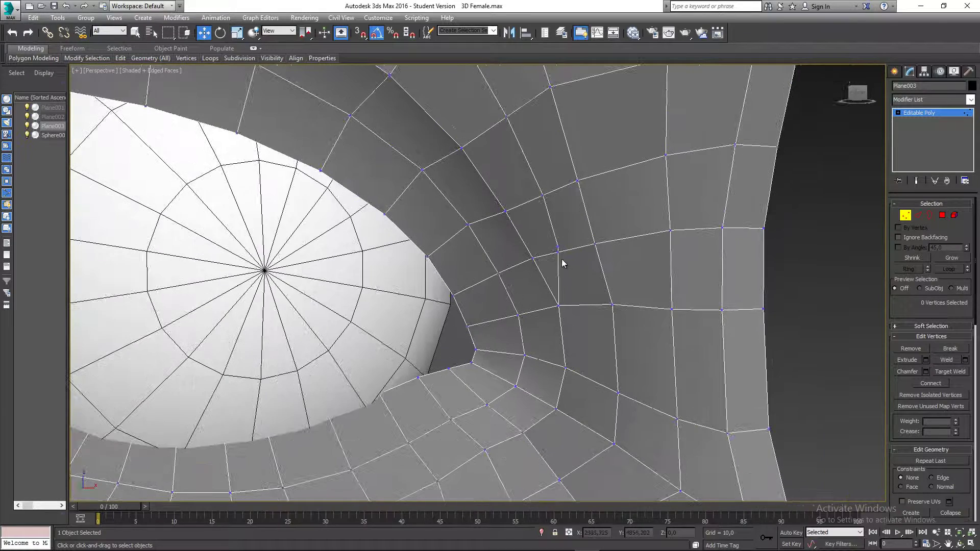
{"action": "left_click", "coordinate": [555, 249]}
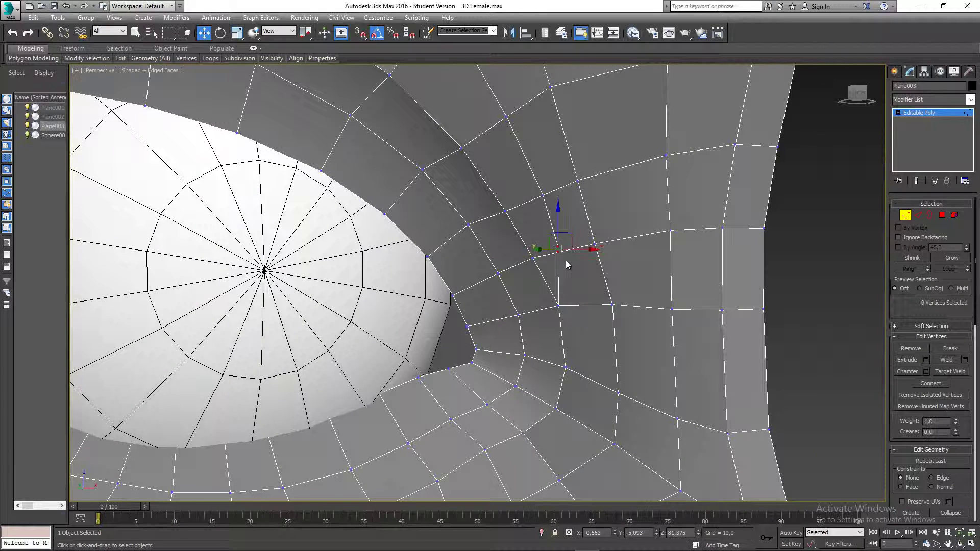
{"action": "left_click", "coordinate": [951, 361]}
{"action": "middle_click_drag", "start_coordinate": [622, 364], "coordinate": [510, 394], "text": "alt"}
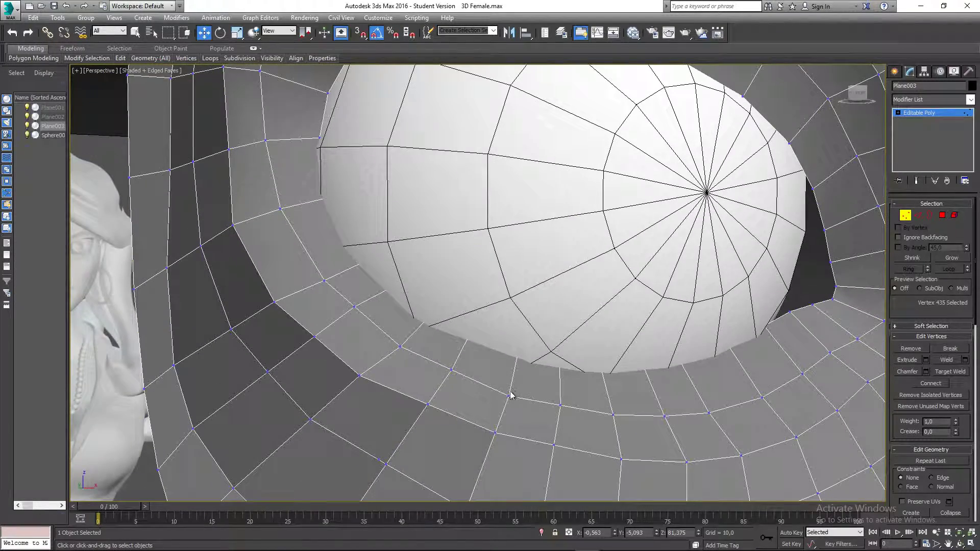
Weld the overlapping vertices below the outer part of the eye and clear the selection
{"action": "middle_click_drag", "start_coordinate": [300, 251], "coordinate": [300, 255]}
{"action": "scroll", "coordinate": [303, 256], "scroll_direction": "down", "scroll_amount": 3}
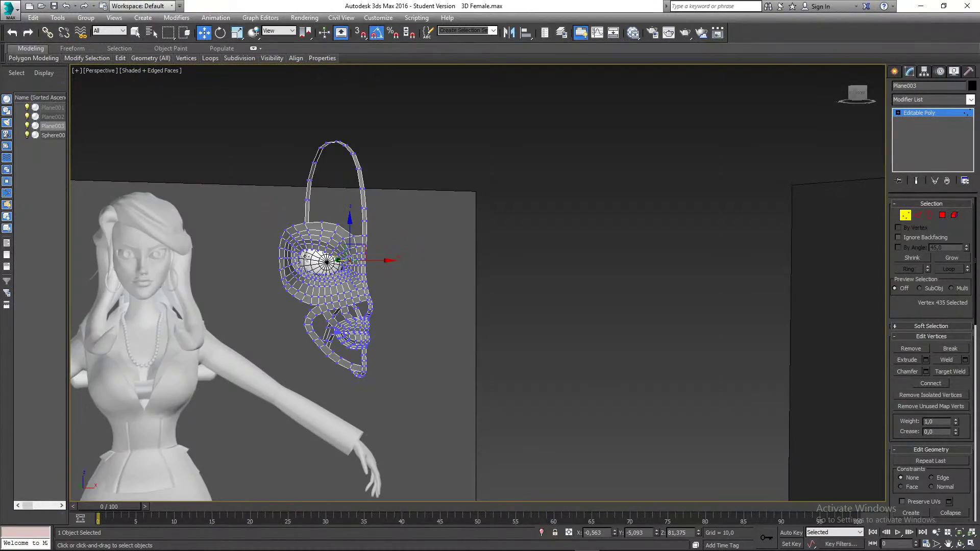
{"action": "key", "text": "z"}
{"action": "scroll", "coordinate": [297, 268], "scroll_direction": "down", "scroll_amount": 2}
{"action": "middle_click_drag", "start_coordinate": [344, 313], "coordinate": [442, 223]}
{"action": "scroll", "coordinate": [442, 223], "scroll_direction": "down", "scroll_amount": 2}
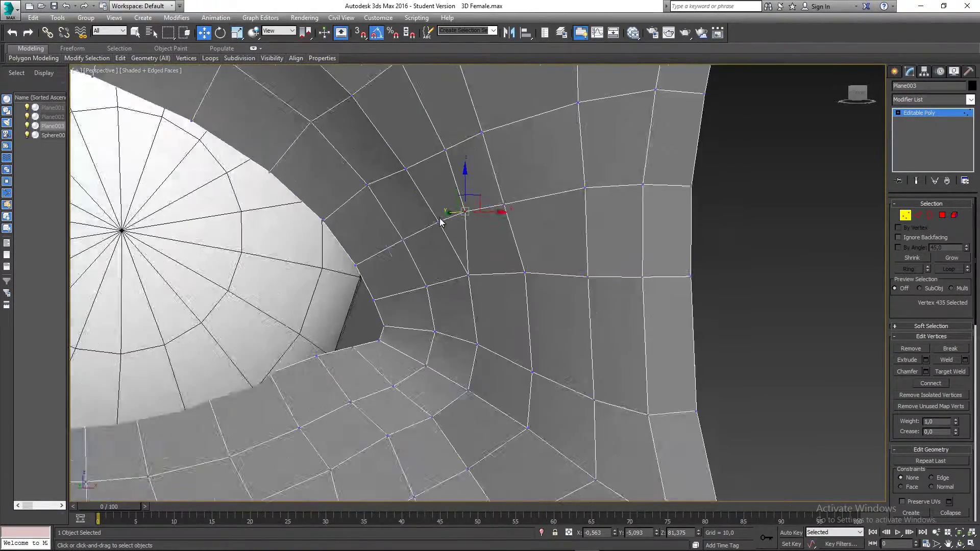
{"action": "middle_click_drag", "start_coordinate": [373, 229], "coordinate": [644, 235]}
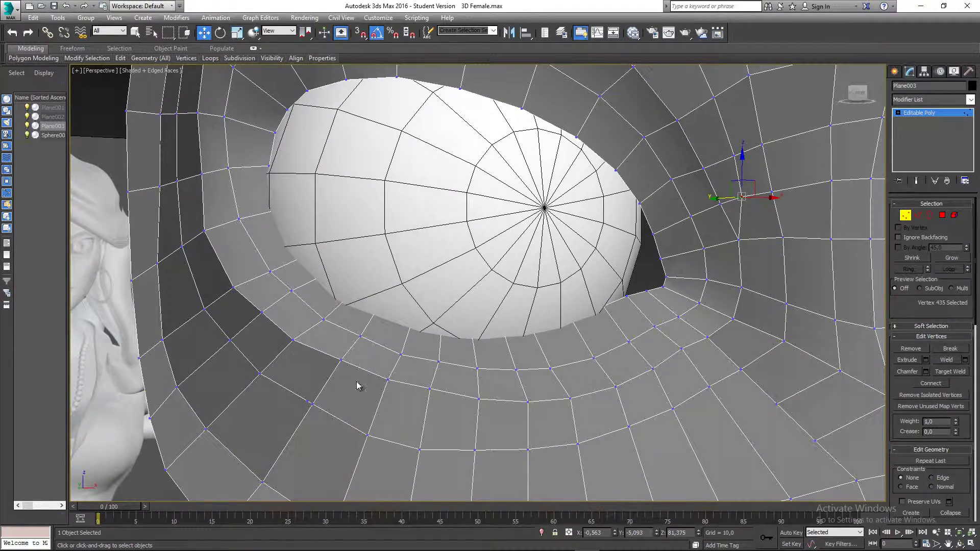
{"action": "left_click", "coordinate": [312, 404]}
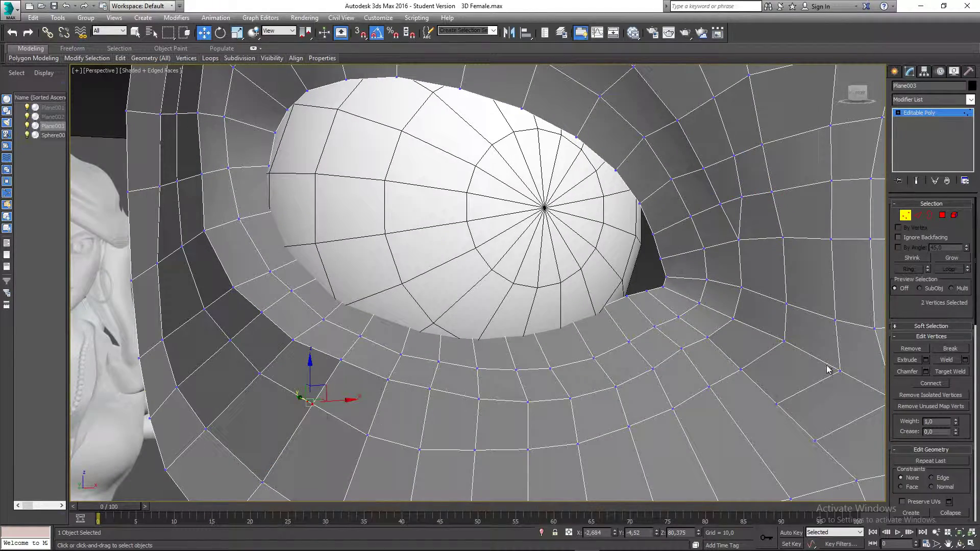
{"action": "left_click", "coordinate": [947, 351]}
{"action": "middle_click_drag", "start_coordinate": [616, 345], "coordinate": [449, 371]}
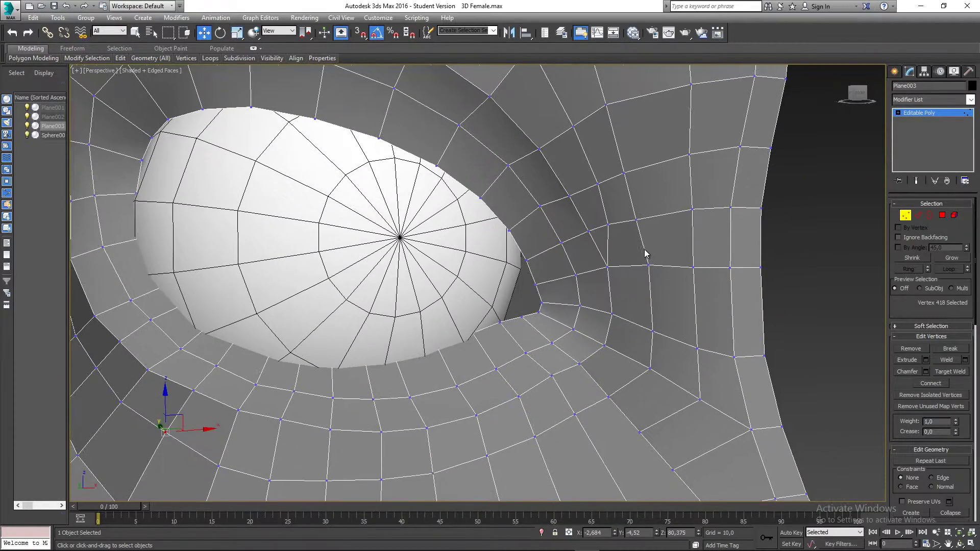
{"action": "left_click", "coordinate": [645, 252]}
Inspect the edge flow around the welded vertex at the eye's inner corner, close up and from a distance
{"action": "middle_click_drag", "start_coordinate": [589, 226], "coordinate": [556, 300]}
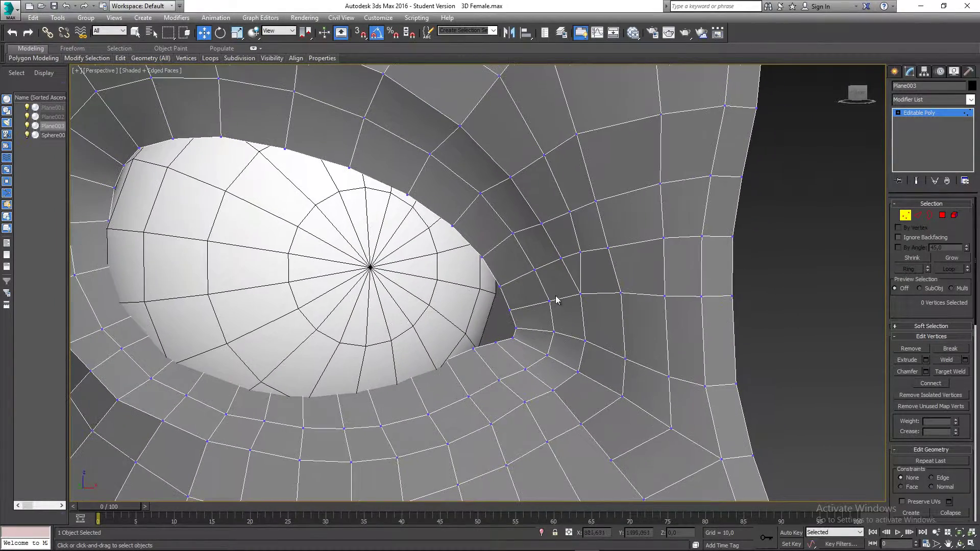
{"action": "left_click", "coordinate": [580, 252]}
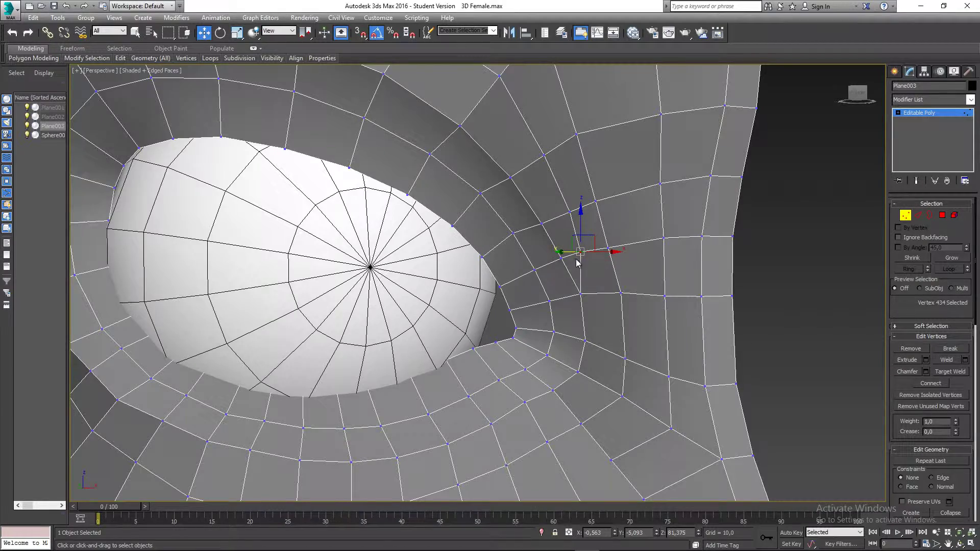
{"action": "scroll", "coordinate": [576, 260], "scroll_direction": "up", "scroll_amount": 3}
{"action": "middle_click_drag", "start_coordinate": [575, 268], "coordinate": [553, 282]}
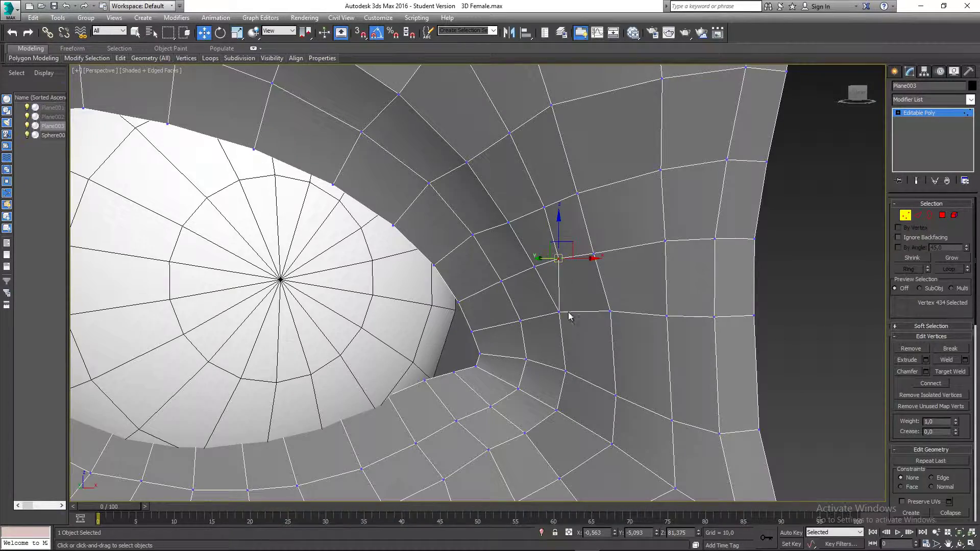
{"action": "scroll", "coordinate": [556, 308], "scroll_direction": "down", "scroll_amount": 2}
{"action": "middle_click_drag", "start_coordinate": [556, 311], "coordinate": [590, 289], "text": "alt"}
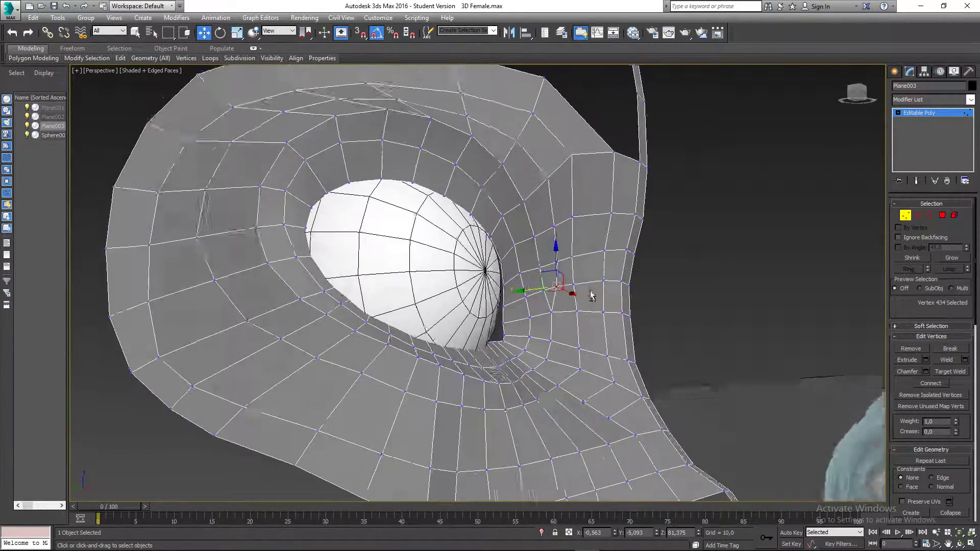
{"action": "scroll", "coordinate": [571, 297], "scroll_direction": "up", "scroll_amount": 2}
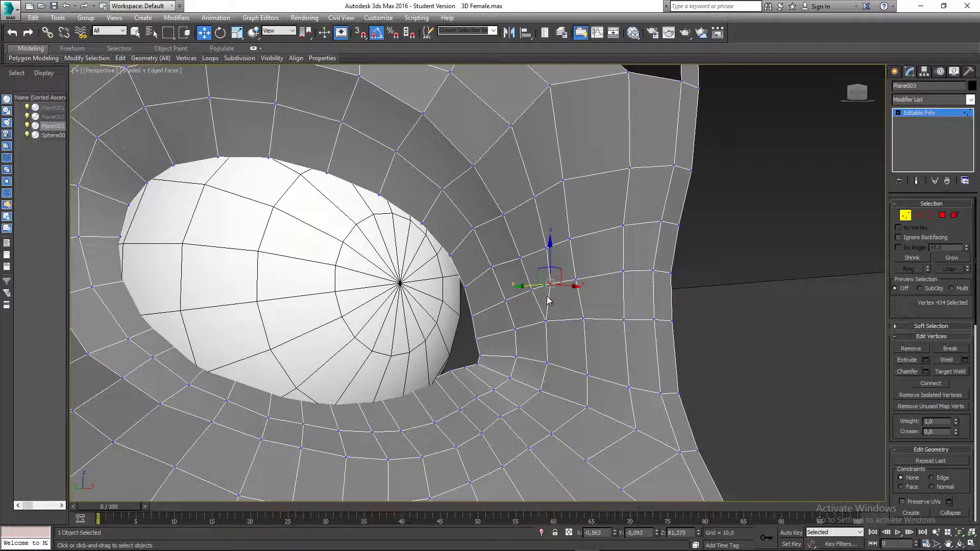
{"action": "middle_click_drag", "start_coordinate": [551, 292], "coordinate": [542, 303]}
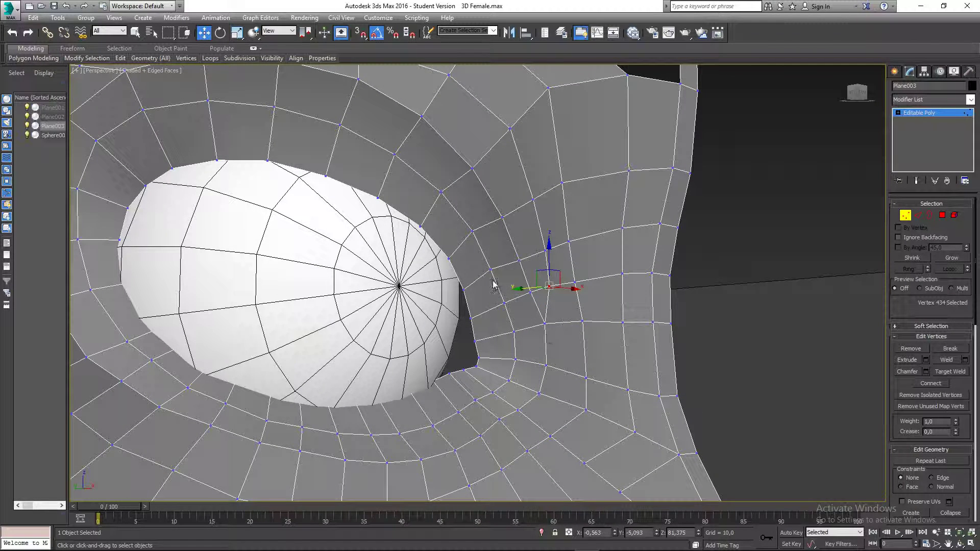
{"action": "middle_click_drag", "start_coordinate": [537, 290], "coordinate": [531, 292], "text": "alt"}
{"action": "left_click", "coordinate": [556, 300]}
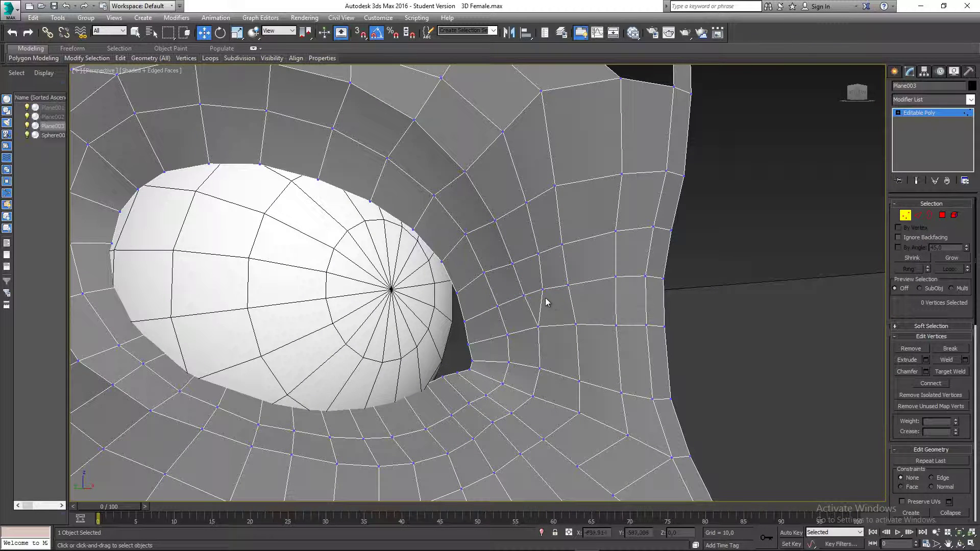
{"action": "left_click", "coordinate": [542, 290]}
{"action": "left_click", "coordinate": [542, 308]}
{"action": "middle_click_drag", "start_coordinate": [537, 313], "coordinate": [534, 316]}
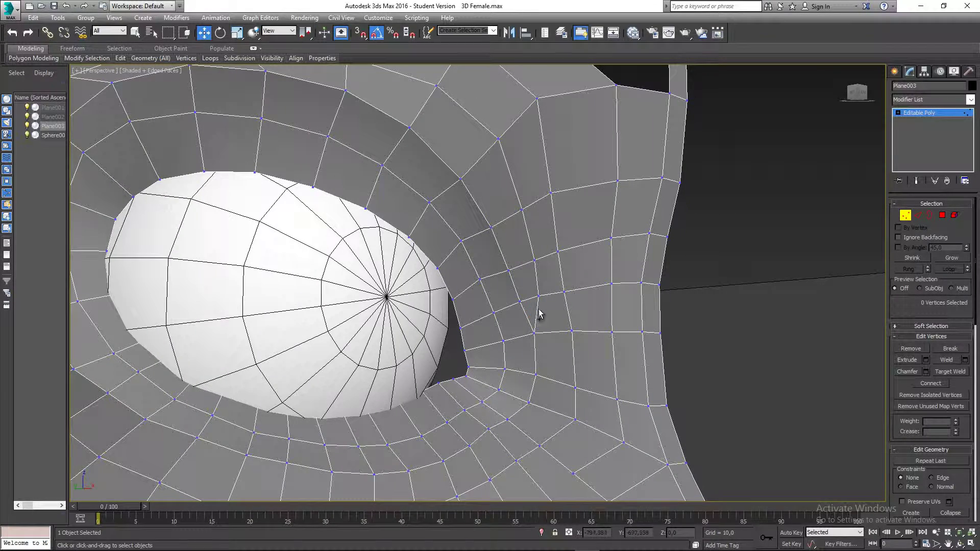
{"action": "scroll", "coordinate": [535, 314], "scroll_direction": "down", "scroll_amount": 6}
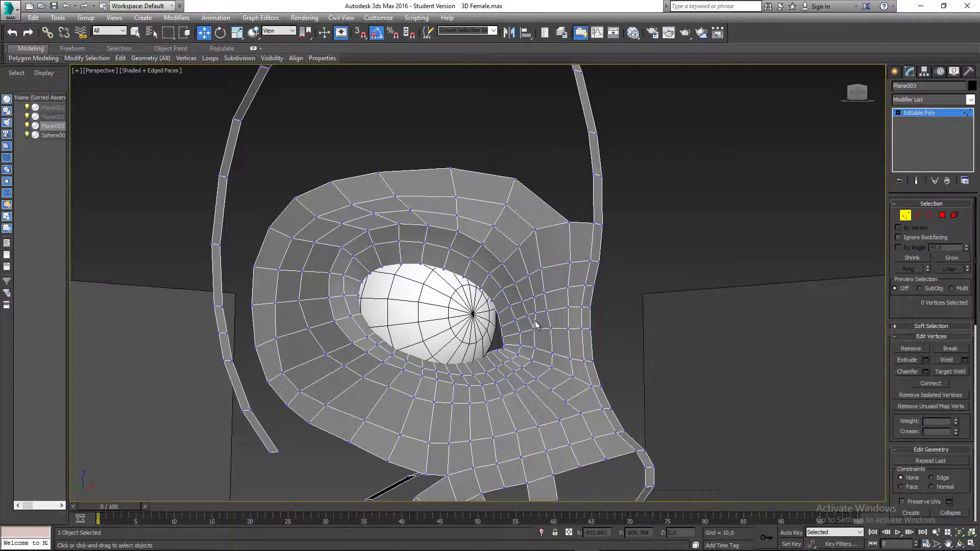
{"action": "middle_click_drag", "start_coordinate": [533, 314], "coordinate": [536, 325]}
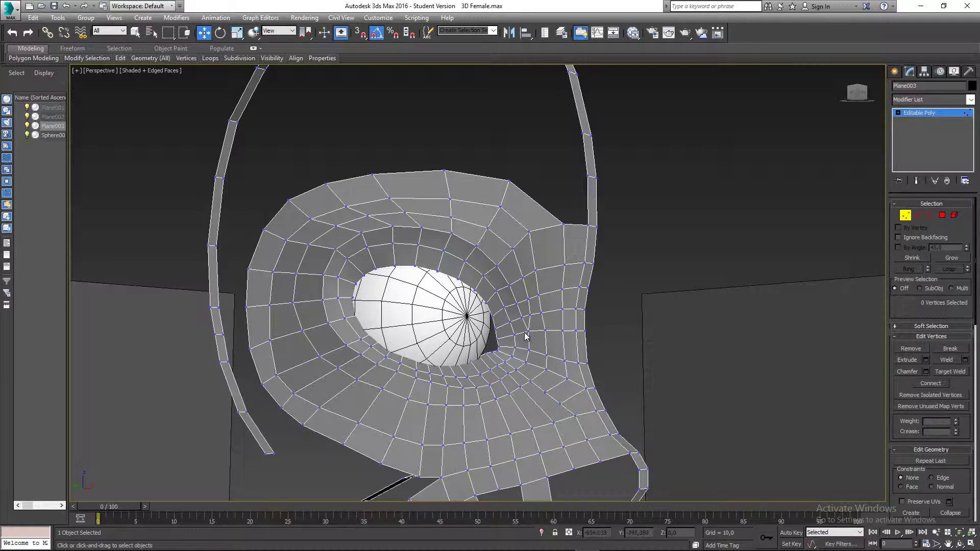
{"action": "scroll", "coordinate": [527, 336], "scroll_direction": "up", "scroll_amount": 6}
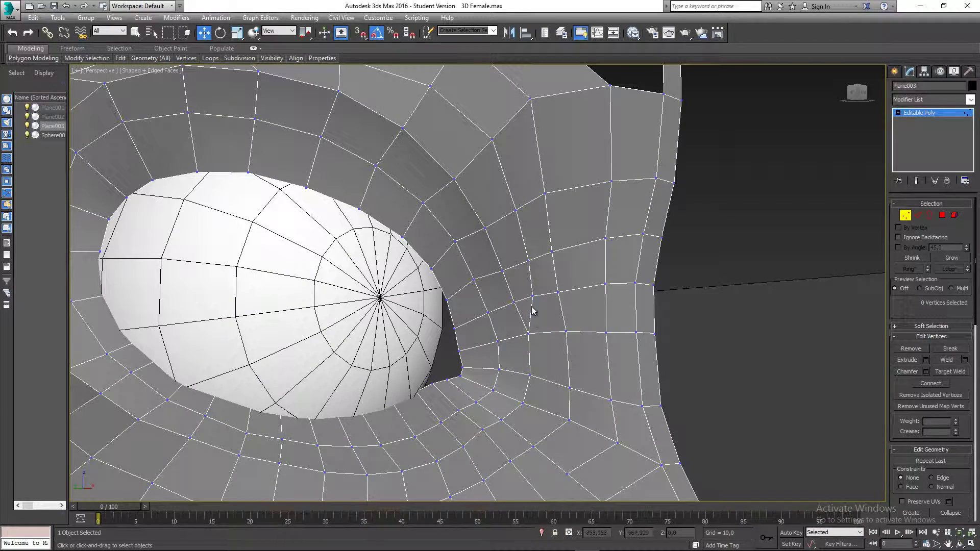
{"action": "middle_click_drag", "start_coordinate": [529, 324], "coordinate": [512, 328]}
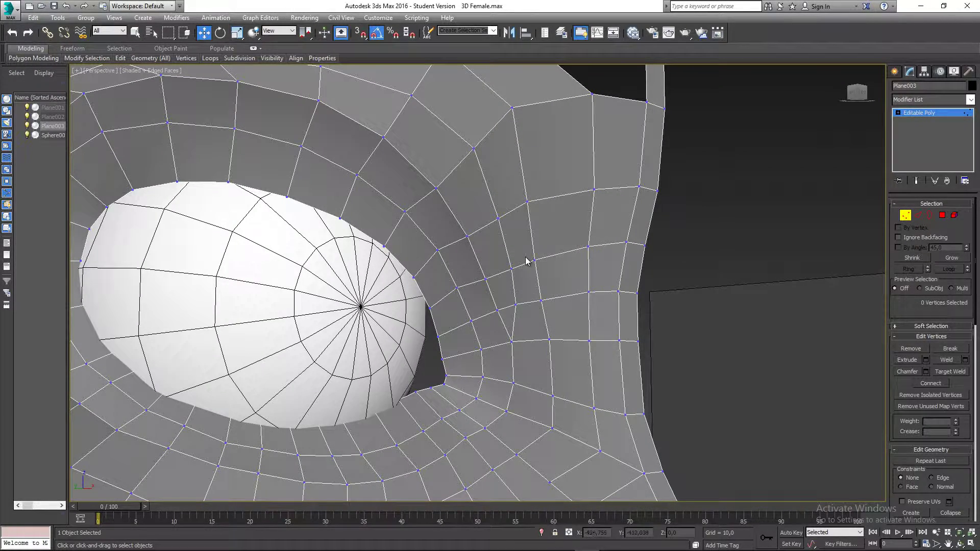
{"action": "scroll", "coordinate": [527, 262], "scroll_direction": "down", "scroll_amount": 3}
{"action": "scroll", "coordinate": [519, 278], "scroll_direction": "down", "scroll_amount": 4}
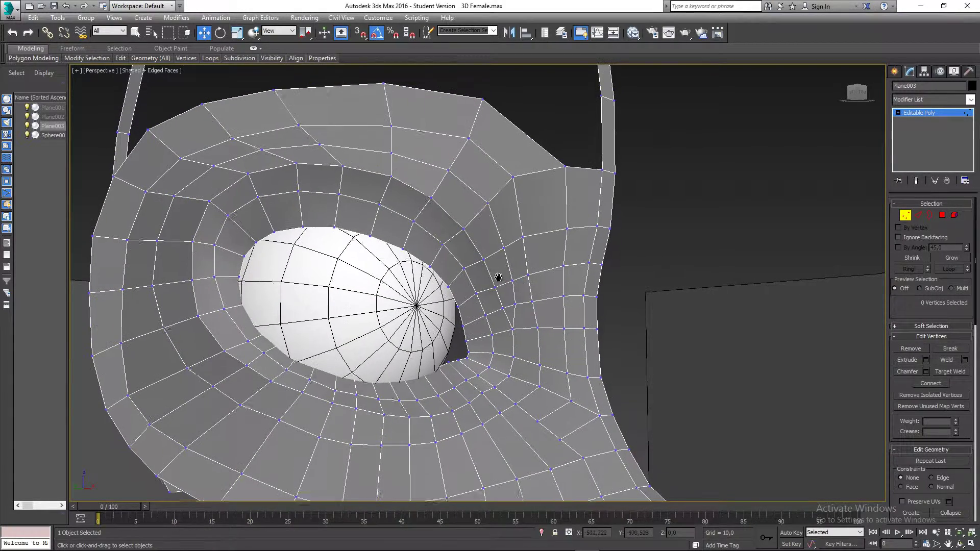
In the front view, reposition the two second-row vertices above the inner side of the eye to even out the polygons
{"action": "key", "text": "f"}
{"action": "middle_click_drag", "start_coordinate": [458, 211], "coordinate": [450, 257]}
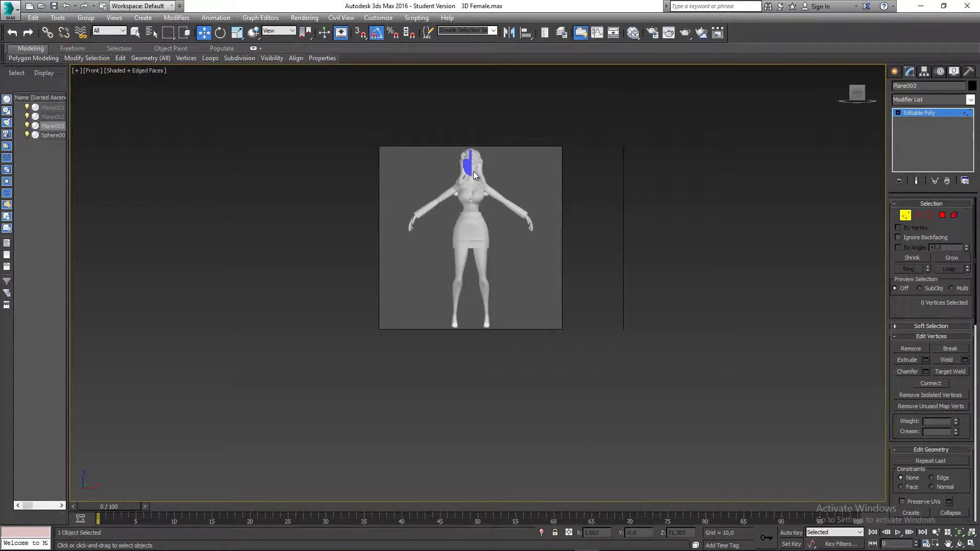
{"action": "left_click", "coordinate": [468, 163]}
{"action": "key", "text": "z"}
{"action": "scroll", "coordinate": [465, 260], "scroll_direction": "up", "scroll_amount": 10}
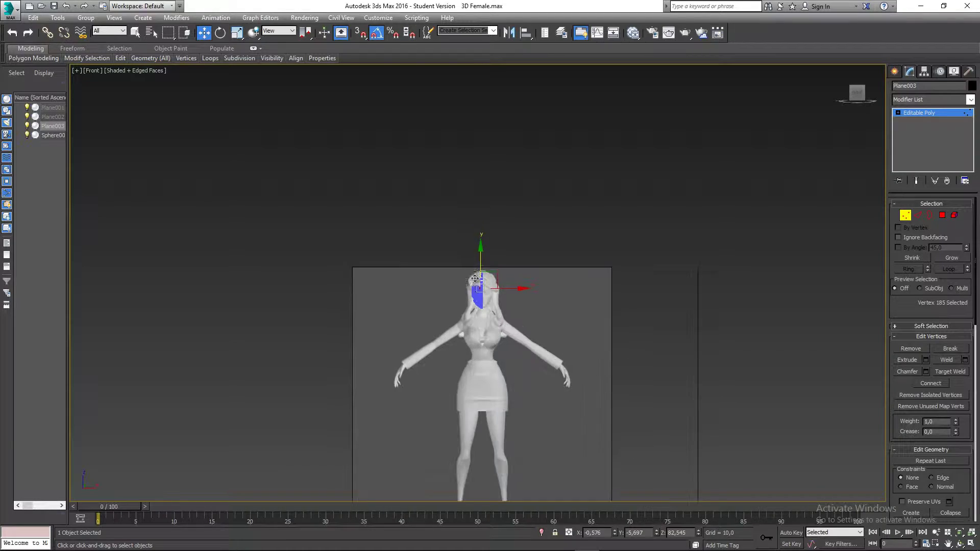
{"action": "scroll", "coordinate": [479, 221], "scroll_direction": "up", "scroll_amount": 6}
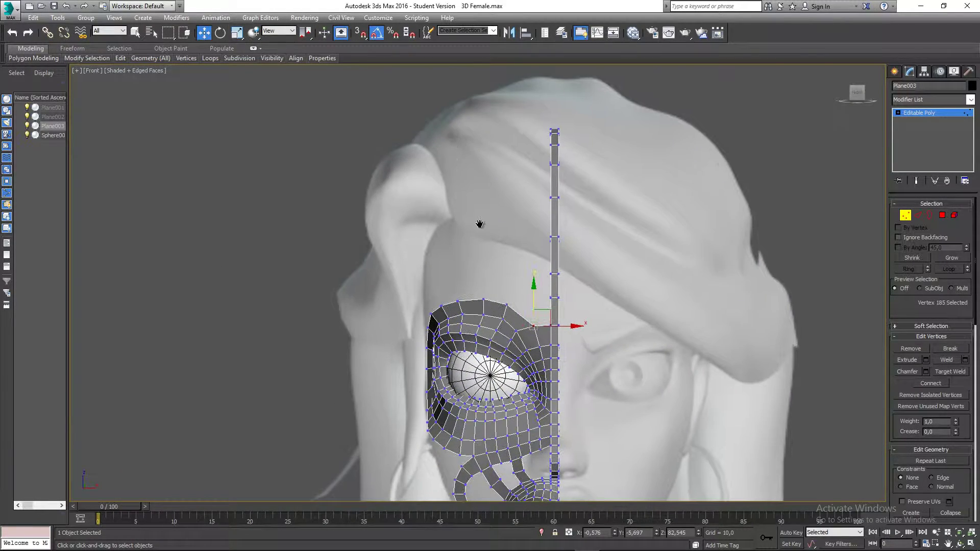
{"action": "scroll", "coordinate": [495, 220], "scroll_direction": "down", "scroll_amount": 1}
{"action": "scroll", "coordinate": [538, 215], "scroll_direction": "up", "scroll_amount": 2}
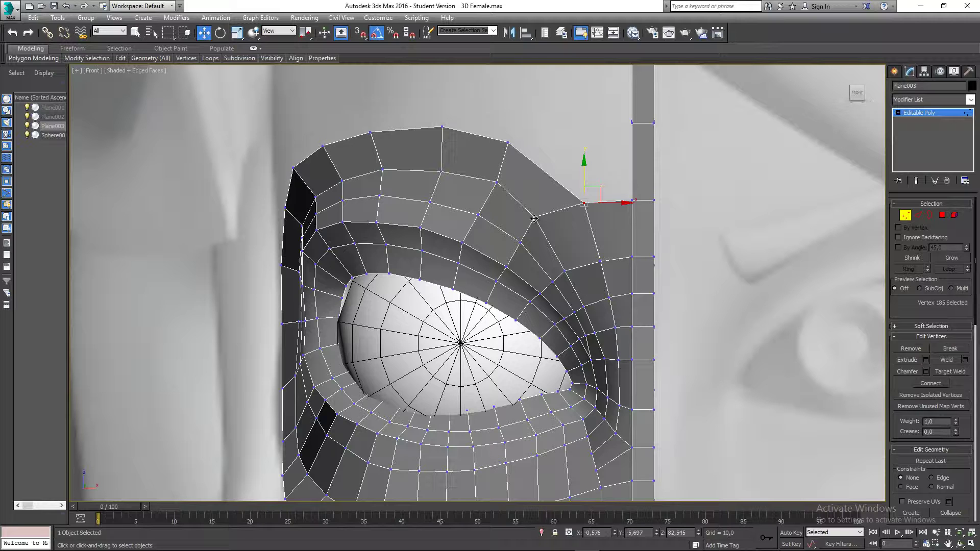
{"action": "left_click", "coordinate": [533, 218]}
{"action": "left_click_drag", "start_coordinate": [544, 208], "coordinate": [550, 206]}
{"action": "left_click", "coordinate": [497, 182]}
{"action": "left_click_drag", "start_coordinate": [505, 174], "coordinate": [501, 171]}
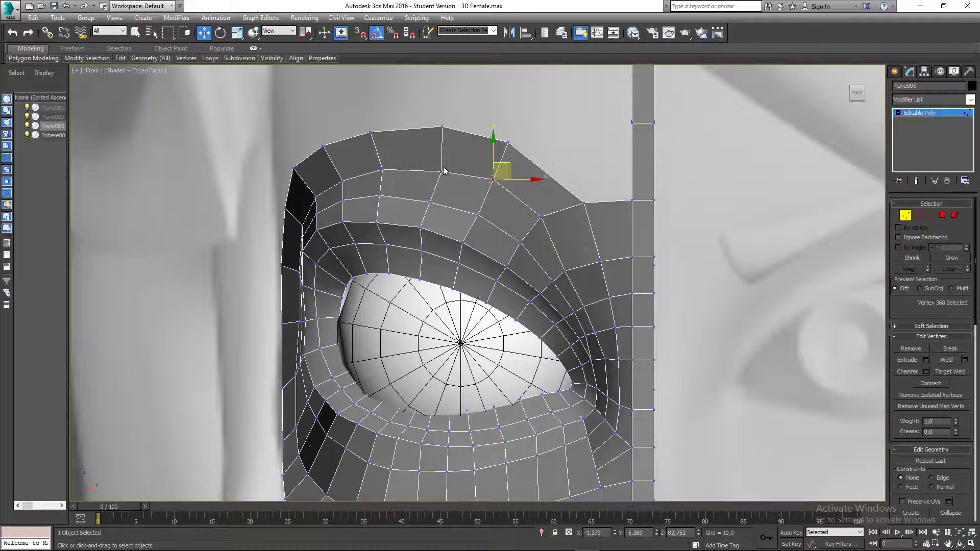
Shift the next four second-row vertices above the eye slightly outward, working toward the eye's outer corner
{"action": "left_click", "coordinate": [441, 171]}
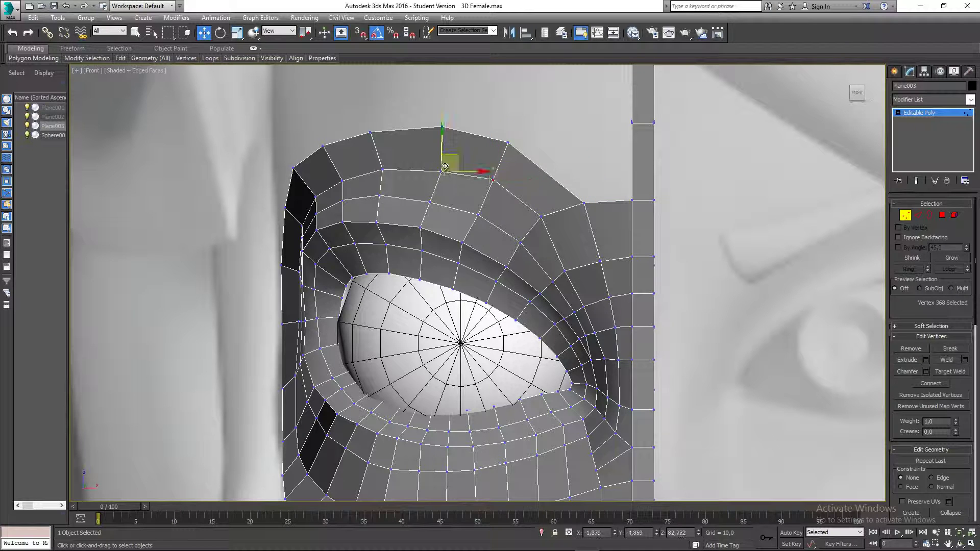
{"action": "left_click", "coordinate": [382, 168]}
{"action": "middle_click_drag", "start_coordinate": [388, 153], "coordinate": [411, 136]}
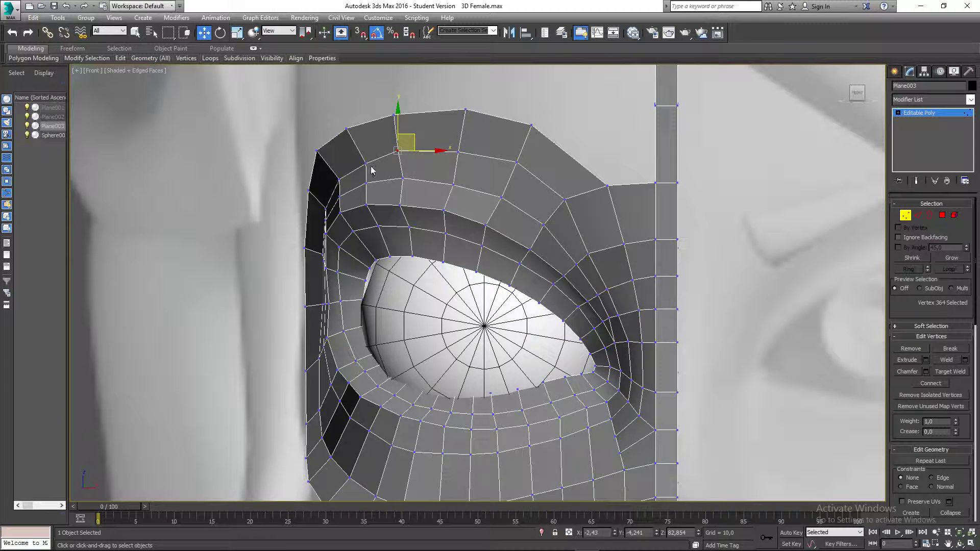
{"action": "left_click", "coordinate": [365, 164]}
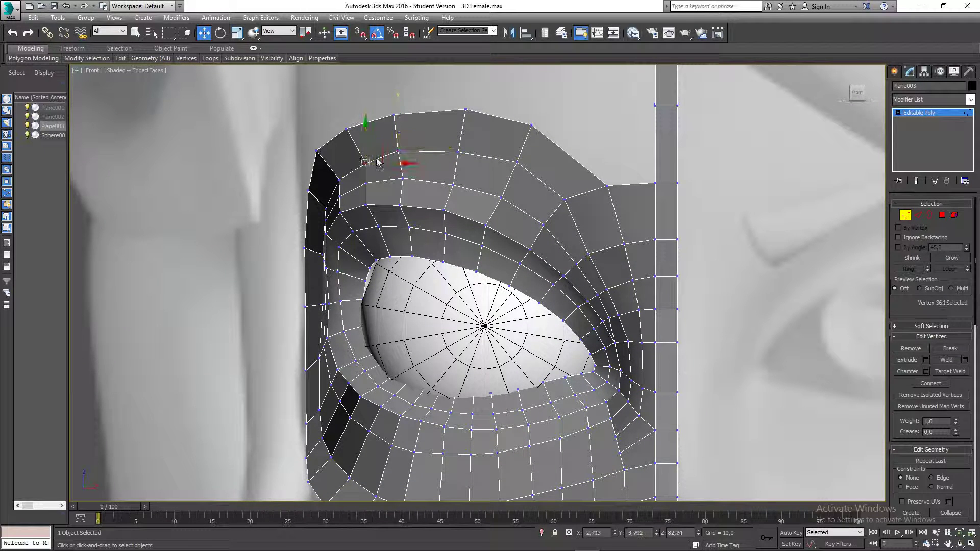
{"action": "left_click", "coordinate": [340, 179]}
{"action": "scroll", "coordinate": [346, 165], "scroll_direction": "up", "scroll_amount": 2}
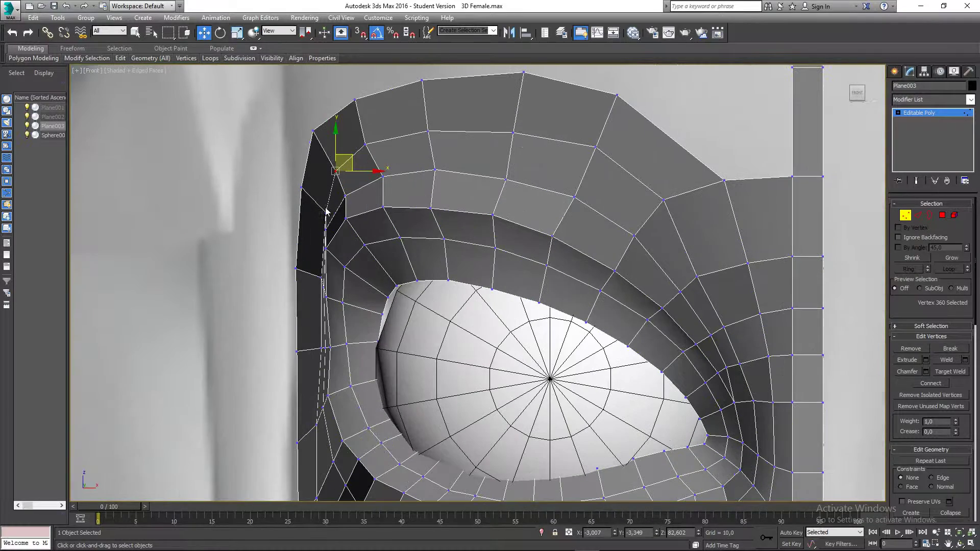
Move the three second-row vertices down the eye's outer side slightly outward
{"action": "left_click", "coordinate": [327, 210]}
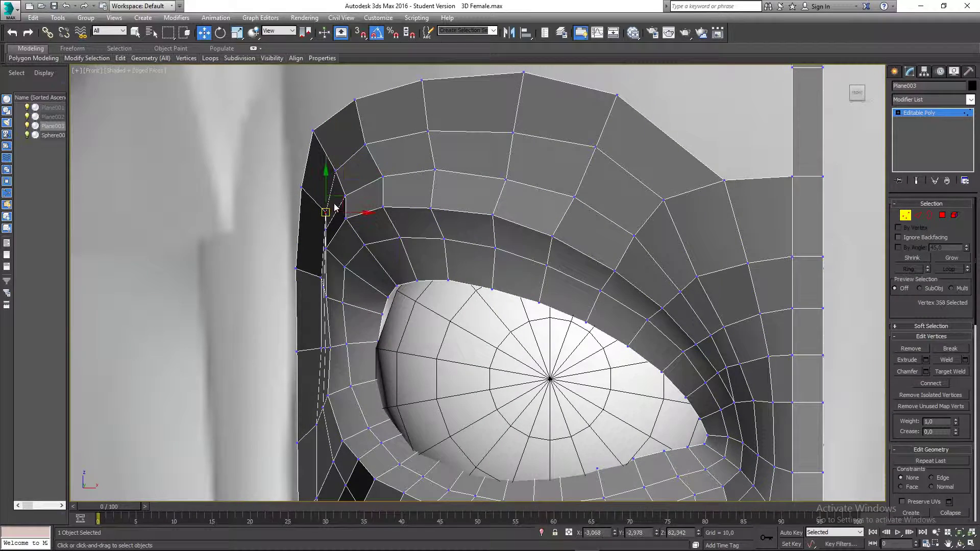
{"action": "left_click", "coordinate": [321, 276]}
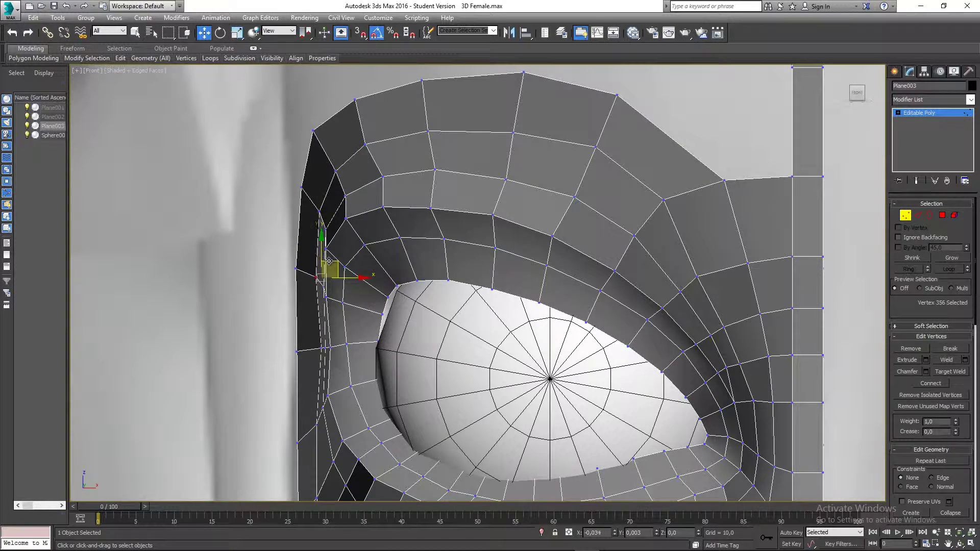
{"action": "scroll", "coordinate": [331, 271], "scroll_direction": "up", "scroll_amount": 2}
{"action": "left_click", "coordinate": [344, 308]}
{"action": "left_click_drag", "start_coordinate": [352, 306], "coordinate": [338, 306]}
In the left view, move the second-row vertices along the eye's lower outer side slightly toward the eye to even out the polygons
{"action": "scroll", "coordinate": [352, 331], "scroll_direction": "down", "scroll_amount": 2}
{"action": "scroll", "coordinate": [359, 347], "scroll_direction": "down", "scroll_amount": 2}
{"action": "middle_click_drag", "start_coordinate": [359, 347], "coordinate": [357, 301]}
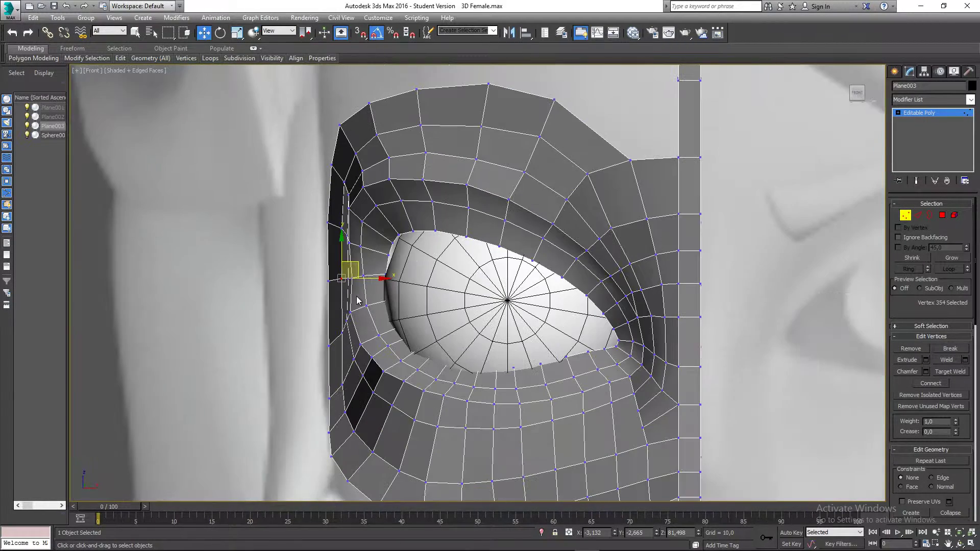
{"action": "key", "text": "l"}
{"action": "scroll", "coordinate": [479, 191], "scroll_direction": "down", "scroll_amount": 3}
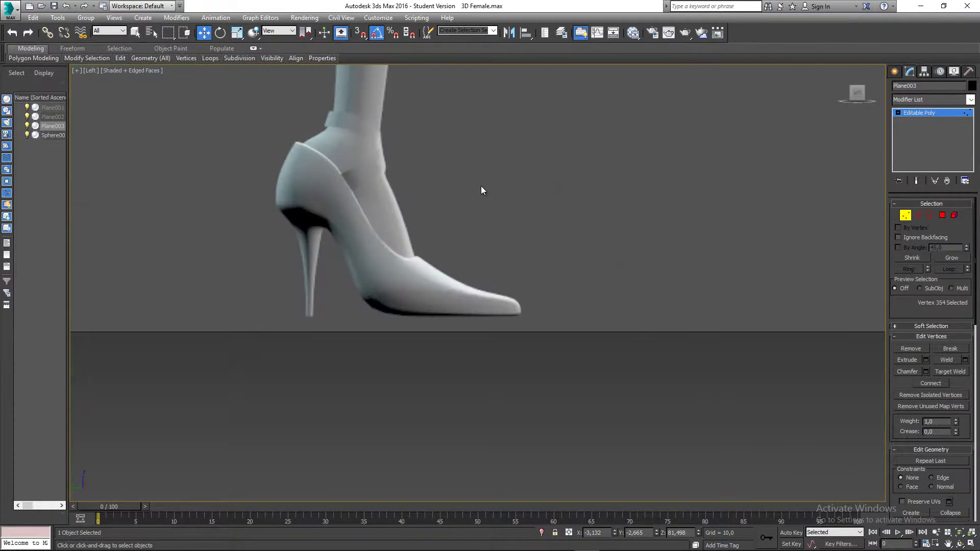
{"action": "scroll", "coordinate": [475, 285], "scroll_direction": "up", "scroll_amount": 4}
{"action": "middle_click_drag", "start_coordinate": [467, 175], "coordinate": [475, 484]}
{"action": "middle_click_drag", "start_coordinate": [536, 102], "coordinate": [510, 480]}
{"action": "middle_click_drag", "start_coordinate": [519, 186], "coordinate": [516, 400]}
{"action": "key", "text": "z"}
{"action": "scroll", "coordinate": [462, 284], "scroll_direction": "up", "scroll_amount": 4}
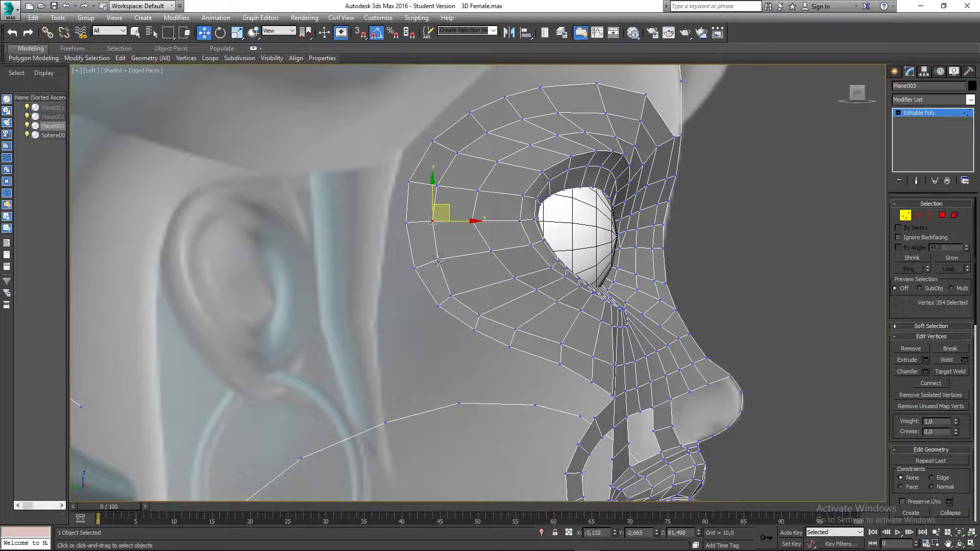
{"action": "left_click", "coordinate": [438, 260]}
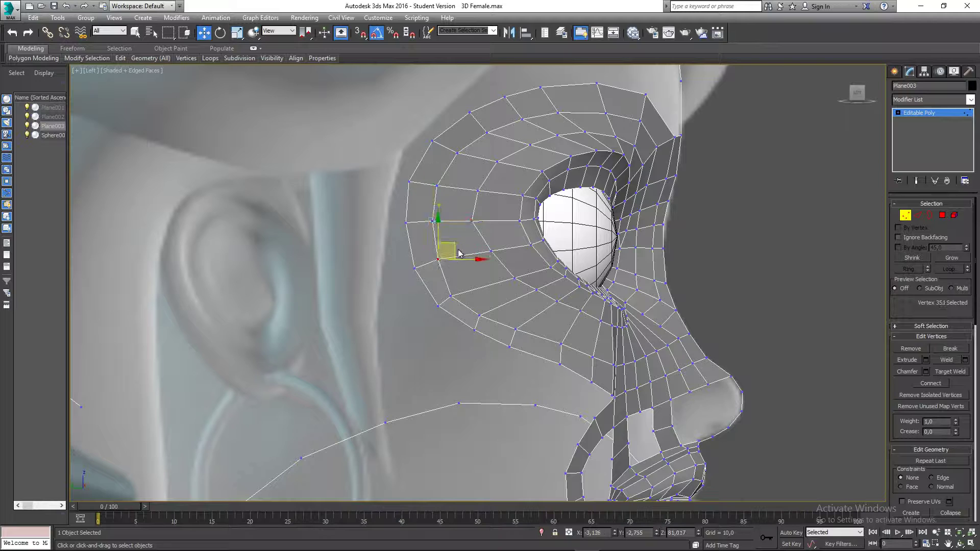
{"action": "left_click_drag", "start_coordinate": [454, 247], "coordinate": [537, 310]}
{"action": "left_click", "coordinate": [479, 315]}
{"action": "left_click", "coordinate": [515, 329]}
{"action": "middle_click_drag", "start_coordinate": [547, 328], "coordinate": [518, 308]}
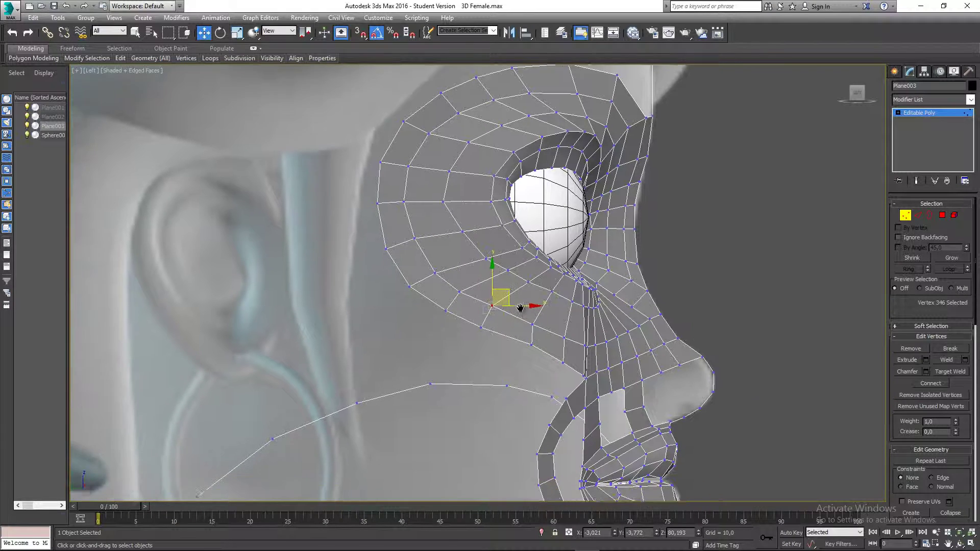
Nudge the border vertex beneath the eye slightly outward to even its spacing with the second row
{"action": "scroll", "coordinate": [532, 328], "scroll_direction": "up", "scroll_amount": 3}
{"action": "left_click", "coordinate": [533, 320]}
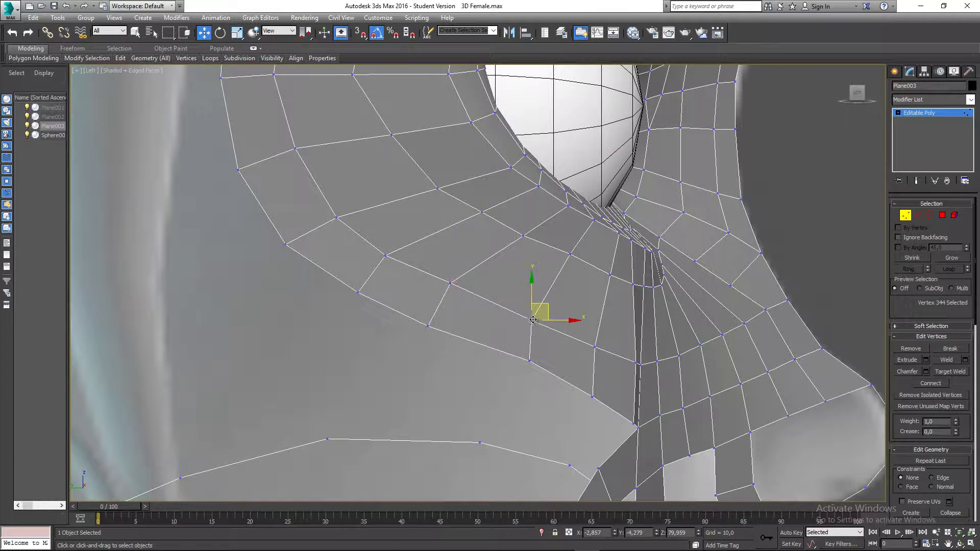
{"action": "left_click", "coordinate": [529, 361]}
{"action": "left_click_drag", "start_coordinate": [545, 346], "coordinate": [538, 353]}
{"action": "middle_click_drag", "start_coordinate": [581, 376], "coordinate": [493, 377]}
{"action": "middle_click_drag", "start_coordinate": [507, 291], "coordinate": [460, 294]}
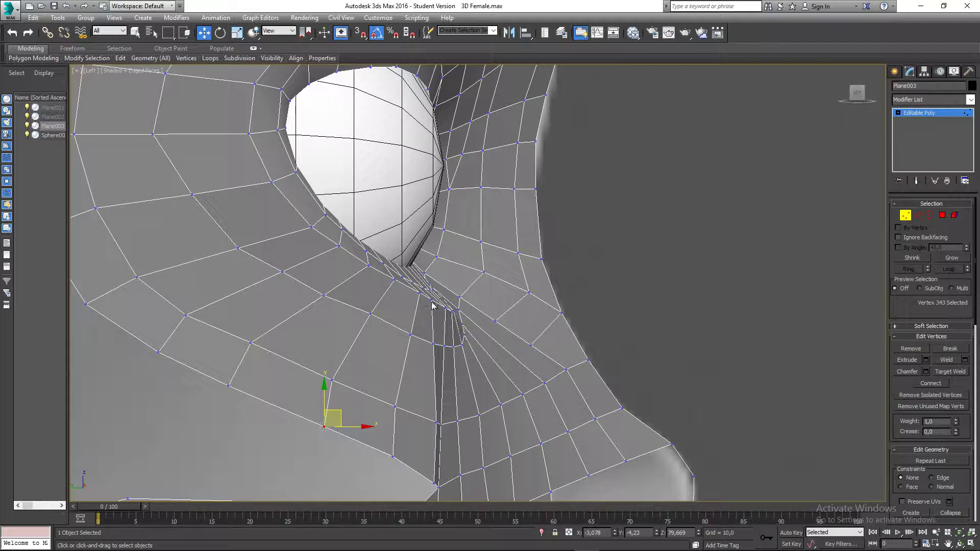
{"action": "middle_click_drag", "start_coordinate": [472, 367], "coordinate": [474, 359]}
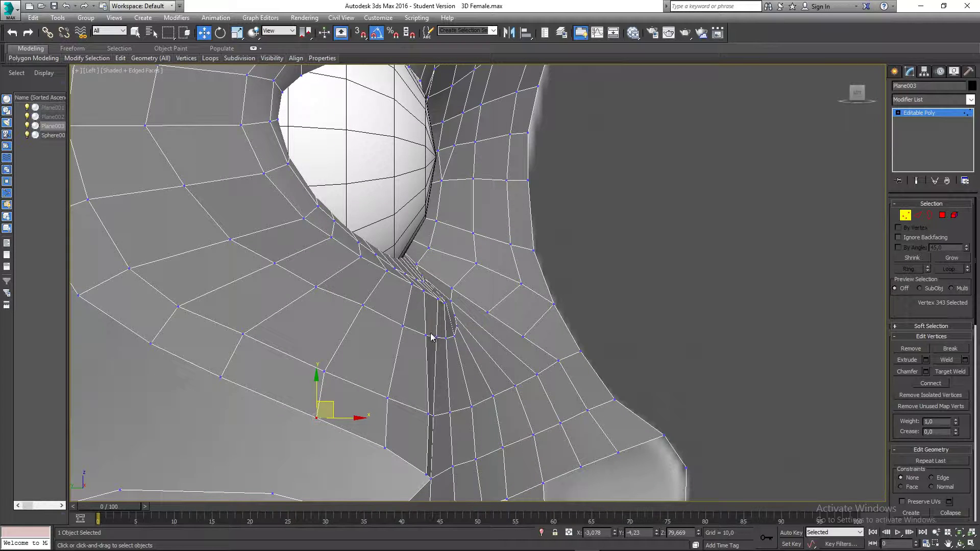
Shift two third-row vertices beneath the eye slightly outward, clear the selection and save the scene
{"action": "left_click", "coordinate": [364, 304]}
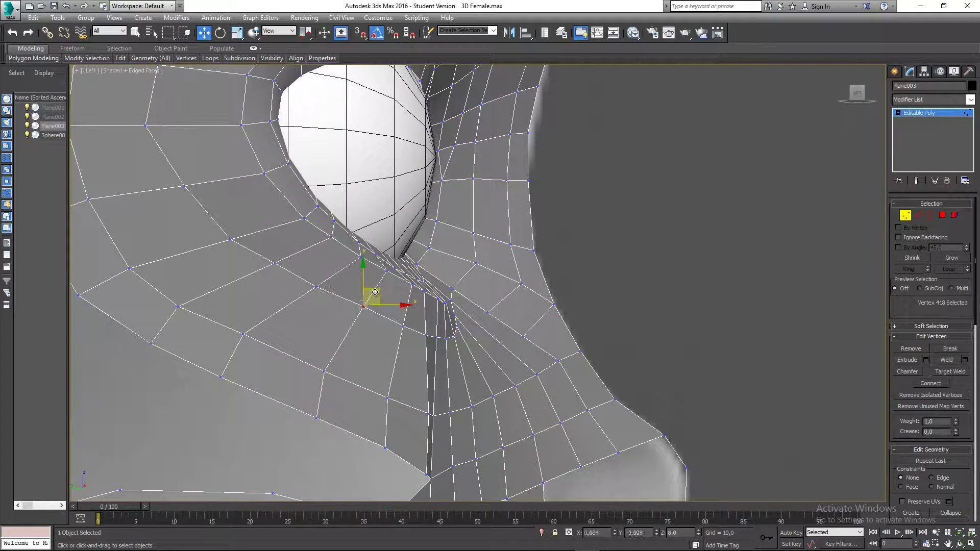
{"action": "left_click_drag", "start_coordinate": [373, 290], "coordinate": [371, 294]}
{"action": "left_click", "coordinate": [279, 267]}
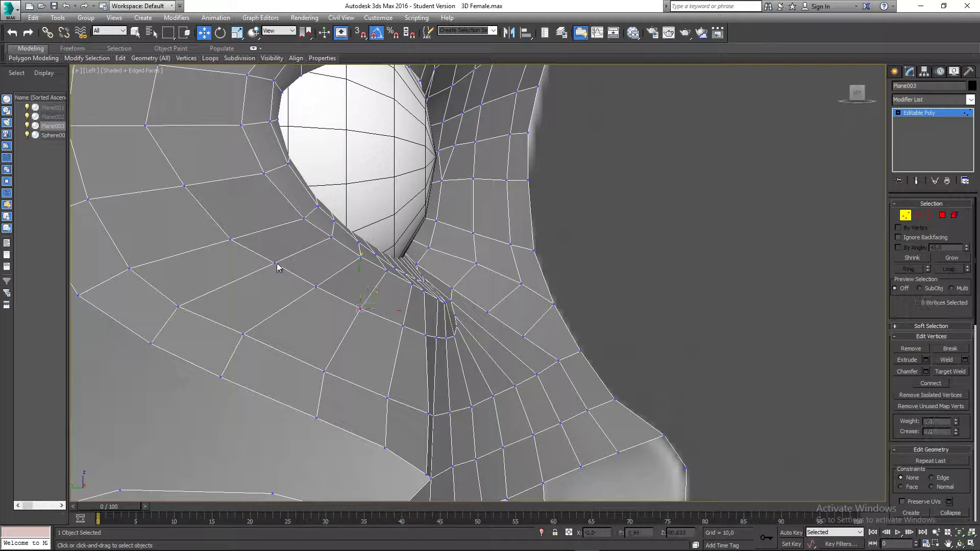
{"action": "left_click", "coordinate": [275, 263]}
{"action": "left_click_drag", "start_coordinate": [284, 254], "coordinate": [282, 256]}
{"action": "left_click", "coordinate": [273, 278]}
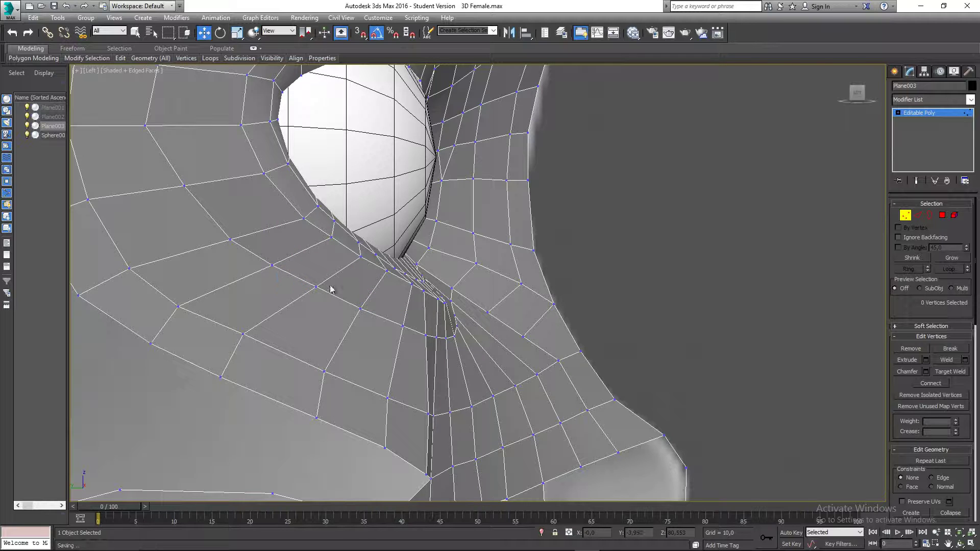
In the perspective view, cut a new edge row from beside the nose, under the eye and up its outer side to the second-row vertex
{"action": "scroll", "coordinate": [335, 290], "scroll_direction": "down", "scroll_amount": 5}
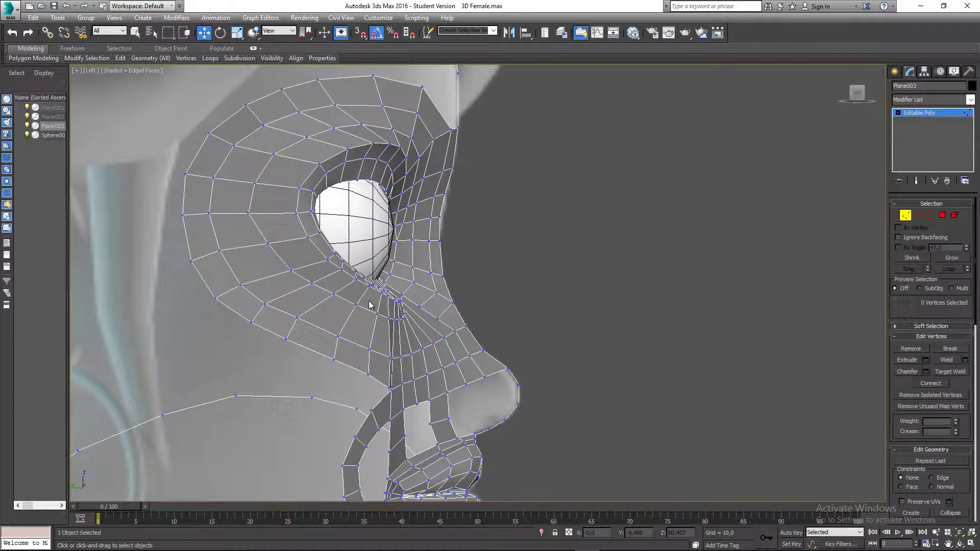
{"action": "middle_click_drag", "start_coordinate": [369, 301], "coordinate": [402, 292]}
{"action": "key", "text": "p"}
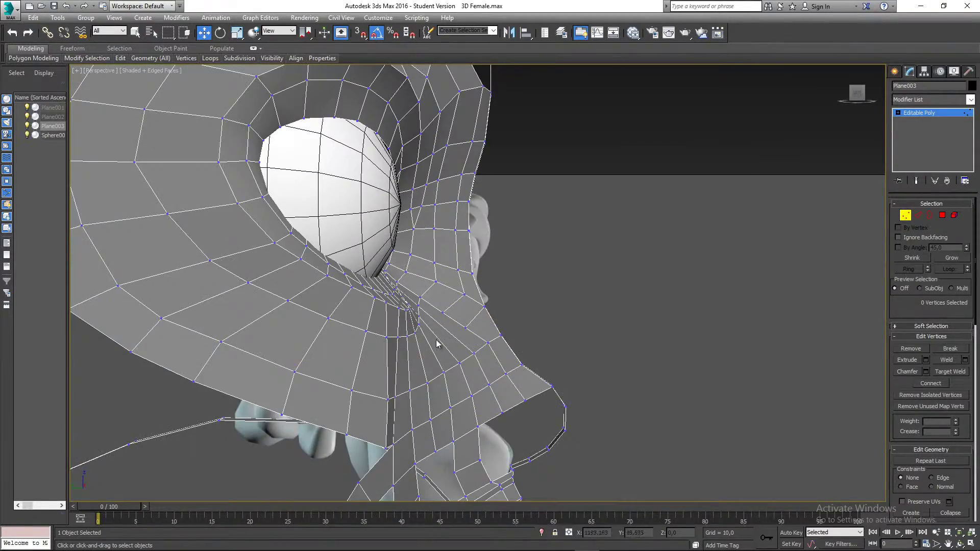
{"action": "middle_click_drag", "start_coordinate": [436, 344], "coordinate": [488, 297], "text": "alt"}
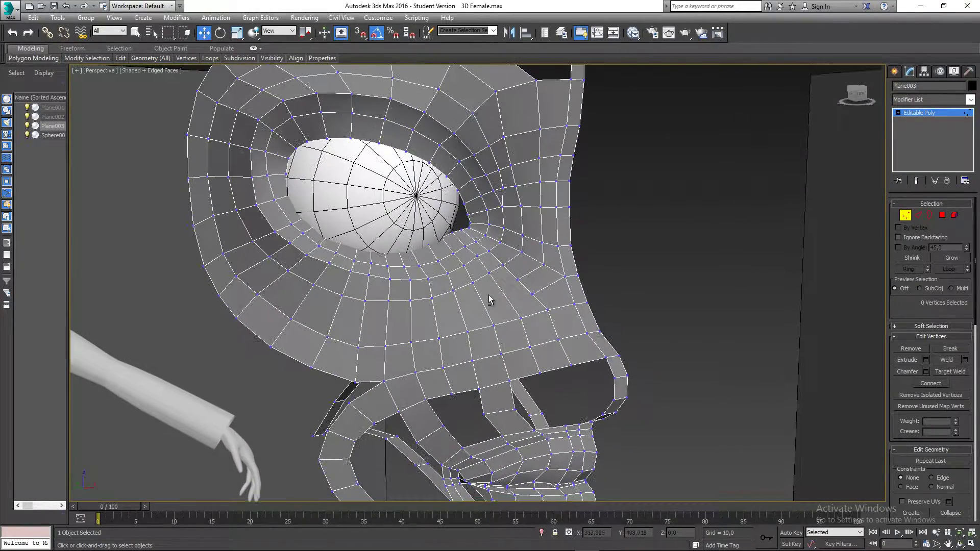
{"action": "right_click", "coordinate": [539, 292]}
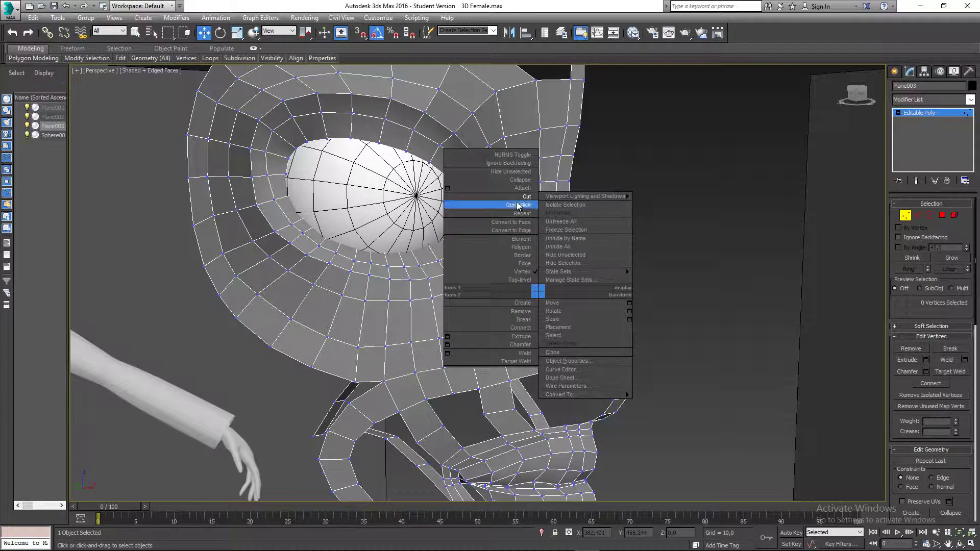
{"action": "left_click", "coordinate": [525, 198]}
{"action": "mouse_move", "coordinate": [550, 252]}
{"action": "middle_mouse_down"}
{"action": "mouse_move", "coordinate": [560, 238]}
{"action": "mouse_move", "coordinate": [542, 253]}
{"action": "middle_mouse_up"}
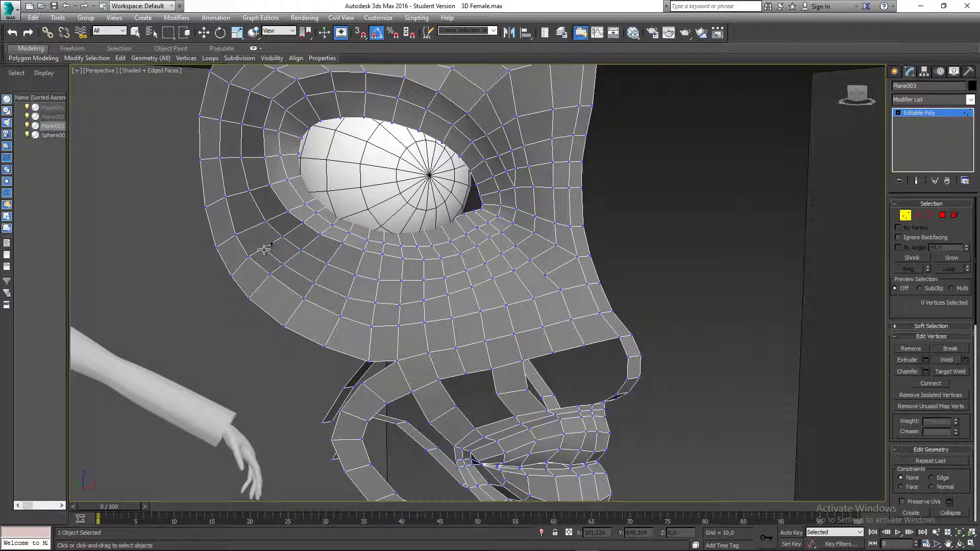
{"action": "left_click", "coordinate": [253, 231]}
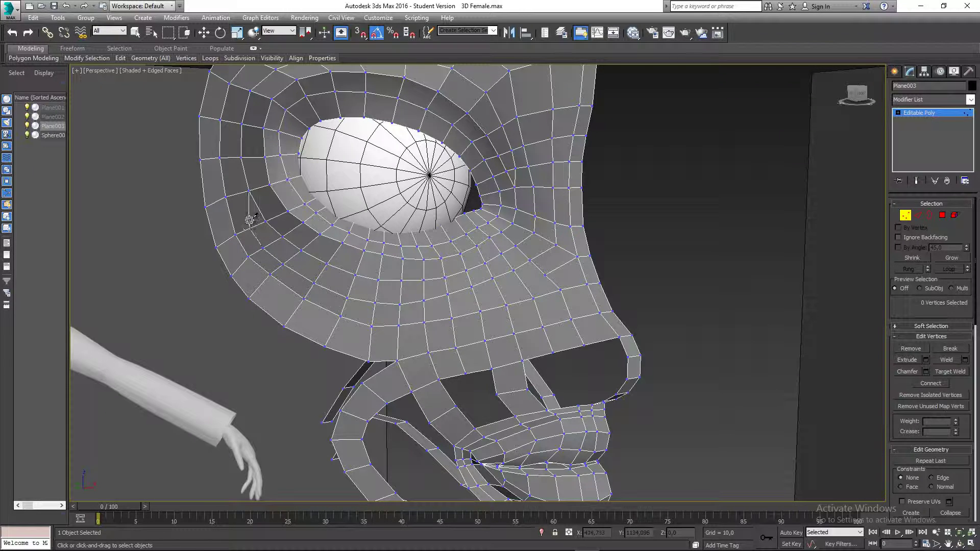
{"action": "left_click", "coordinate": [238, 195]}
{"action": "middle_click_drag", "start_coordinate": [228, 171], "coordinate": [301, 229]}
{"action": "scroll", "coordinate": [300, 226], "scroll_direction": "up", "scroll_amount": 3}
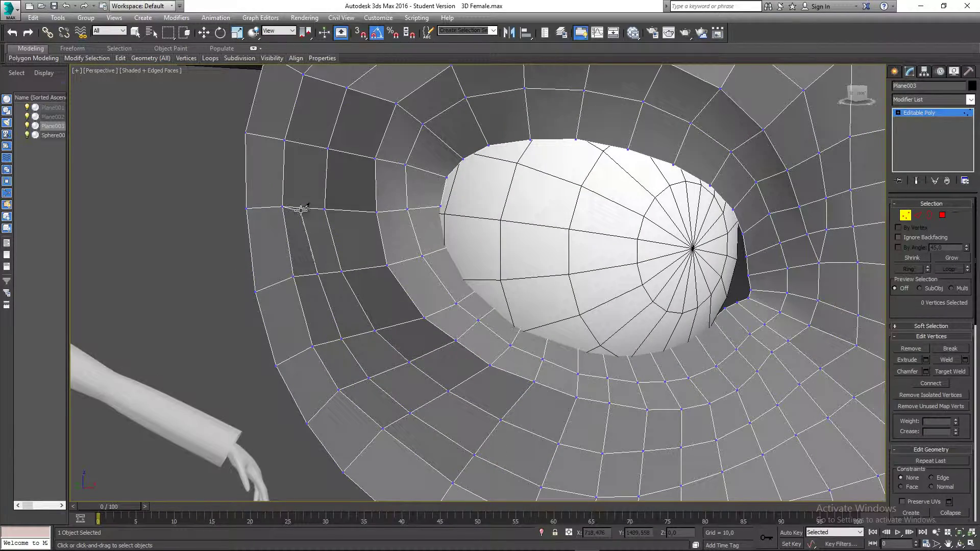
{"action": "mouse_move", "coordinate": [304, 144]}
{"action": "middle_mouse_down"}
{"action": "mouse_move", "coordinate": [313, 177]}
{"action": "mouse_move", "coordinate": [317, 147]}
{"action": "middle_mouse_up"}
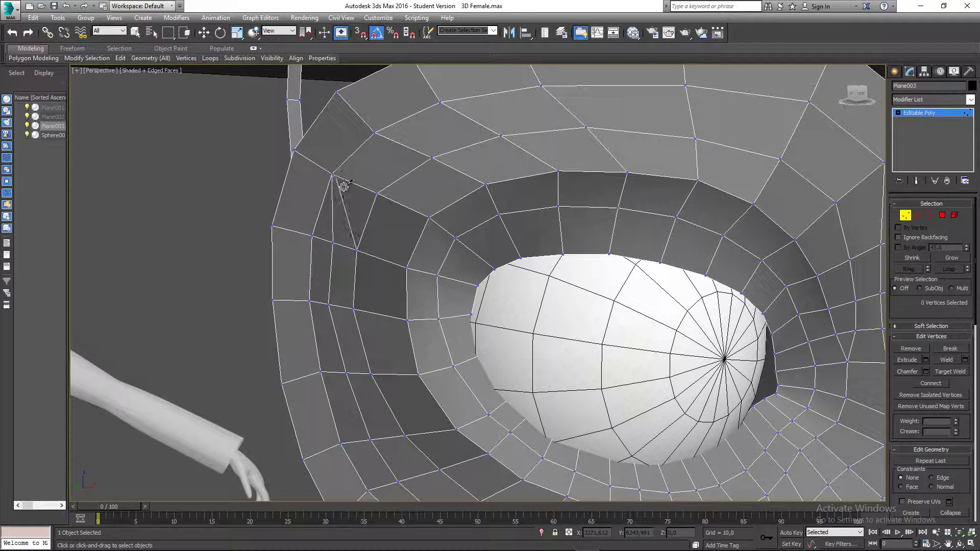
{"action": "right_click", "coordinate": [359, 227]}
Inspect the newly cut edge row around the eye's outer side and above the mouth from several angles
{"action": "scroll", "coordinate": [370, 236], "scroll_direction": "down", "scroll_amount": 2}
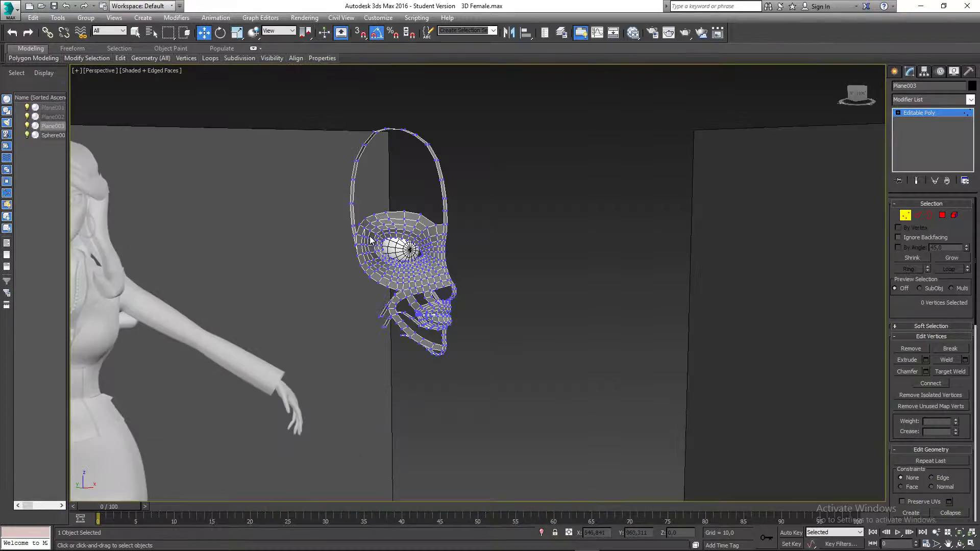
{"action": "scroll", "coordinate": [372, 237], "scroll_direction": "up", "scroll_amount": 2}
{"action": "middle_click_drag", "start_coordinate": [375, 237], "coordinate": [489, 257], "text": "alt"}
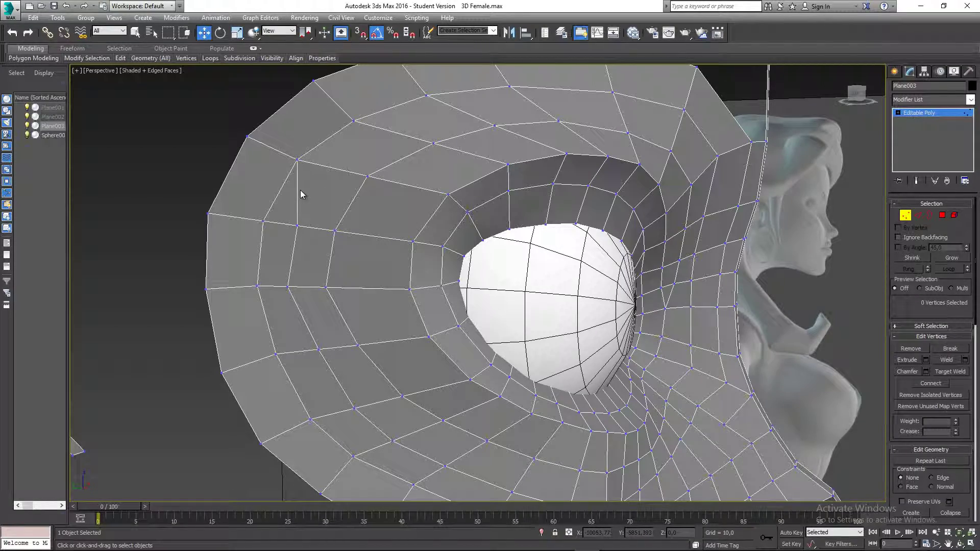
{"action": "middle_click_drag", "start_coordinate": [300, 191], "coordinate": [324, 247], "text": "alt"}
{"action": "scroll", "coordinate": [324, 246], "scroll_direction": "down", "scroll_amount": 10}
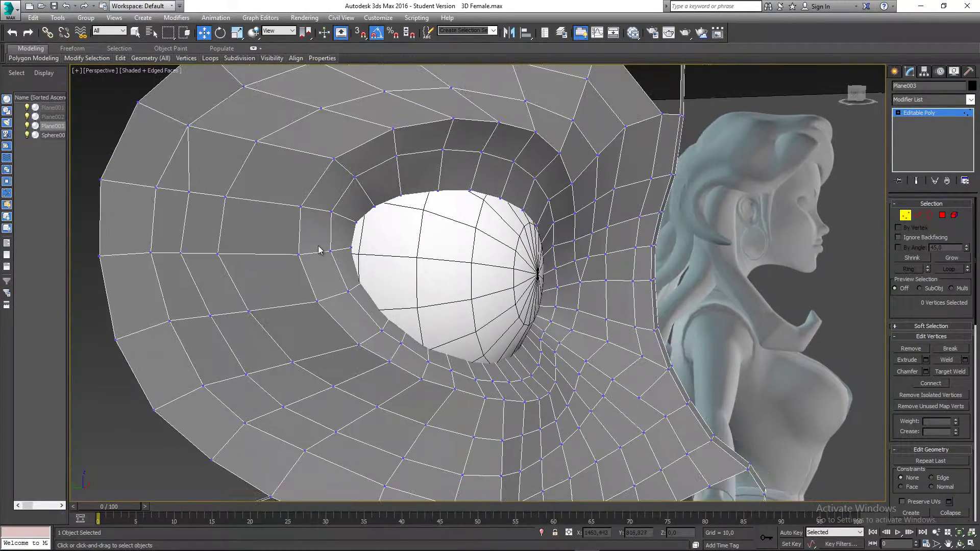
{"action": "scroll", "coordinate": [358, 291], "scroll_direction": "up", "scroll_amount": 10}
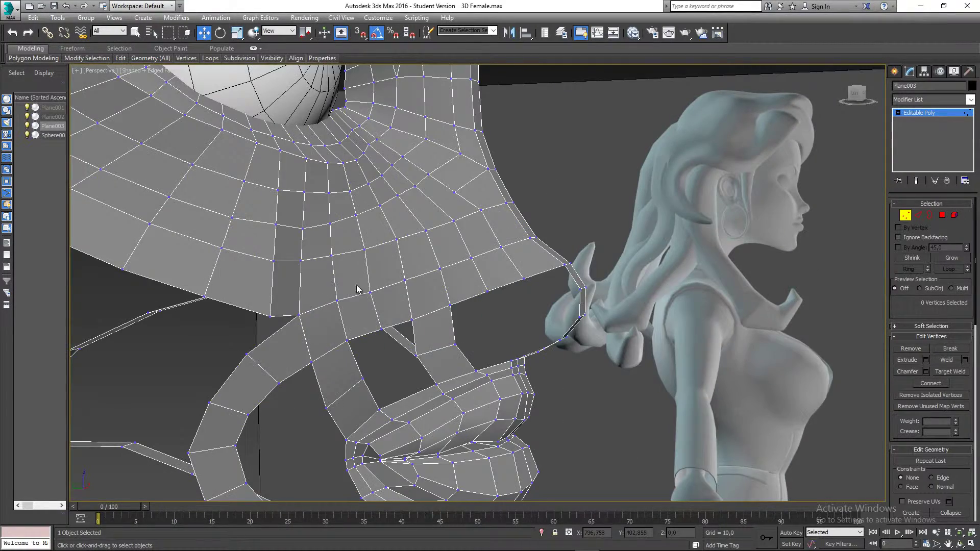
{"action": "middle_click_drag", "start_coordinate": [356, 289], "coordinate": [365, 293], "text": "alt"}
In the left view, move the newly cut row's vertex level with the eye's outer corner slightly toward the eye
{"action": "key", "text": "l"}
{"action": "middle_click_drag", "start_coordinate": [312, 244], "coordinate": [320, 232]}
{"action": "scroll", "coordinate": [280, 197], "scroll_direction": "up", "scroll_amount": 3}
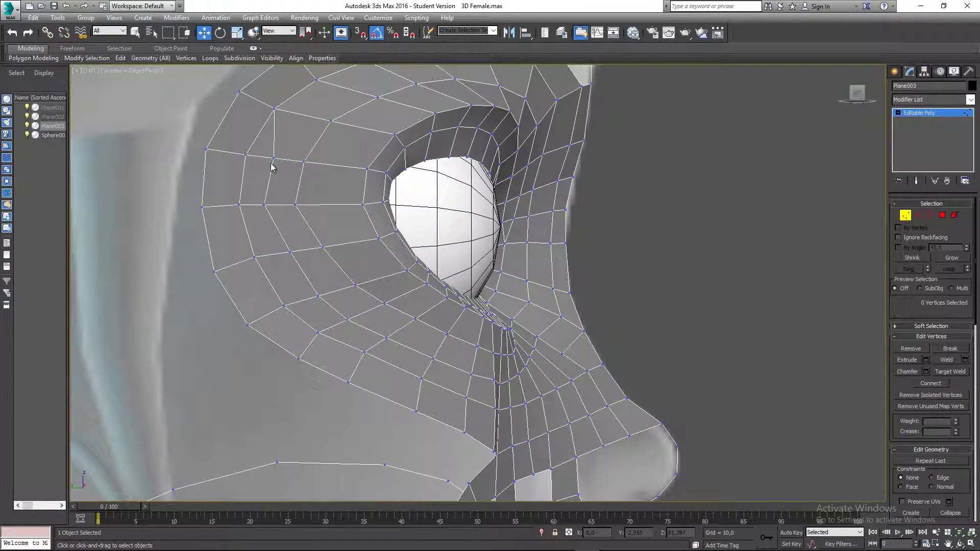
{"action": "left_click", "coordinate": [272, 161]}
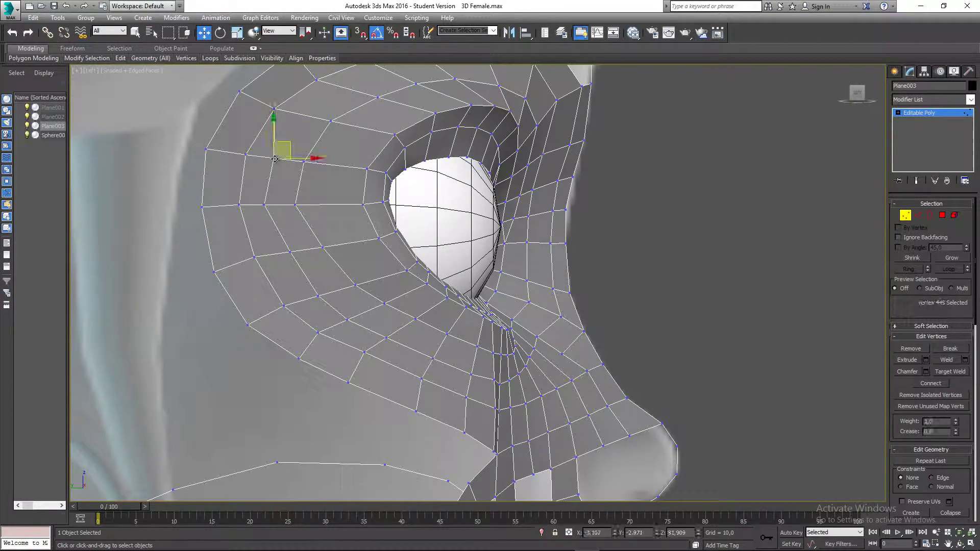
{"action": "left_click", "coordinate": [263, 204]}
{"action": "left_click_drag", "start_coordinate": [281, 190], "coordinate": [287, 190]}
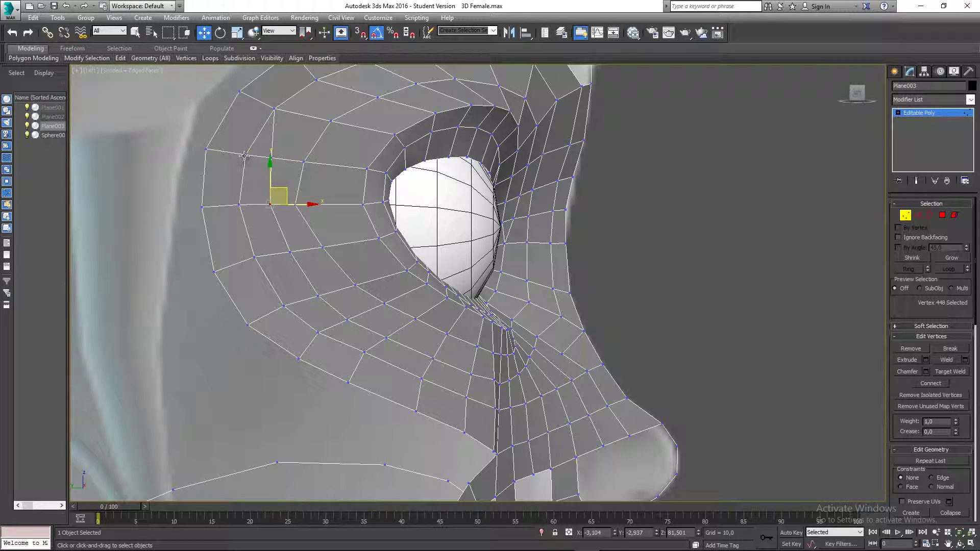
{"action": "middle_click_drag", "start_coordinate": [430, 367], "coordinate": [386, 350]}
{"action": "middle_click_drag", "start_coordinate": [494, 346], "coordinate": [480, 343]}
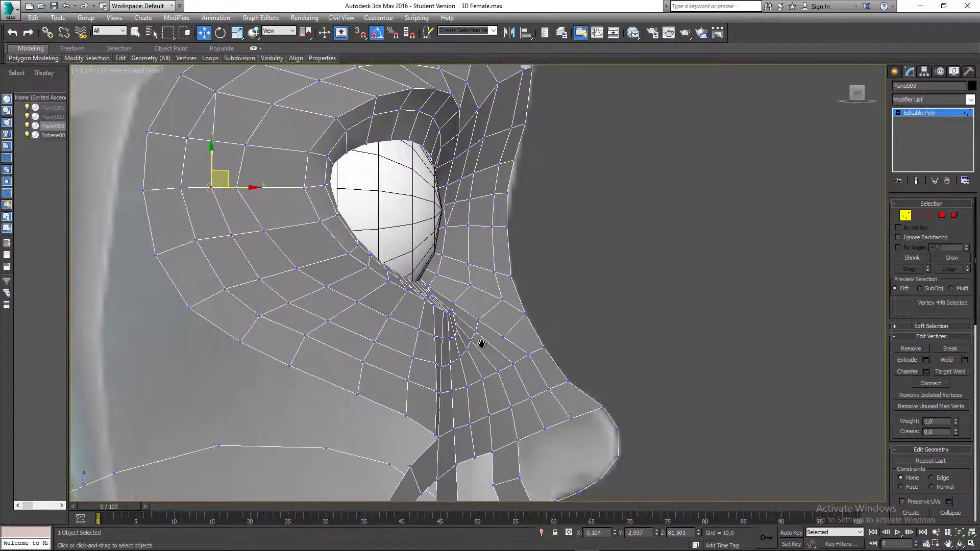
In the front view, undo the trial move of the outer-side vertex, save the scene and clear the selection
{"action": "key", "text": "f"}
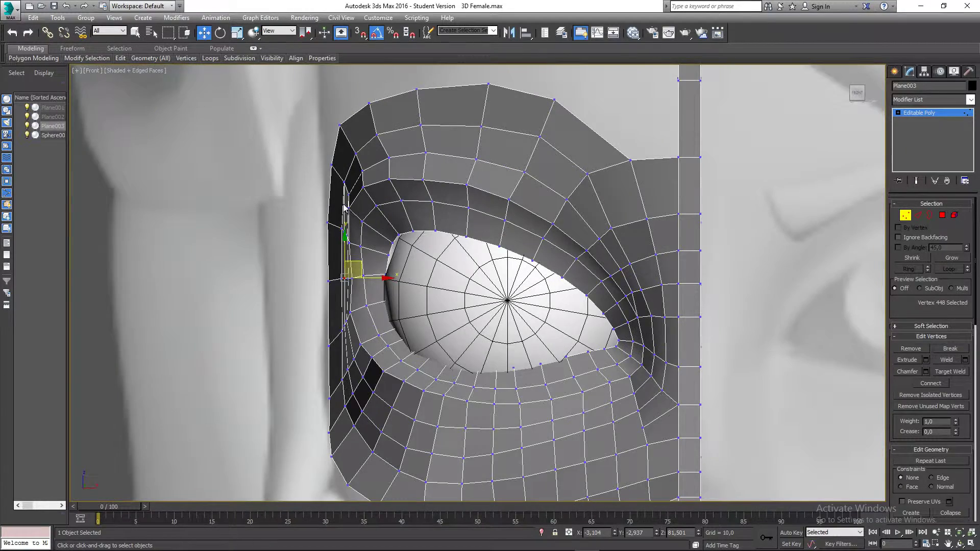
{"action": "scroll", "coordinate": [343, 213], "scroll_direction": "up", "scroll_amount": 1}
{"action": "scroll", "coordinate": [344, 275], "scroll_direction": "down", "scroll_amount": 2}
{"action": "middle_click_drag", "start_coordinate": [396, 301], "coordinate": [366, 239]}
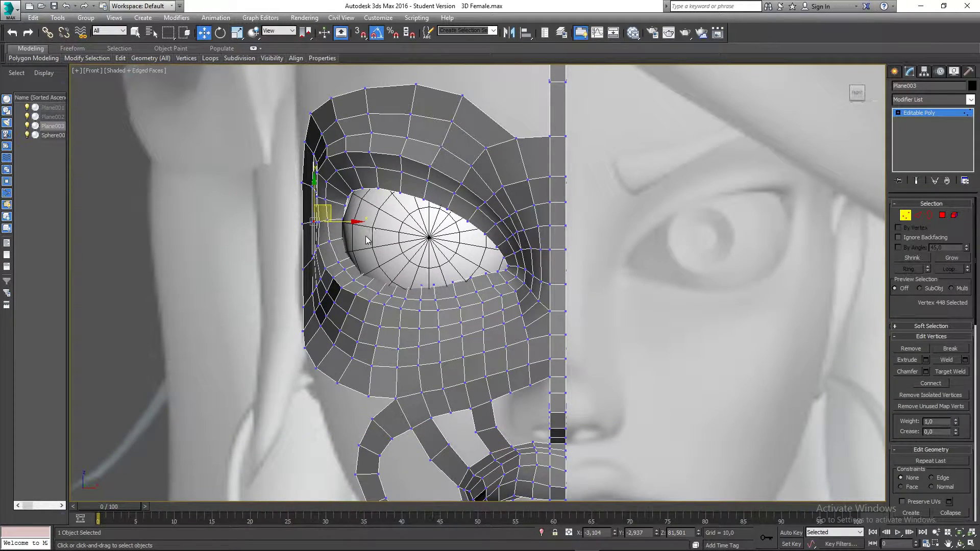
{"action": "scroll", "coordinate": [310, 220], "scroll_direction": "up", "scroll_amount": 2}
{"action": "left_click_drag", "start_coordinate": [331, 210], "coordinate": [331, 210]}
{"action": "key", "text": "ctrl+z"}
{"action": "key", "text": "ctrl+s"}
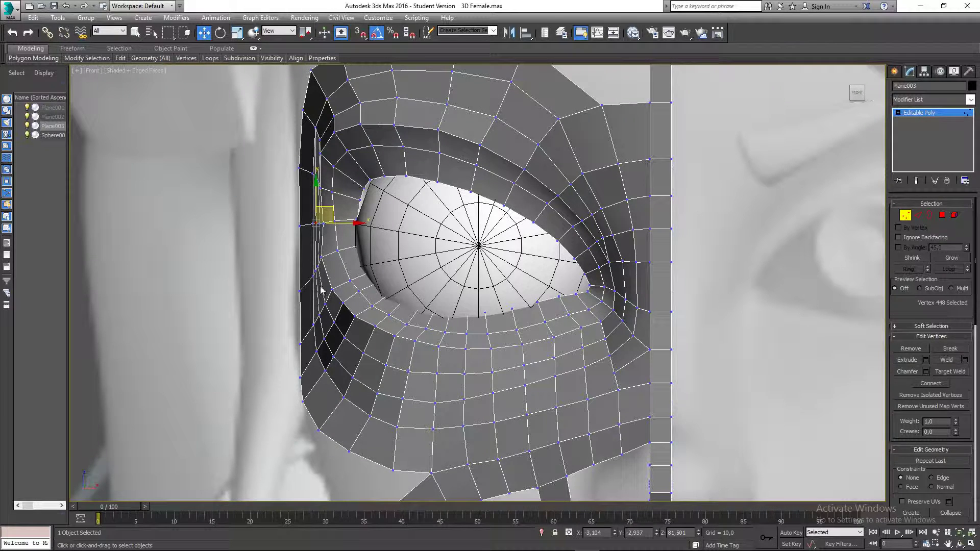
{"action": "scroll", "coordinate": [265, 204], "scroll_direction": "down", "scroll_amount": 1}
{"action": "left_click", "coordinate": [262, 200]}
{"action": "scroll", "coordinate": [263, 209], "scroll_direction": "down", "scroll_amount": 3}
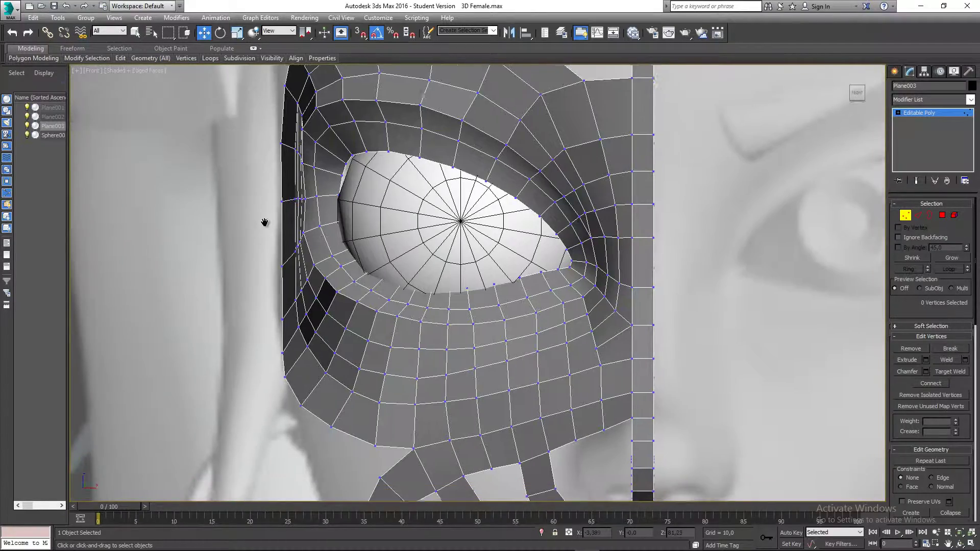
In the perspective view, cut a new edge line beside the nose from the cut row's starting vertex down to the mesh's lower border
{"action": "key", "text": "p"}
{"action": "scroll", "coordinate": [357, 271], "scroll_direction": "down", "scroll_amount": 5}
{"action": "middle_click_drag", "start_coordinate": [379, 278], "coordinate": [470, 280], "text": "alt"}
{"action": "scroll", "coordinate": [536, 309], "scroll_direction": "up", "scroll_amount": 5}
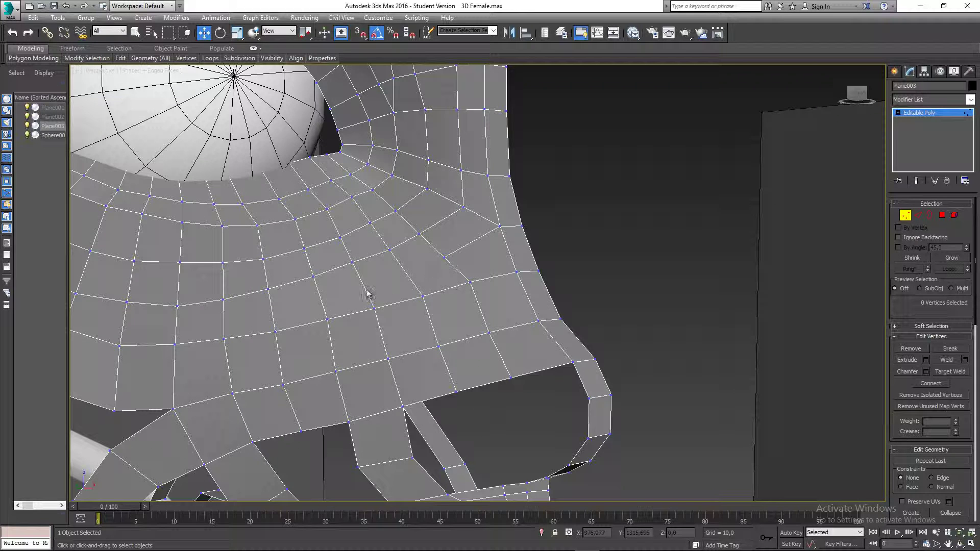
{"action": "right_click", "coordinate": [449, 267]}
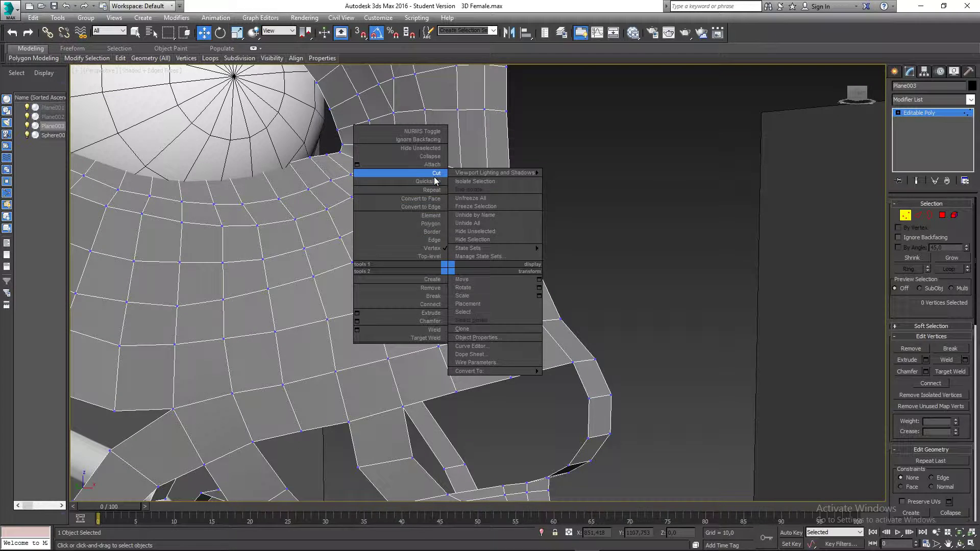
{"action": "left_click", "coordinate": [428, 177]}
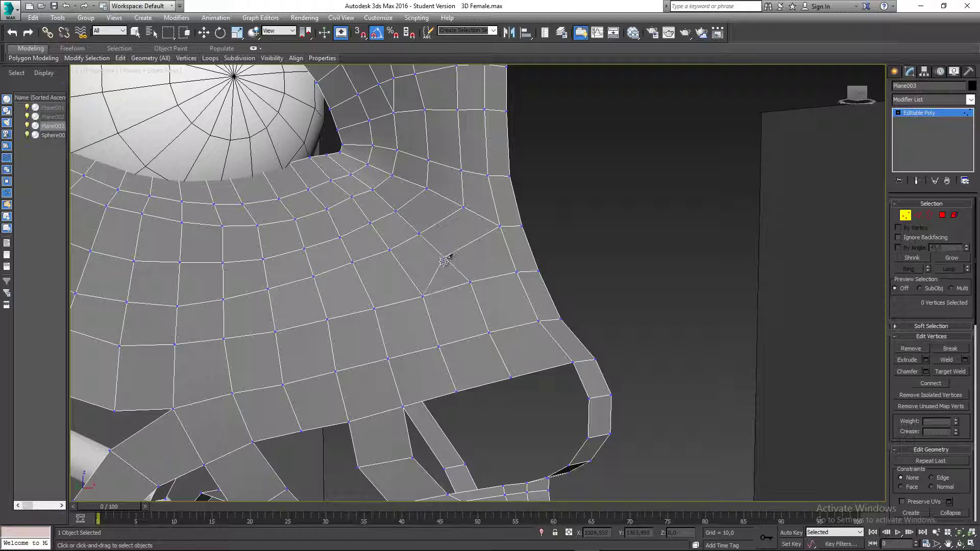
{"action": "left_click", "coordinate": [444, 259]}
{"action": "left_click", "coordinate": [444, 290]}
{"action": "left_click", "coordinate": [460, 340]}
{"action": "left_click", "coordinate": [479, 385]}
{"action": "right_click", "coordinate": [485, 399]}
{"action": "middle_click_drag", "start_coordinate": [489, 350], "coordinate": [489, 363]}
{"action": "right_click", "coordinate": [488, 363]}
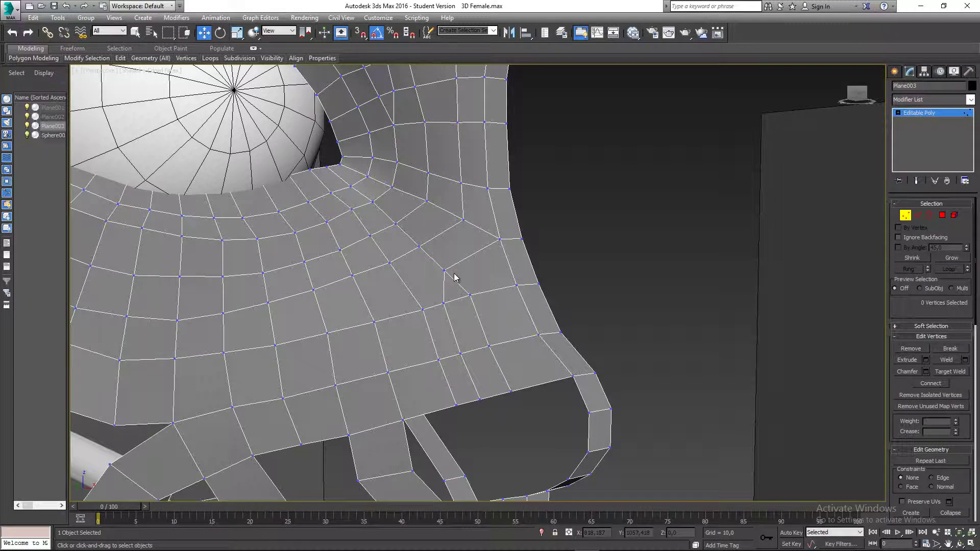
Inspect the newly cut edge line beside the nose and the surrounding face mesh up close and from farther away
{"action": "middle_click_drag", "start_coordinate": [465, 290], "coordinate": [447, 291]}
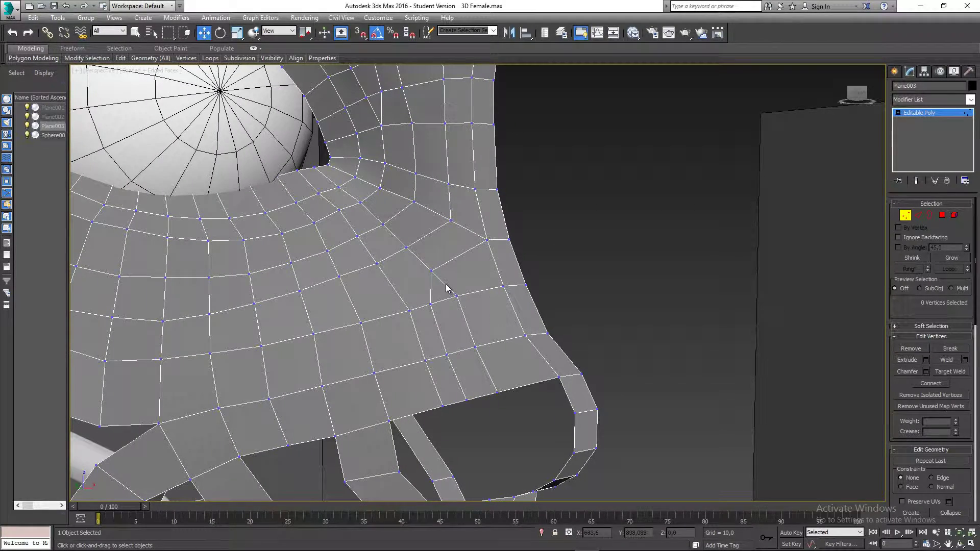
{"action": "scroll", "coordinate": [445, 290], "scroll_direction": "down", "scroll_amount": 2}
{"action": "scroll", "coordinate": [437, 291], "scroll_direction": "up", "scroll_amount": 4}
{"action": "scroll", "coordinate": [433, 285], "scroll_direction": "down", "scroll_amount": 3}
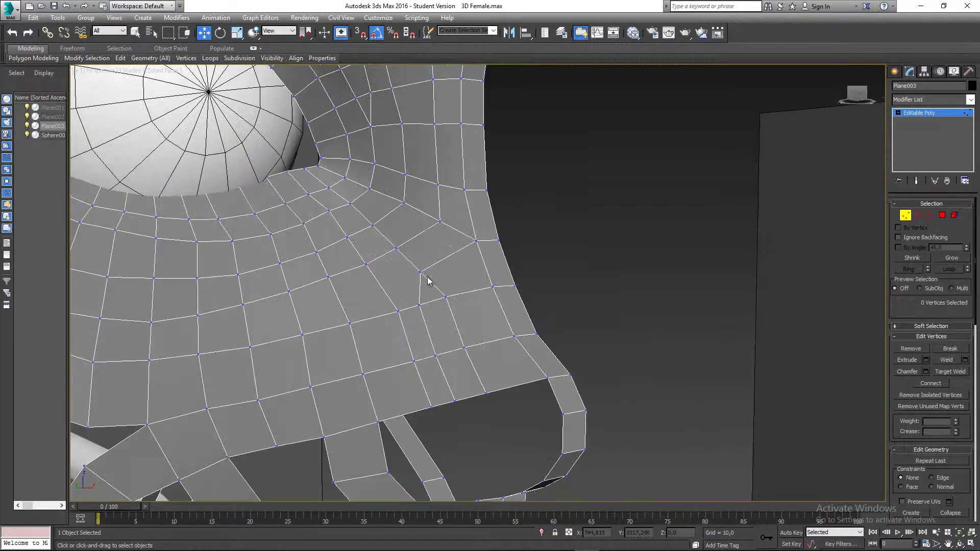
{"action": "left_click", "coordinate": [419, 272]}
{"action": "scroll", "coordinate": [426, 281], "scroll_direction": "up", "scroll_amount": 2}
{"action": "scroll", "coordinate": [428, 283], "scroll_direction": "down", "scroll_amount": 2}
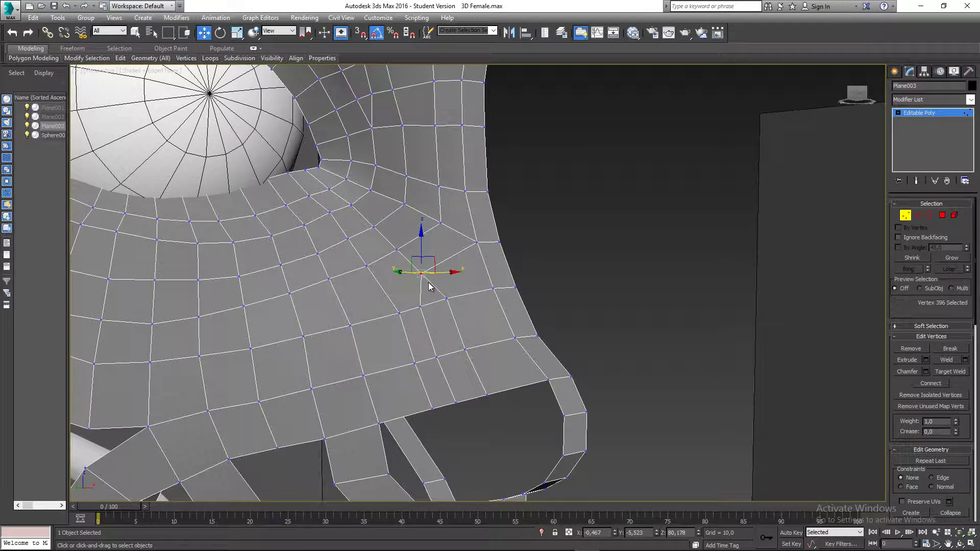
{"action": "middle_click_drag", "start_coordinate": [429, 280], "coordinate": [428, 287]}
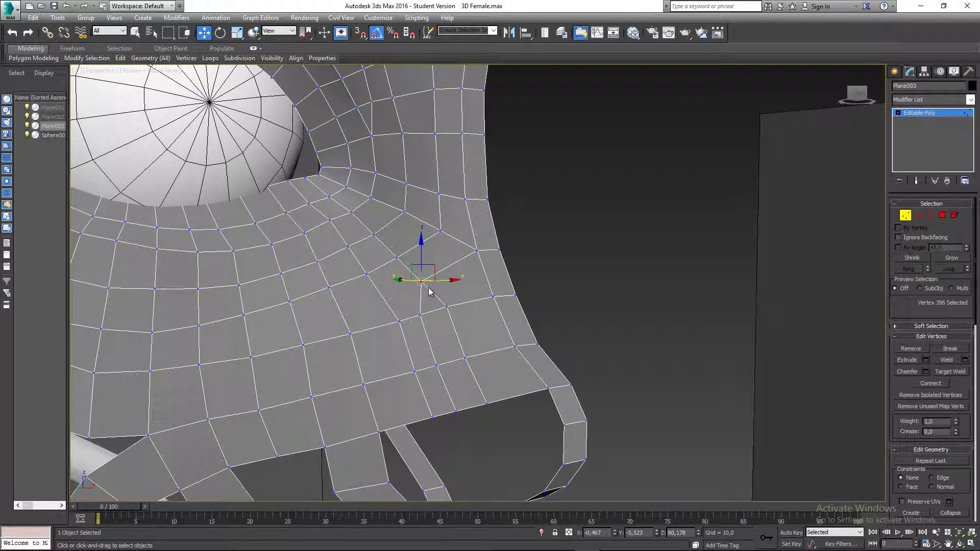
{"action": "middle_click_drag", "start_coordinate": [428, 291], "coordinate": [417, 311]}
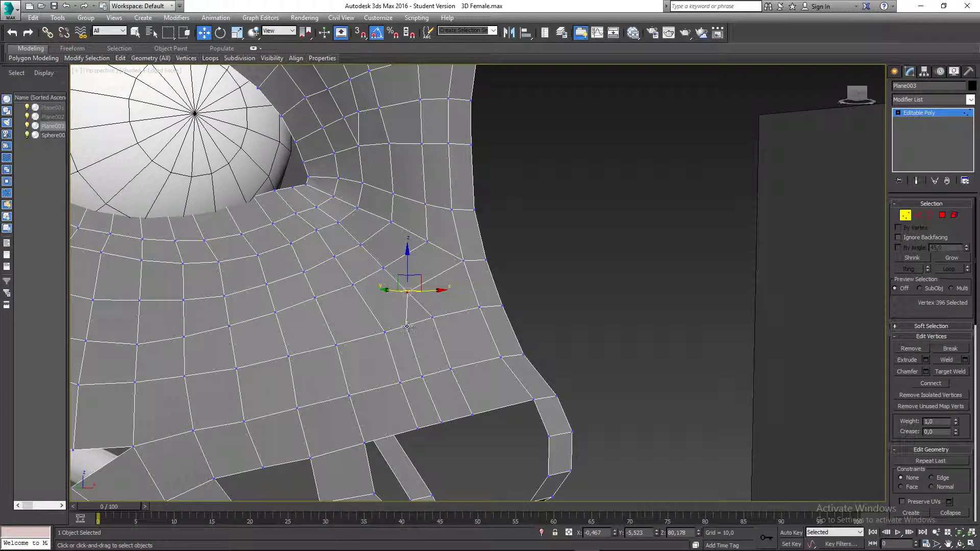
{"action": "left_click", "coordinate": [406, 325]}
{"action": "left_click", "coordinate": [442, 308]}
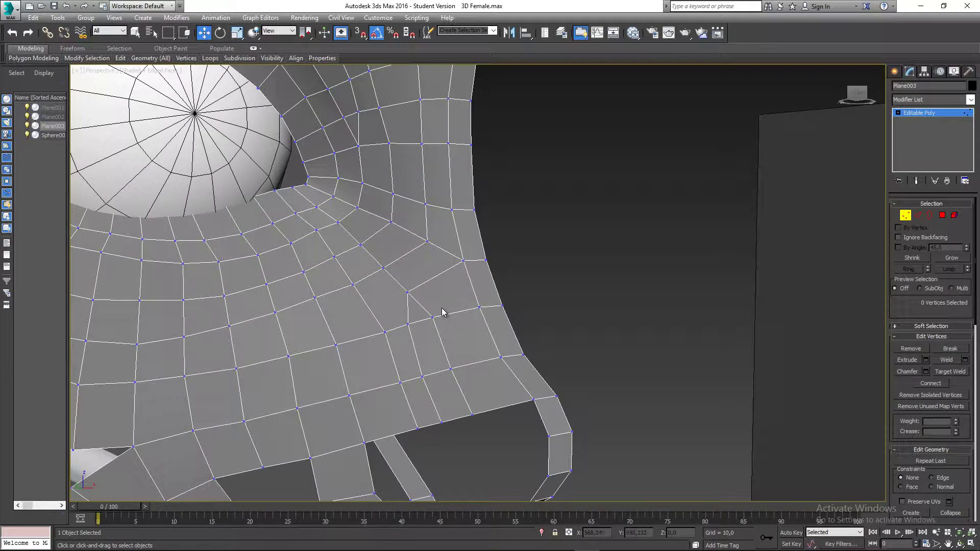
{"action": "middle_click_drag", "start_coordinate": [446, 330], "coordinate": [432, 274], "text": "alt"}
{"action": "scroll", "coordinate": [434, 260], "scroll_direction": "down", "scroll_amount": 10}
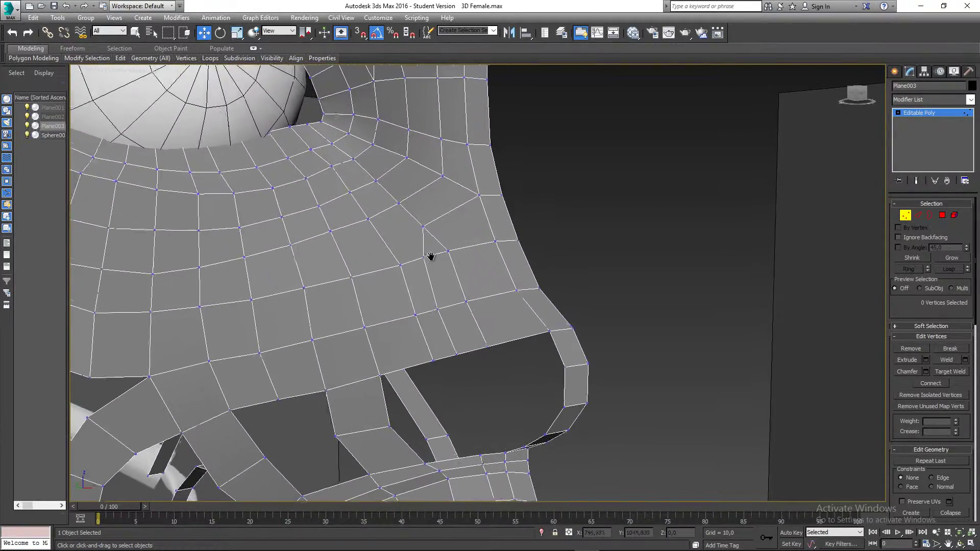
{"action": "scroll", "coordinate": [468, 254], "scroll_direction": "up", "scroll_amount": 6}
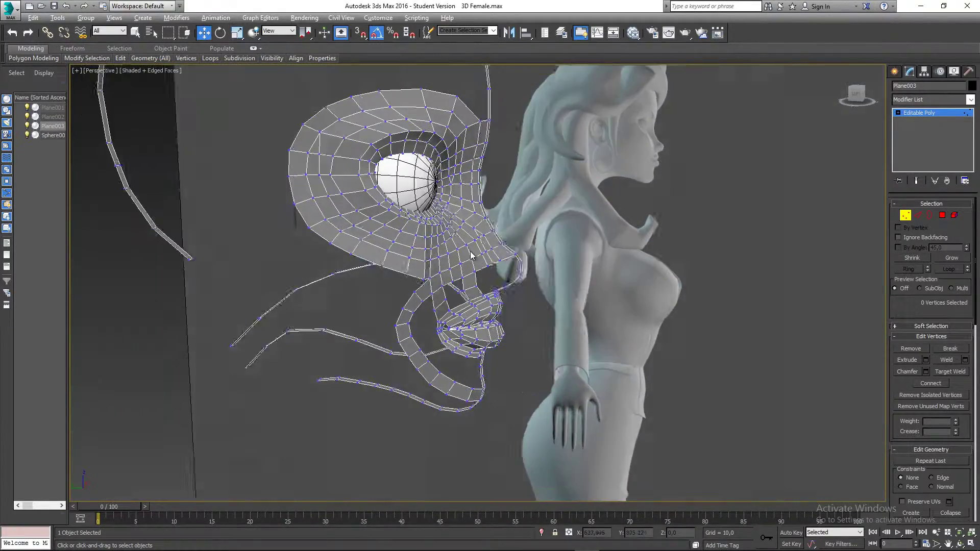
In the left view, even out the row of vertices beside the nose, second above the mesh's lower border, by shifting them toward the nose
{"action": "left_click", "coordinate": [401, 270]}
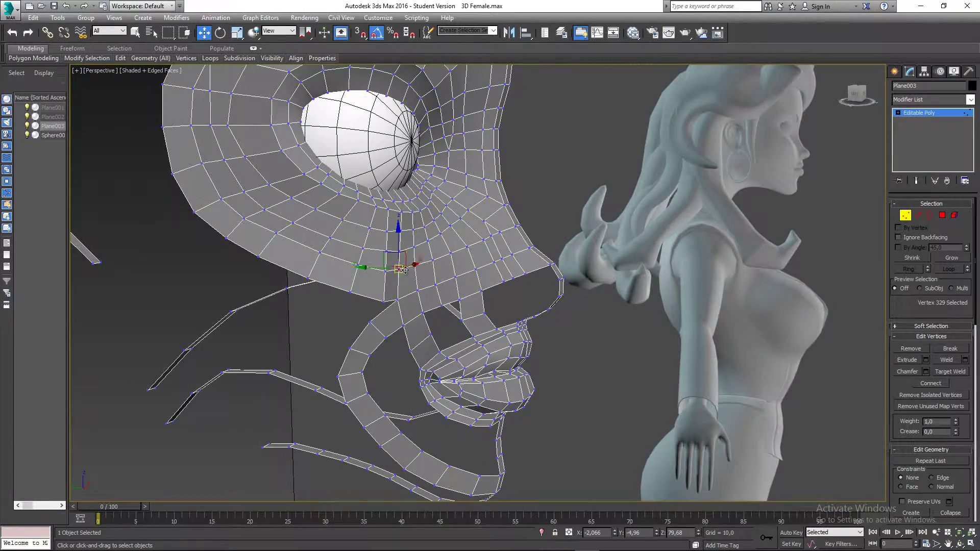
{"action": "middle_click_drag", "start_coordinate": [402, 271], "coordinate": [409, 318], "text": "alt"}
{"action": "middle_click_drag", "start_coordinate": [395, 281], "coordinate": [385, 277]}
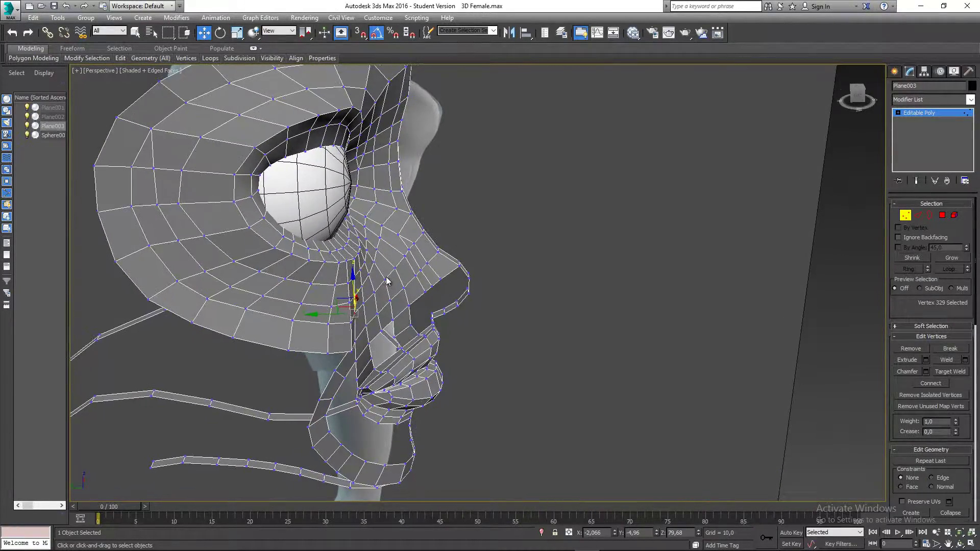
{"action": "key", "text": "l"}
{"action": "scroll", "coordinate": [444, 357], "scroll_direction": "up", "scroll_amount": 2}
{"action": "mouse_move", "coordinate": [432, 330]}
{"action": "left_mouse_down"}
{"action": "mouse_move", "coordinate": [456, 319]}
{"action": "mouse_move", "coordinate": [449, 332]}
{"action": "left_mouse_up"}
{"action": "scroll", "coordinate": [430, 336], "scroll_direction": "up", "scroll_amount": 2}
{"action": "left_click", "coordinate": [426, 338]}
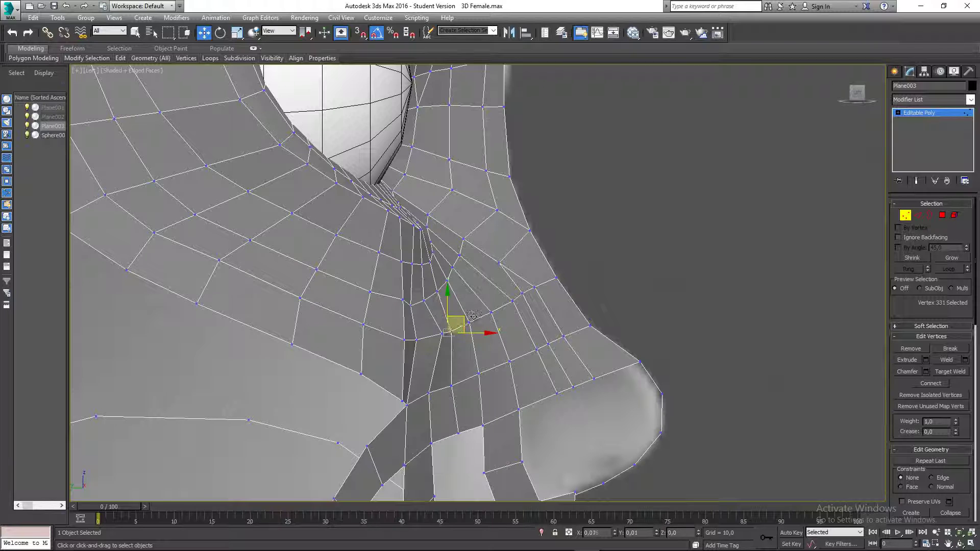
{"action": "left_click", "coordinate": [469, 322]}
{"action": "left_click_drag", "start_coordinate": [484, 310], "coordinate": [518, 301]}
{"action": "left_click", "coordinate": [491, 312]}
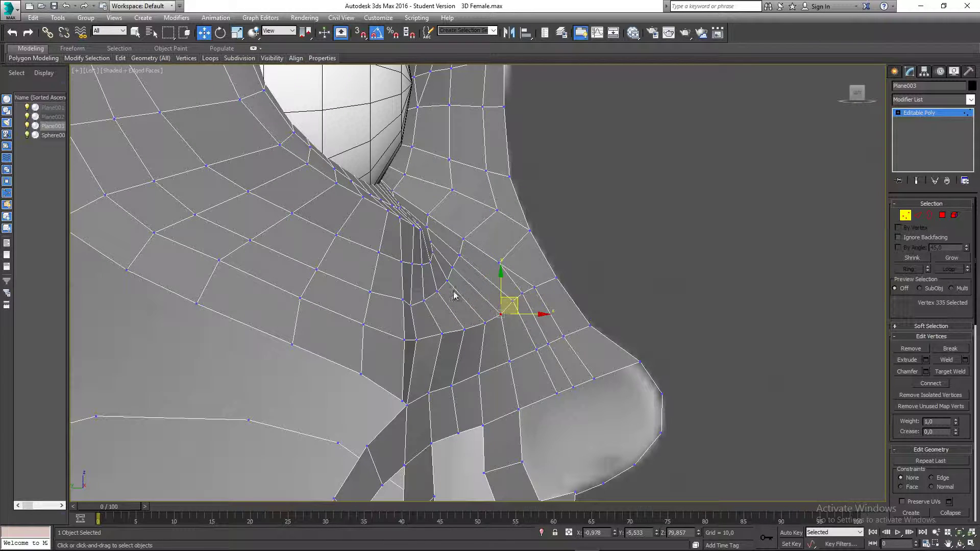
Nudge the vertices of the next row up toward the nose so they form an evenly spaced curve
{"action": "left_click", "coordinate": [447, 279]}
{"action": "left_click_drag", "start_coordinate": [464, 265], "coordinate": [471, 264]}
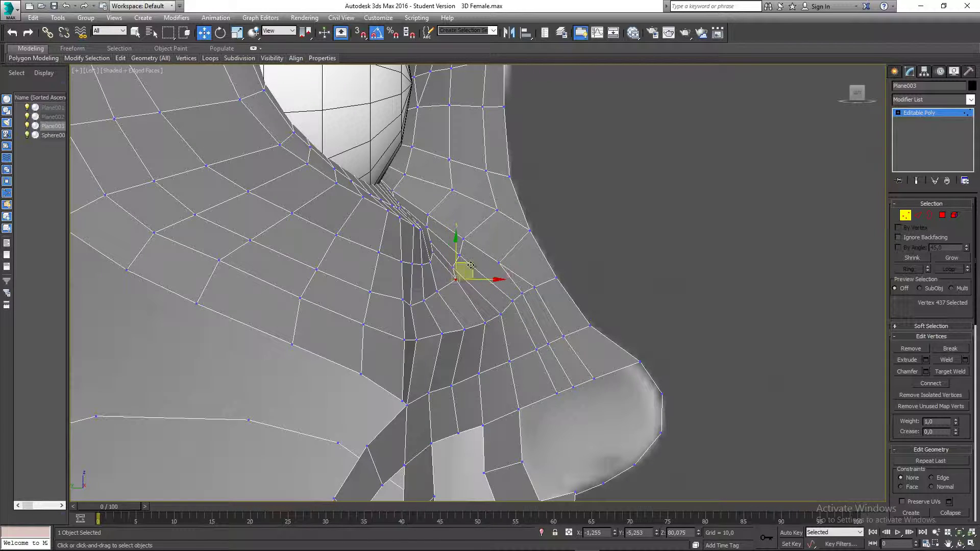
{"action": "left_click", "coordinate": [452, 267]}
{"action": "left_click", "coordinate": [447, 265]}
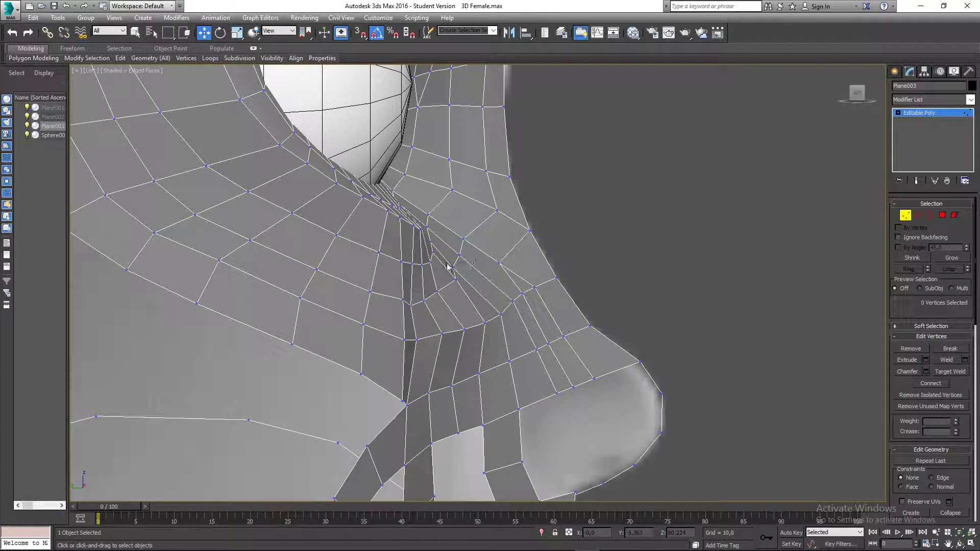
{"action": "left_click", "coordinate": [452, 267]}
{"action": "left_click_drag", "start_coordinate": [466, 258], "coordinate": [476, 254]}
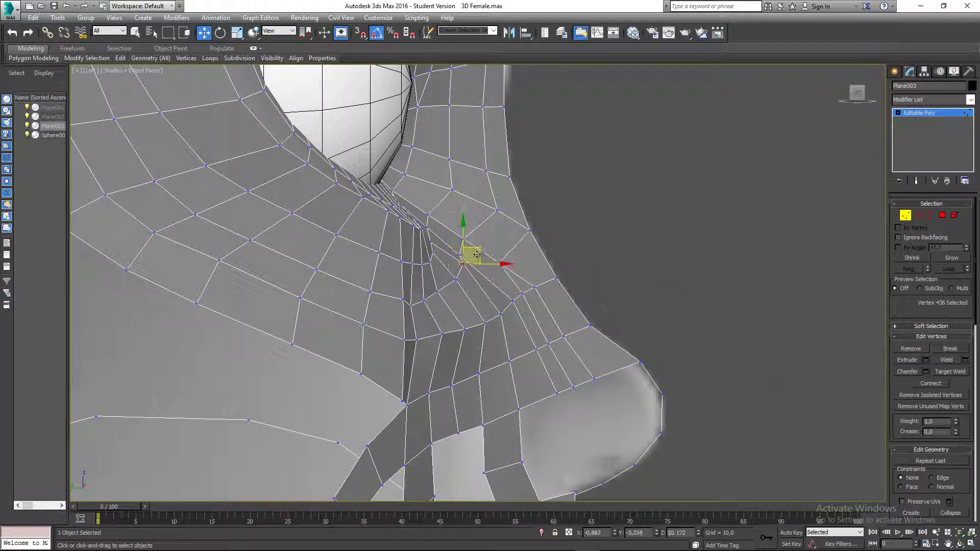
{"action": "left_click", "coordinate": [449, 287]}
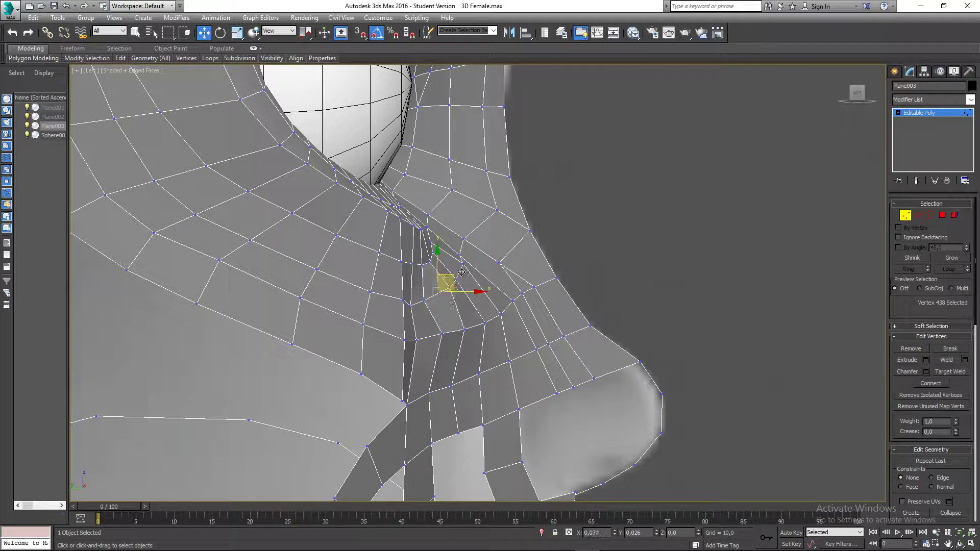
{"action": "left_click", "coordinate": [422, 301]}
{"action": "mouse_move", "coordinate": [436, 294]}
{"action": "left_mouse_down"}
{"action": "mouse_move", "coordinate": [452, 288]}
{"action": "mouse_move", "coordinate": [440, 293]}
{"action": "left_mouse_up"}
{"action": "left_click", "coordinate": [412, 305]}
Shift the vertices above the mouth strip, in the lower rows beside the nose, slightly toward the nose for even spacing
{"action": "left_click", "coordinate": [423, 337]}
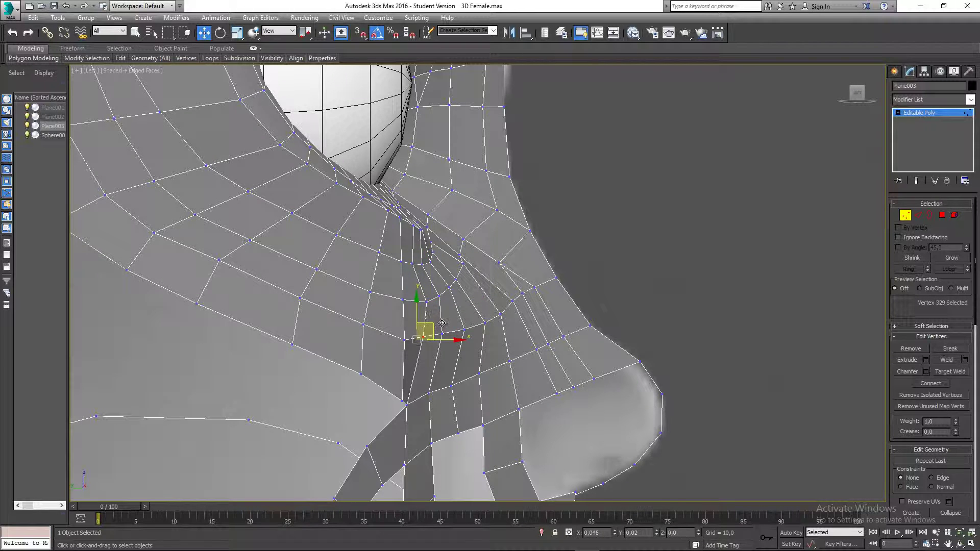
{"action": "left_click", "coordinate": [406, 404]}
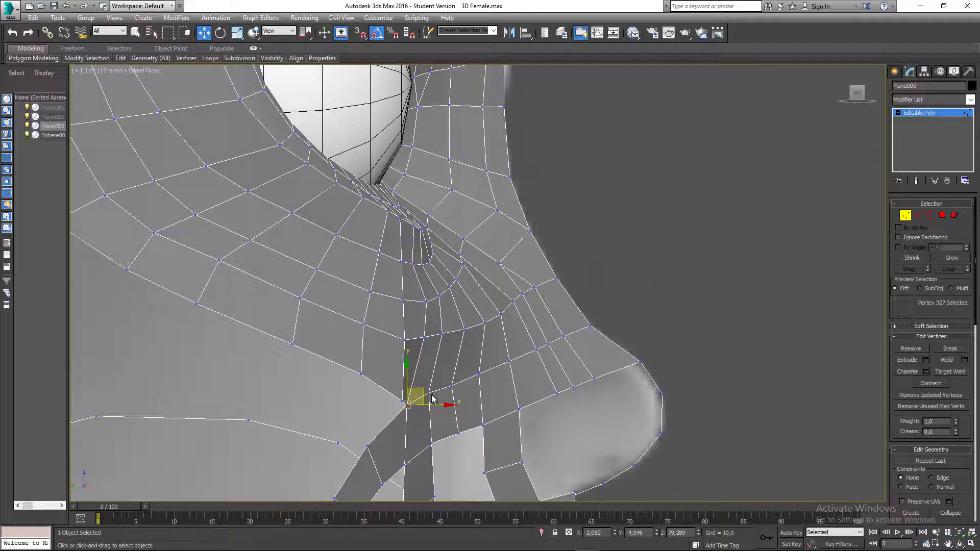
{"action": "left_click", "coordinate": [429, 393]}
{"action": "left_click_drag", "start_coordinate": [447, 377], "coordinate": [454, 385]}
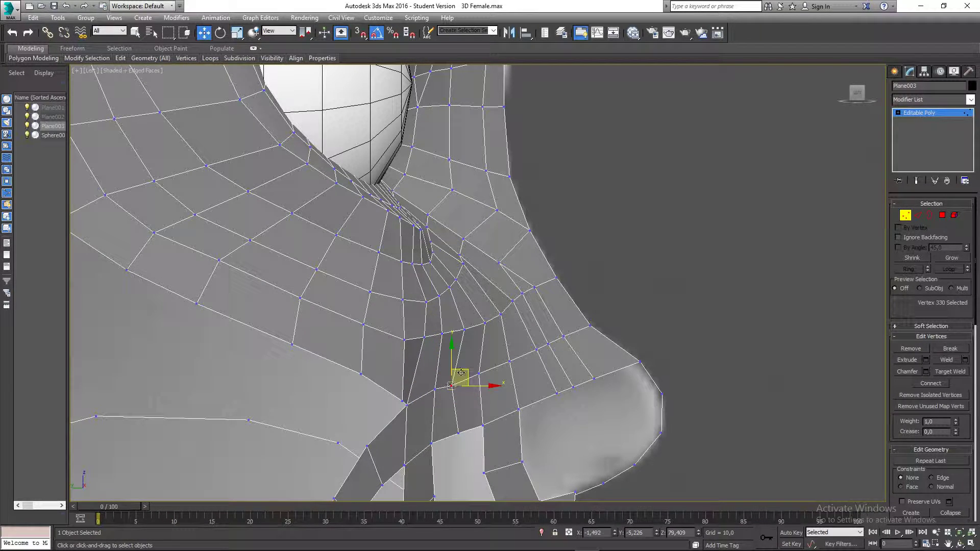
{"action": "left_click", "coordinate": [465, 381]}
Reposition the closely packed vertices in the row just below the eye's inner corner so they follow a smooth, even curve
{"action": "left_click", "coordinate": [429, 264]}
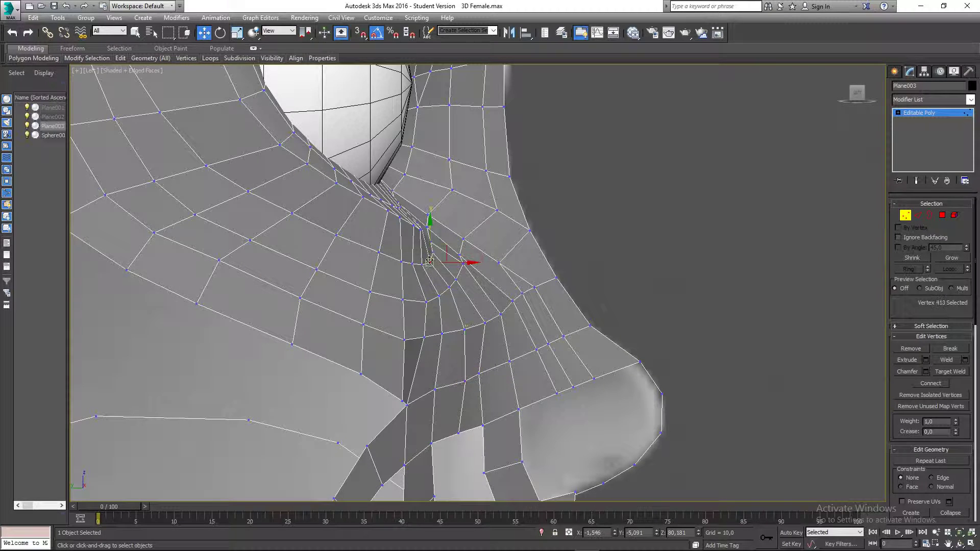
{"action": "scroll", "coordinate": [432, 259], "scroll_direction": "up", "scroll_amount": 2}
{"action": "scroll", "coordinate": [432, 255], "scroll_direction": "up", "scroll_amount": 1}
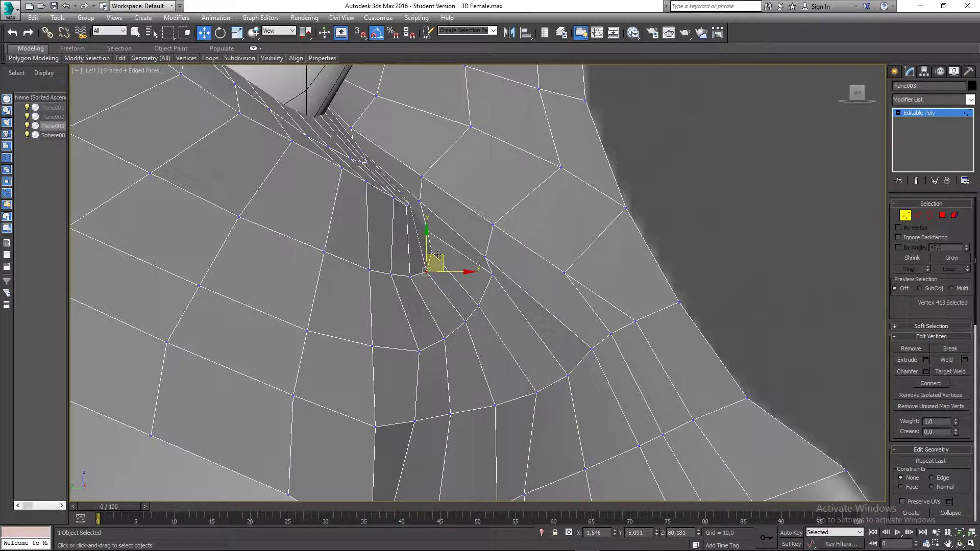
{"action": "left_click", "coordinate": [433, 251]}
{"action": "mouse_move", "coordinate": [446, 238]}
{"action": "left_mouse_down"}
{"action": "mouse_move", "coordinate": [457, 237]}
{"action": "mouse_move", "coordinate": [453, 254]}
{"action": "left_mouse_up"}
{"action": "left_click", "coordinate": [426, 272]}
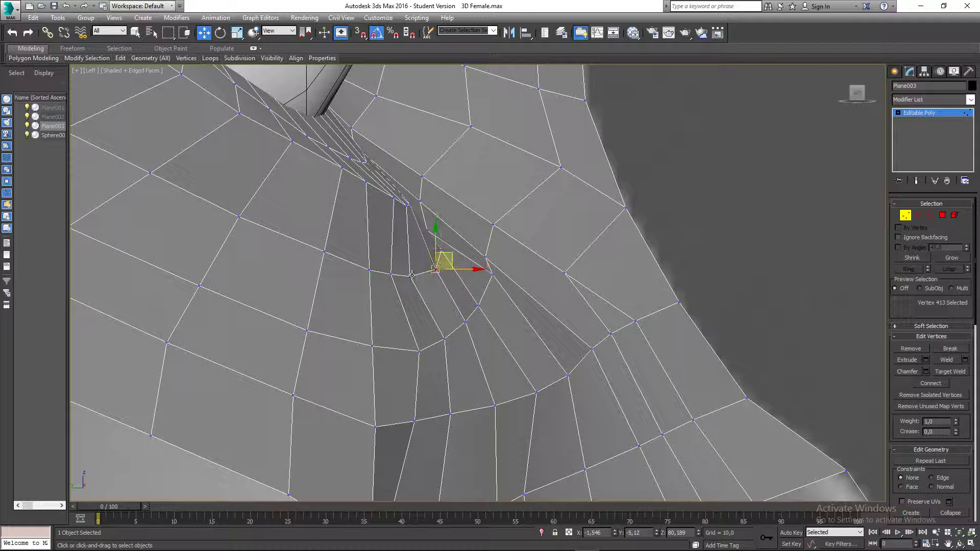
{"action": "left_click", "coordinate": [391, 274]}
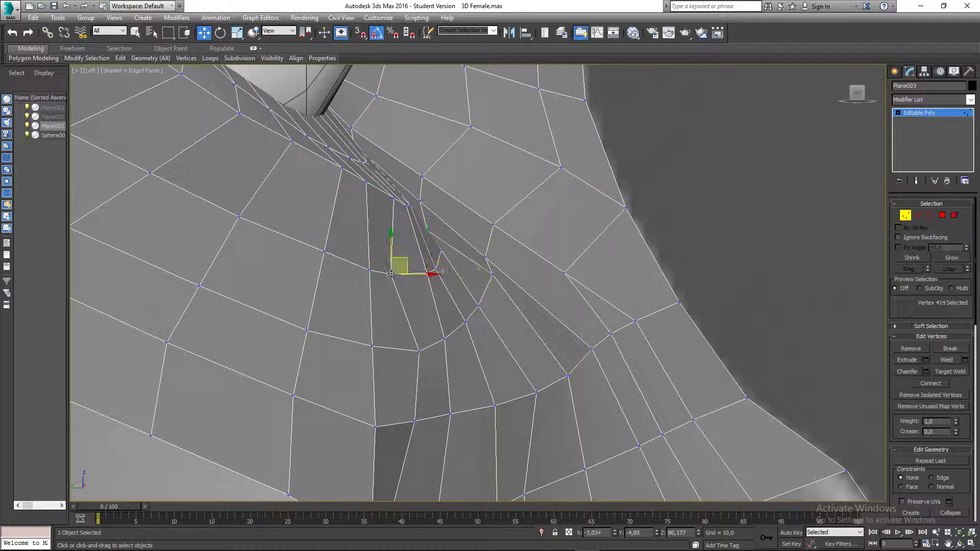
{"action": "left_click", "coordinate": [391, 274]}
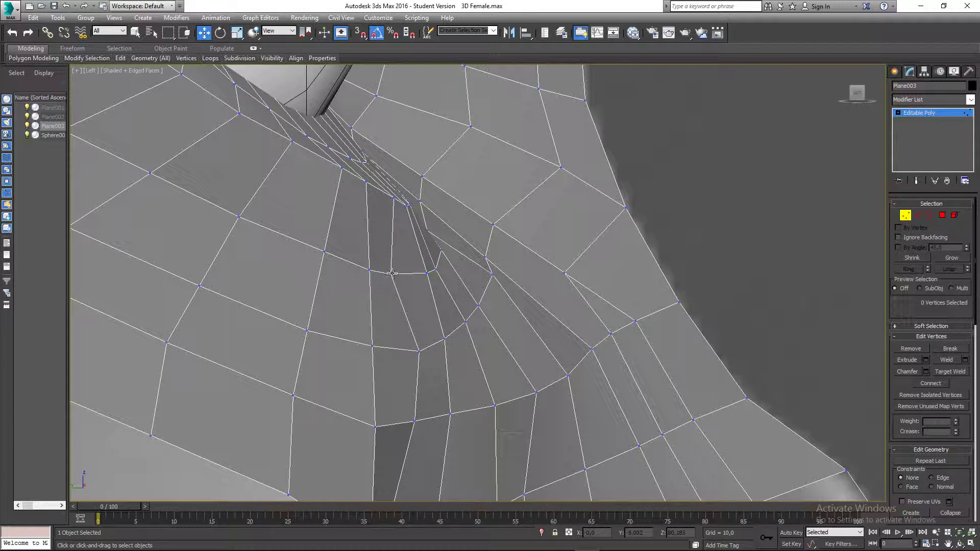
{"action": "left_click", "coordinate": [392, 274]}
{"action": "scroll", "coordinate": [445, 309], "scroll_direction": "down", "scroll_amount": 2}
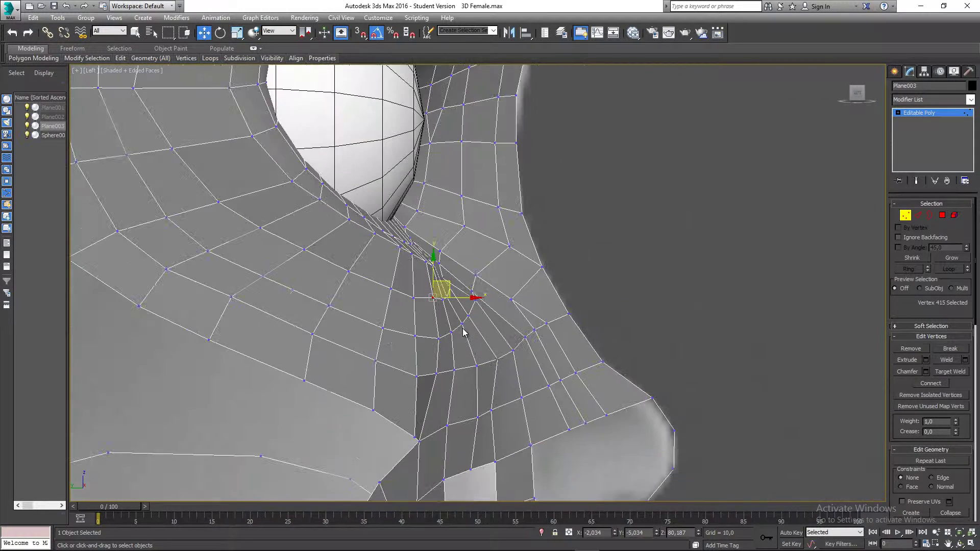
Move the two vertices along the lower eyelid near the eye's inner corner slightly away from the nose and clear the selection
{"action": "middle_click_drag", "start_coordinate": [463, 333], "coordinate": [451, 310]}
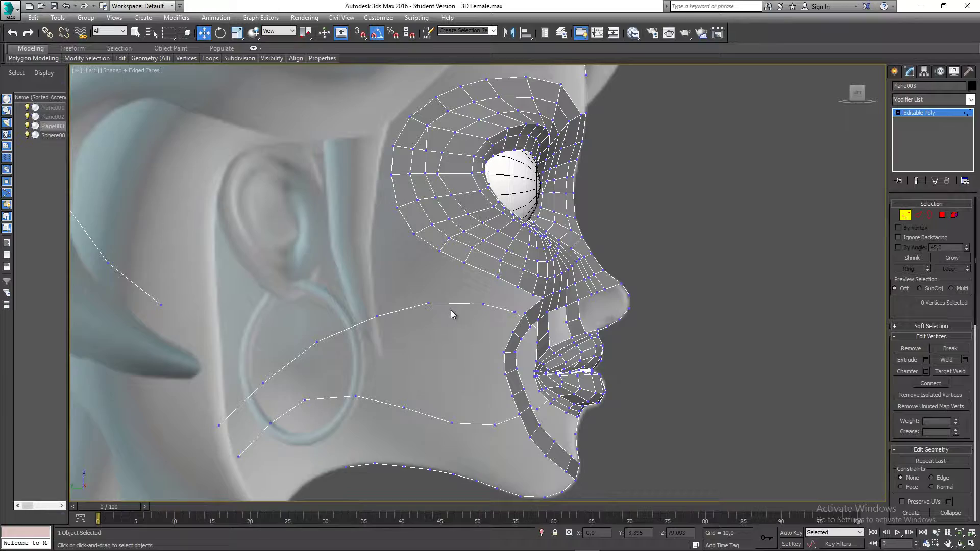
{"action": "middle_click_drag", "start_coordinate": [563, 241], "coordinate": [547, 253]}
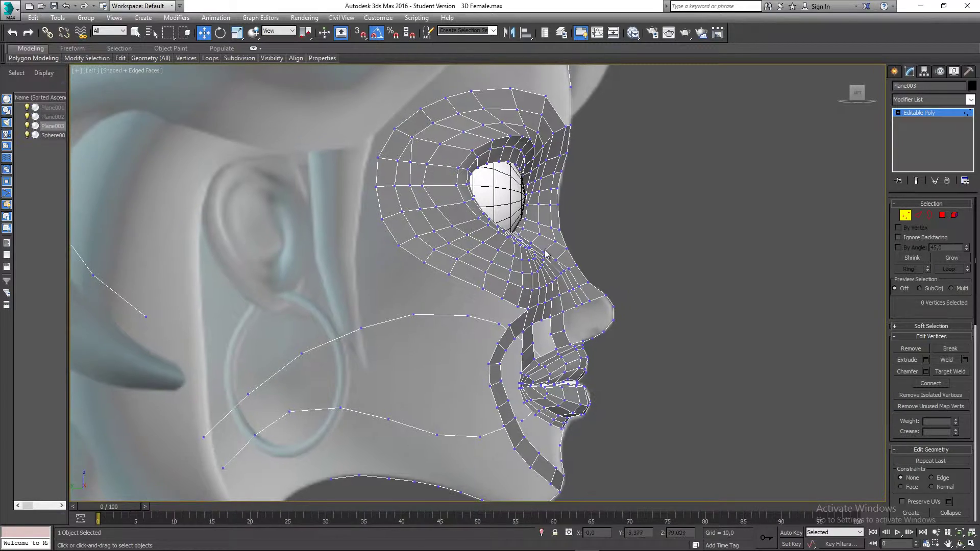
{"action": "scroll", "coordinate": [546, 253], "scroll_direction": "up", "scroll_amount": 3}
{"action": "scroll", "coordinate": [544, 291], "scroll_direction": "up", "scroll_amount": 3}
{"action": "scroll", "coordinate": [367, 183], "scroll_direction": "down", "scroll_amount": 2}
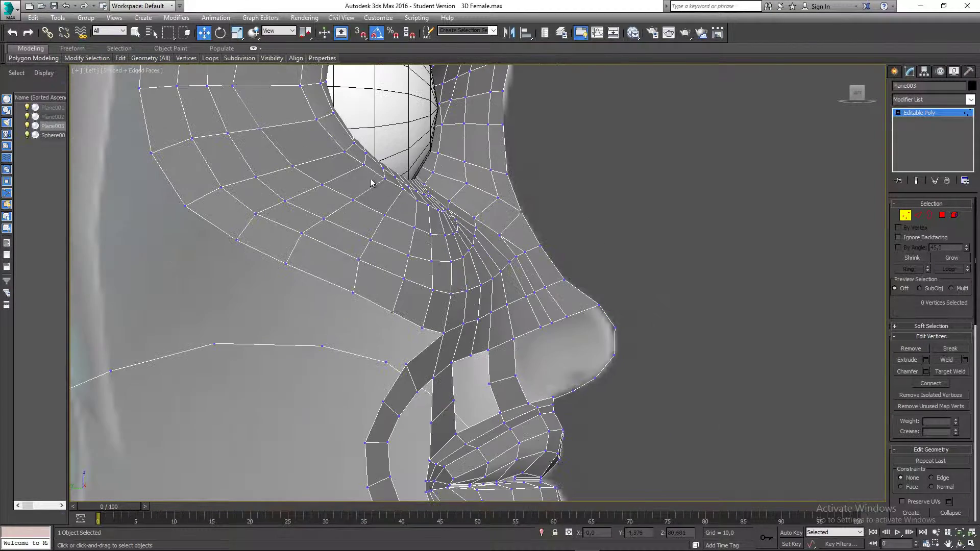
{"action": "scroll", "coordinate": [399, 192], "scroll_direction": "up", "scroll_amount": 2}
{"action": "left_click", "coordinate": [408, 189]}
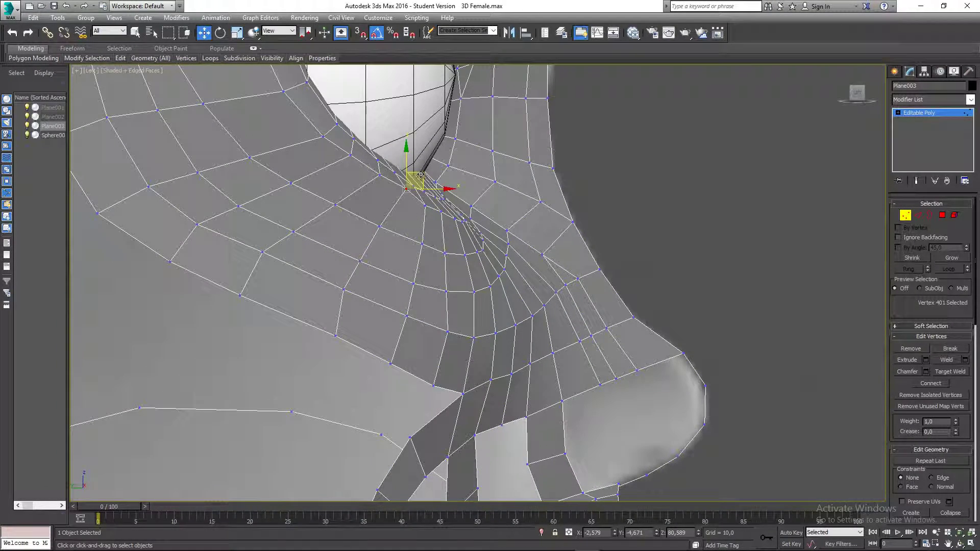
{"action": "left_click_drag", "start_coordinate": [417, 177], "coordinate": [385, 188]}
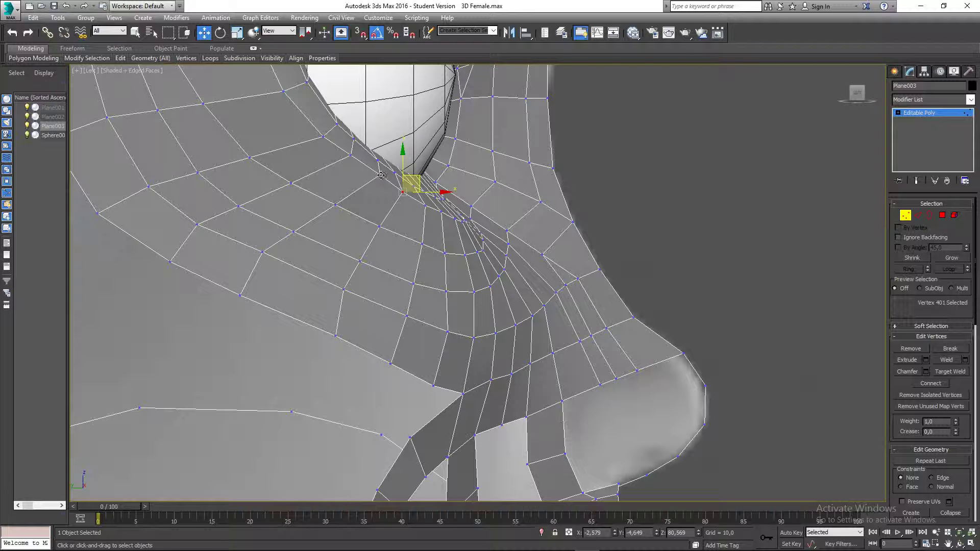
{"action": "left_click", "coordinate": [379, 175]}
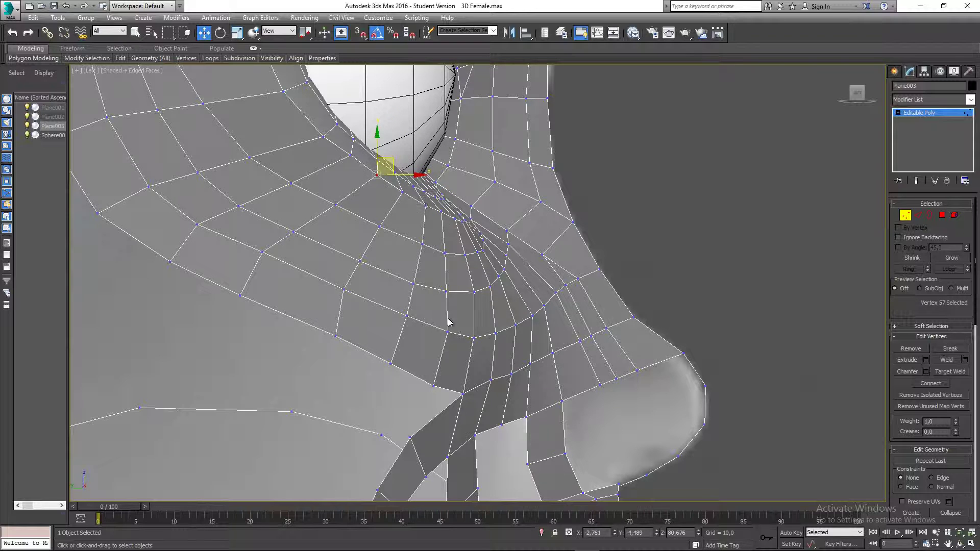
{"action": "scroll", "coordinate": [429, 230], "scroll_direction": "down", "scroll_amount": 5}
{"action": "left_click", "coordinate": [531, 228]}
In the perspective view, cut an edge from the nose-side line's upper vertex up to the next vertex of the diagonal row
{"action": "scroll", "coordinate": [522, 225], "scroll_direction": "down", "scroll_amount": 4}
{"action": "scroll", "coordinate": [487, 233], "scroll_direction": "up", "scroll_amount": 2}
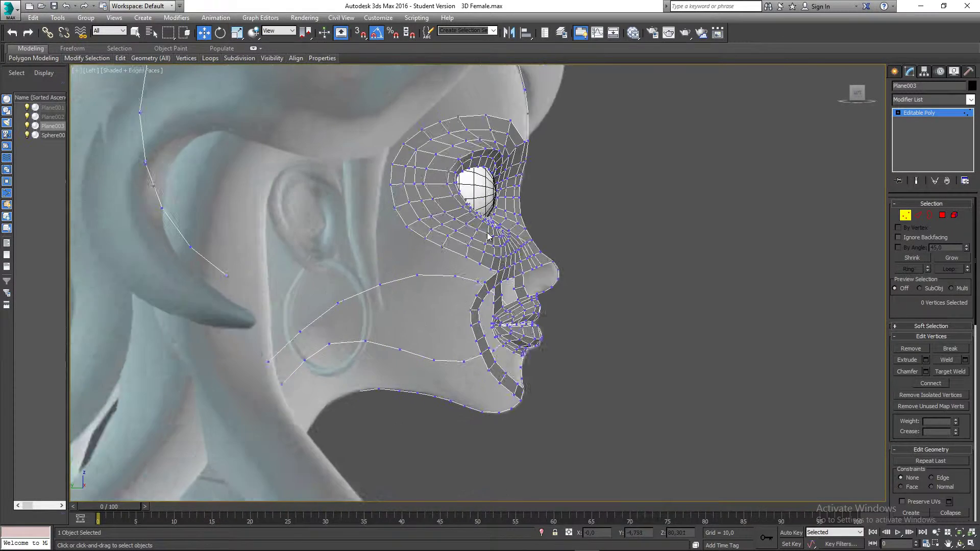
{"action": "scroll", "coordinate": [489, 236], "scroll_direction": "up", "scroll_amount": 3}
{"action": "middle_click_drag", "start_coordinate": [595, 229], "coordinate": [464, 270]}
{"action": "key", "text": "p"}
{"action": "scroll", "coordinate": [407, 253], "scroll_direction": "up", "scroll_amount": 3}
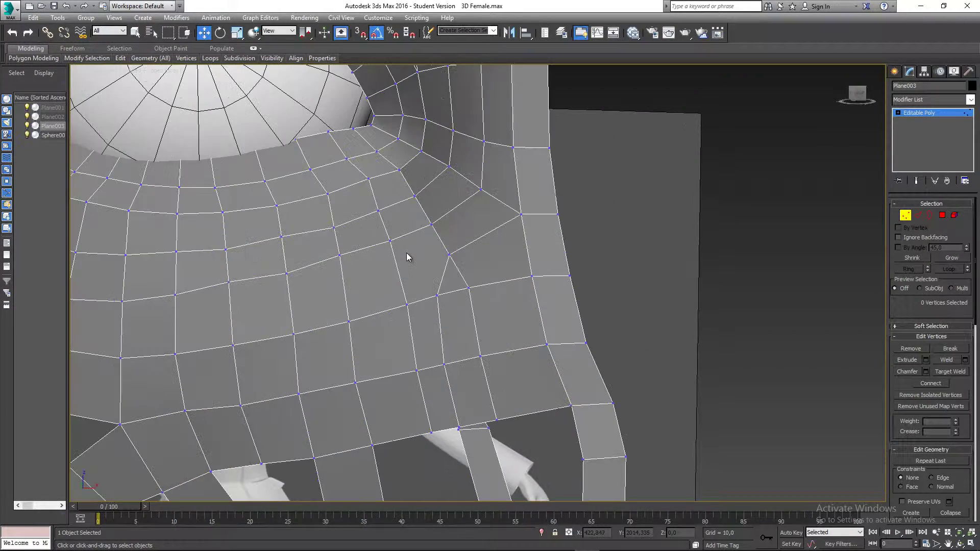
{"action": "right_click", "coordinate": [428, 281]}
{"action": "left_click", "coordinate": [416, 190]}
{"action": "left_click", "coordinate": [437, 295]}
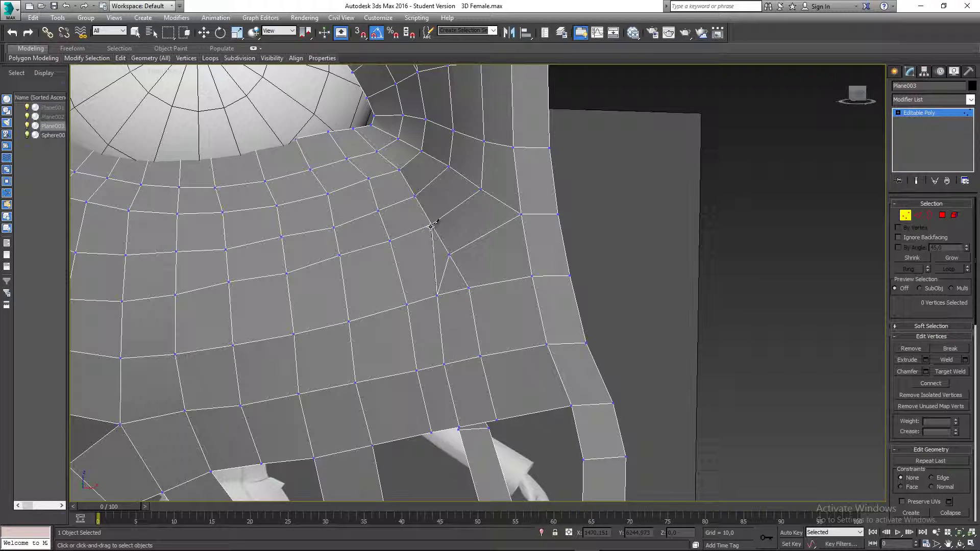
{"action": "left_click", "coordinate": [431, 226]}
{"action": "key", "text": "w"}
Remove the old short edge beside the new cut, where the line beside the nose met the diagonal row
{"action": "key", "text": "2"}
{"action": "middle_click_drag", "start_coordinate": [443, 264], "coordinate": [473, 279]}
{"action": "left_click", "coordinate": [450, 284]}
{"action": "key", "text": "BackSpace"}
{"action": "scroll", "coordinate": [474, 284], "scroll_direction": "down", "scroll_amount": 3}
{"action": "scroll", "coordinate": [474, 281], "scroll_direction": "up", "scroll_amount": 3}
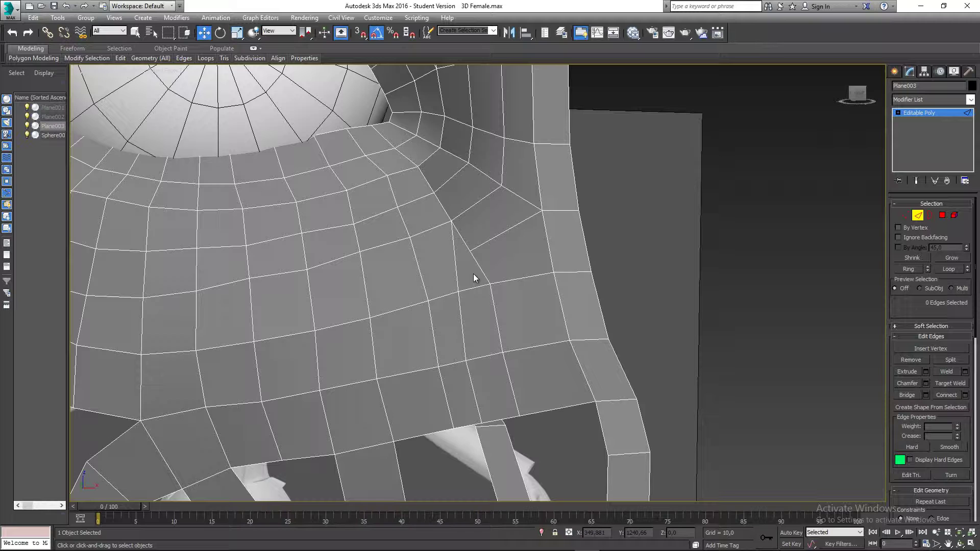
Undo the last vertex move, edge removal and cut beside the nose
{"action": "key", "text": "1"}
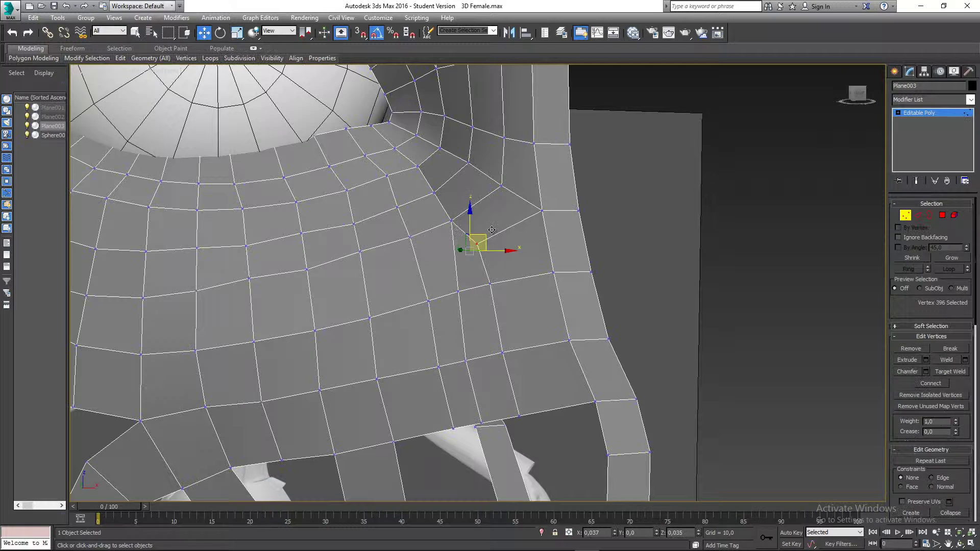
{"action": "scroll", "coordinate": [472, 267], "scroll_direction": "down", "scroll_amount": 4}
{"action": "scroll", "coordinate": [474, 269], "scroll_direction": "up", "scroll_amount": 4}
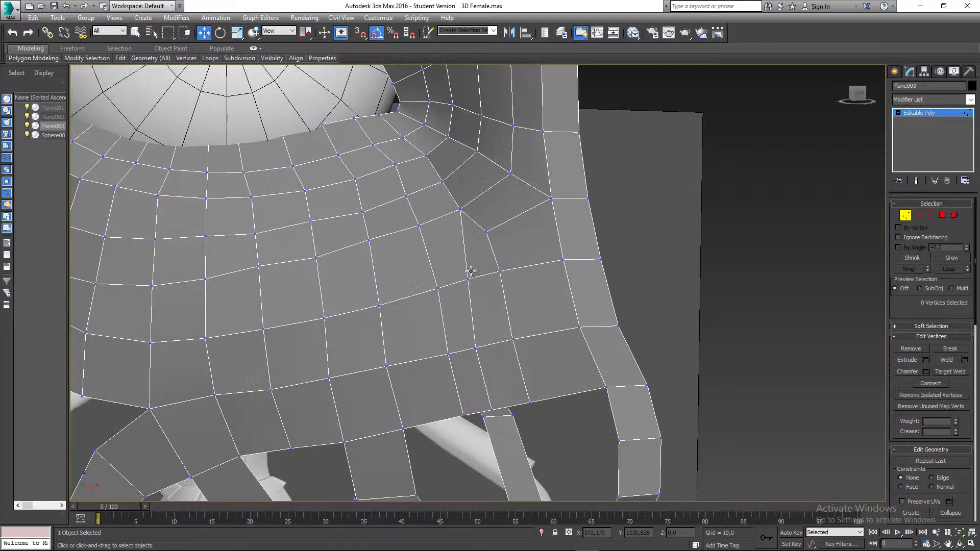
{"action": "key", "text": "ctrl+z"}
{"action": "key", "text": "ctrl+z"}
{"action": "key", "text": "ctrl+z"}
Cut an edge from the upper vertex of the nose-side line up to the next vertex of the diagonal row
{"action": "middle_click_drag", "start_coordinate": [478, 268], "coordinate": [468, 277]}
{"action": "right_click", "coordinate": [463, 278]}
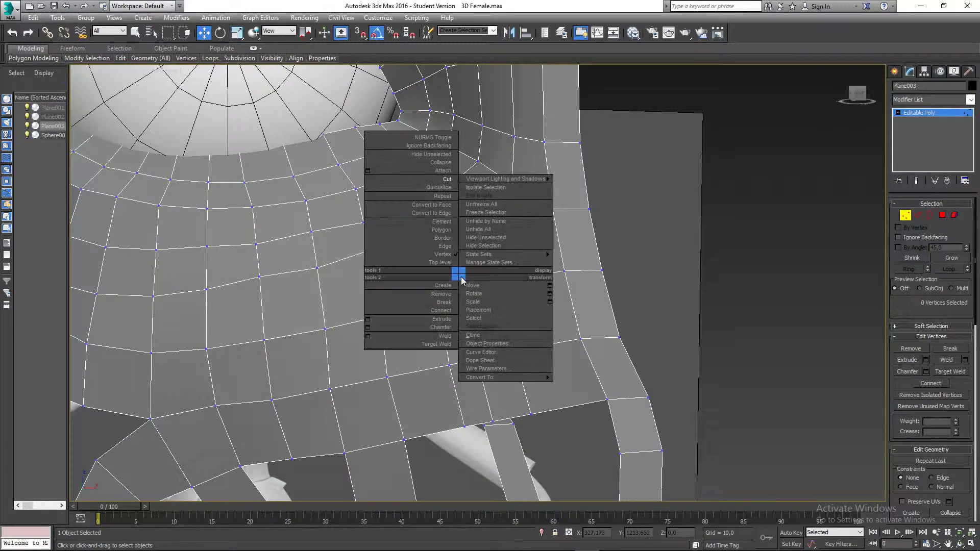
{"action": "left_click", "coordinate": [449, 193]}
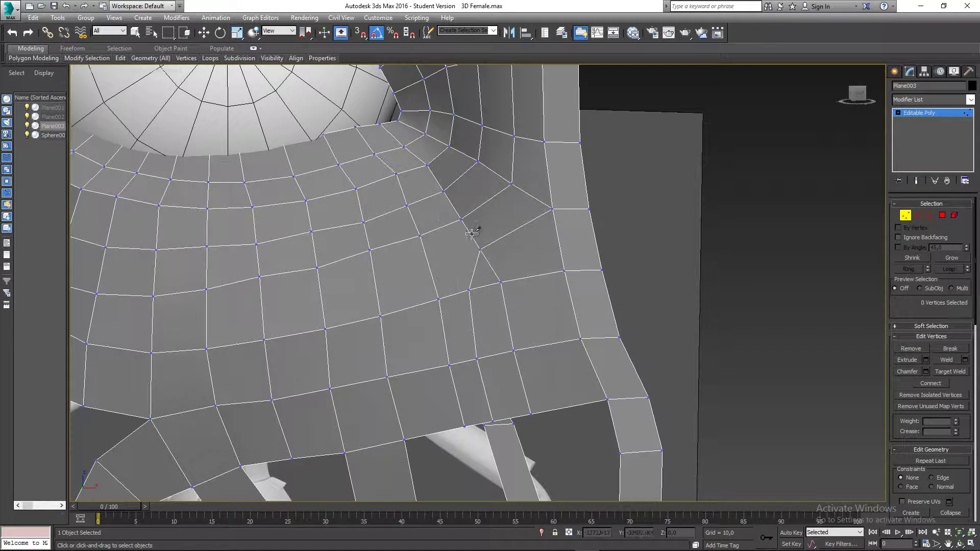
{"action": "left_click", "coordinate": [468, 289]}
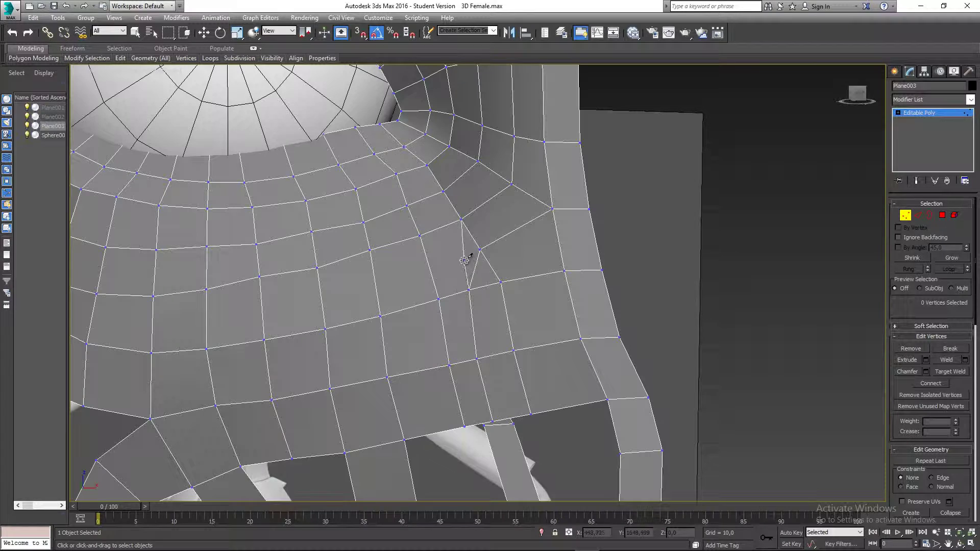
{"action": "left_click", "coordinate": [459, 218]}
{"action": "right_click", "coordinate": [448, 255]}
Remove the old short edge to the right of the new cut beside the nose
{"action": "middle_click_drag", "start_coordinate": [448, 256], "coordinate": [455, 268]}
{"action": "key", "text": "2"}
{"action": "left_click", "coordinate": [466, 270]}
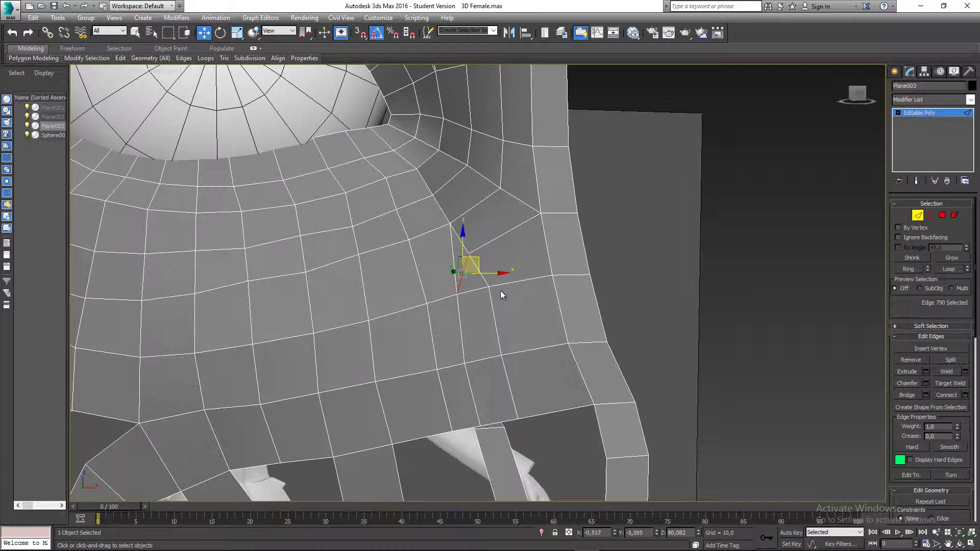
{"action": "key", "text": "BackSpace"}
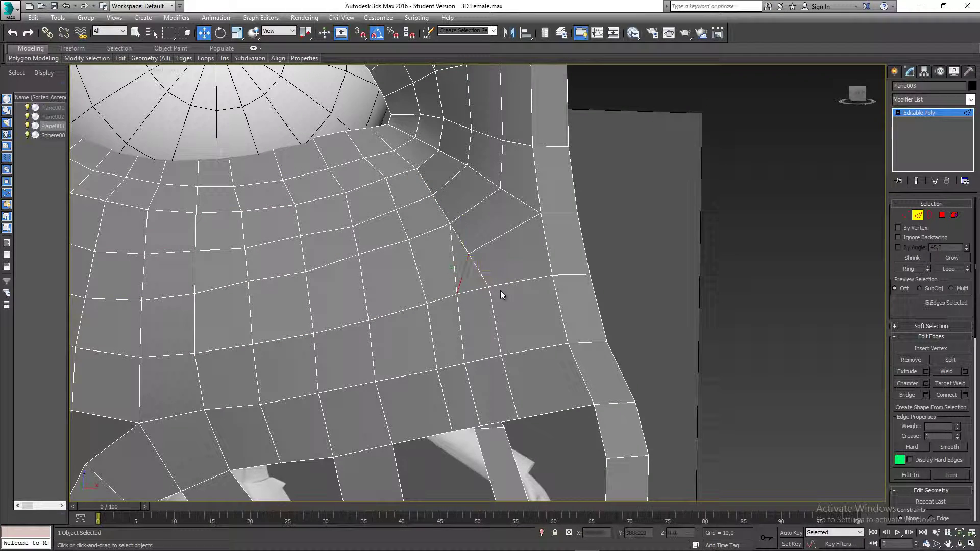
Move the diagonal row's vertex beside the new cut toward the nose bridge and nudge the two nose-side line vertices below for even spacing
{"action": "middle_click_drag", "start_coordinate": [500, 290], "coordinate": [464, 291], "text": "alt"}
{"action": "key", "text": "1"}
{"action": "key", "text": "1"}
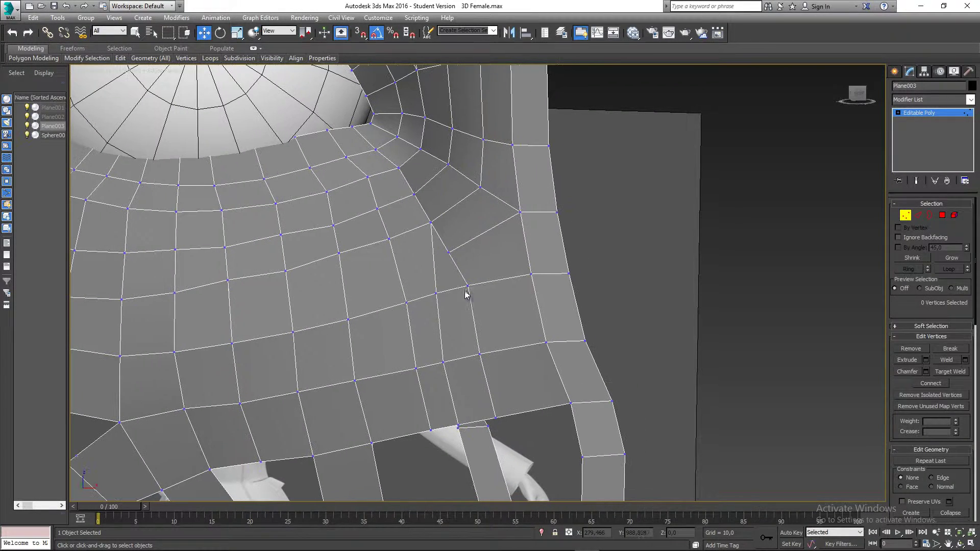
{"action": "left_click", "coordinate": [447, 252]}
{"action": "left_click_drag", "start_coordinate": [455, 250], "coordinate": [466, 246]}
{"action": "left_click", "coordinate": [439, 237]}
{"action": "left_click", "coordinate": [436, 293]}
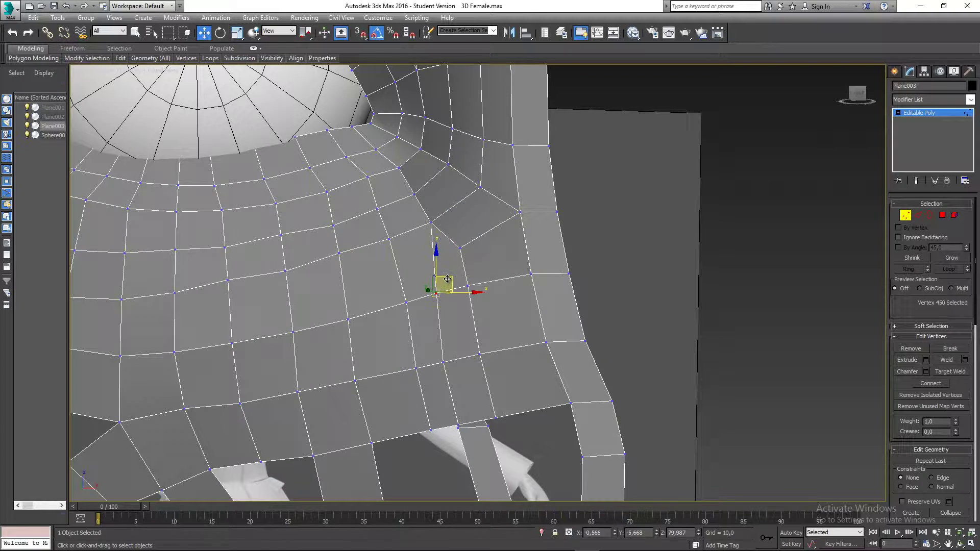
{"action": "left_click", "coordinate": [444, 361]}
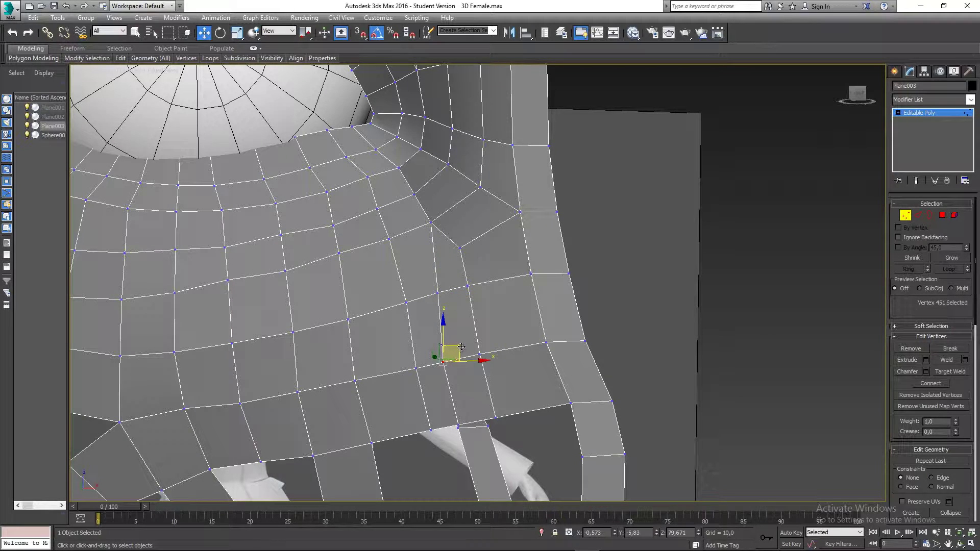
{"action": "left_click", "coordinate": [488, 275]}
Nudge the vertex at the lower corner of the cheek patch slightly in the horizontal plane to smooth the cheek's profile
{"action": "scroll", "coordinate": [485, 276], "scroll_direction": "down", "scroll_amount": 4}
{"action": "scroll", "coordinate": [485, 283], "scroll_direction": "up", "scroll_amount": 2}
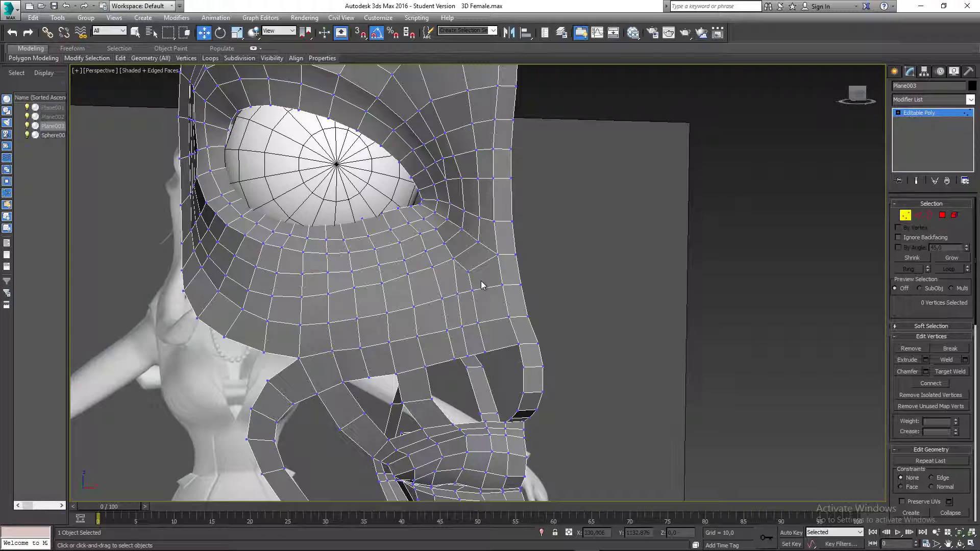
{"action": "scroll", "coordinate": [479, 285], "scroll_direction": "down", "scroll_amount": 5}
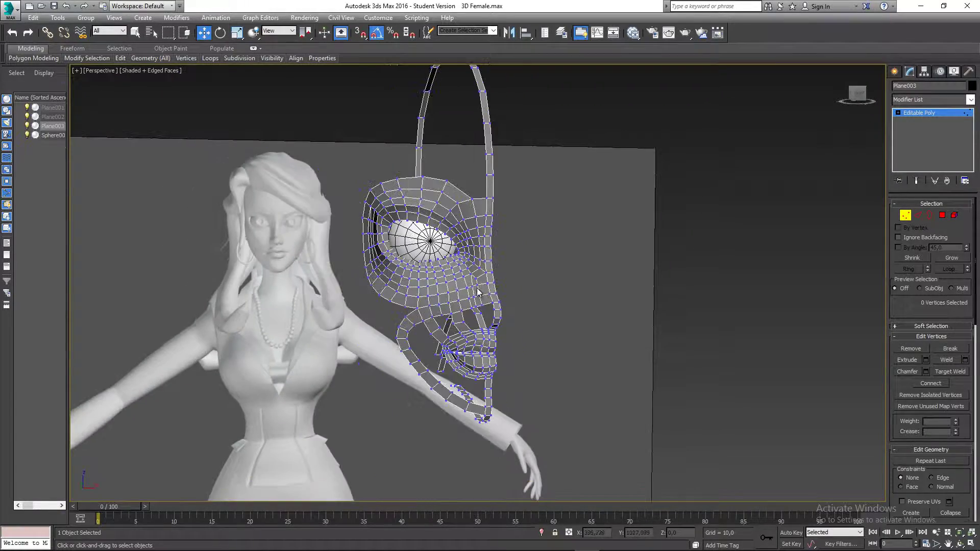
{"action": "scroll", "coordinate": [481, 288], "scroll_direction": "up", "scroll_amount": 6}
{"action": "scroll", "coordinate": [498, 280], "scroll_direction": "down", "scroll_amount": 4}
{"action": "scroll", "coordinate": [518, 282], "scroll_direction": "up", "scroll_amount": 3}
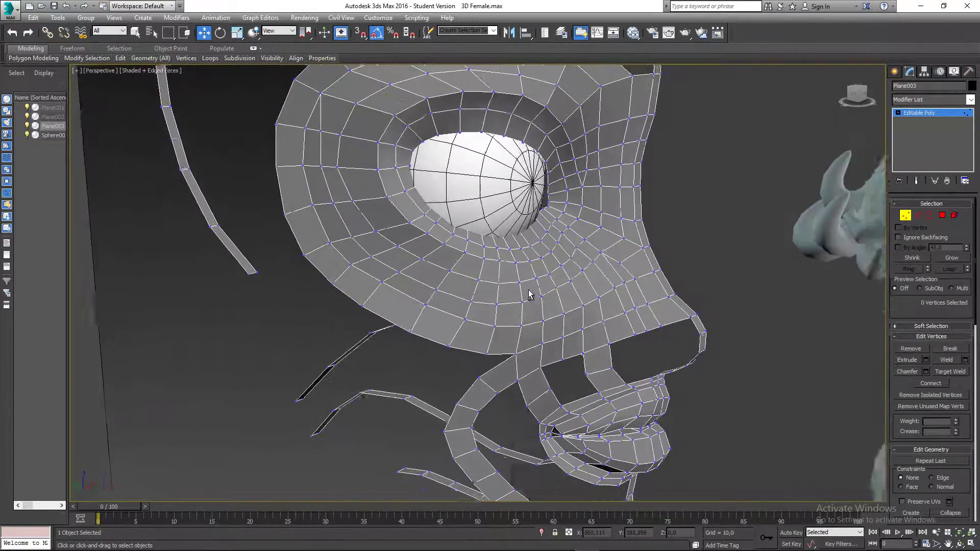
{"action": "middle_click_drag", "start_coordinate": [529, 290], "coordinate": [536, 357], "text": "alt"}
{"action": "scroll", "coordinate": [546, 317], "scroll_direction": "down", "scroll_amount": 3}
{"action": "middle_click_drag", "start_coordinate": [313, 340], "coordinate": [500, 359], "text": "alt"}
{"action": "left_click", "coordinate": [342, 364]}
{"action": "scroll", "coordinate": [346, 360], "scroll_direction": "up", "scroll_amount": 3}
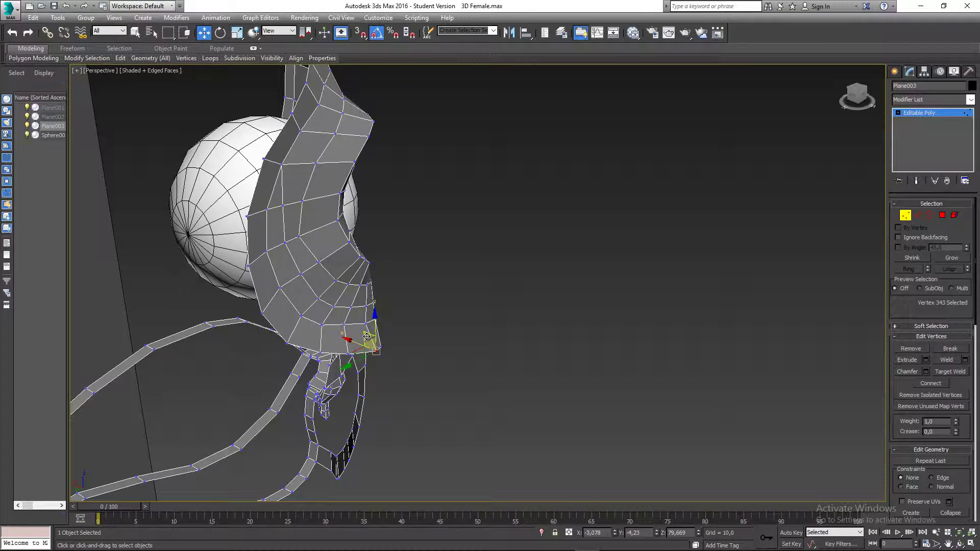
{"action": "middle_click_drag", "start_coordinate": [363, 341], "coordinate": [409, 338], "text": "alt"}
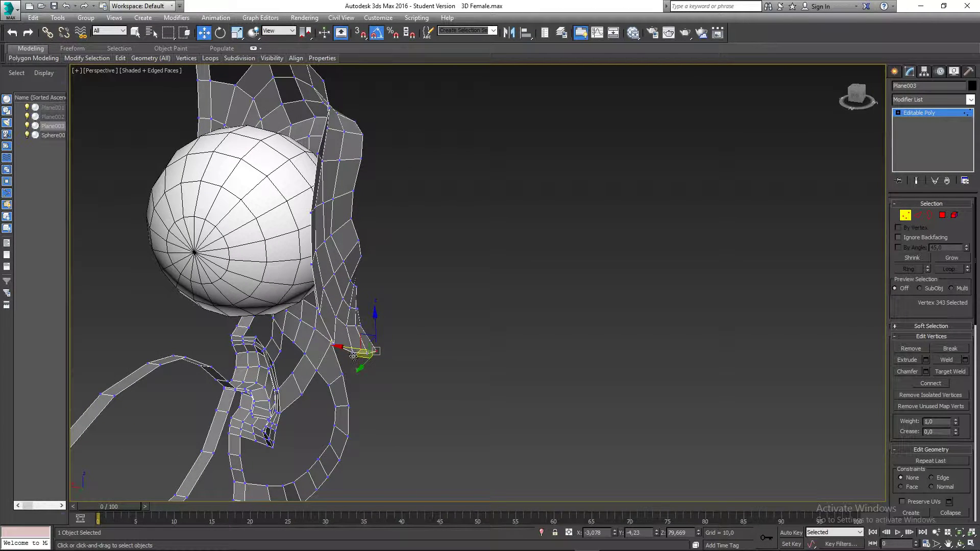
{"action": "left_click_drag", "start_coordinate": [356, 356], "coordinate": [352, 356]}
{"action": "left_click", "coordinate": [405, 345]}
Adjust the nose-side line's lowest vertex on the open edge above the nostril and clear the selection
{"action": "scroll", "coordinate": [405, 344], "scroll_direction": "down", "scroll_amount": 2}
{"action": "middle_click_drag", "start_coordinate": [407, 344], "coordinate": [234, 339], "text": "alt"}
{"action": "scroll", "coordinate": [321, 334], "scroll_direction": "down", "scroll_amount": 4}
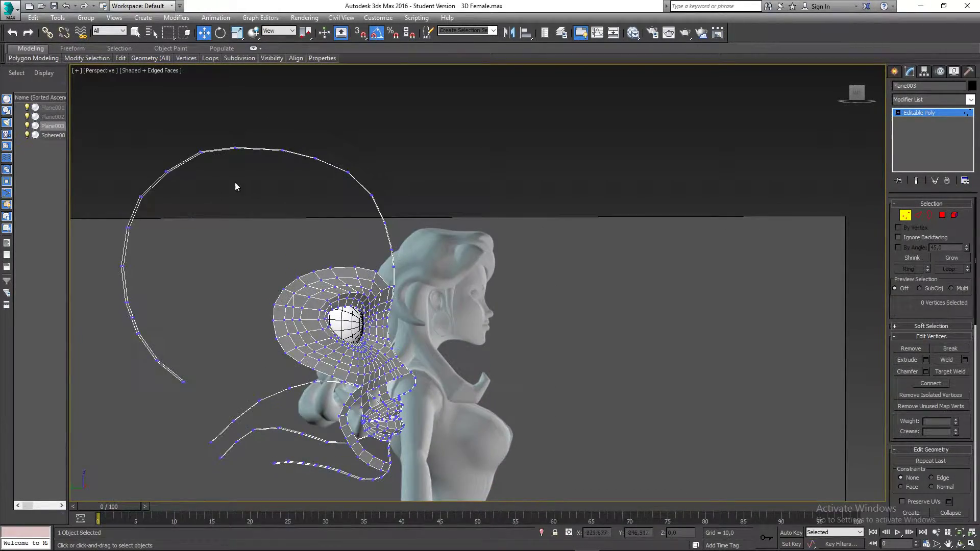
{"action": "middle_click_drag", "start_coordinate": [314, 259], "coordinate": [479, 277], "text": "alt"}
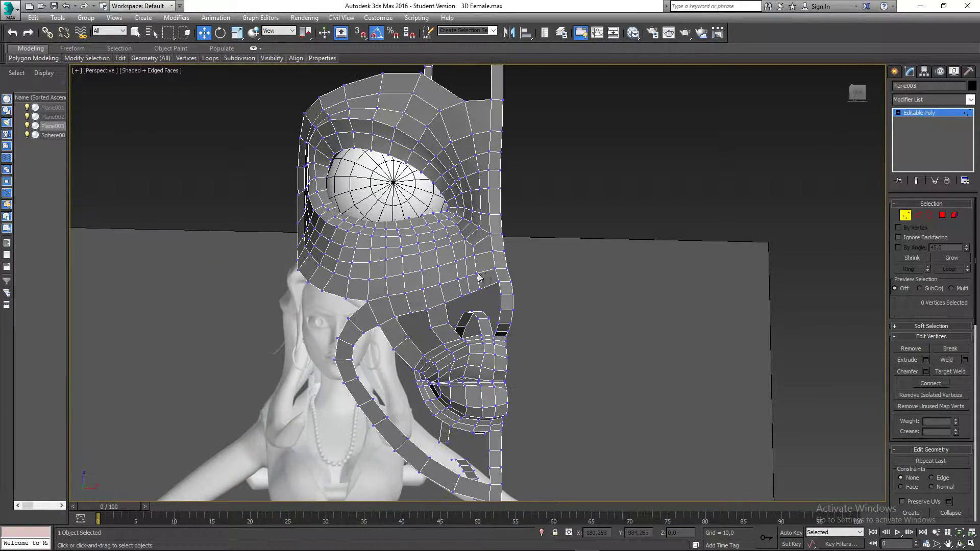
{"action": "scroll", "coordinate": [478, 290], "scroll_direction": "up", "scroll_amount": 5}
{"action": "left_click", "coordinate": [459, 301]}
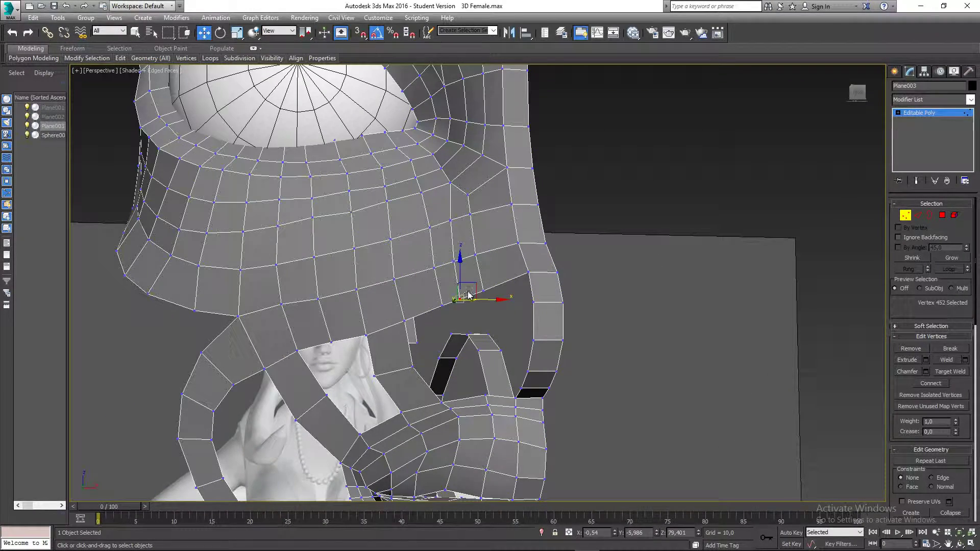
{"action": "left_click", "coordinate": [498, 275]}
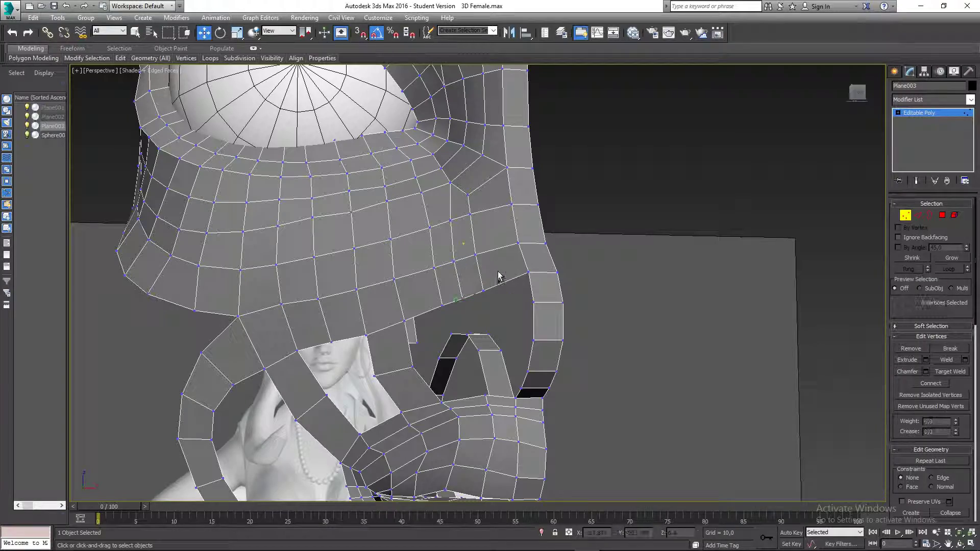
Select the border of the open hole between the nose side and upper lip and cap it
{"action": "scroll", "coordinate": [503, 294], "scroll_direction": "down", "scroll_amount": 4}
{"action": "middle_click_drag", "start_coordinate": [505, 295], "coordinate": [477, 293], "text": "alt"}
{"action": "scroll", "coordinate": [510, 276], "scroll_direction": "up", "scroll_amount": 4}
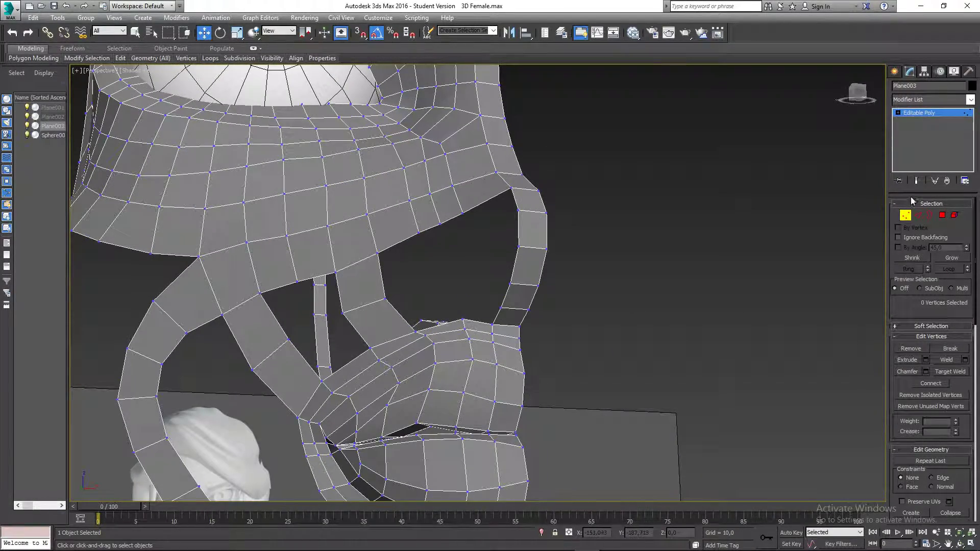
{"action": "left_click", "coordinate": [930, 215]}
{"action": "left_click", "coordinate": [469, 211]}
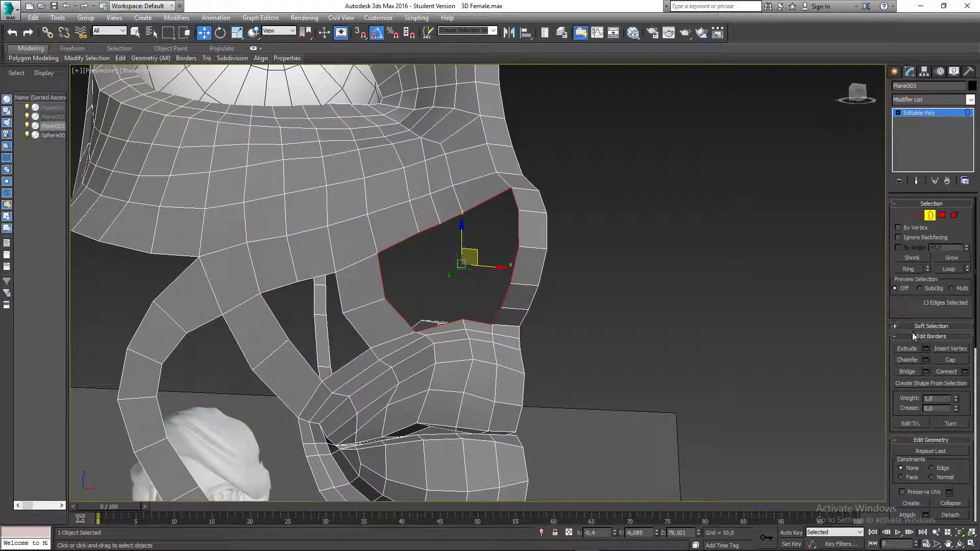
{"action": "left_click", "coordinate": [942, 358]}
Cut an edge across the new cap from the cheek strip's middle vertex to the vertex on the nose-tip strip
{"action": "middle_click_drag", "start_coordinate": [533, 314], "coordinate": [525, 311], "text": "alt"}
{"action": "left_click", "coordinate": [904, 215]}
{"action": "middle_click_drag", "start_coordinate": [505, 258], "coordinate": [494, 257], "text": "alt"}
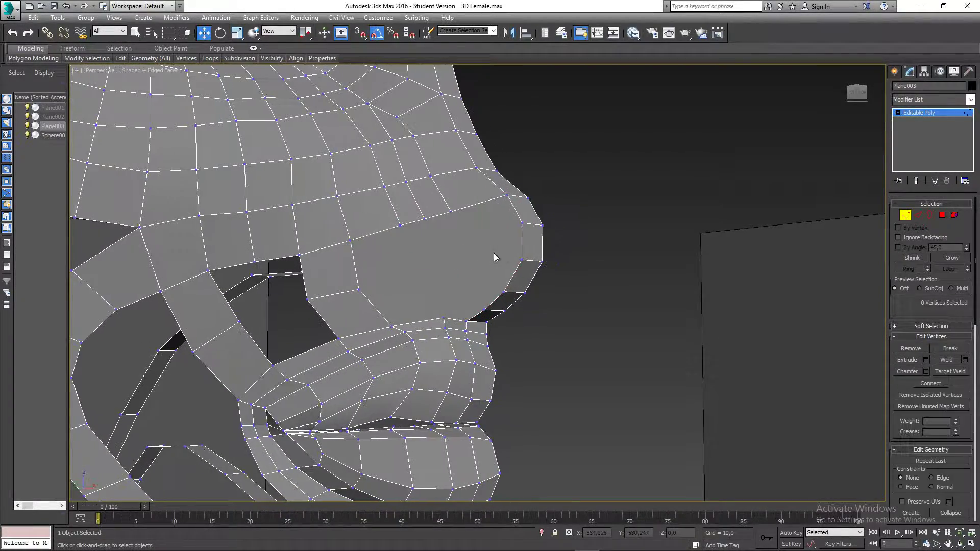
{"action": "middle_click_drag", "start_coordinate": [434, 259], "coordinate": [415, 284], "text": "alt"}
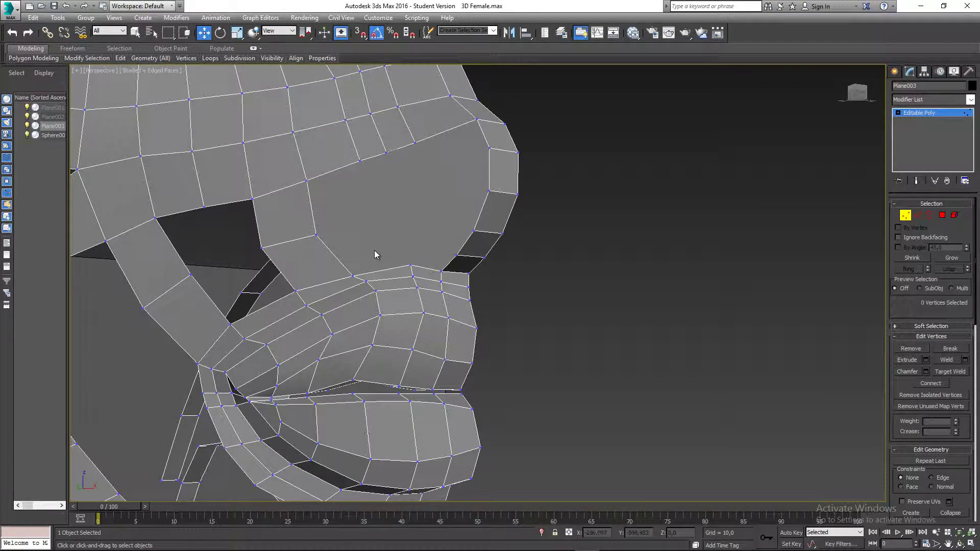
{"action": "middle_click_drag", "start_coordinate": [384, 232], "coordinate": [384, 241]}
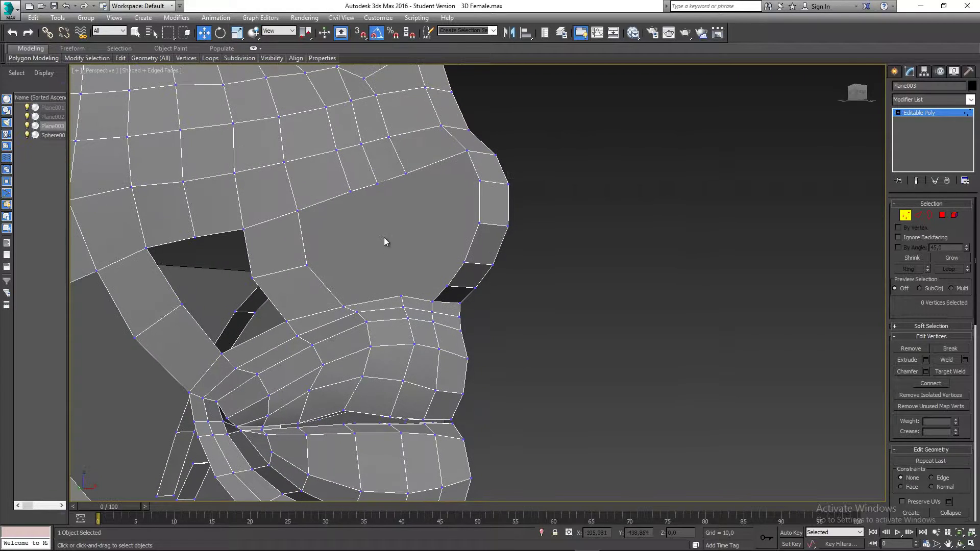
{"action": "right_click", "coordinate": [382, 248]}
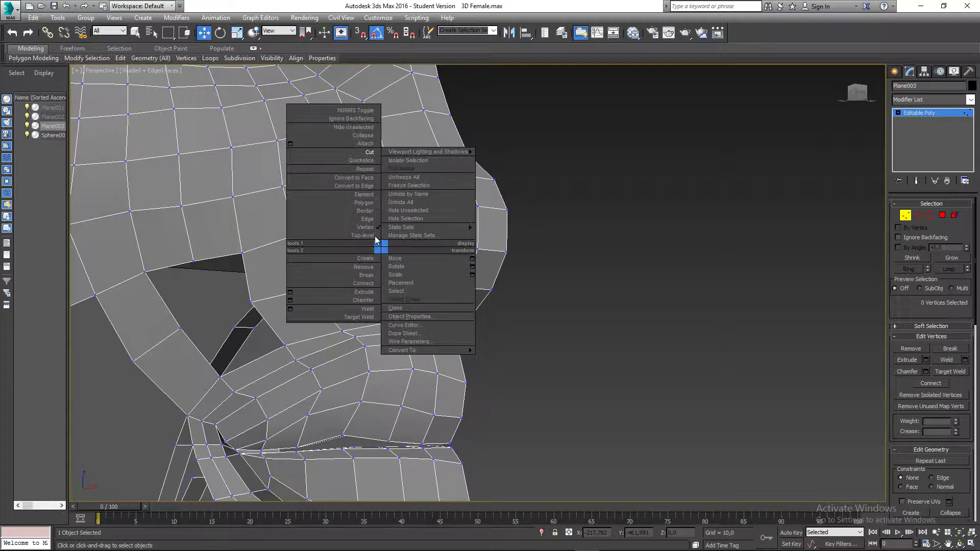
{"action": "left_click", "coordinate": [369, 153]}
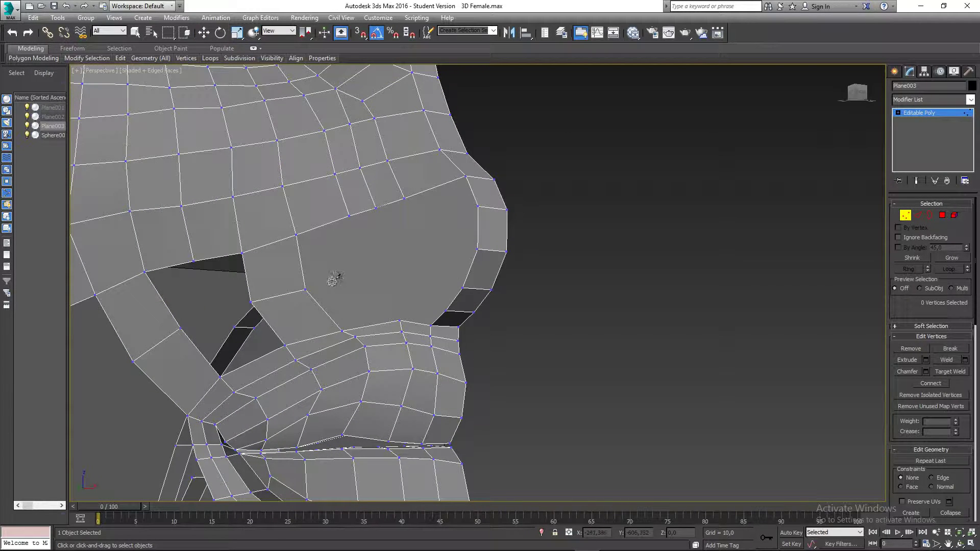
{"action": "left_click", "coordinate": [304, 291]}
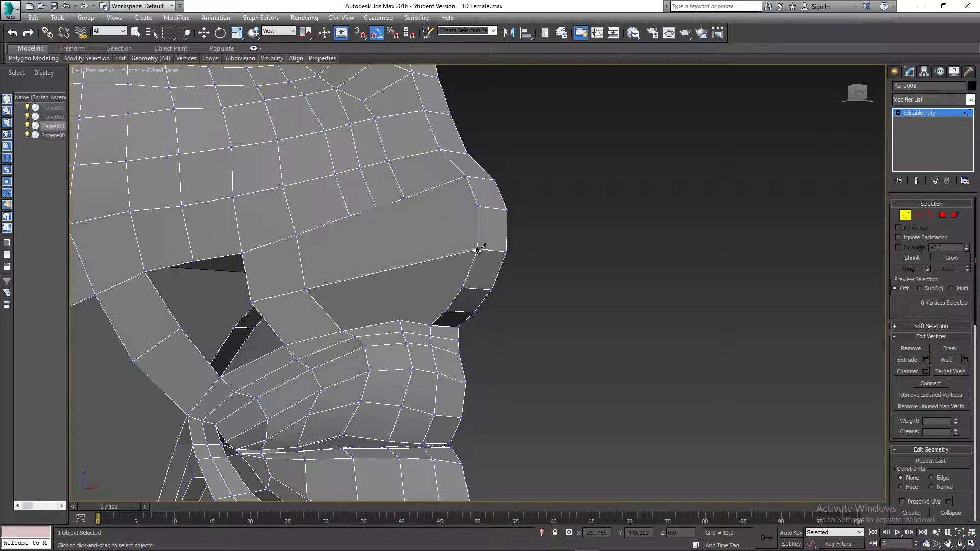
Cut an edge from the upper lip's top vertex through the cross cut up to the vertex on the nose side's lower edge
{"action": "middle_click_drag", "start_coordinate": [442, 234], "coordinate": [418, 236], "text": "alt"}
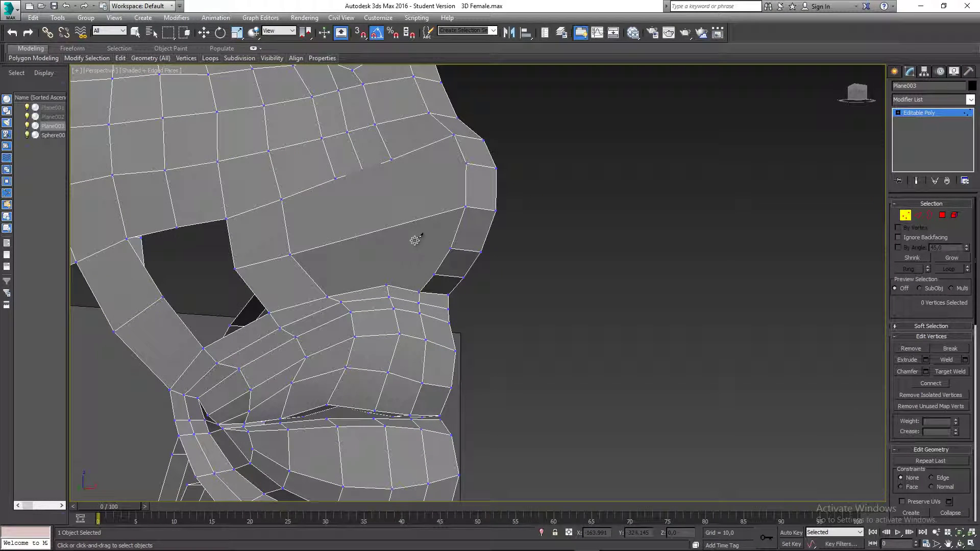
{"action": "left_click", "coordinate": [388, 284]}
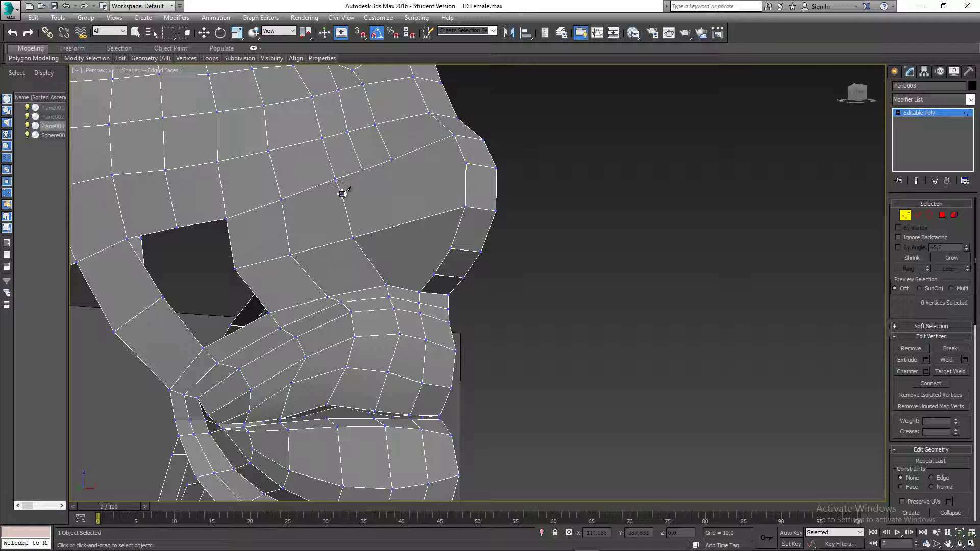
{"action": "left_click", "coordinate": [335, 177]}
{"action": "middle_click_drag", "start_coordinate": [373, 214], "coordinate": [380, 204]}
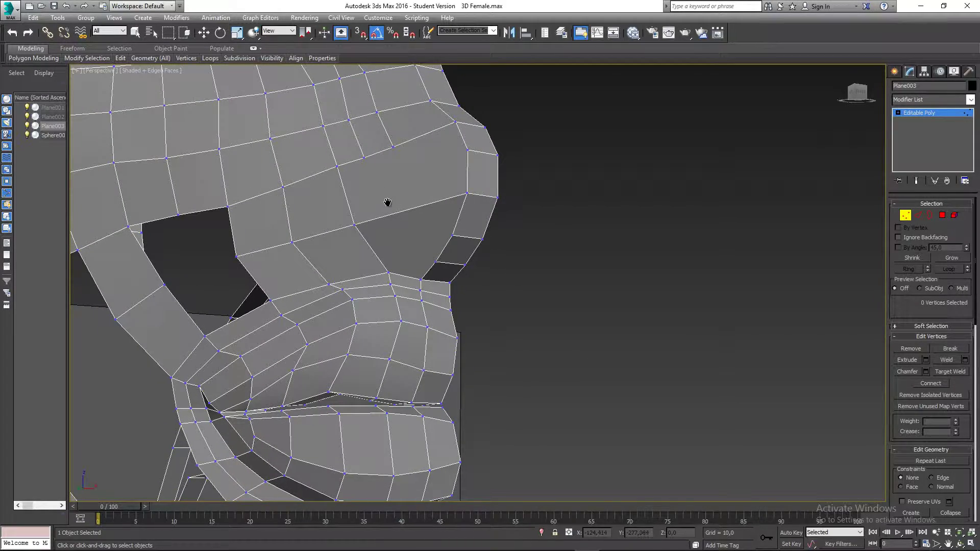
Cut an edge from the vertex on the nose-tip strip across the nose side to the open edge above the nostril gap
{"action": "scroll", "coordinate": [387, 209], "scroll_direction": "down", "scroll_amount": 10}
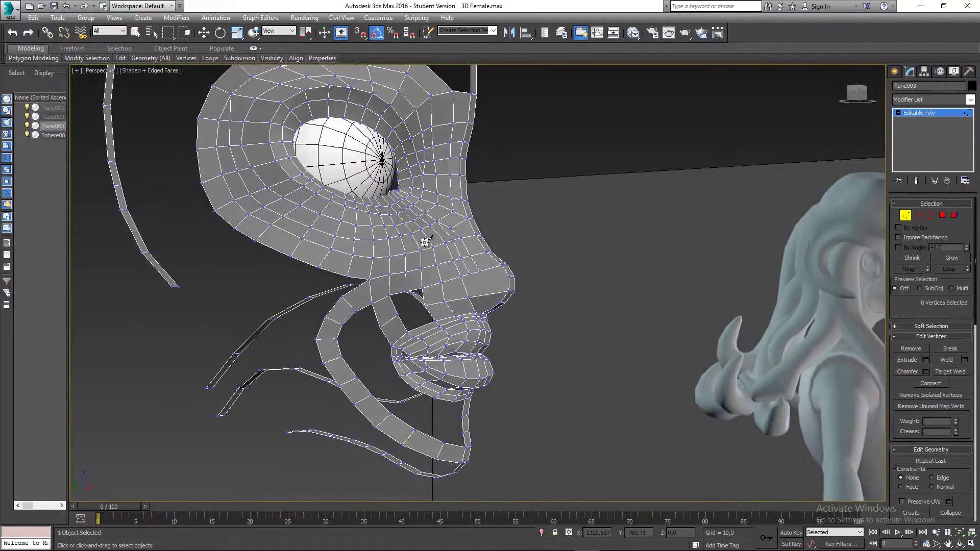
{"action": "scroll", "coordinate": [481, 264], "scroll_direction": "up", "scroll_amount": 4}
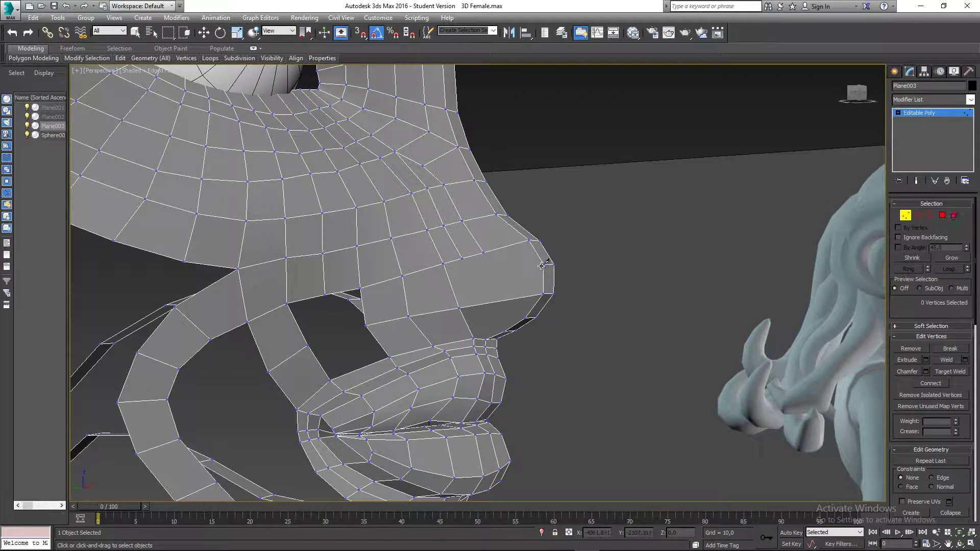
{"action": "left_click", "coordinate": [543, 265]}
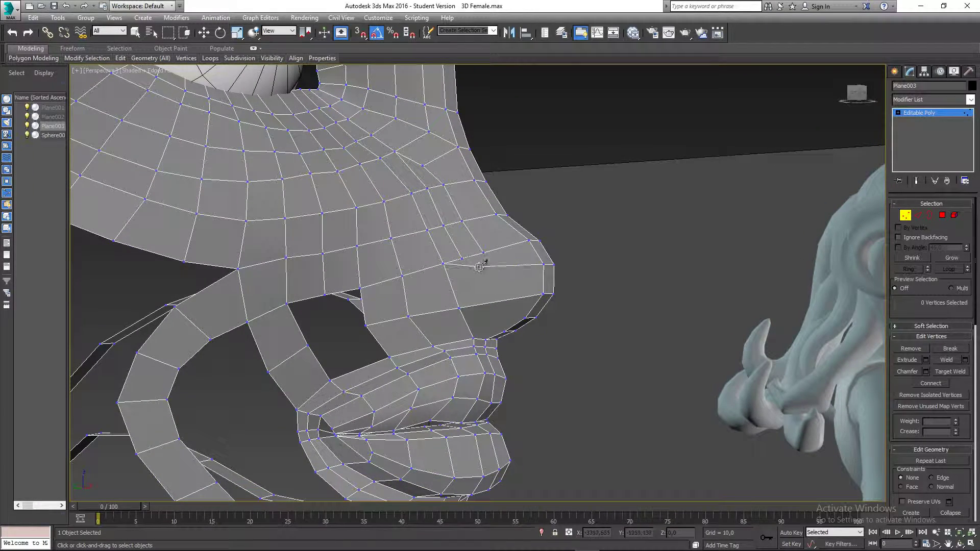
{"action": "left_click", "coordinate": [451, 286]}
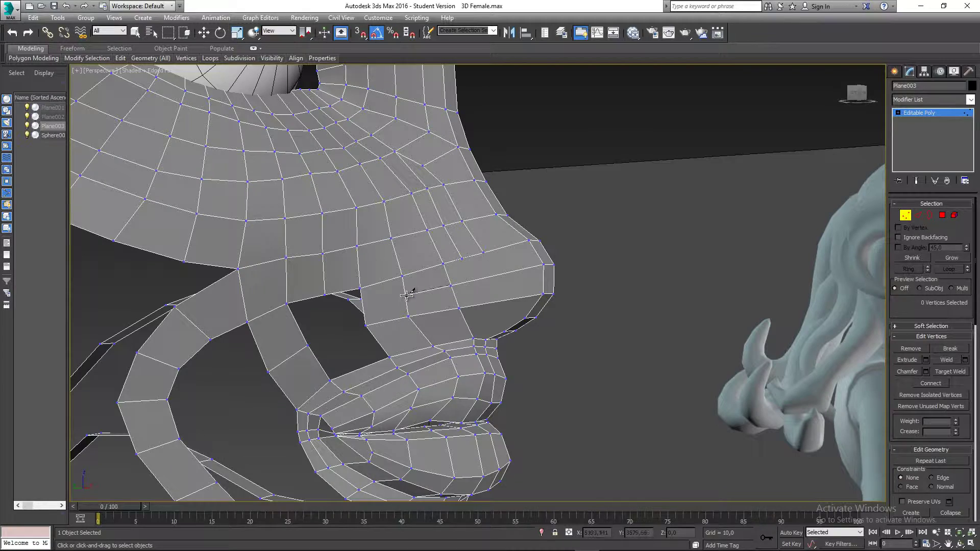
{"action": "left_click", "coordinate": [405, 295]}
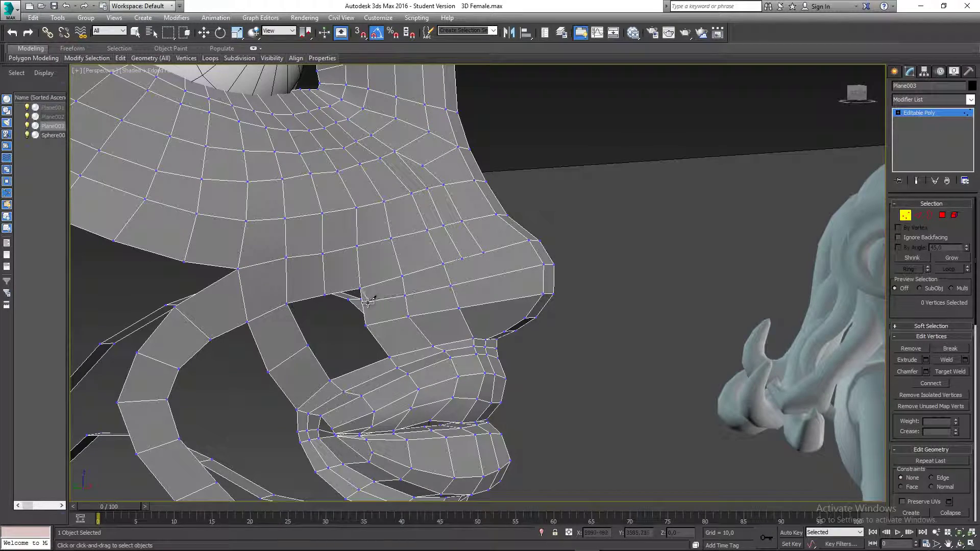
{"action": "right_click", "coordinate": [222, 389]}
Cut two lines down the nose side, extending the unfinished vertical edges through the cross rows to the nose underside vertices
{"action": "scroll", "coordinate": [442, 300], "scroll_direction": "up", "scroll_amount": 5}
{"action": "scroll", "coordinate": [462, 299], "scroll_direction": "down", "scroll_amount": 5}
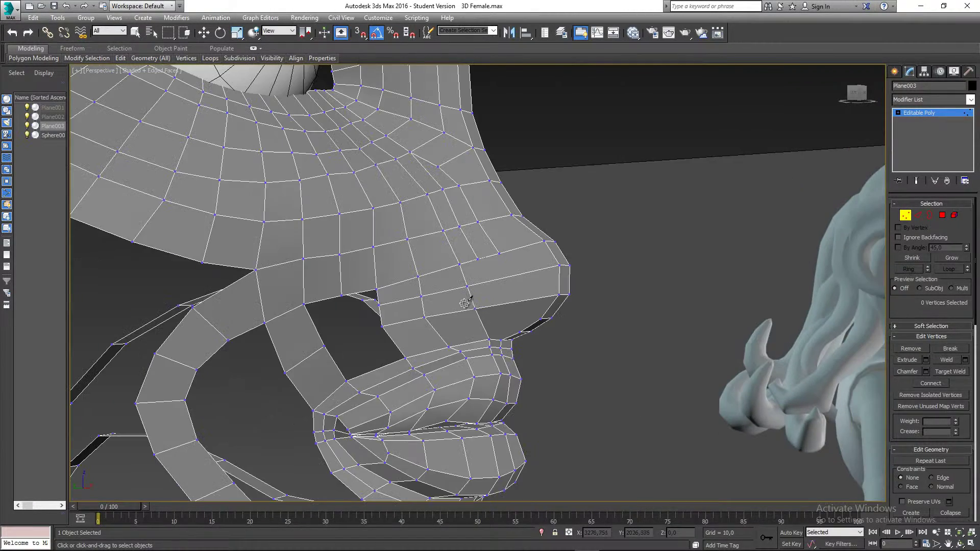
{"action": "key", "text": "w"}
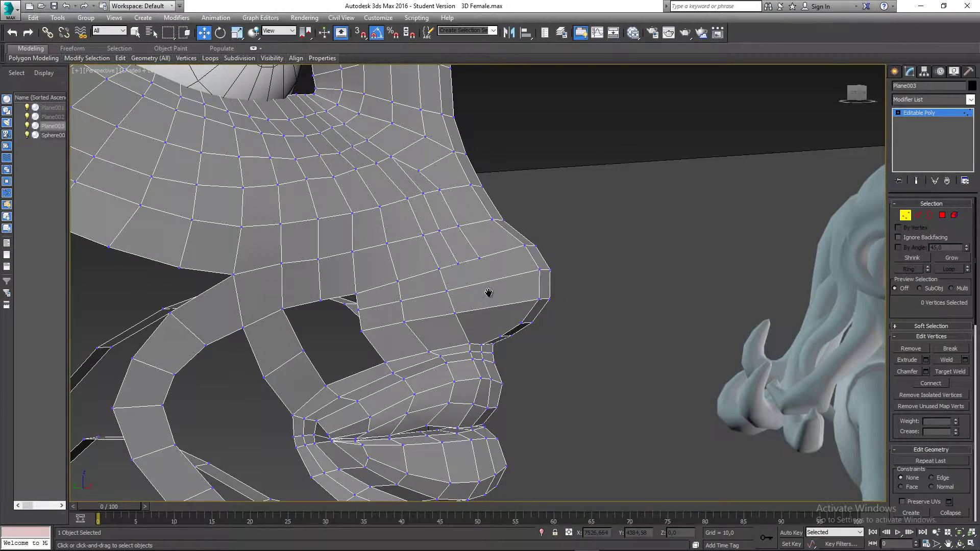
{"action": "middle_click_drag", "start_coordinate": [491, 293], "coordinate": [444, 292]}
{"action": "scroll", "coordinate": [474, 289], "scroll_direction": "up", "scroll_amount": 3}
{"action": "scroll", "coordinate": [474, 289], "scroll_direction": "down", "scroll_amount": 3}
{"action": "right_click", "coordinate": [376, 248]}
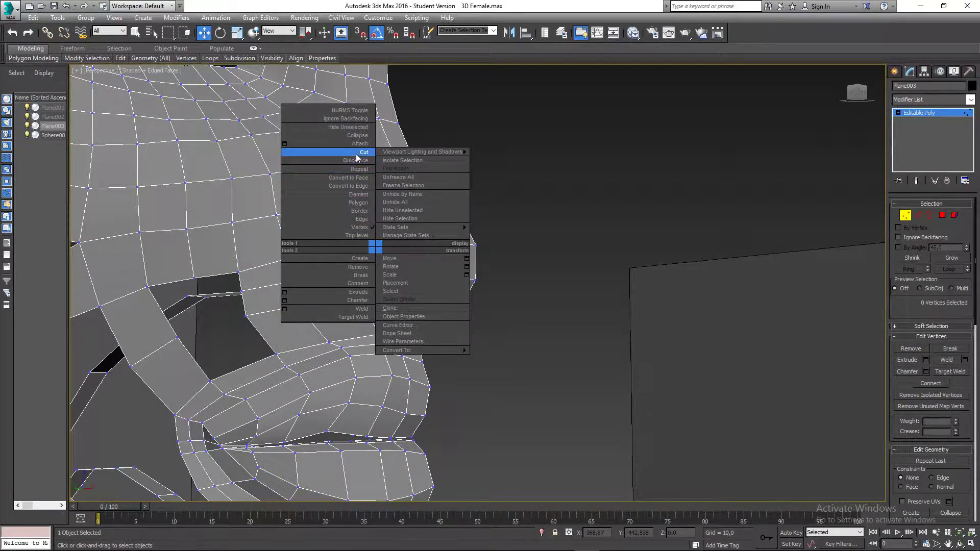
{"action": "left_click", "coordinate": [328, 154]}
{"action": "left_click", "coordinate": [362, 238]}
{"action": "left_click", "coordinate": [373, 262]}
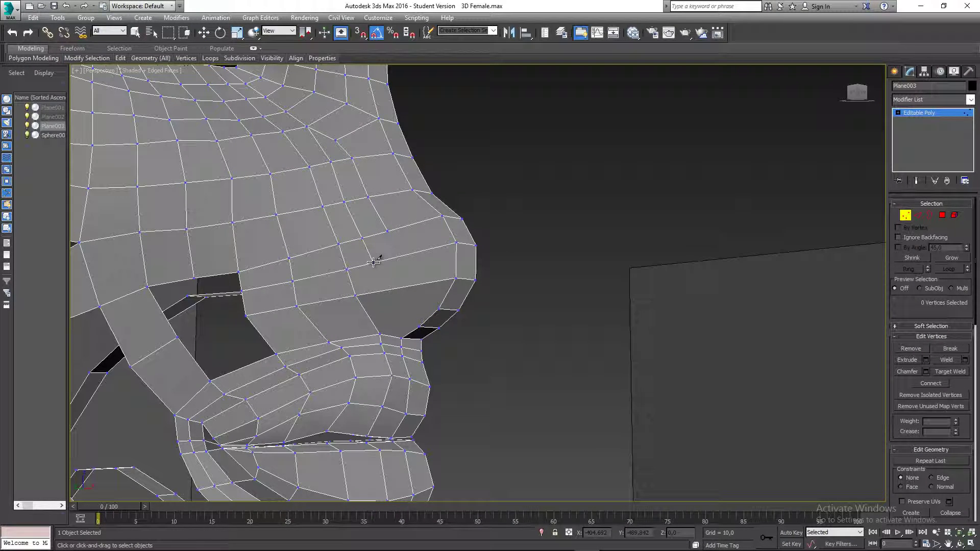
{"action": "left_click", "coordinate": [385, 290]}
{"action": "left_click", "coordinate": [418, 326]}
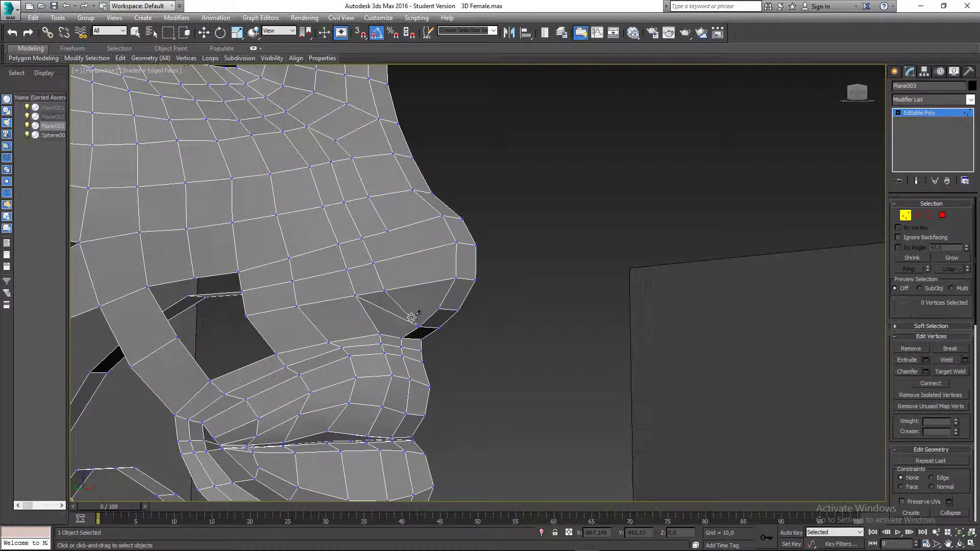
{"action": "left_click", "coordinate": [438, 309]}
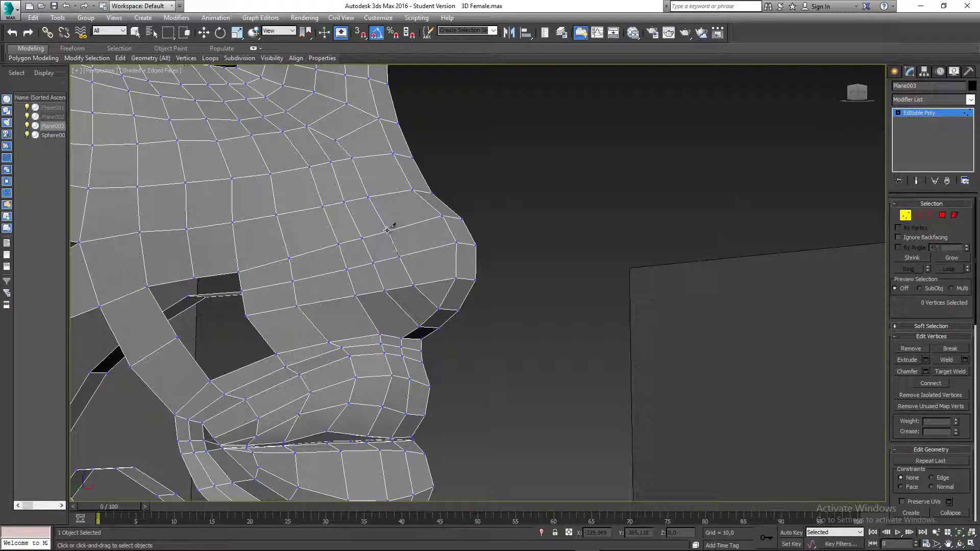
Examine the polygon flow around the nose side, inner eye corner and upper lip from several angles
{"action": "middle_click_drag", "start_coordinate": [386, 231], "coordinate": [429, 258], "text": "alt"}
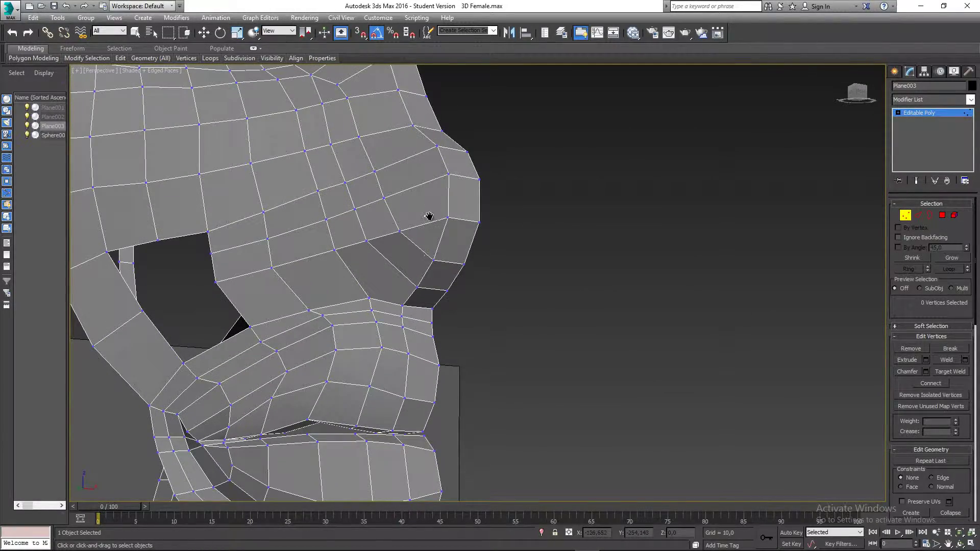
{"action": "middle_click_drag", "start_coordinate": [431, 215], "coordinate": [457, 274]}
{"action": "middle_click_drag", "start_coordinate": [455, 217], "coordinate": [465, 247]}
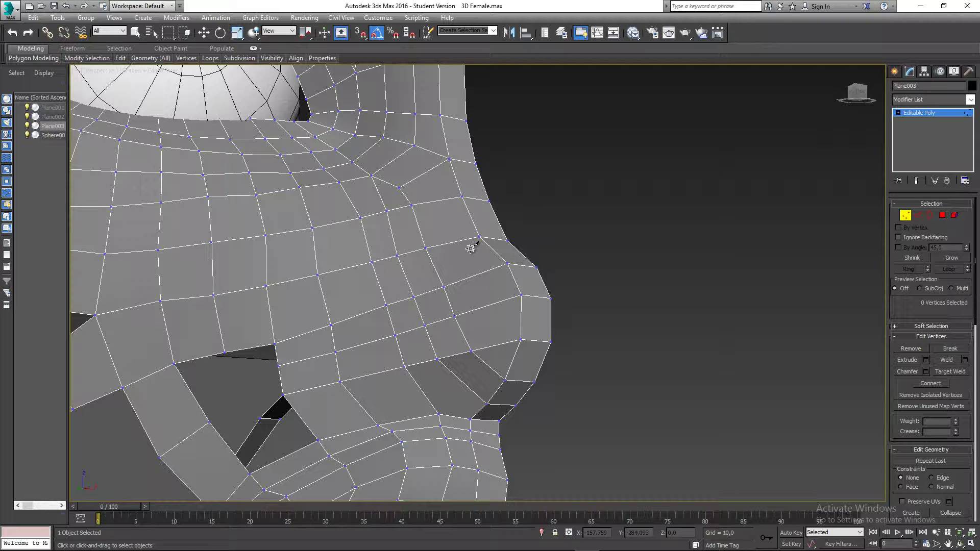
{"action": "middle_click_drag", "start_coordinate": [470, 249], "coordinate": [449, 281]}
{"action": "middle_click_drag", "start_coordinate": [438, 284], "coordinate": [431, 274]}
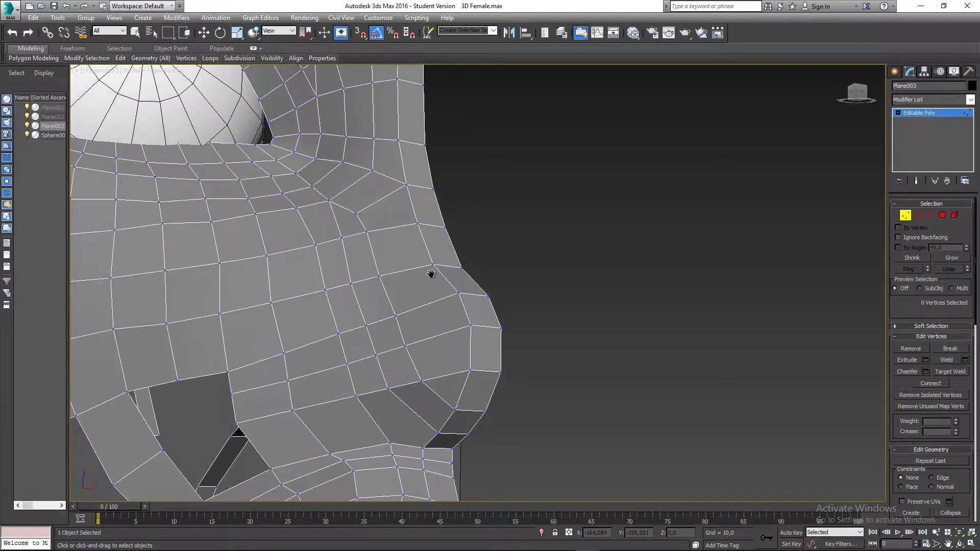
{"action": "scroll", "coordinate": [431, 274], "scroll_direction": "down", "scroll_amount": 6}
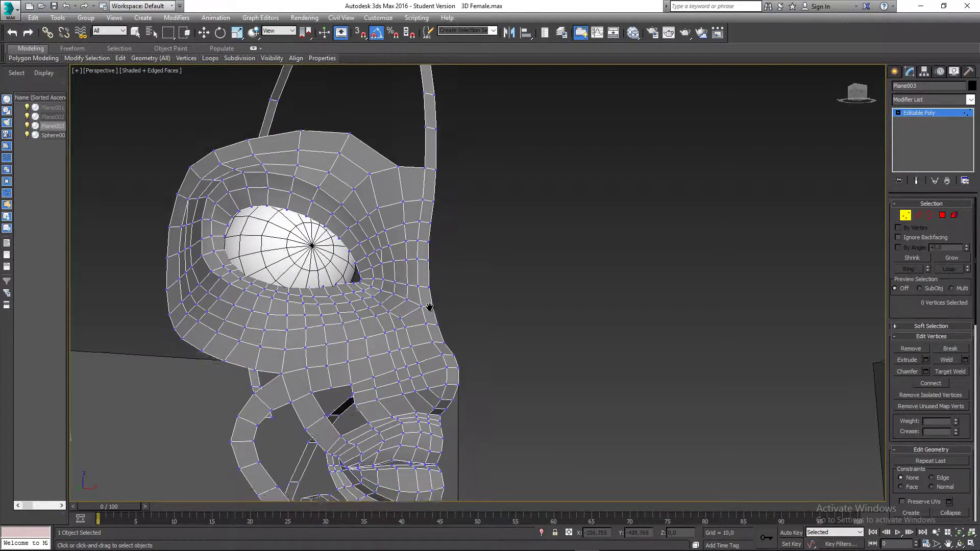
{"action": "scroll", "coordinate": [429, 291], "scroll_direction": "up", "scroll_amount": 5}
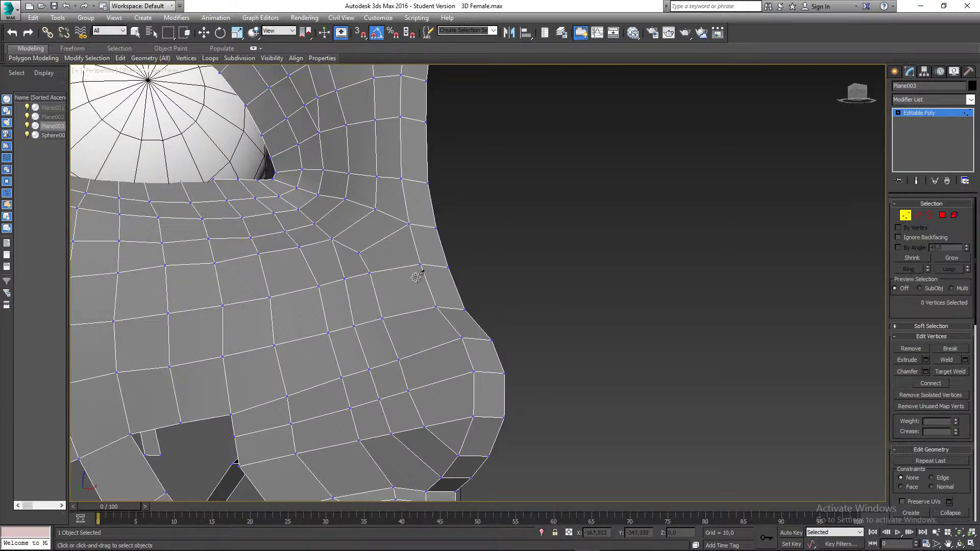
{"action": "middle_click_drag", "start_coordinate": [415, 277], "coordinate": [431, 186]}
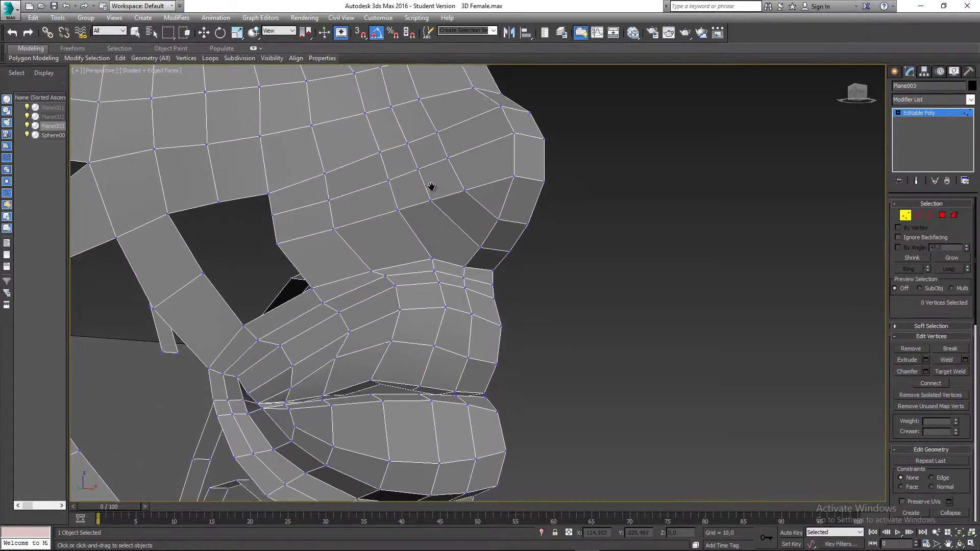
{"action": "scroll", "coordinate": [429, 212], "scroll_direction": "down", "scroll_amount": 8}
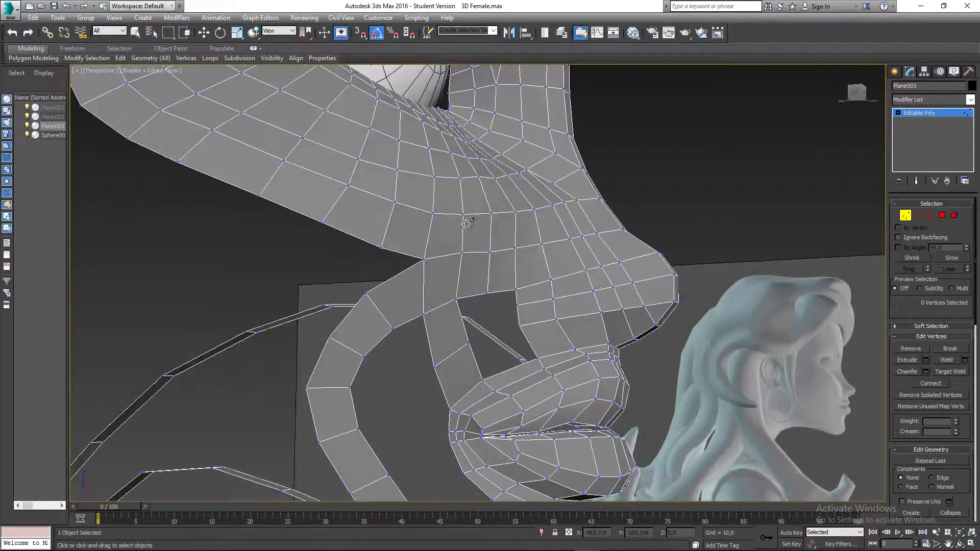
{"action": "scroll", "coordinate": [459, 214], "scroll_direction": "up", "scroll_amount": 8}
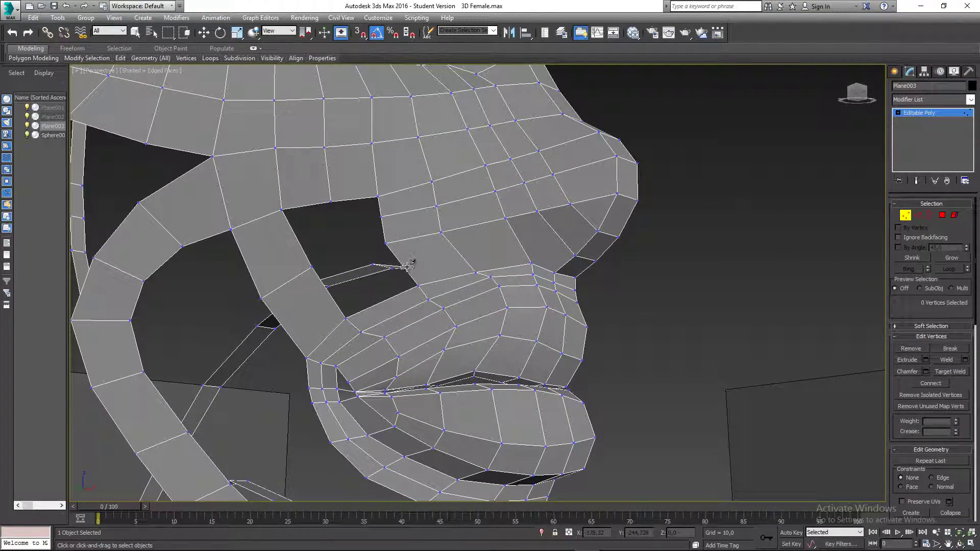
Cut a cross row along the lower nose side from the open edge through the vertical lines to the nose underside
{"action": "left_click", "coordinate": [530, 263]}
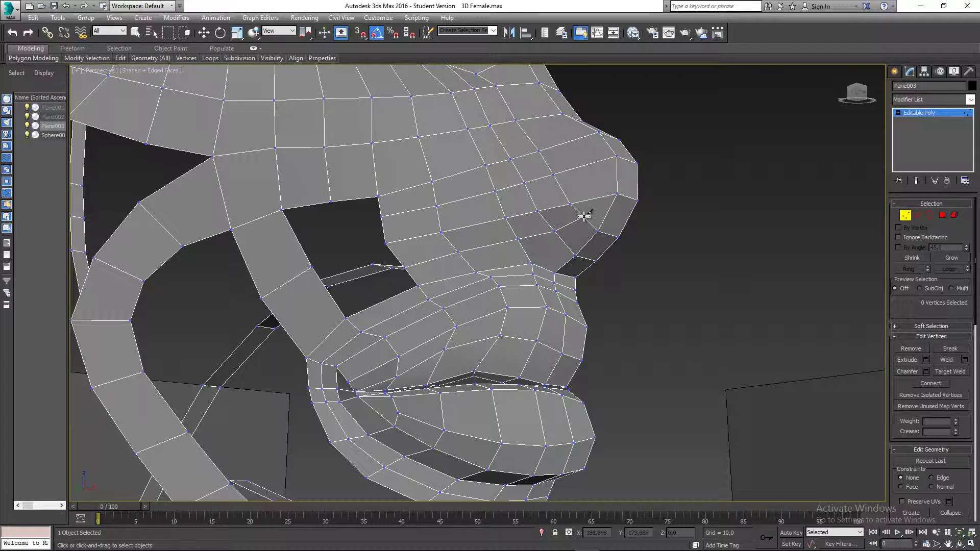
Adjust the position of the inner vertex on the nose underside from two angles and clear the selection
{"action": "key", "text": "w"}
{"action": "middle_click_drag", "start_coordinate": [585, 230], "coordinate": [537, 231]}
{"action": "left_click", "coordinate": [547, 236]}
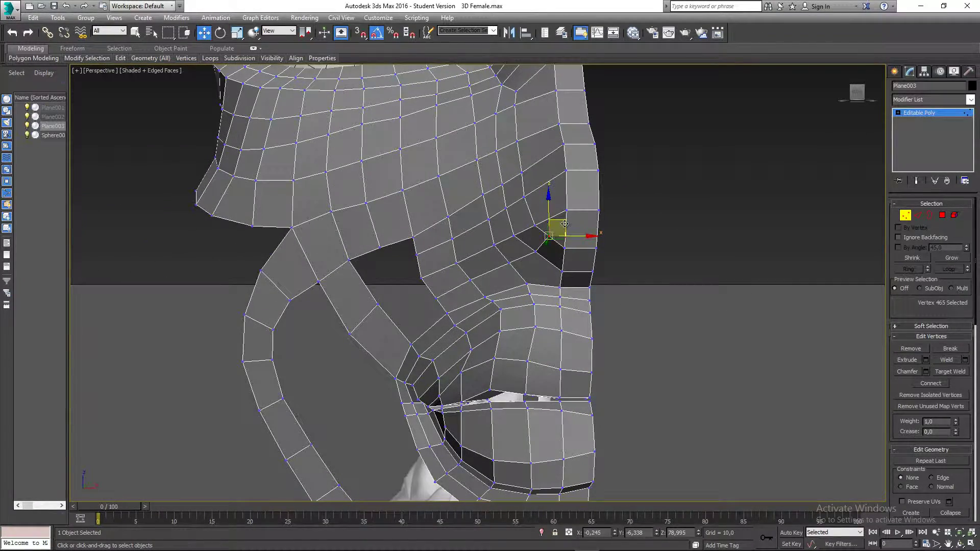
{"action": "left_click_drag", "start_coordinate": [565, 224], "coordinate": [558, 228]}
{"action": "middle_click_drag", "start_coordinate": [559, 227], "coordinate": [611, 184], "text": "alt"}
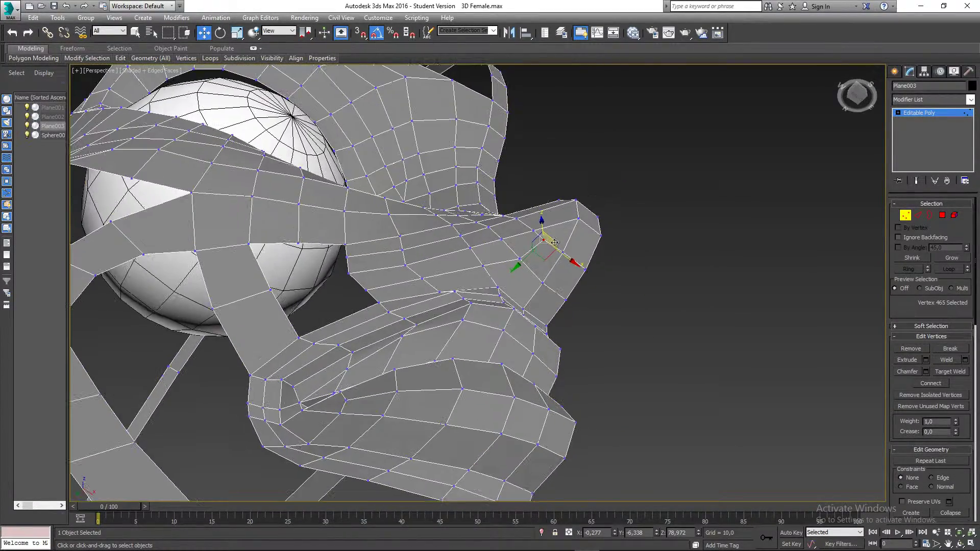
{"action": "left_click_drag", "start_coordinate": [548, 254], "coordinate": [545, 261]}
{"action": "left_click", "coordinate": [590, 231]}
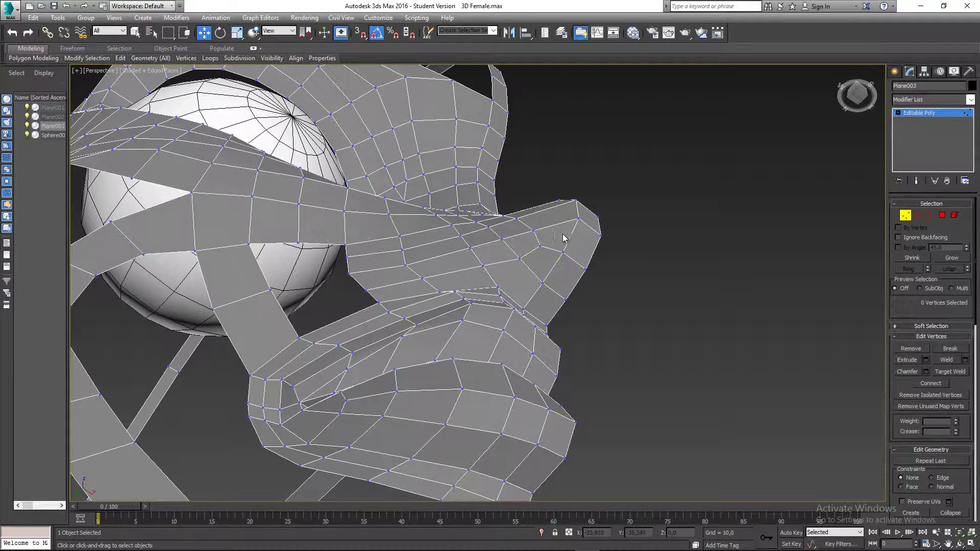
Check the nose and lips from below and switch the mesh to edge-level selection
{"action": "scroll", "coordinate": [555, 234], "scroll_direction": "up", "scroll_amount": 2}
{"action": "scroll", "coordinate": [555, 233], "scroll_direction": "down", "scroll_amount": 2}
{"action": "middle_click_drag", "start_coordinate": [556, 234], "coordinate": [561, 246], "text": "alt"}
{"action": "middle_click_drag", "start_coordinate": [592, 306], "coordinate": [578, 245]}
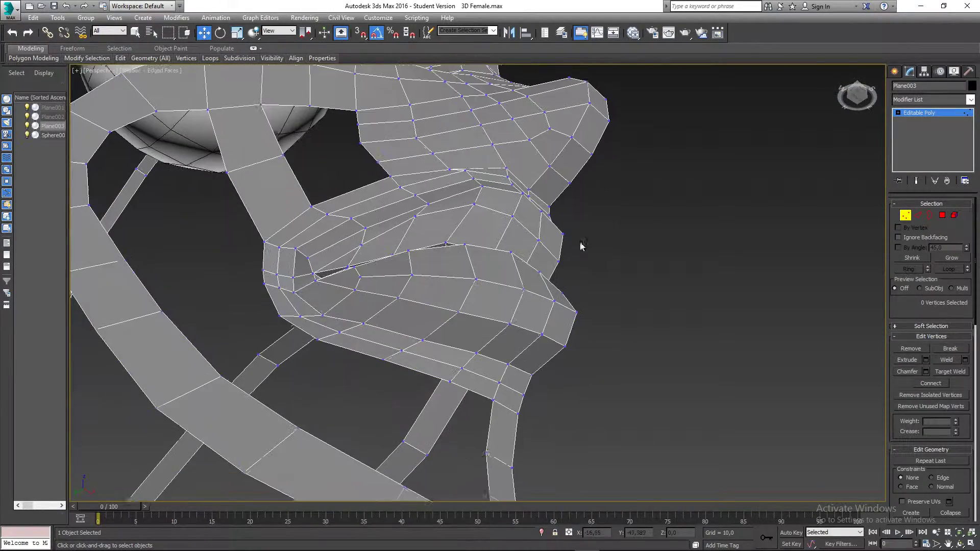
{"action": "left_click", "coordinate": [548, 167]}
{"action": "middle_click_drag", "start_coordinate": [548, 167], "coordinate": [495, 304], "text": "alt"}
{"action": "left_click", "coordinate": [917, 215]}
{"action": "left_click", "coordinate": [485, 346]}
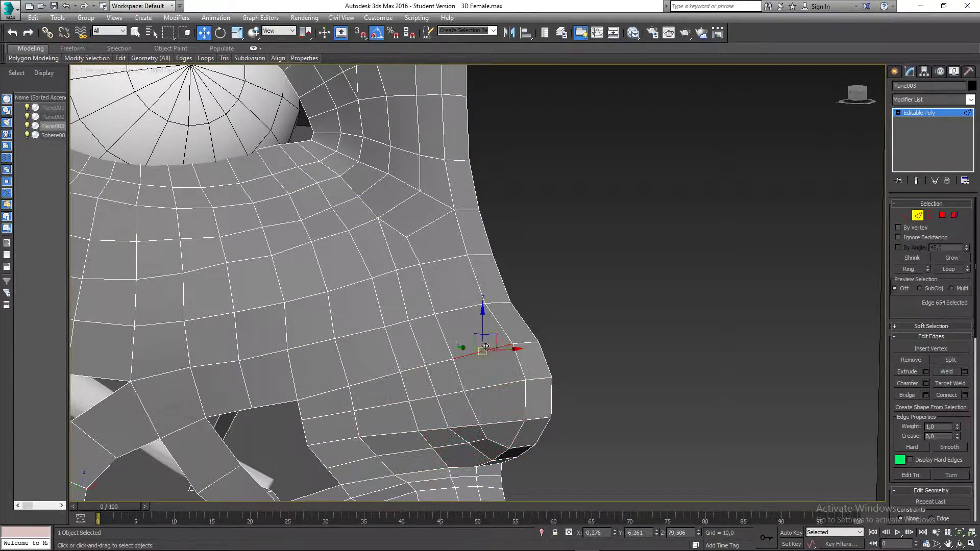
{"action": "left_click", "coordinate": [469, 308], "text": "shift"}
{"action": "scroll", "coordinate": [469, 308], "scroll_direction": "down", "scroll_amount": 5}
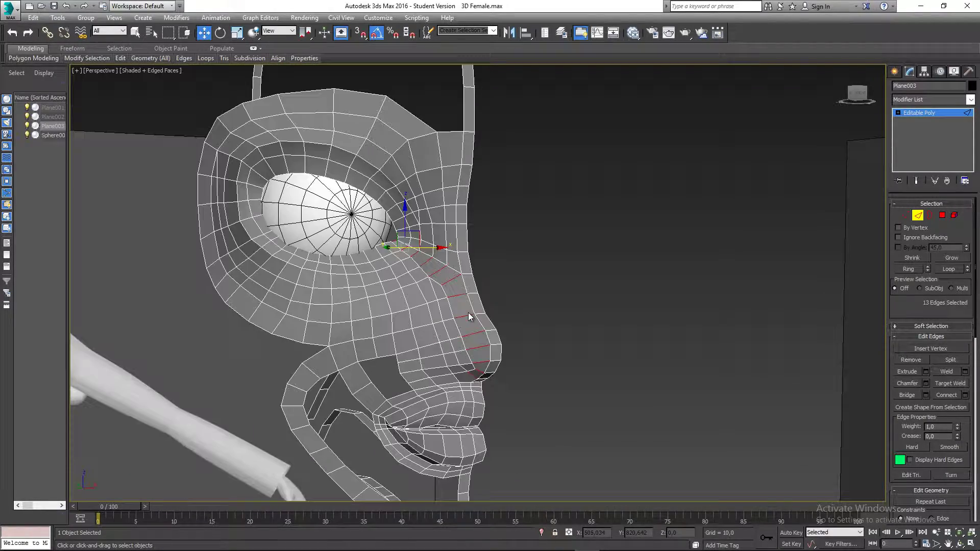
{"action": "scroll", "coordinate": [467, 313], "scroll_direction": "up", "scroll_amount": 5}
{"action": "scroll", "coordinate": [468, 312], "scroll_direction": "down", "scroll_amount": 5}
{"action": "middle_click_drag", "start_coordinate": [468, 316], "coordinate": [465, 325], "text": "alt"}
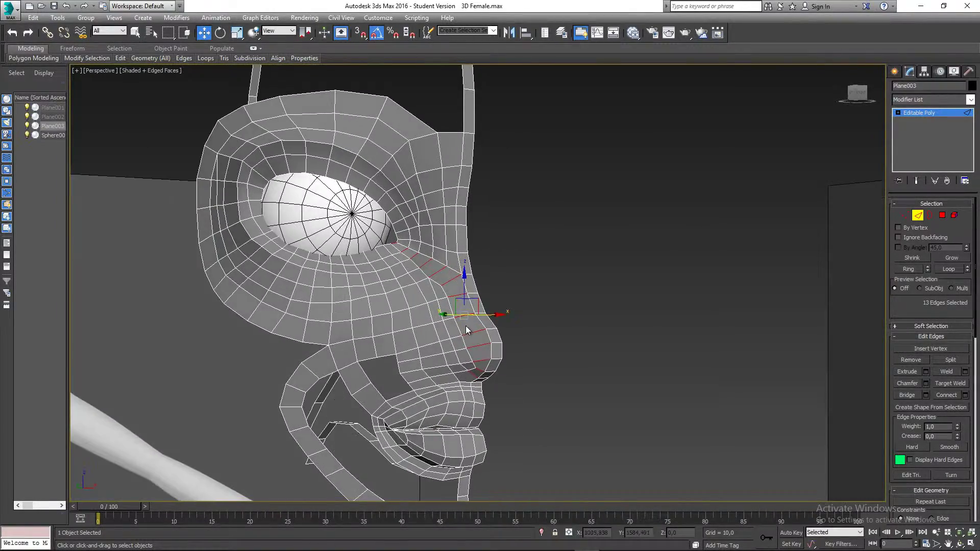
{"action": "scroll", "coordinate": [468, 326], "scroll_direction": "up", "scroll_amount": 5}
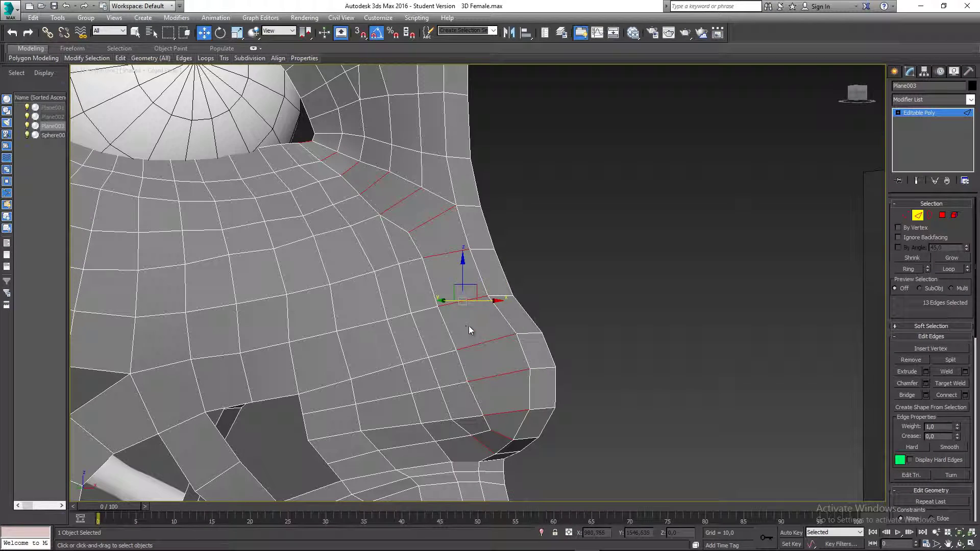
{"action": "left_click", "coordinate": [562, 268]}
Select the ring of cross edges from the inner eye corner down beside the nose tip and connect it with one new line
{"action": "left_click", "coordinate": [454, 255]}
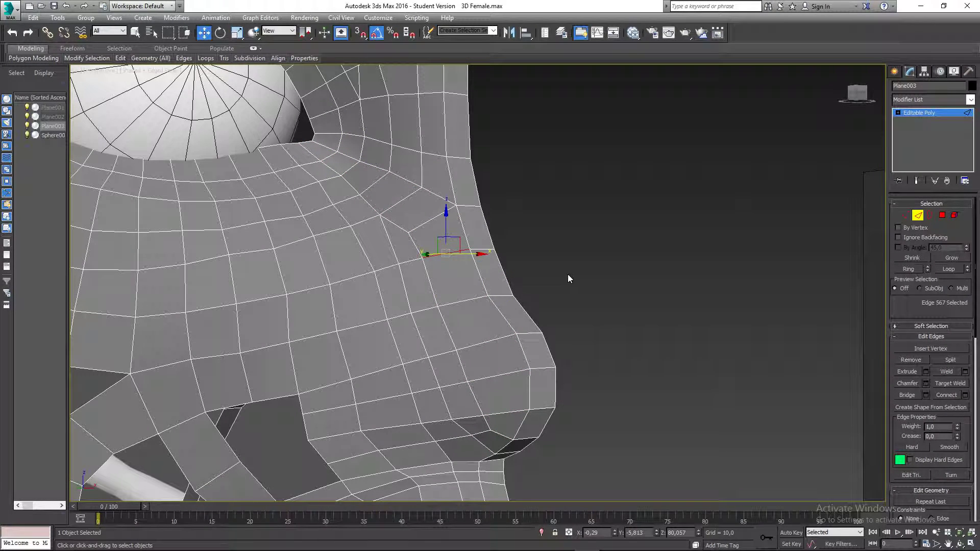
{"action": "left_click", "coordinate": [468, 302]}
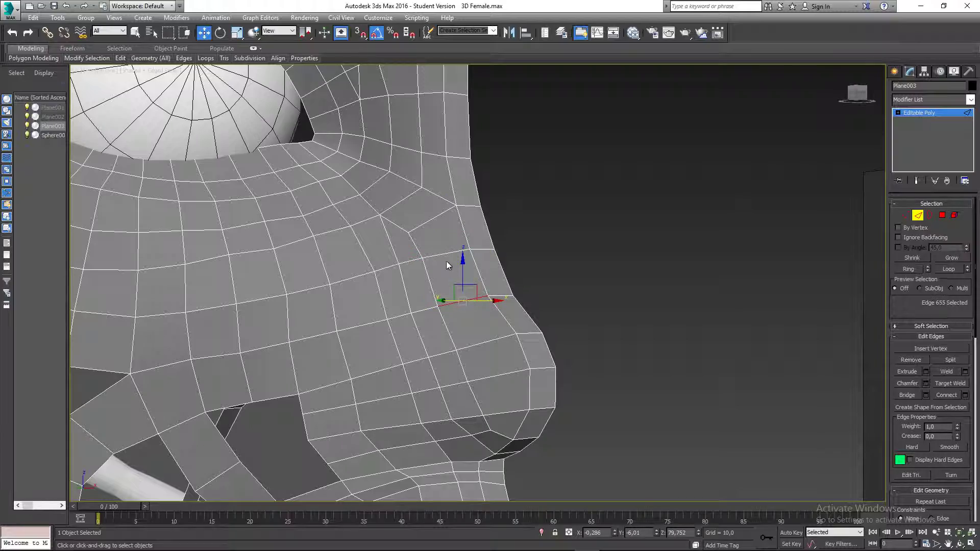
{"action": "left_click", "coordinate": [444, 254], "text": "shift"}
{"action": "middle_click_drag", "start_coordinate": [544, 326], "coordinate": [548, 279], "text": "alt"}
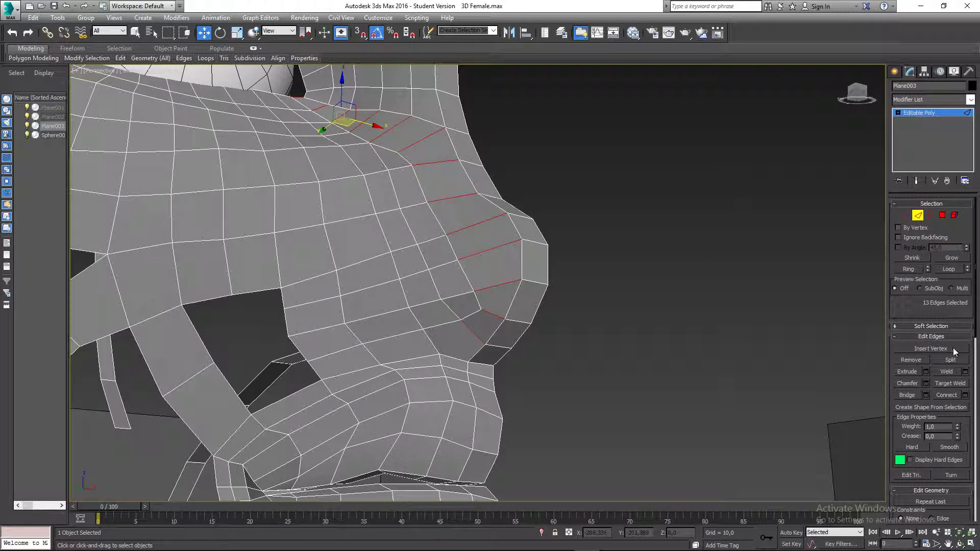
{"action": "left_click", "coordinate": [965, 396]}
{"action": "key", "text": "Return"}
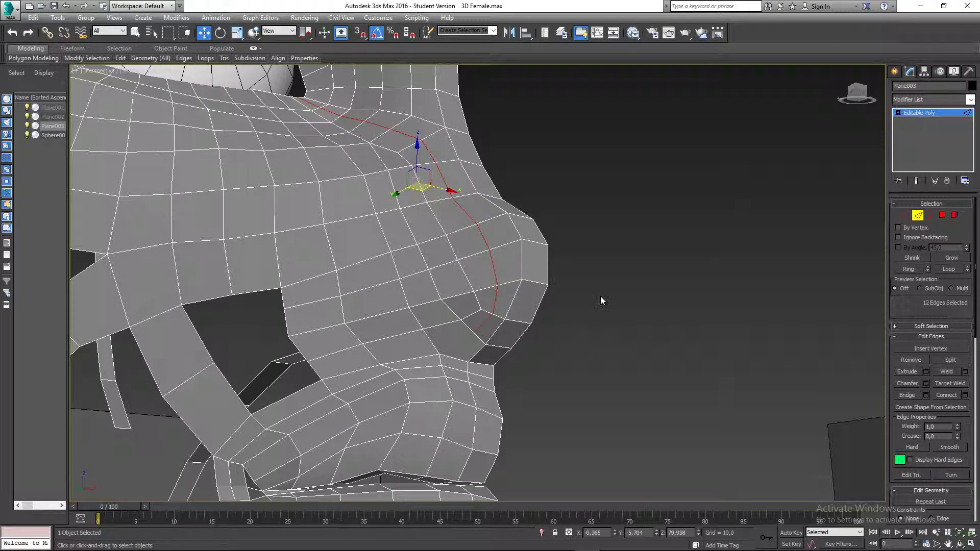
Switch the mesh to vertex level, select the vertex beside the nose tip and check the polygons around it up close
{"action": "left_click", "coordinate": [905, 215]}
{"action": "scroll", "coordinate": [644, 268], "scroll_direction": "down", "scroll_amount": 10}
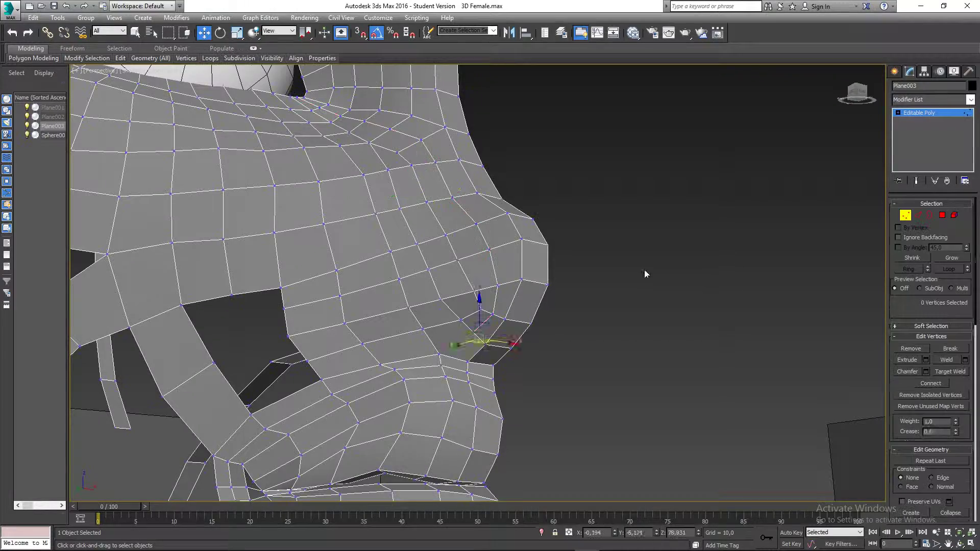
{"action": "scroll", "coordinate": [519, 310], "scroll_direction": "up", "scroll_amount": 2}
{"action": "scroll", "coordinate": [518, 310], "scroll_direction": "up", "scroll_amount": 4}
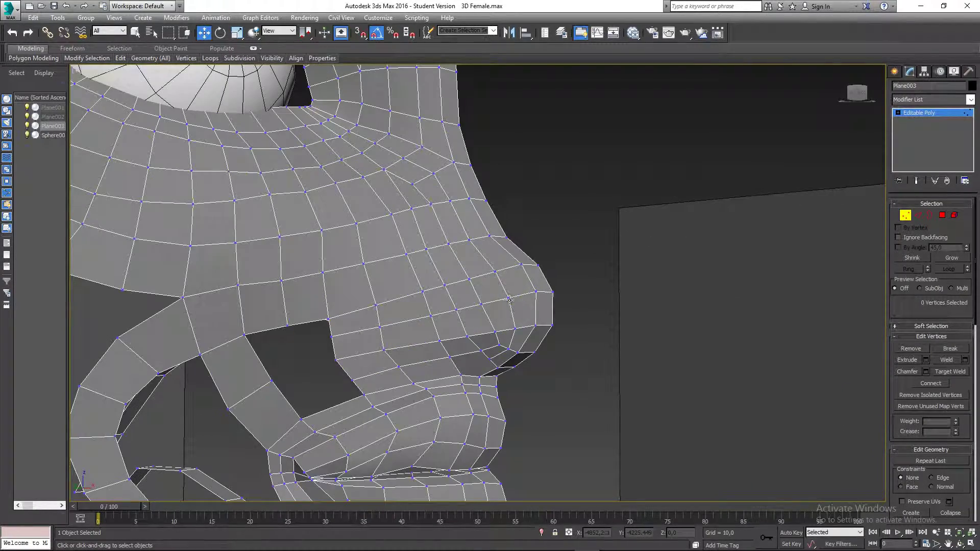
{"action": "left_click", "coordinate": [509, 303]}
{"action": "middle_click_drag", "start_coordinate": [510, 303], "coordinate": [486, 294], "text": "alt"}
{"action": "scroll", "coordinate": [482, 379], "scroll_direction": "up", "scroll_amount": 5}
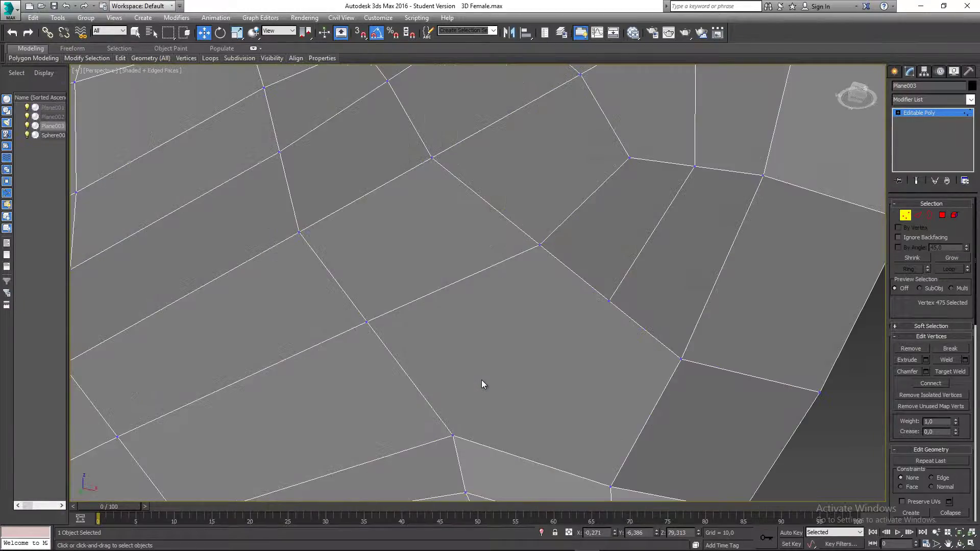
{"action": "scroll", "coordinate": [485, 357], "scroll_direction": "down", "scroll_amount": 5}
{"action": "right_click", "coordinate": [505, 320]}
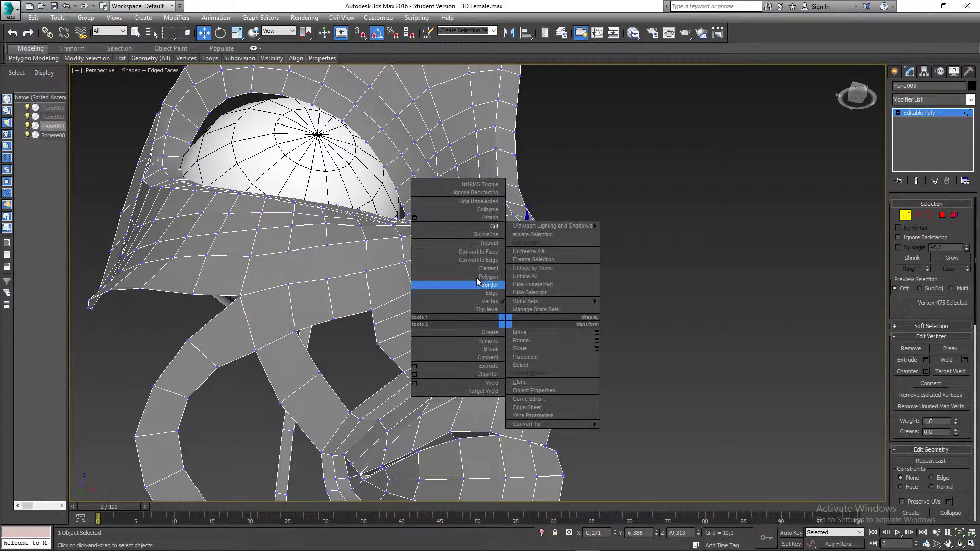
{"action": "left_click", "coordinate": [494, 226]}
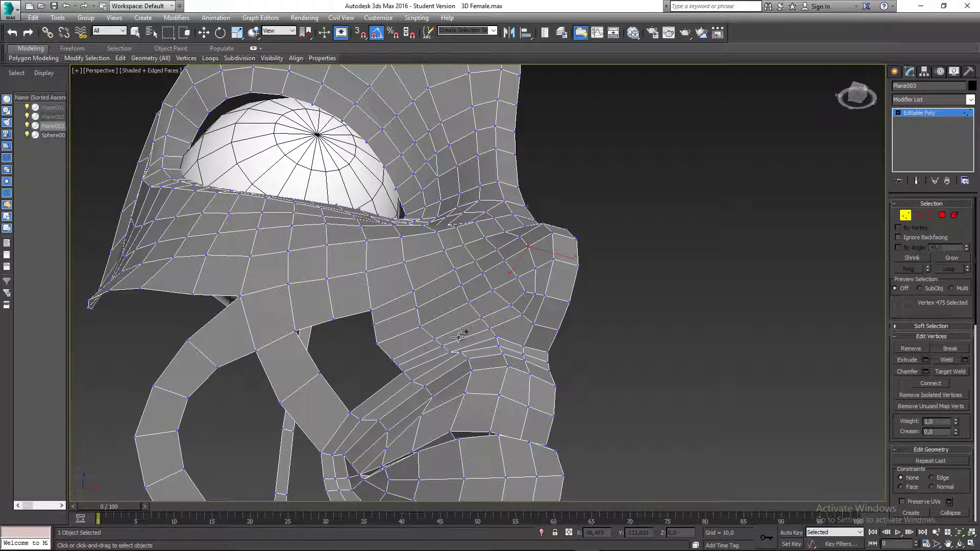
{"action": "right_click", "coordinate": [559, 318]}
Adjust the inner vertices on the lower nose side, checking their placement in profile and from the front
{"action": "middle_click_drag", "start_coordinate": [584, 332], "coordinate": [488, 340], "text": "alt"}
{"action": "scroll", "coordinate": [488, 296], "scroll_direction": "up", "scroll_amount": 4}
{"action": "middle_click_drag", "start_coordinate": [507, 273], "coordinate": [489, 334]}
{"action": "middle_click_drag", "start_coordinate": [503, 368], "coordinate": [549, 327], "text": "alt"}
{"action": "scroll", "coordinate": [539, 322], "scroll_direction": "down", "scroll_amount": 3}
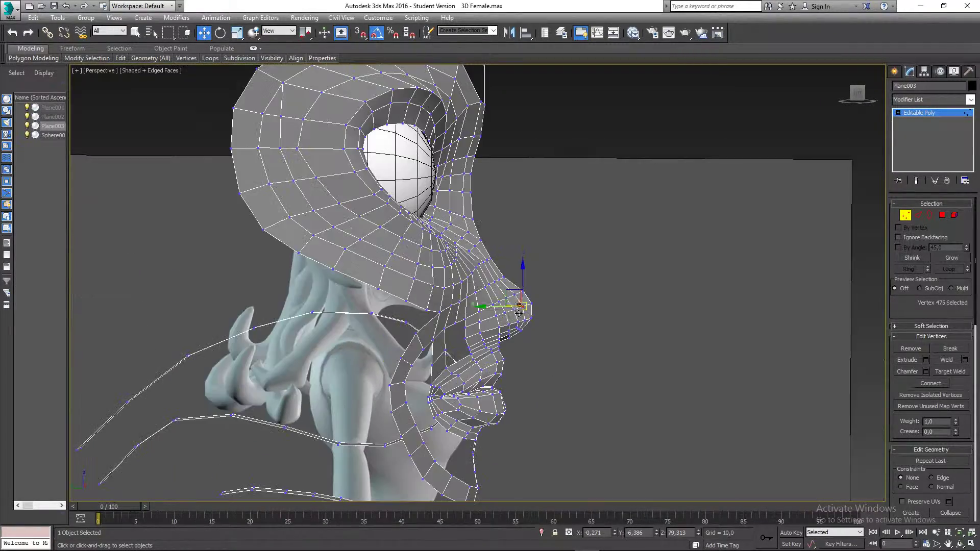
{"action": "scroll", "coordinate": [515, 305], "scroll_direction": "up", "scroll_amount": 3}
{"action": "left_click", "coordinate": [563, 295]}
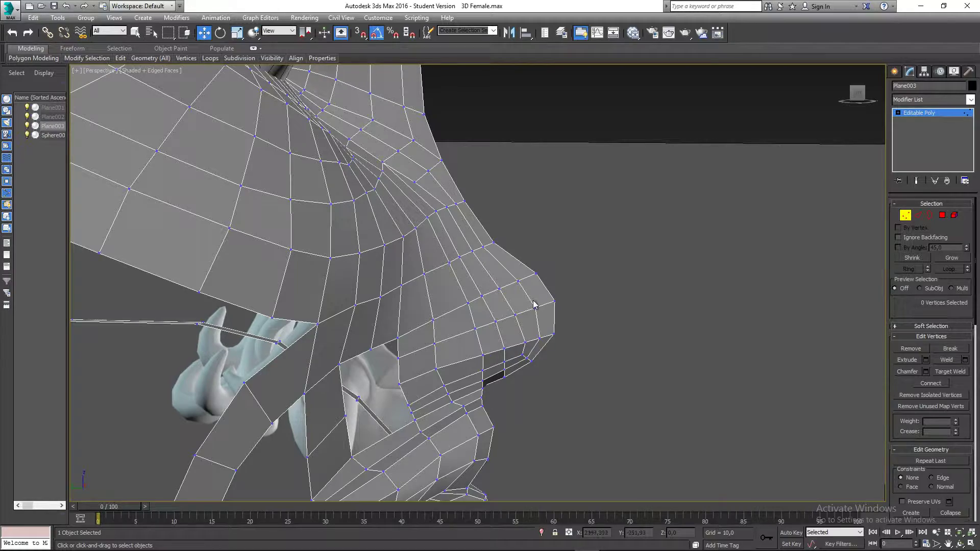
{"action": "middle_click_drag", "start_coordinate": [528, 304], "coordinate": [532, 313]}
{"action": "left_click", "coordinate": [482, 337]}
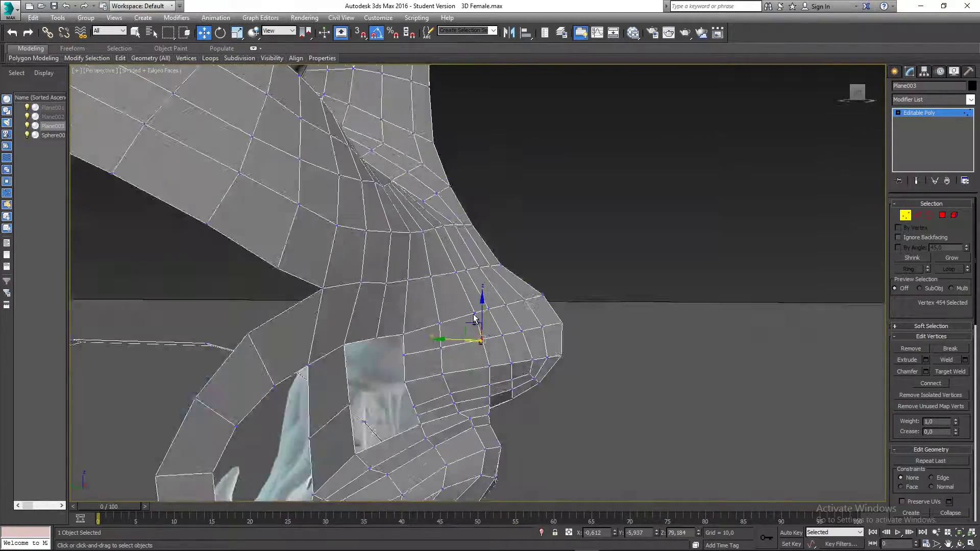
{"action": "middle_click_drag", "start_coordinate": [482, 337], "coordinate": [510, 335], "text": "alt"}
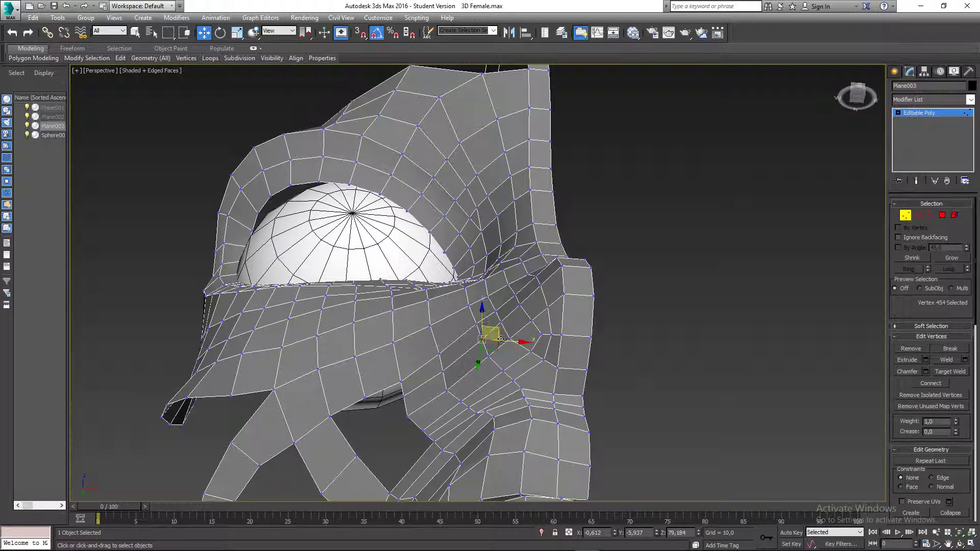
{"action": "left_click", "coordinate": [502, 323]}
{"action": "left_click_drag", "start_coordinate": [513, 331], "coordinate": [522, 311]}
{"action": "left_click", "coordinate": [519, 305]}
{"action": "middle_click_drag", "start_coordinate": [521, 312], "coordinate": [493, 325], "text": "alt"}
Shift the two vertices on the upper nose side toward the nose bridge to even out the vertical line
{"action": "left_click", "coordinate": [488, 294]}
{"action": "left_click", "coordinate": [468, 234]}
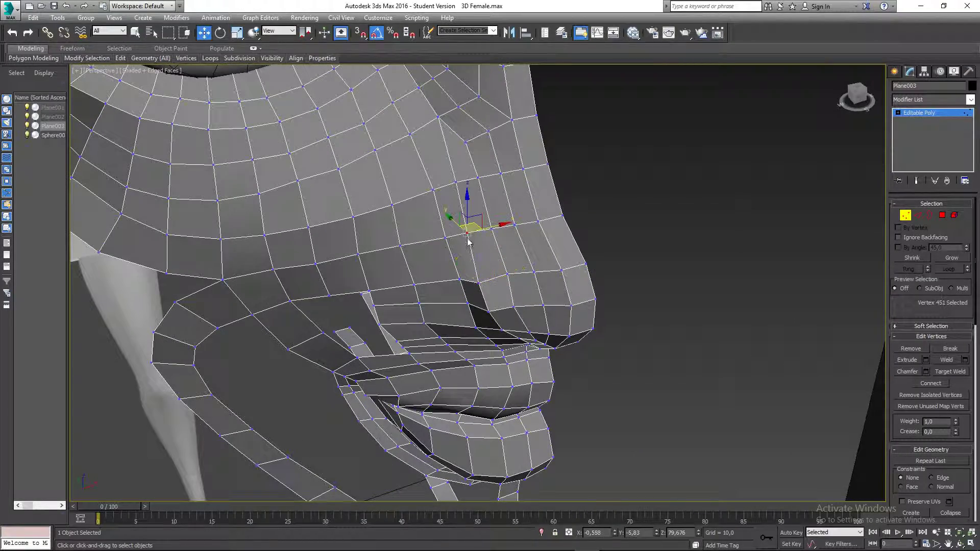
{"action": "middle_click_drag", "start_coordinate": [468, 233], "coordinate": [485, 227], "text": "alt"}
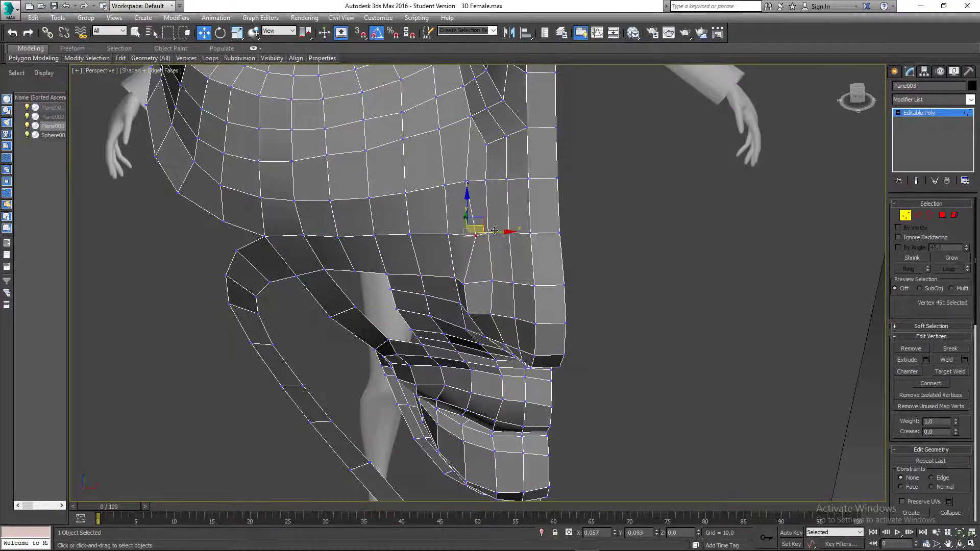
{"action": "left_click", "coordinate": [467, 180]}
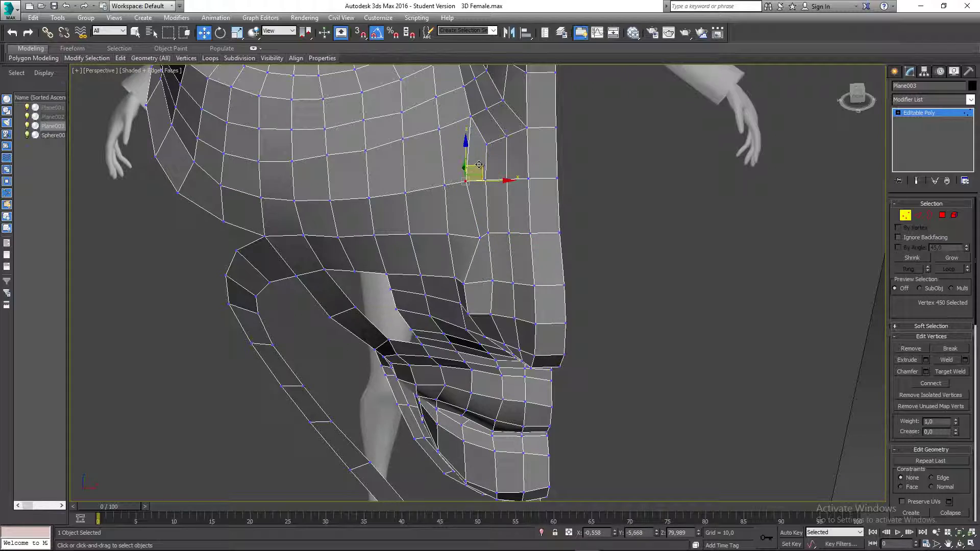
{"action": "left_click_drag", "start_coordinate": [478, 164], "coordinate": [489, 166]}
{"action": "middle_click_drag", "start_coordinate": [490, 165], "coordinate": [542, 162], "text": "alt"}
Move two vertices further down the nose side to straighten the flow of edges toward the nostril area
{"action": "left_click", "coordinate": [508, 224]}
{"action": "left_click_drag", "start_coordinate": [499, 208], "coordinate": [494, 210]}
{"action": "middle_click_drag", "start_coordinate": [531, 236], "coordinate": [523, 315], "text": "alt"}
{"action": "left_click", "coordinate": [506, 296]}
{"action": "left_click_drag", "start_coordinate": [490, 280], "coordinate": [508, 276]}
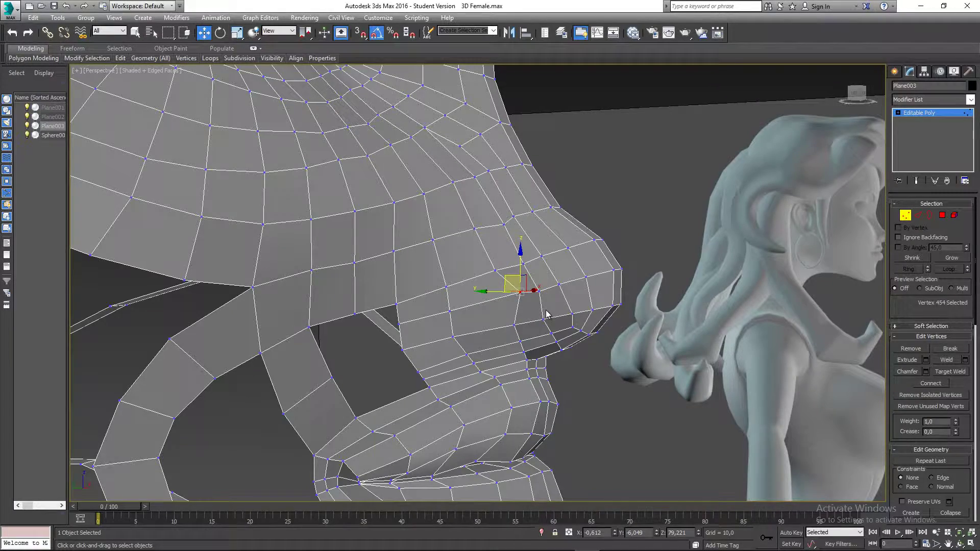
In the Left view, reposition the vertices in the rows above the nostril area to space the side polygons evenly
{"action": "key", "text": "l"}
{"action": "scroll", "coordinate": [557, 290], "scroll_direction": "up", "scroll_amount": 5}
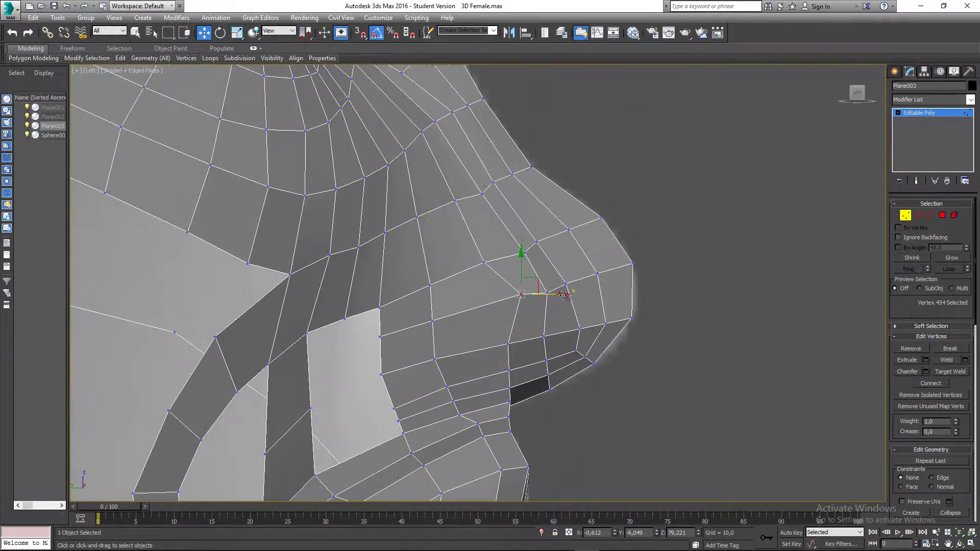
{"action": "left_click_drag", "start_coordinate": [524, 276], "coordinate": [485, 246]}
{"action": "left_click", "coordinate": [483, 262]}
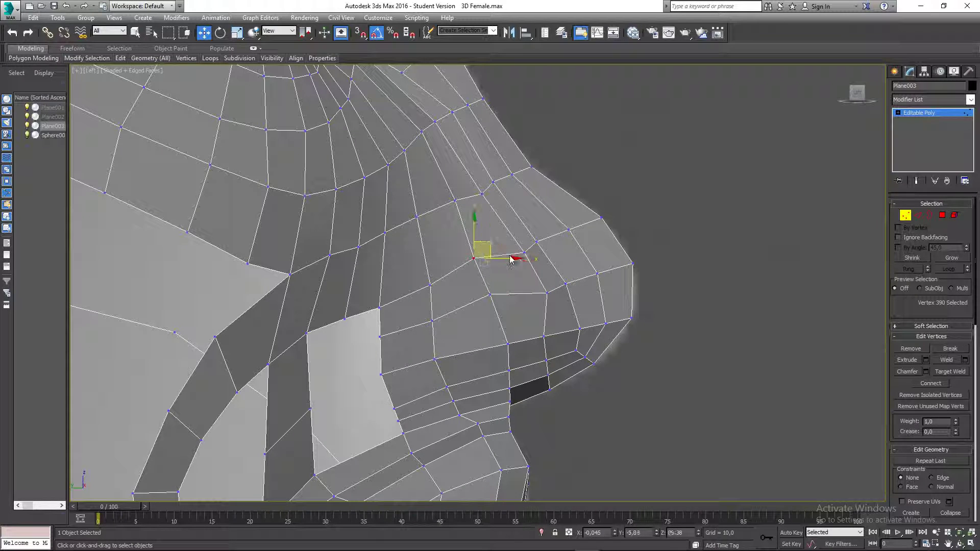
{"action": "left_click", "coordinate": [546, 293]}
{"action": "left_click_drag", "start_coordinate": [559, 278], "coordinate": [550, 275]}
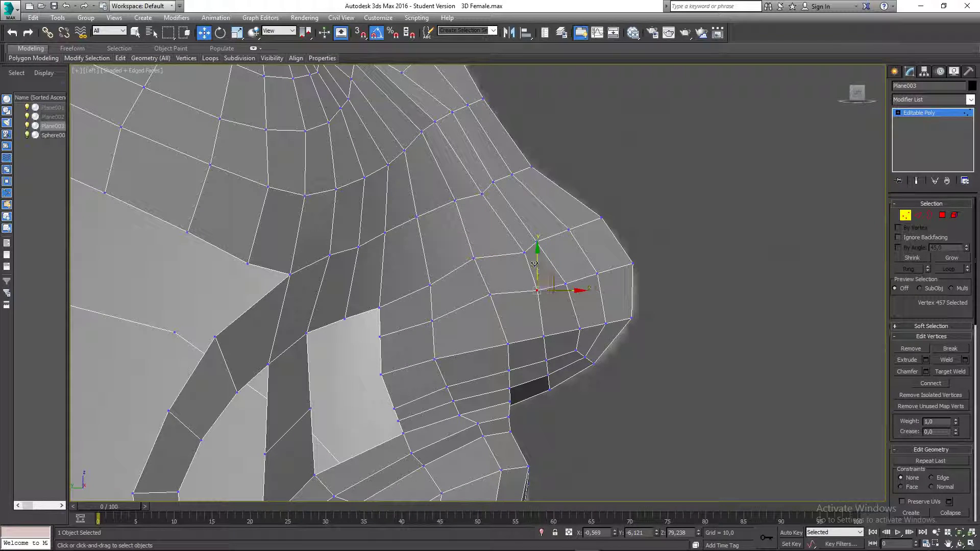
{"action": "left_click", "coordinate": [525, 253]}
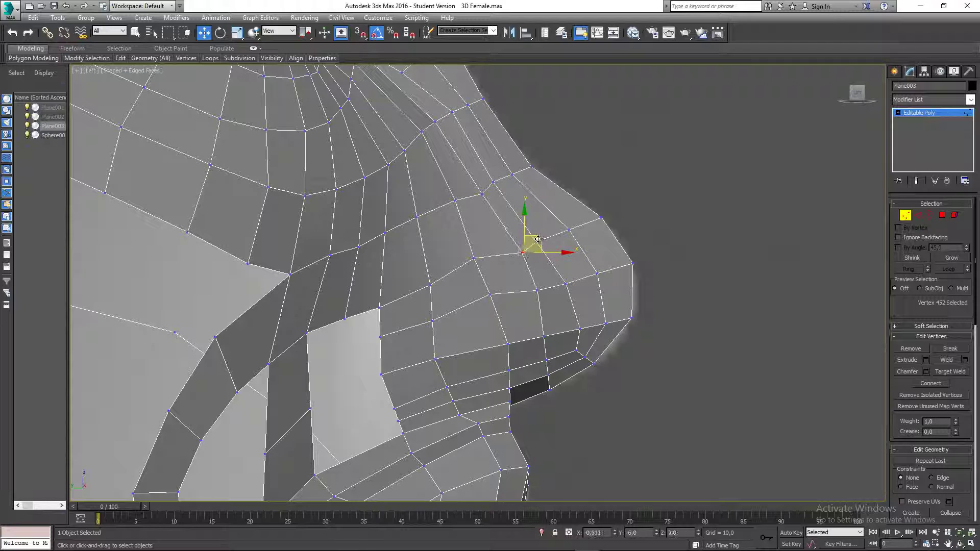
{"action": "left_click_drag", "start_coordinate": [538, 239], "coordinate": [535, 239]}
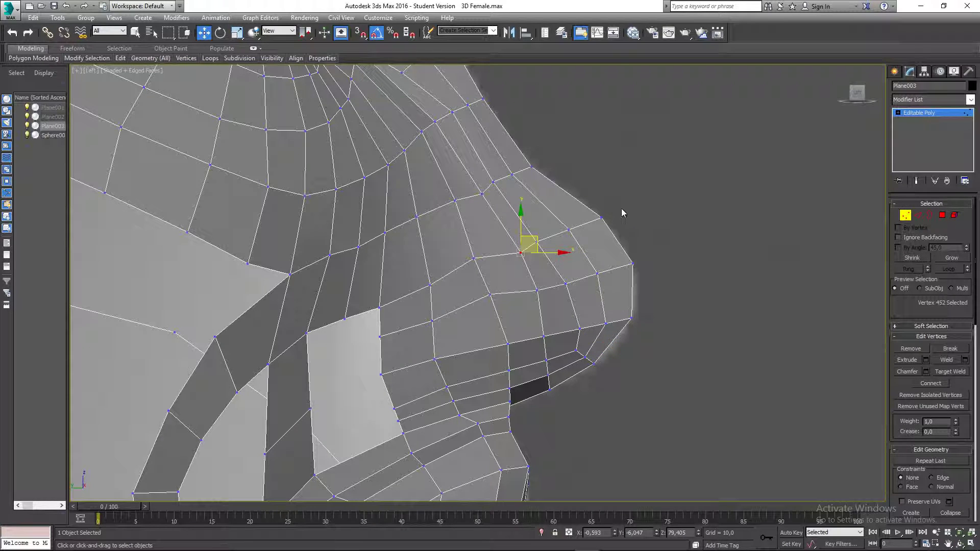
Move the profile vertices at the nose tip to follow the reference silhouette and clear the selection
{"action": "left_click", "coordinate": [598, 221]}
{"action": "left_click_drag", "start_coordinate": [618, 200], "coordinate": [625, 266]}
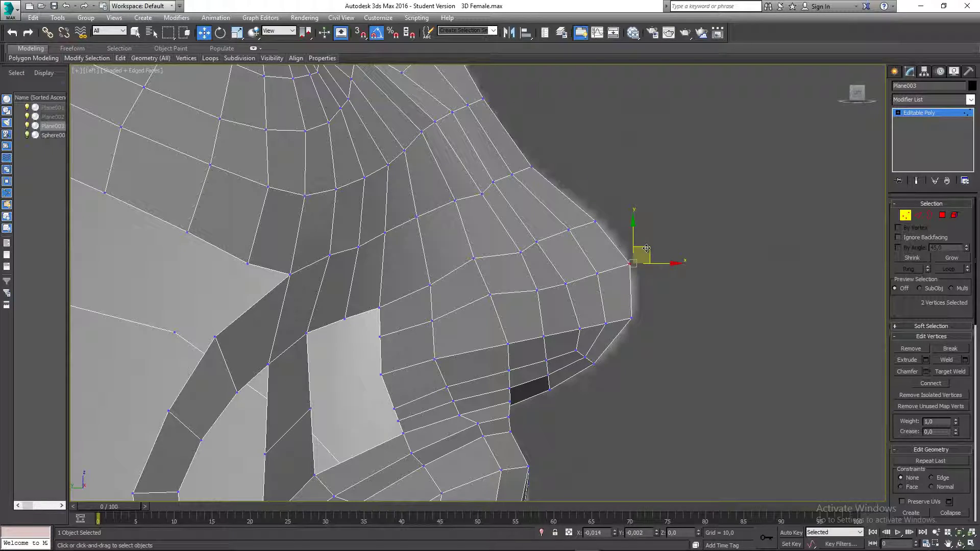
{"action": "left_click", "coordinate": [610, 194]}
{"action": "scroll", "coordinate": [620, 191], "scroll_direction": "down", "scroll_amount": 6}
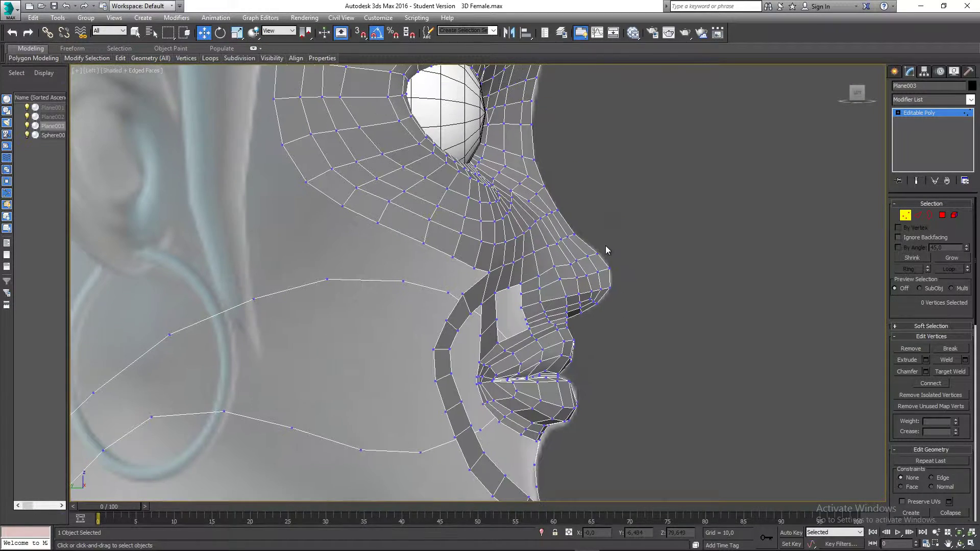
{"action": "middle_click_drag", "start_coordinate": [587, 263], "coordinate": [497, 217]}
Back in the Perspective view, adjust the vertices beside the nose tip along the newly connected vertical line
{"action": "key", "text": "p"}
{"action": "scroll", "coordinate": [567, 267], "scroll_direction": "down", "scroll_amount": 5}
{"action": "scroll", "coordinate": [515, 231], "scroll_direction": "up", "scroll_amount": 3}
{"action": "middle_click_drag", "start_coordinate": [497, 217], "coordinate": [538, 324]}
{"action": "left_click", "coordinate": [518, 297]}
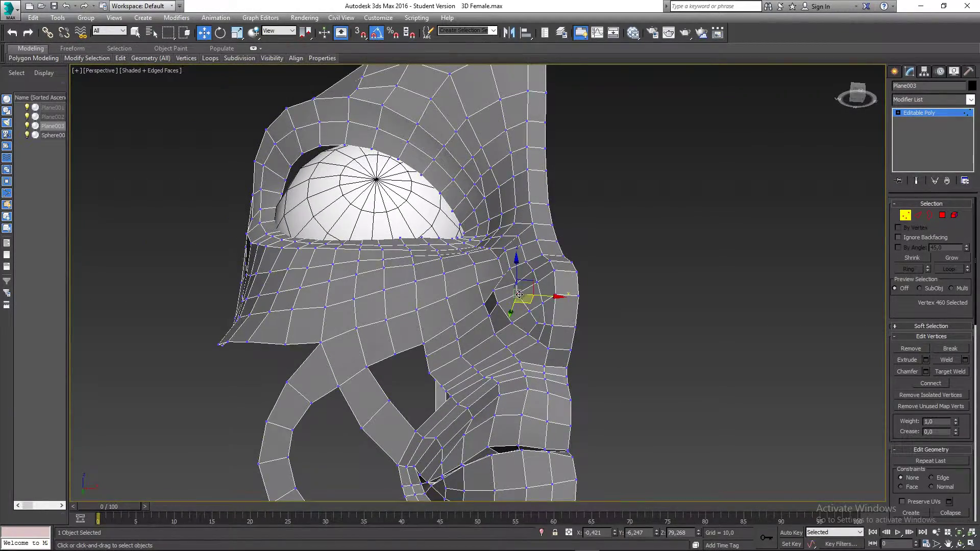
{"action": "scroll", "coordinate": [520, 298], "scroll_direction": "up", "scroll_amount": 5}
{"action": "left_click_drag", "start_coordinate": [526, 298], "coordinate": [508, 272]}
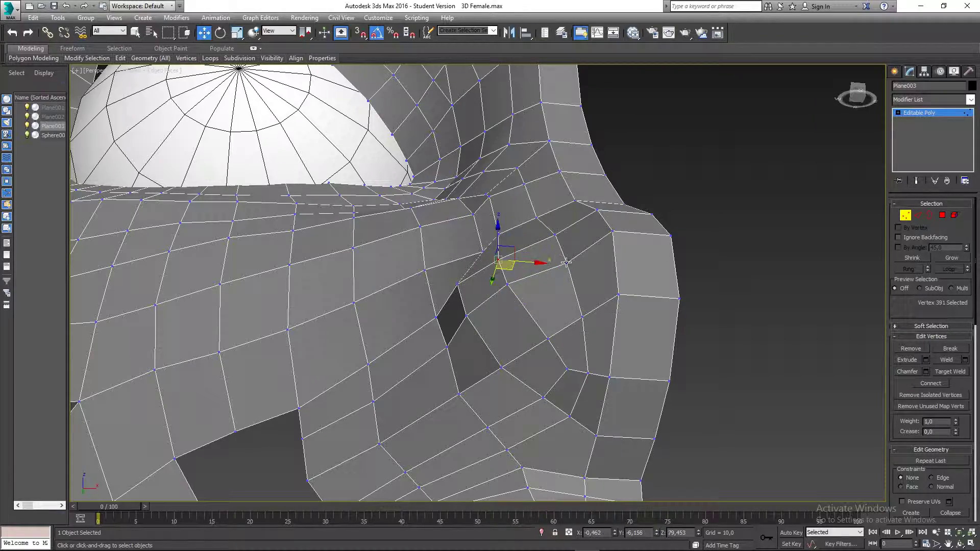
{"action": "left_click", "coordinate": [566, 263]}
{"action": "middle_click_drag", "start_coordinate": [568, 264], "coordinate": [648, 306], "text": "alt"}
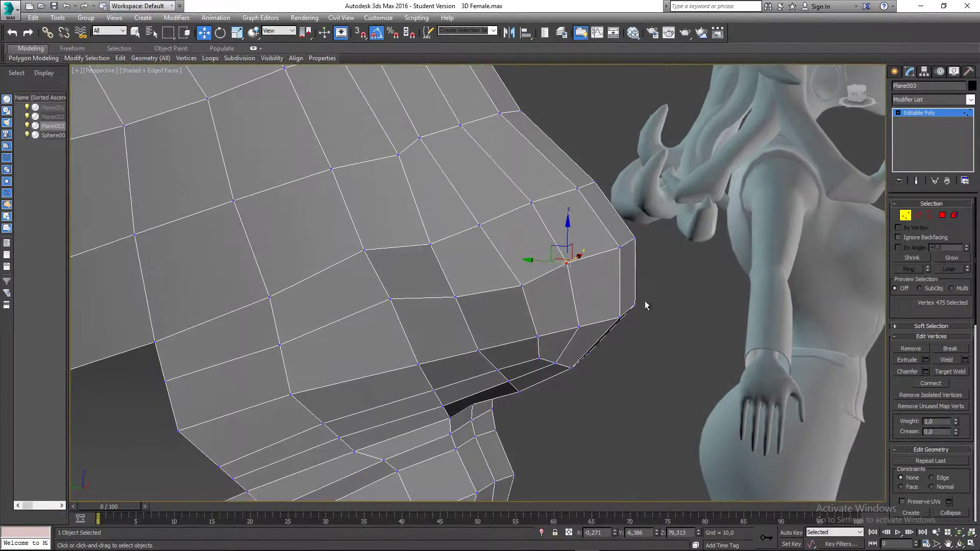
{"action": "left_click", "coordinate": [531, 200]}
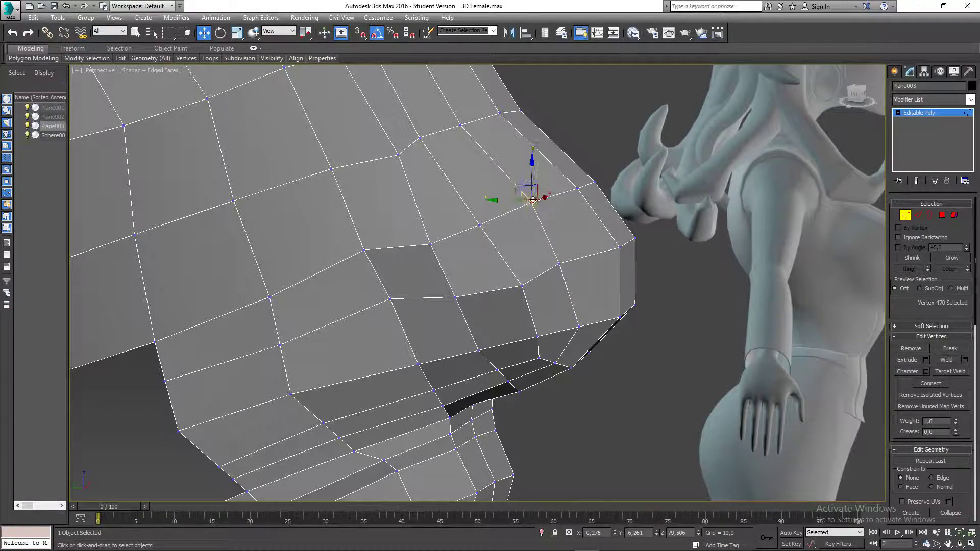
{"action": "left_click_drag", "start_coordinate": [521, 186], "coordinate": [513, 189]}
Shift four vertices on the side of the nose from front and profile angles to even out the two rows above the nostril area
{"action": "middle_click_drag", "start_coordinate": [519, 240], "coordinate": [464, 221], "text": "alt"}
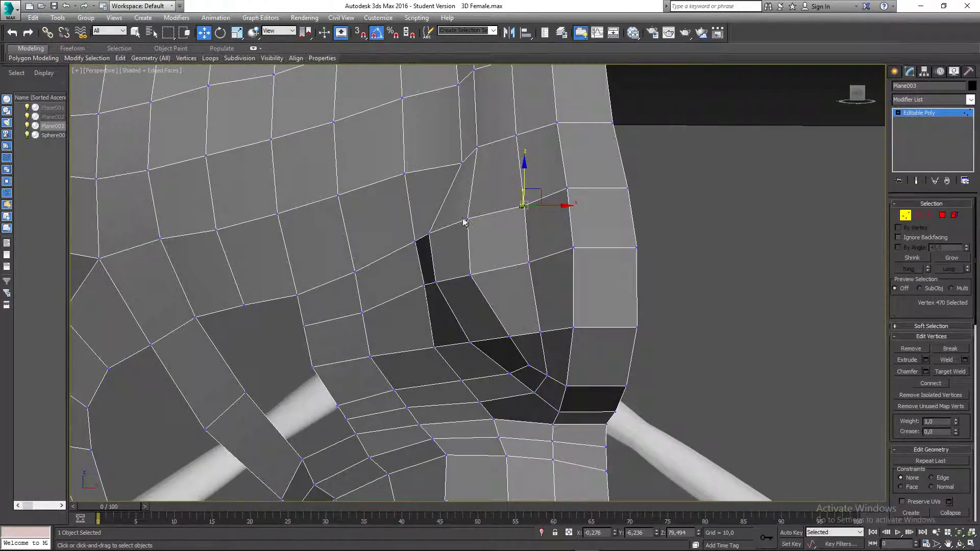
{"action": "left_click", "coordinate": [466, 218]}
{"action": "left_click_drag", "start_coordinate": [485, 205], "coordinate": [442, 225]}
{"action": "left_click", "coordinate": [427, 233]}
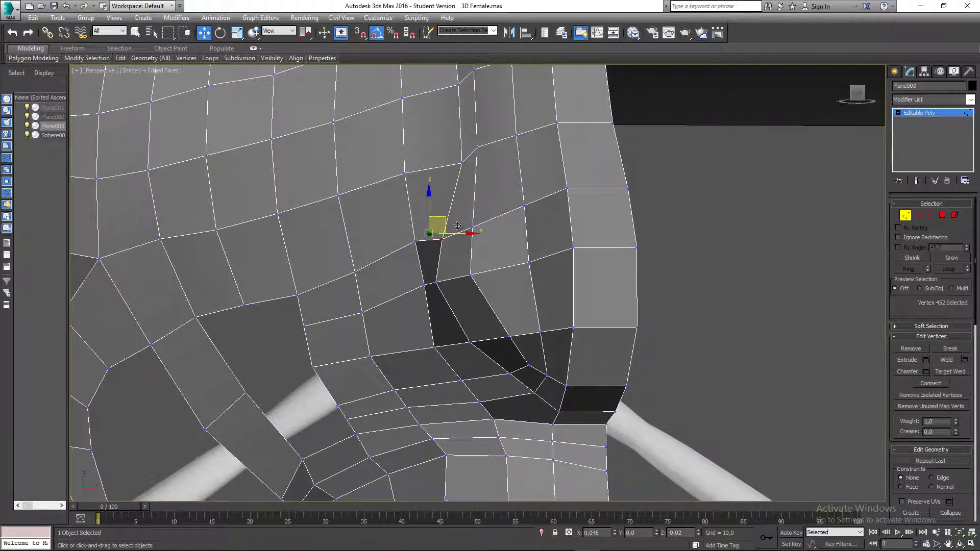
{"action": "middle_click_drag", "start_coordinate": [443, 260], "coordinate": [510, 269], "text": "alt"}
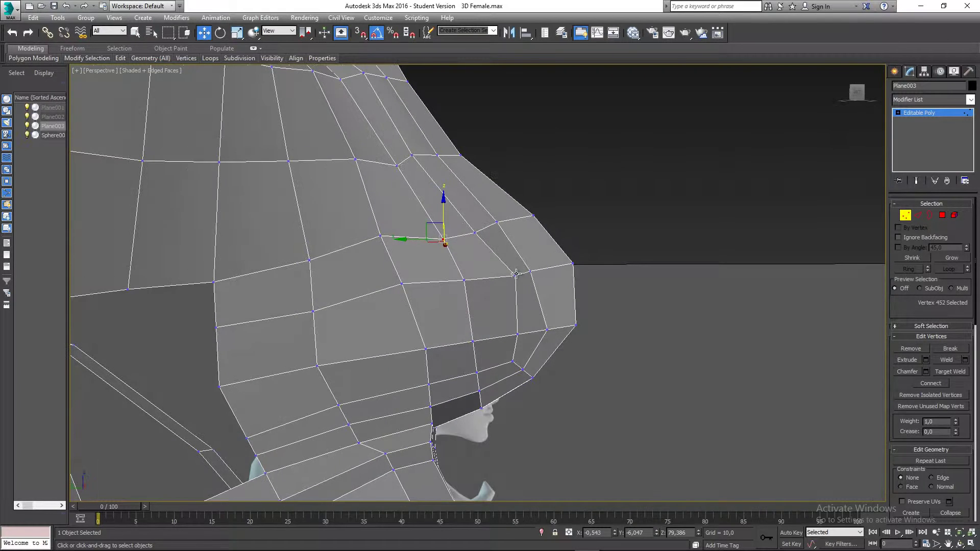
{"action": "left_click", "coordinate": [510, 272]}
{"action": "left_click_drag", "start_coordinate": [508, 271], "coordinate": [442, 266]}
{"action": "left_click", "coordinate": [463, 279]}
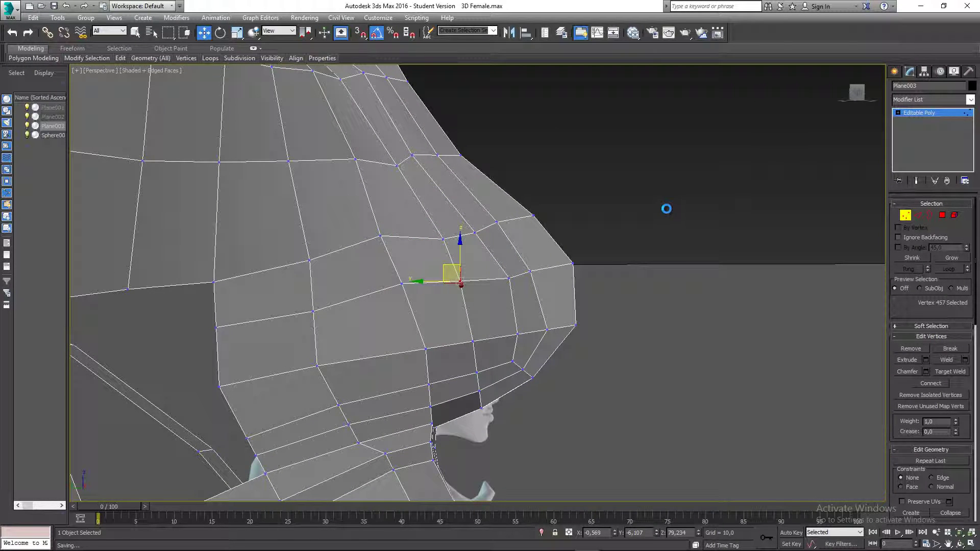
Refine the depth and position of the inner vertex in the crease above the nostril area from two angles
{"action": "left_click", "coordinate": [548, 277]}
{"action": "middle_click_drag", "start_coordinate": [547, 274], "coordinate": [578, 309], "text": "alt"}
{"action": "left_click", "coordinate": [442, 282]}
{"action": "scroll", "coordinate": [458, 281], "scroll_direction": "up", "scroll_amount": 3}
{"action": "scroll", "coordinate": [458, 281], "scroll_direction": "down", "scroll_amount": 1}
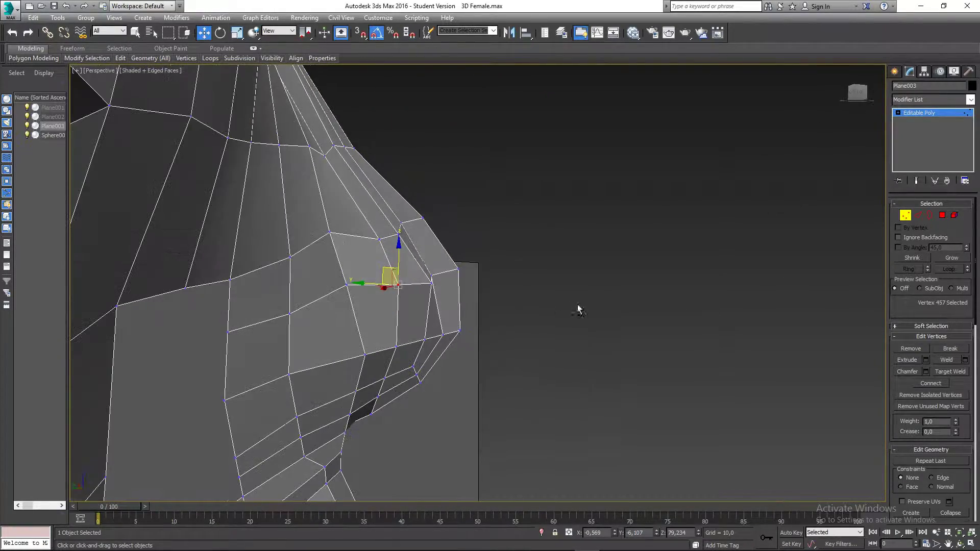
{"action": "left_click_drag", "start_coordinate": [397, 282], "coordinate": [380, 239]}
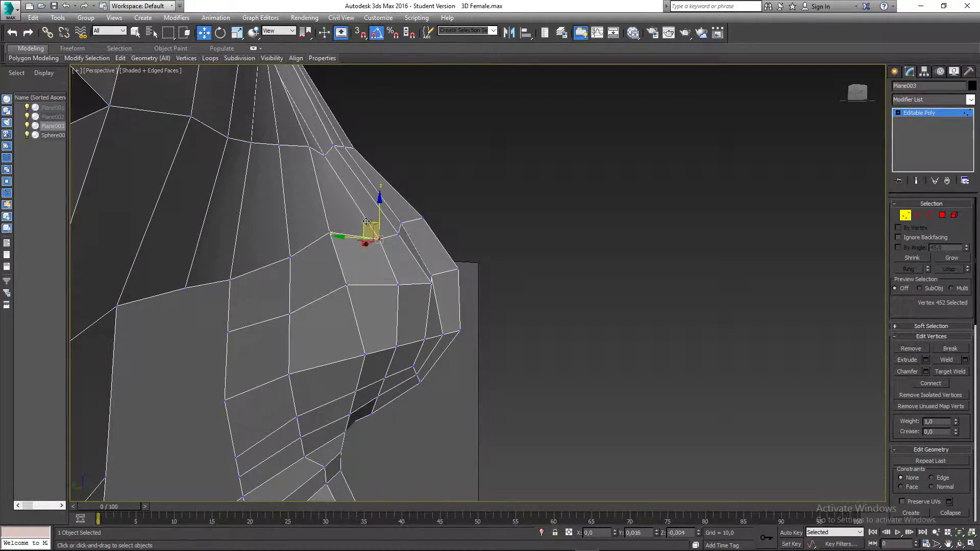
{"action": "middle_click_drag", "start_coordinate": [358, 238], "coordinate": [387, 250], "text": "alt"}
{"action": "left_click_drag", "start_coordinate": [387, 250], "coordinate": [399, 244]}
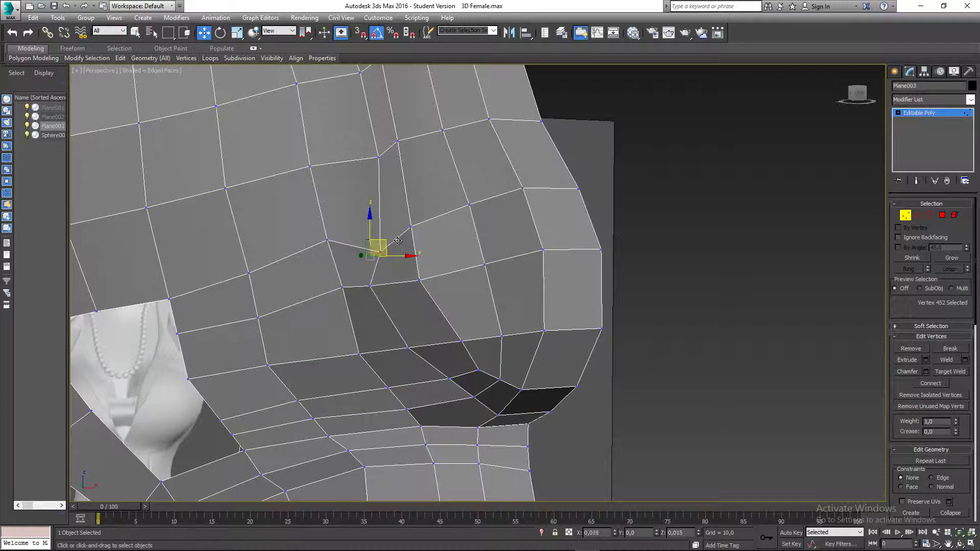
Lower the crease vertex's neighbour on the nose-tip side and move its cheek-side neighbour slightly toward the nose
{"action": "left_click", "coordinate": [412, 225]}
{"action": "left_click_drag", "start_coordinate": [425, 209], "coordinate": [434, 225]}
{"action": "left_click", "coordinate": [327, 240]}
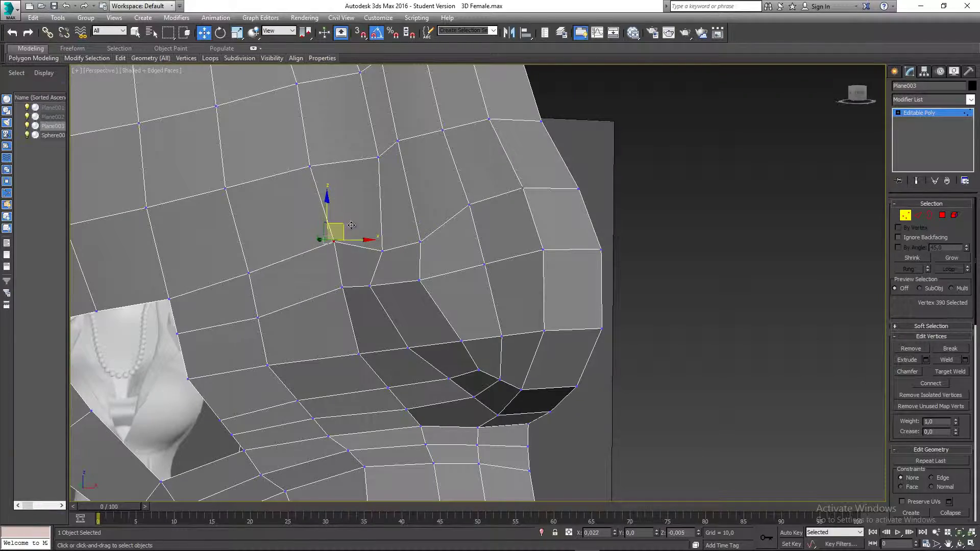
Adjust the crease vertex above the nostril area and its nose-side neighbour from the profile and front angles
{"action": "middle_click_drag", "start_coordinate": [285, 261], "coordinate": [464, 260], "text": "alt"}
{"action": "middle_click_drag", "start_coordinate": [463, 248], "coordinate": [388, 285], "text": "alt"}
{"action": "left_click", "coordinate": [394, 278]}
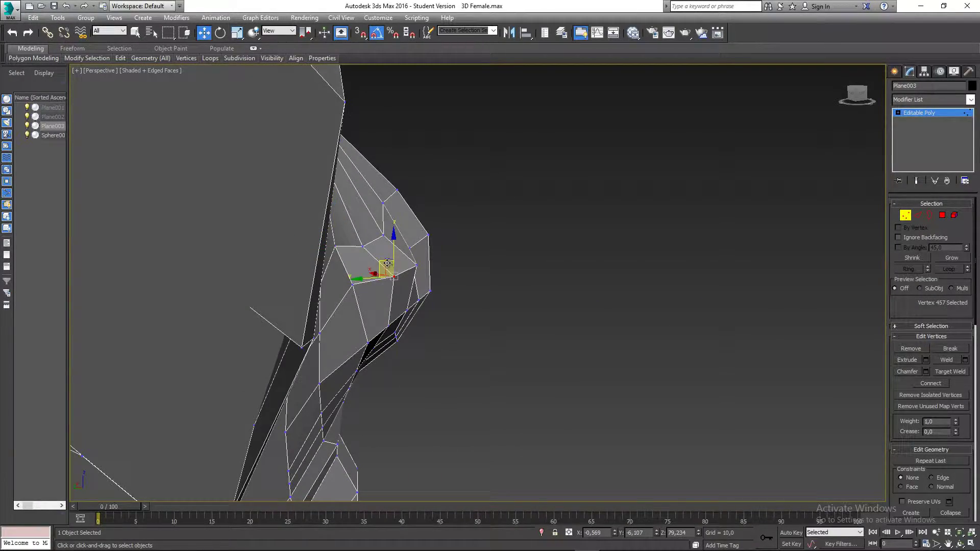
{"action": "left_click_drag", "start_coordinate": [388, 263], "coordinate": [409, 275]}
{"action": "left_click", "coordinate": [416, 265]}
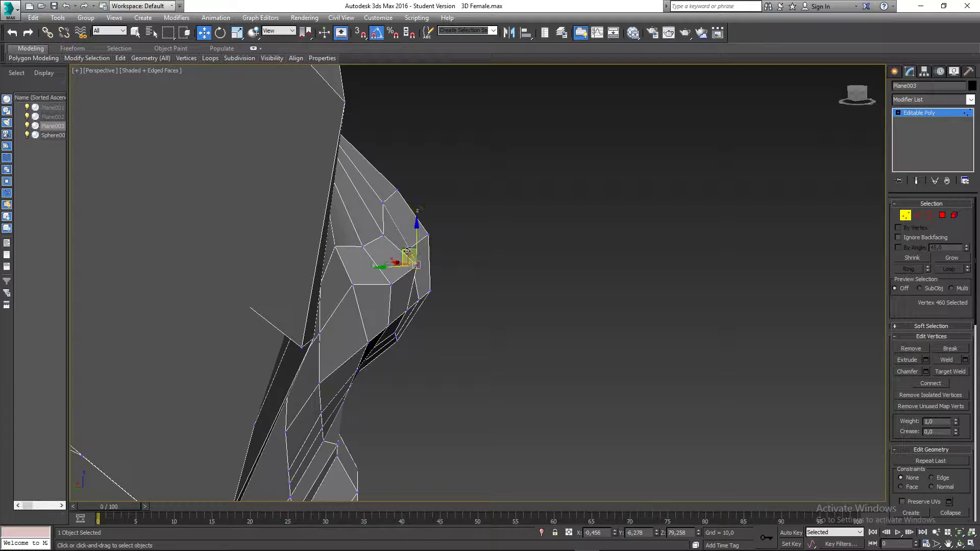
{"action": "scroll", "coordinate": [403, 259], "scroll_direction": "down", "scroll_amount": 8}
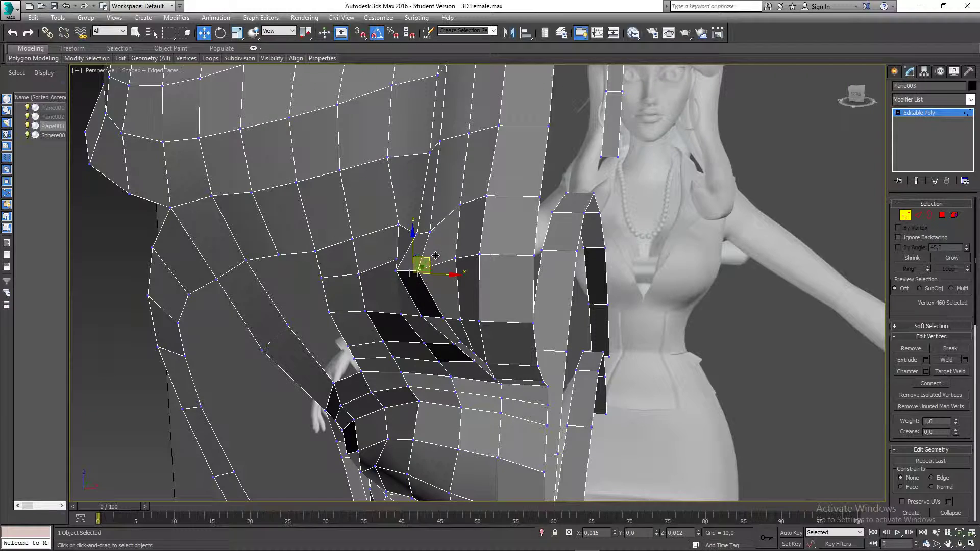
{"action": "left_click", "coordinate": [396, 269]}
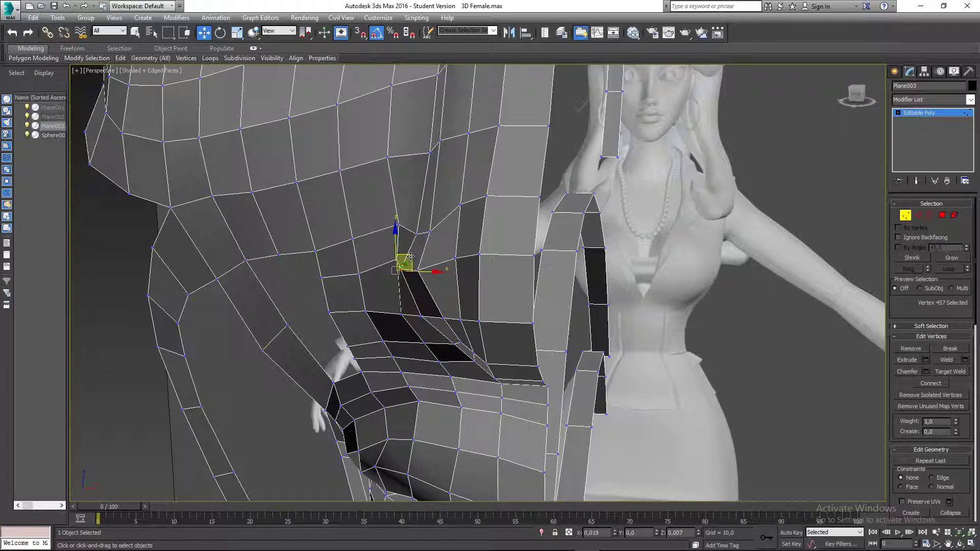
{"action": "left_click", "coordinate": [626, 255]}
Reposition the vertices on the side and underside of the nose from below to even out the nostril polygons
{"action": "scroll", "coordinate": [626, 255], "scroll_direction": "down", "scroll_amount": 10}
{"action": "scroll", "coordinate": [615, 260], "scroll_direction": "up", "scroll_amount": 10}
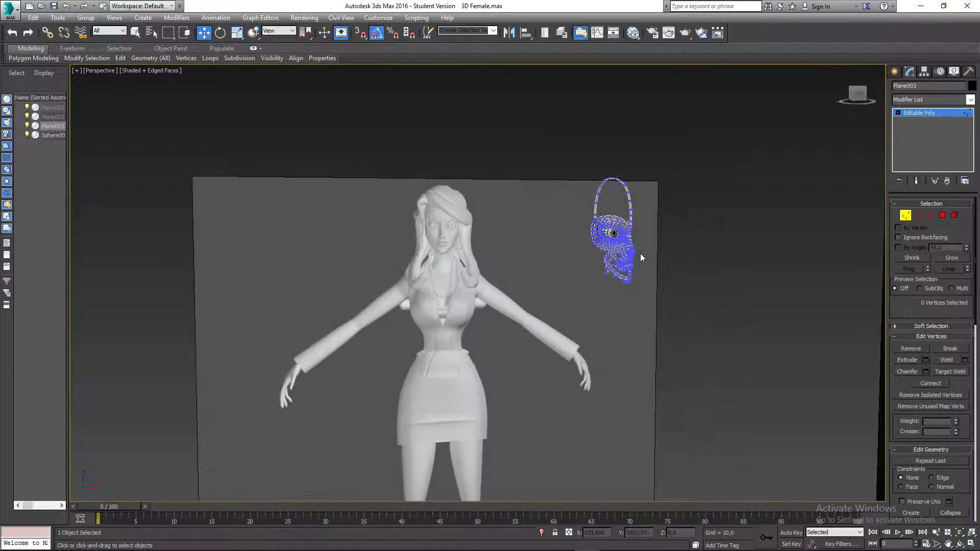
{"action": "left_click", "coordinate": [638, 249]}
{"action": "middle_click_drag", "start_coordinate": [639, 248], "coordinate": [591, 319], "text": "alt"}
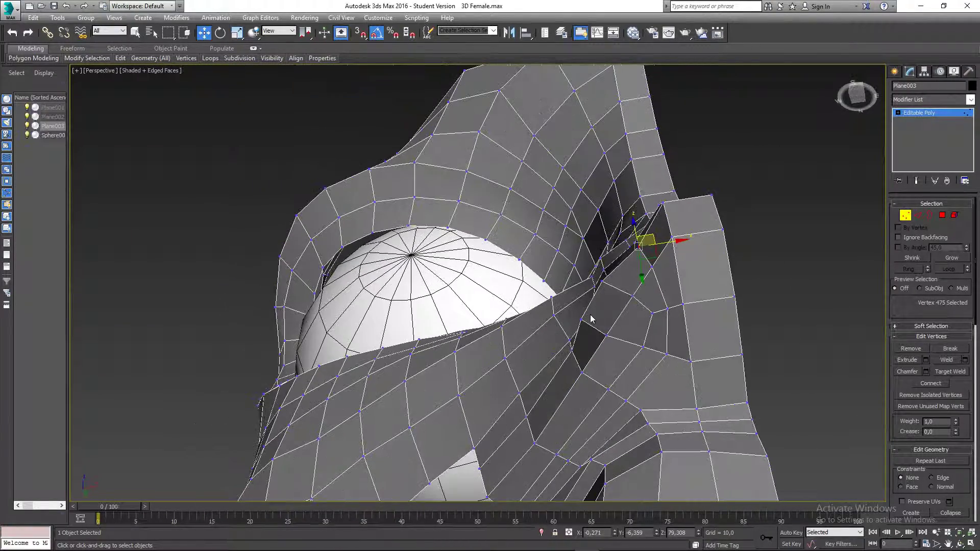
{"action": "left_click", "coordinate": [607, 336]}
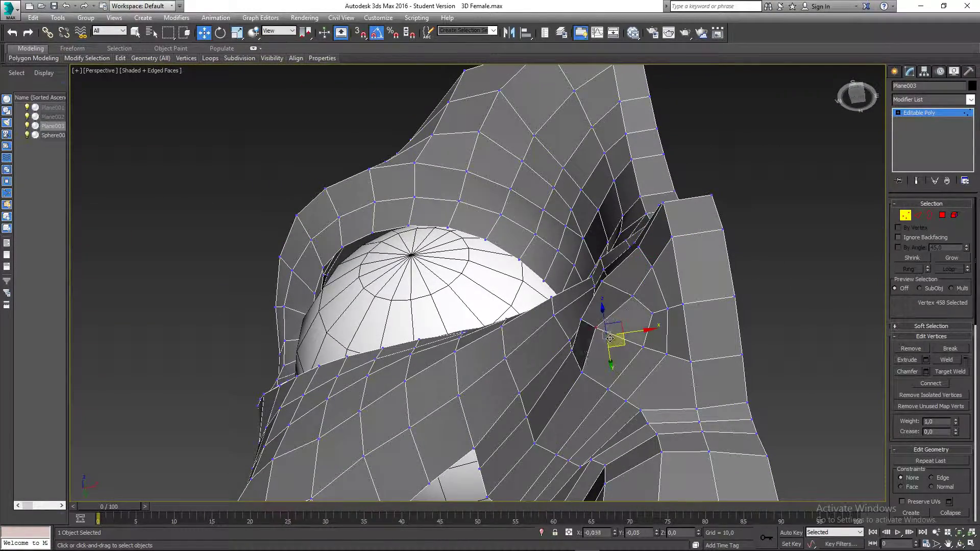
{"action": "left_click_drag", "start_coordinate": [610, 338], "coordinate": [646, 259]}
{"action": "left_click", "coordinate": [632, 294]}
{"action": "left_click", "coordinate": [653, 266]}
{"action": "middle_click_drag", "start_coordinate": [662, 301], "coordinate": [715, 357], "text": "alt"}
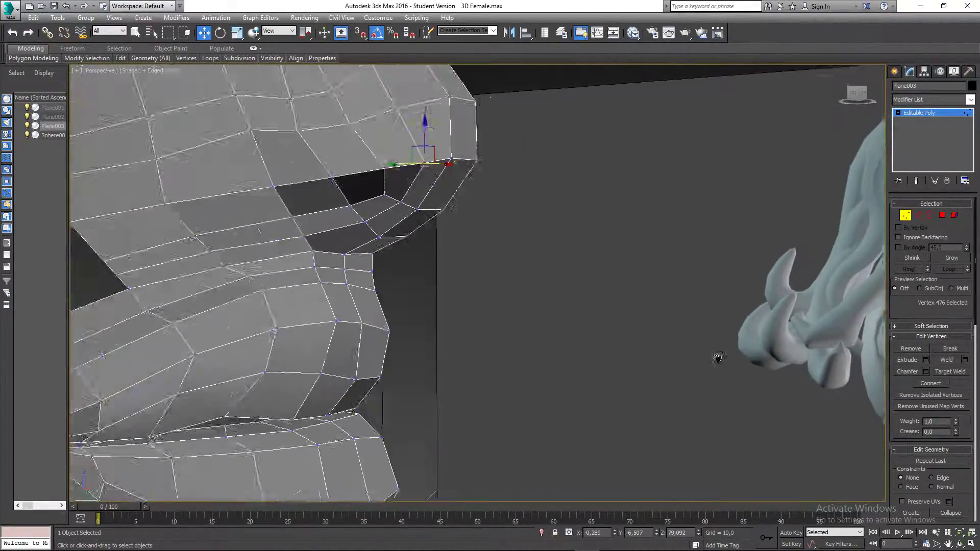
In the Left view, raise the inner vertices on the underside of the nose toward the row above
{"action": "key", "text": "l"}
{"action": "scroll", "coordinate": [573, 305], "scroll_direction": "up", "scroll_amount": 3}
{"action": "scroll", "coordinate": [574, 305], "scroll_direction": "up", "scroll_amount": 2}
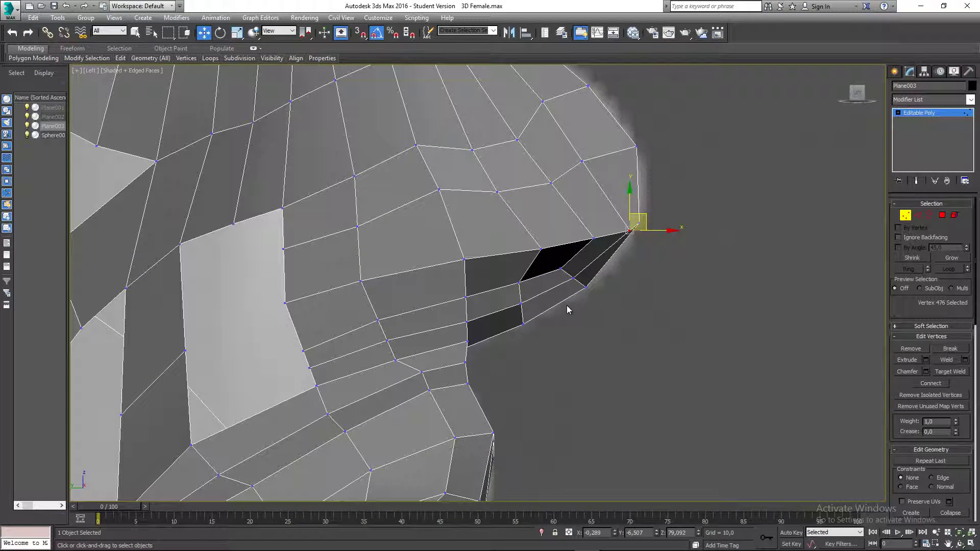
{"action": "left_click", "coordinate": [521, 304]}
{"action": "left_click_drag", "start_coordinate": [532, 297], "coordinate": [531, 276]}
{"action": "left_click", "coordinate": [573, 276]}
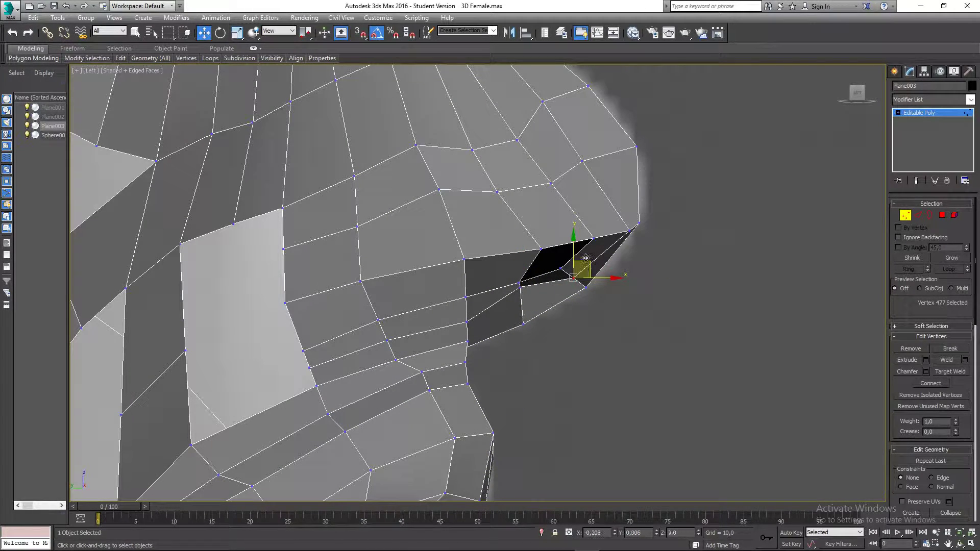
{"action": "left_click_drag", "start_coordinate": [585, 258], "coordinate": [530, 281]}
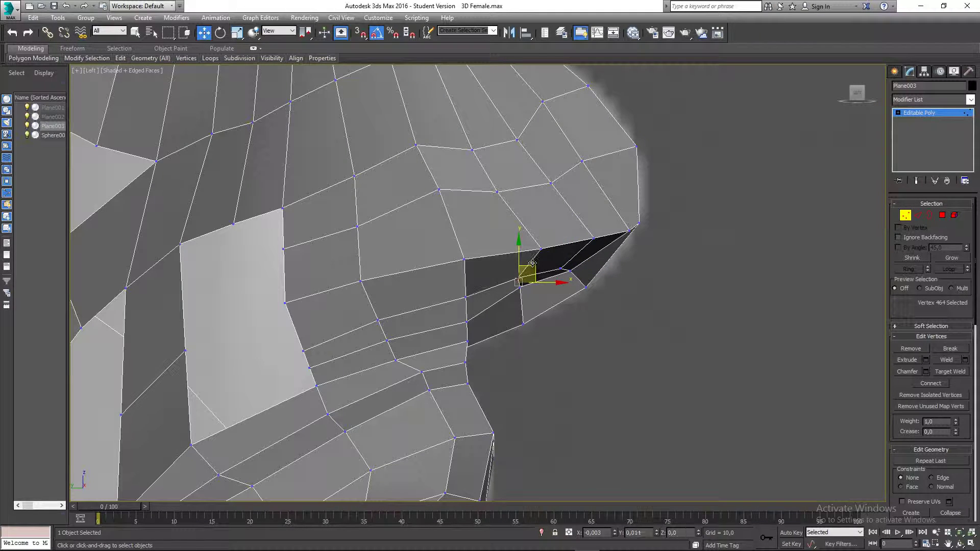
Even out the inner nostril vertices in profile and raise the vertices along the nose's bottom edge slightly
{"action": "left_click", "coordinate": [561, 267]}
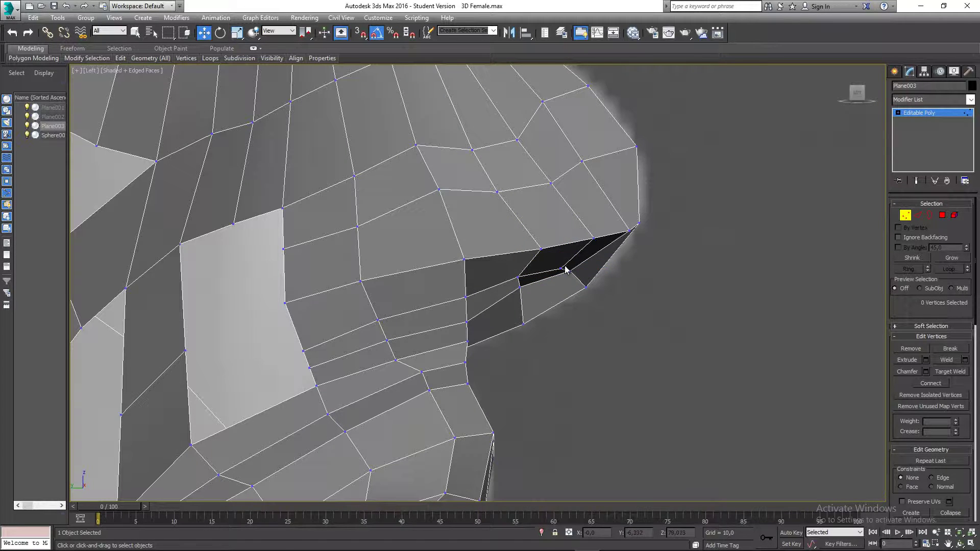
{"action": "left_click_drag", "start_coordinate": [574, 253], "coordinate": [533, 280]}
{"action": "left_click", "coordinate": [520, 286]}
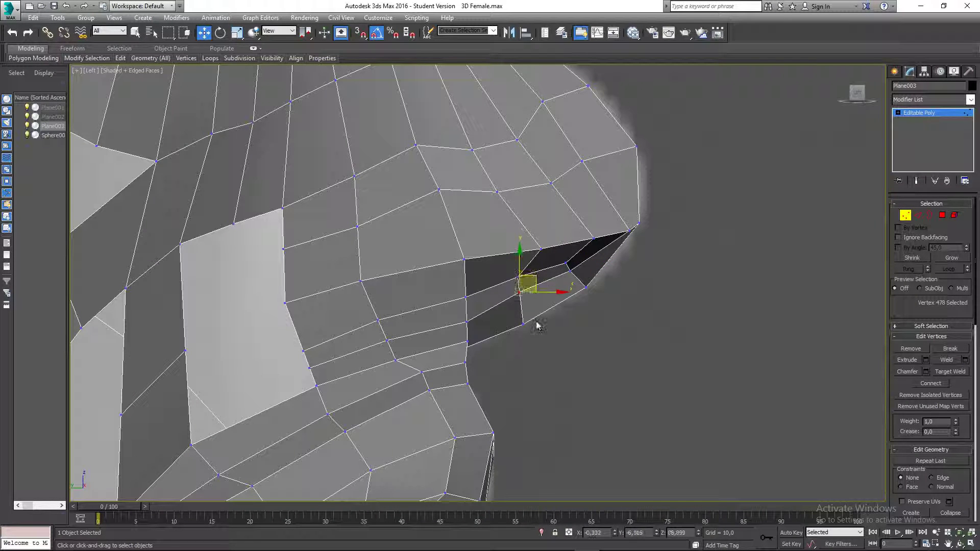
{"action": "left_click_drag", "start_coordinate": [529, 332], "coordinate": [598, 277]}
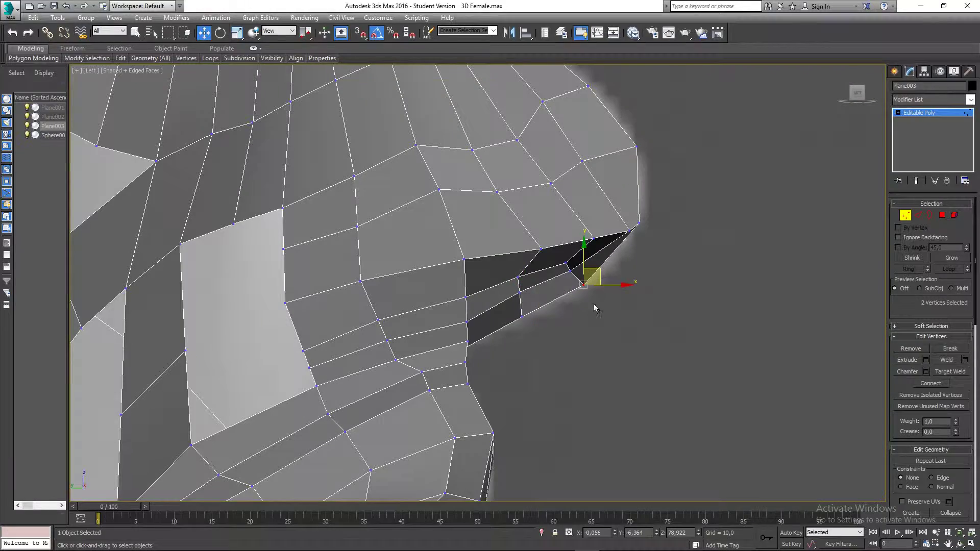
Return to the Perspective view and examine the nose underside and surrounding face mesh from several angles
{"action": "middle_click_drag", "start_coordinate": [593, 304], "coordinate": [517, 312]}
{"action": "key", "text": "p"}
{"action": "scroll", "coordinate": [614, 326], "scroll_direction": "down", "scroll_amount": 2}
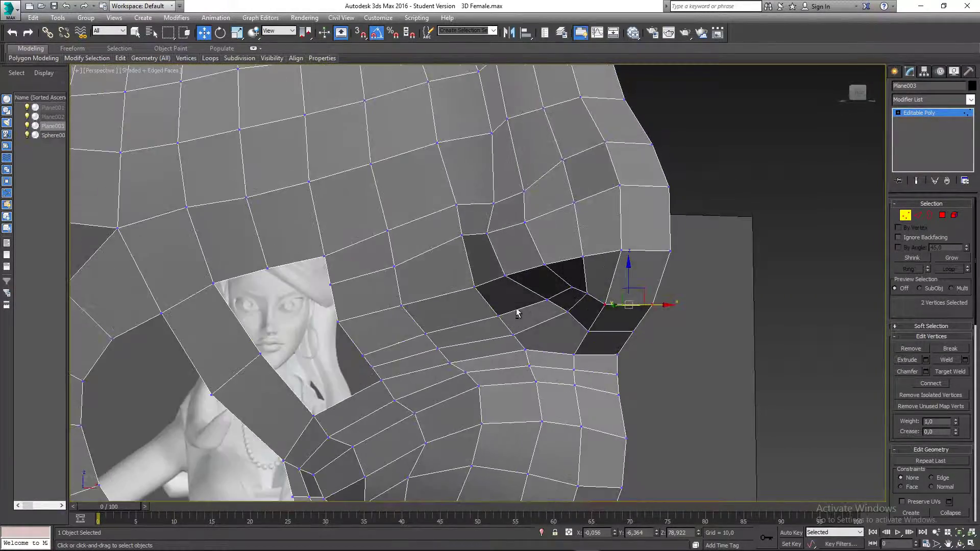
{"action": "left_click", "coordinate": [571, 288]}
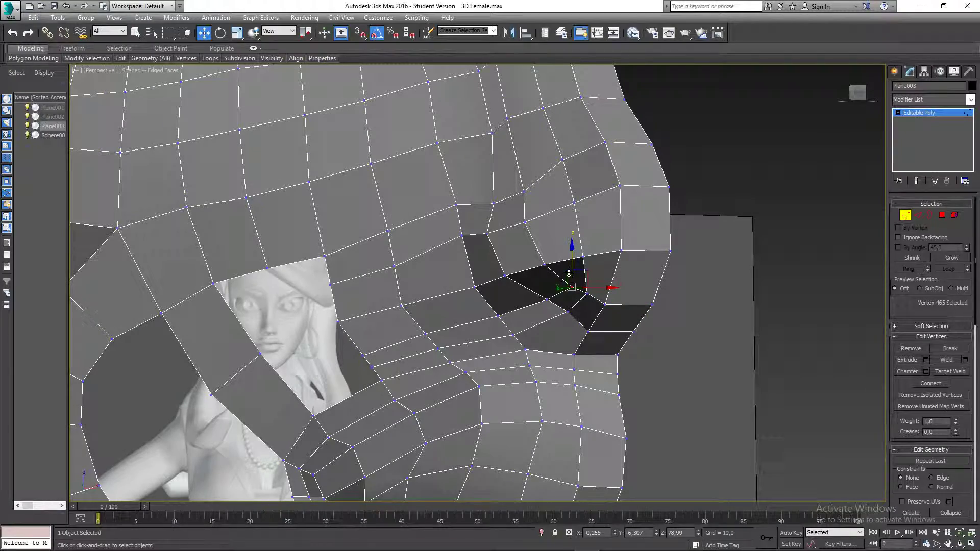
{"action": "middle_click_drag", "start_coordinate": [568, 277], "coordinate": [501, 175], "text": "alt"}
{"action": "left_click", "coordinate": [579, 263]}
{"action": "middle_click_drag", "start_coordinate": [632, 384], "coordinate": [560, 206]}
{"action": "scroll", "coordinate": [579, 345], "scroll_direction": "down", "scroll_amount": 2}
{"action": "middle_click_drag", "start_coordinate": [694, 399], "coordinate": [530, 170]}
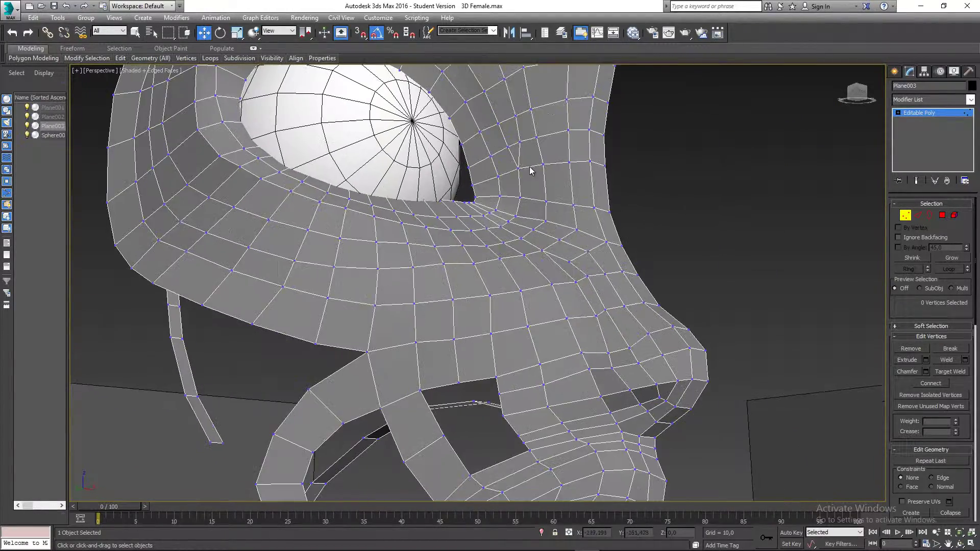
{"action": "middle_click_drag", "start_coordinate": [644, 380], "coordinate": [613, 328], "text": "alt"}
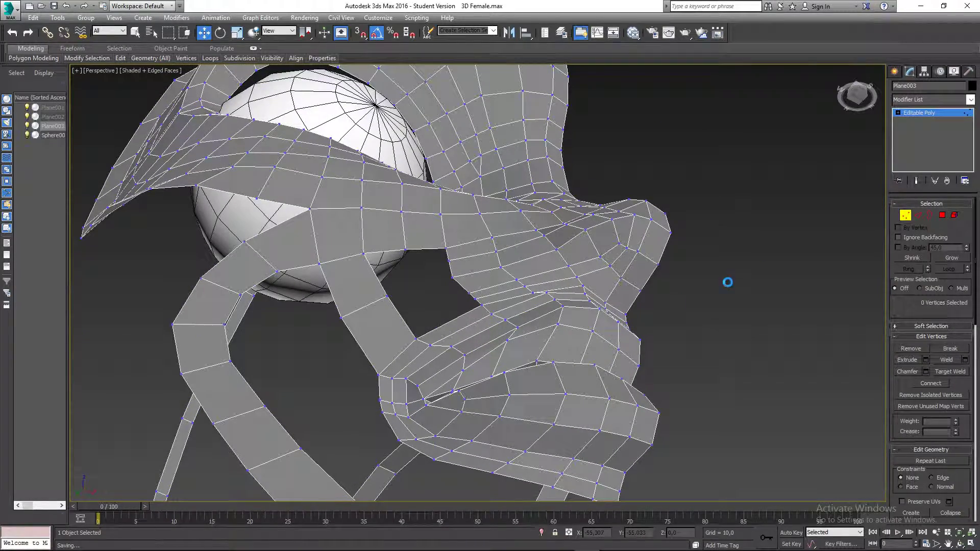
{"action": "left_click", "coordinate": [941, 215]}
{"action": "middle_click_drag", "start_coordinate": [770, 240], "coordinate": [564, 249], "text": "alt"}
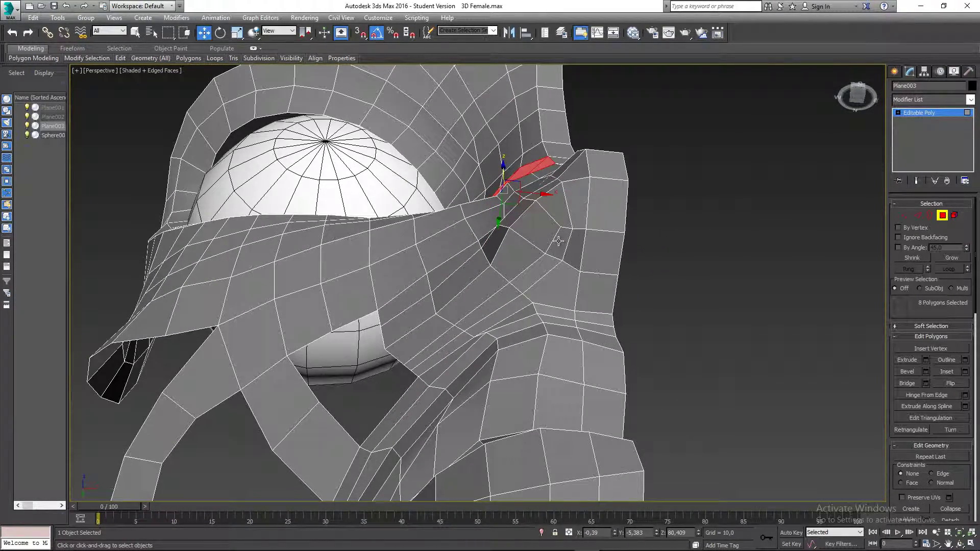
{"action": "left_click", "coordinate": [904, 215]}
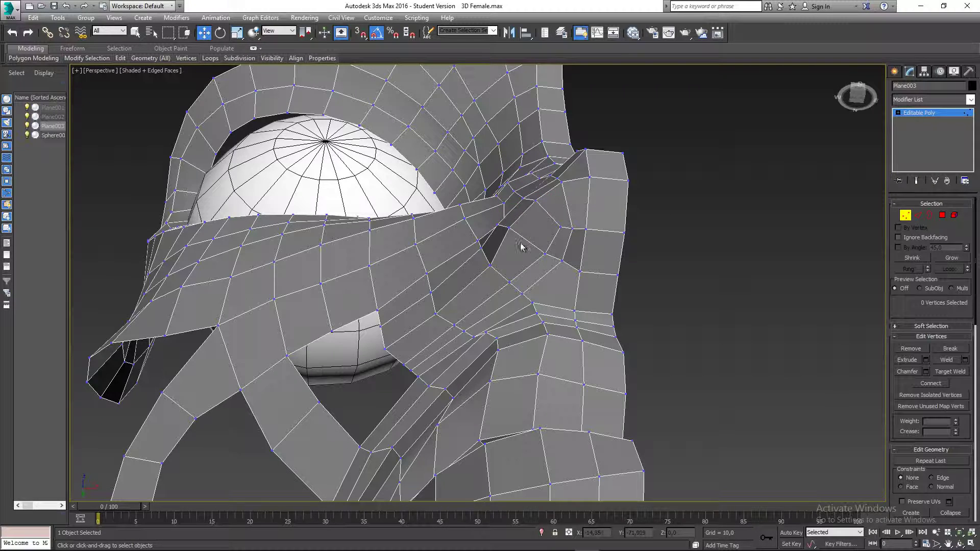
Move the inner nostril vertices apart from below to widen and round the nostril outline toward the nose tip
{"action": "left_click", "coordinate": [546, 251]}
{"action": "left_click_drag", "start_coordinate": [557, 262], "coordinate": [518, 239]}
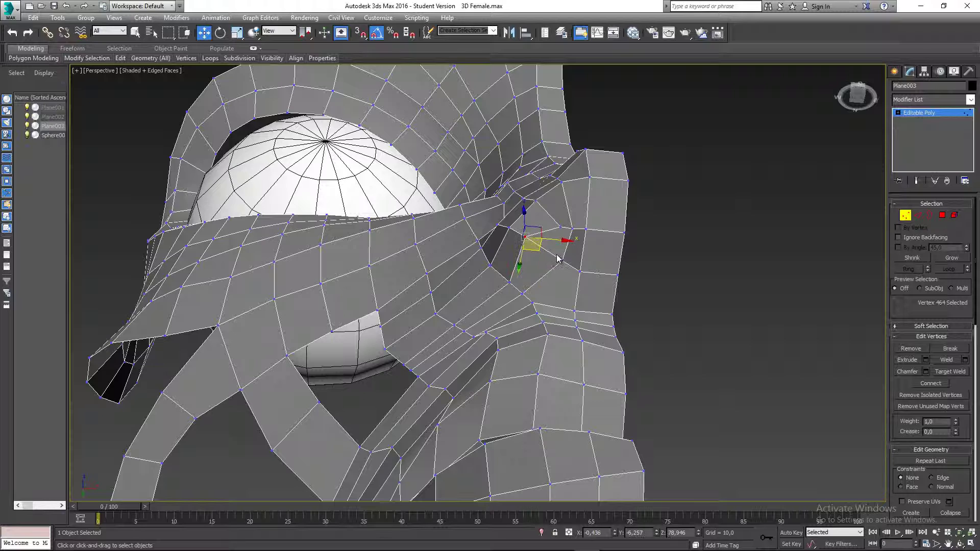
{"action": "left_click", "coordinate": [561, 226]}
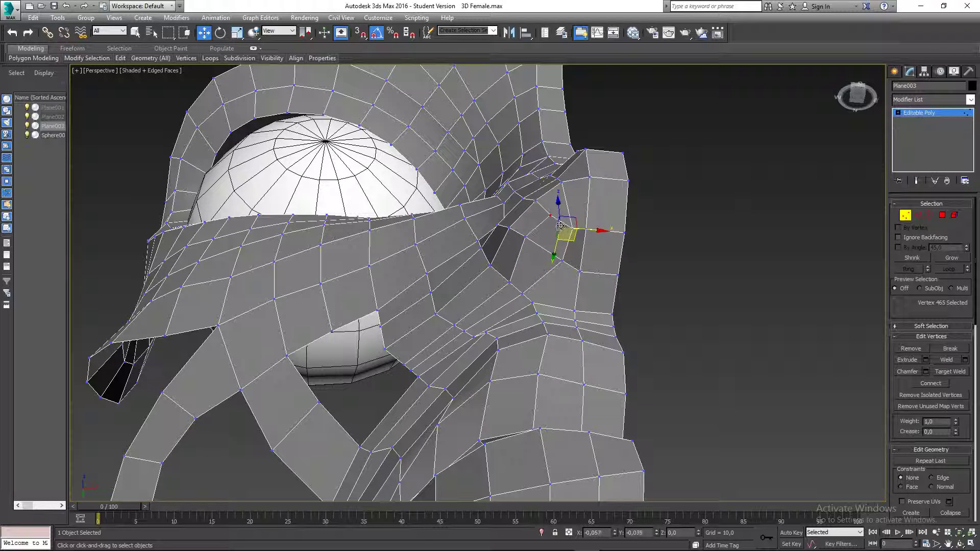
{"action": "mouse_move", "coordinate": [560, 226]}
{"action": "left_mouse_down"}
{"action": "mouse_move", "coordinate": [549, 213]}
{"action": "mouse_move", "coordinate": [582, 231]}
{"action": "mouse_move", "coordinate": [577, 221]}
{"action": "left_mouse_up"}
{"action": "left_click", "coordinate": [573, 228]}
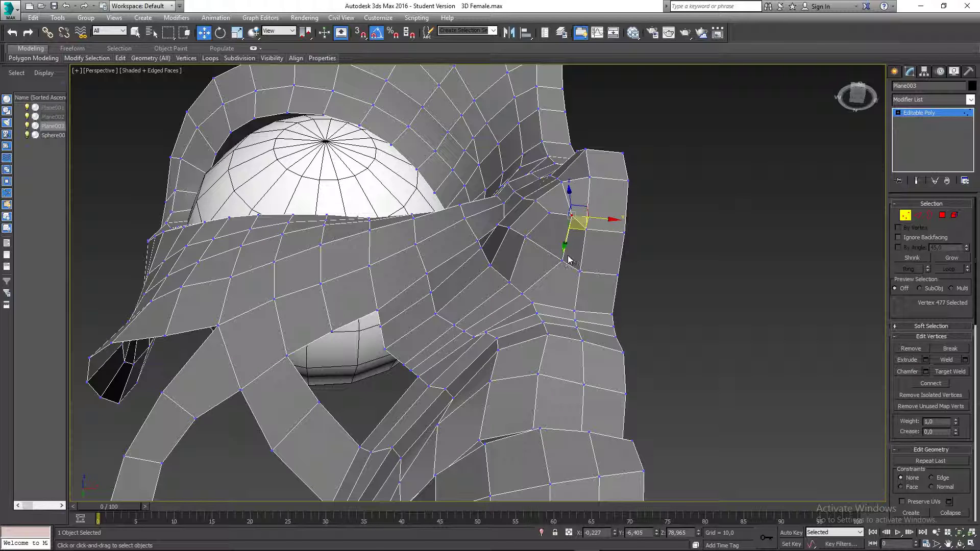
Fine-tune the vertices between the nostril and the upper lip, including the one beside the nose's centre strip
{"action": "left_click", "coordinate": [562, 261]}
{"action": "left_click", "coordinate": [524, 295]}
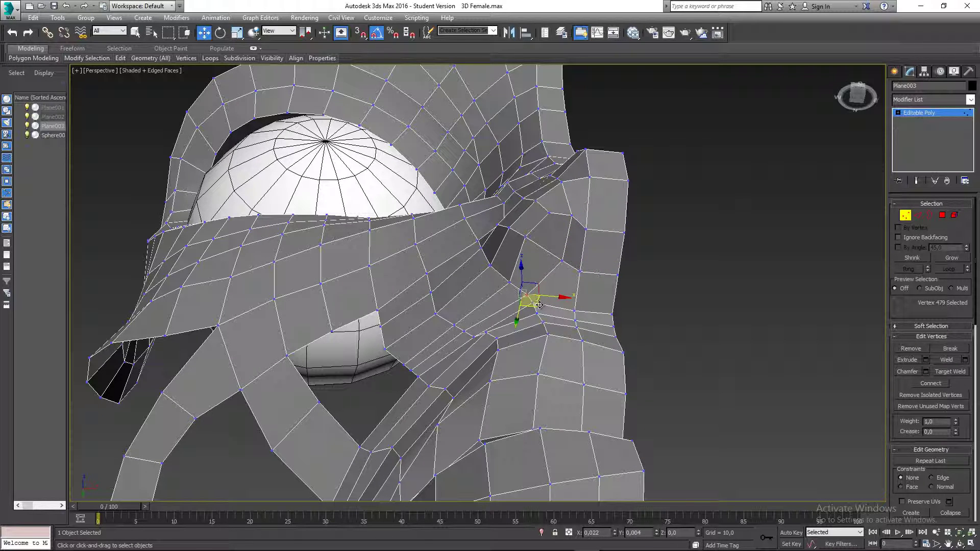
{"action": "left_click_drag", "start_coordinate": [539, 305], "coordinate": [541, 301]}
{"action": "middle_click_drag", "start_coordinate": [571, 285], "coordinate": [549, 247], "text": "alt"}
{"action": "left_click", "coordinate": [587, 289]}
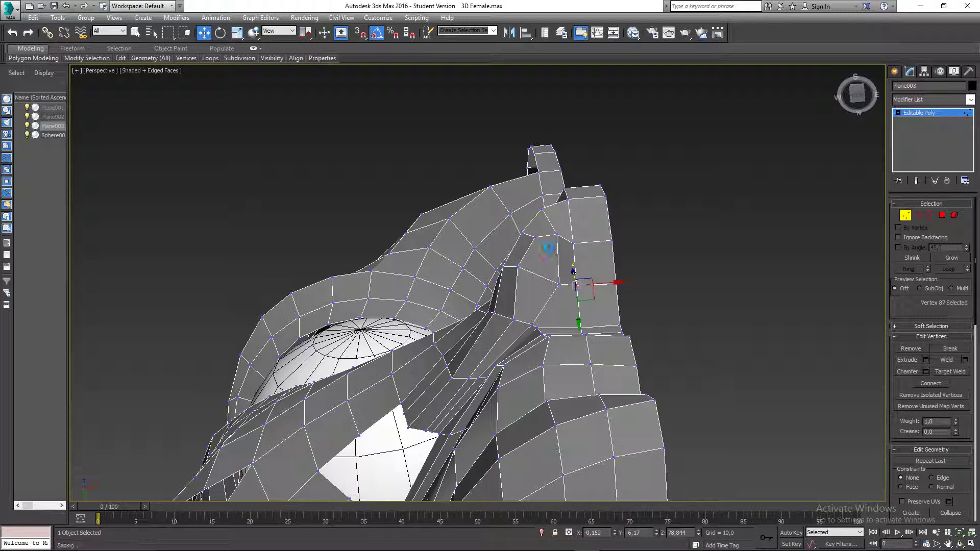
{"action": "left_click", "coordinate": [944, 215]}
{"action": "left_click", "coordinate": [539, 266]}
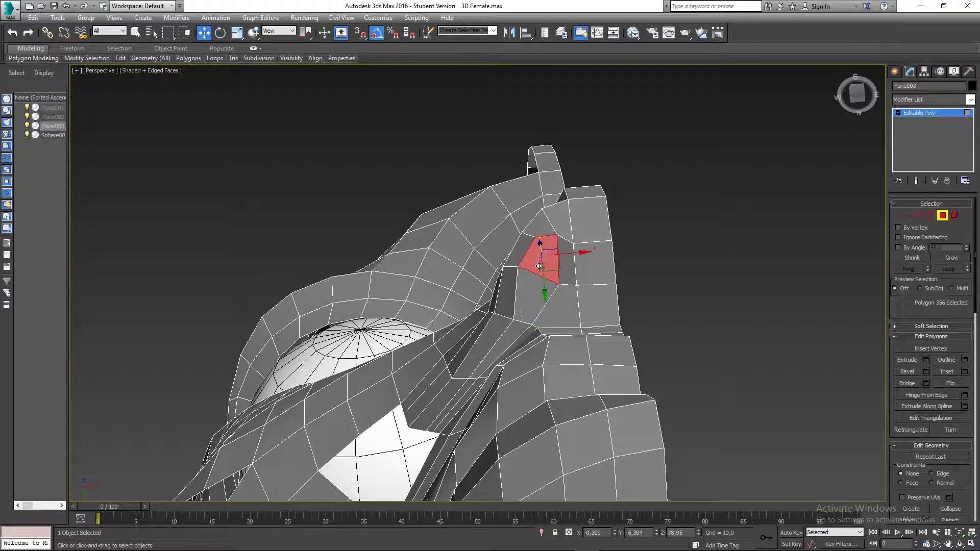
{"action": "left_click", "coordinate": [569, 265], "text": "ctrl"}
{"action": "left_click", "coordinate": [561, 306], "text": "ctrl"}
{"action": "left_click", "coordinate": [541, 292], "text": "ctrl"}
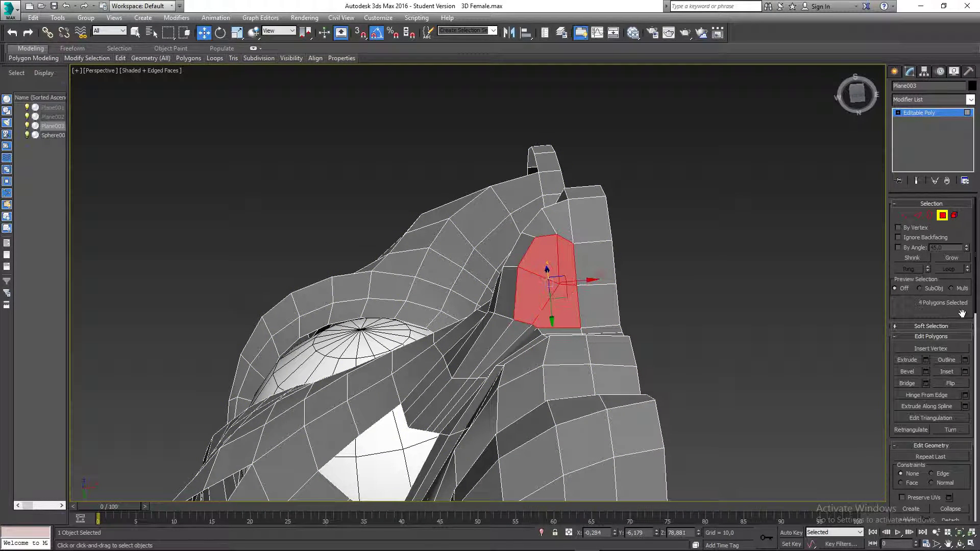
{"action": "left_click", "coordinate": [965, 371]}
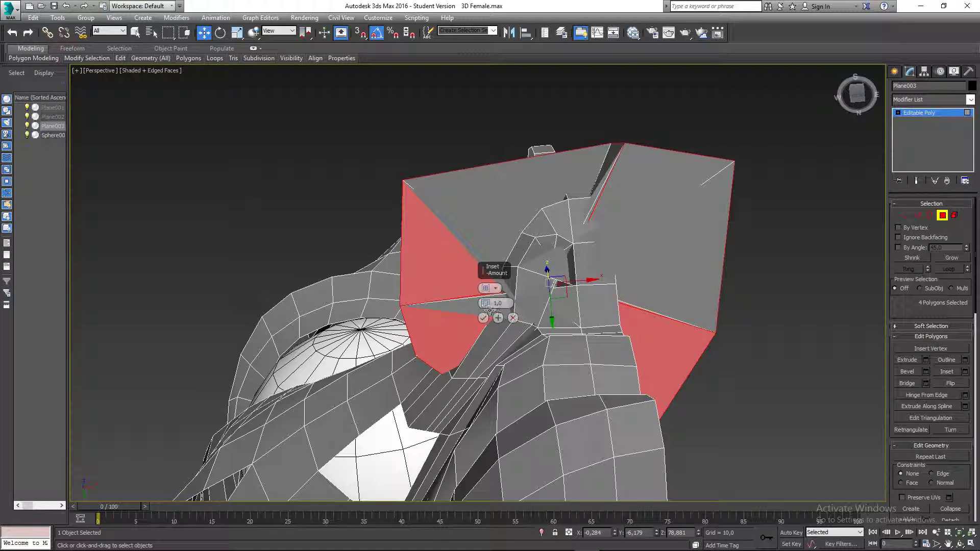
{"action": "mouse_move", "coordinate": [485, 304]}
{"action": "left_mouse_down"}
{"action": "mouse_move", "coordinate": [485, 314]}
{"action": "mouse_move", "coordinate": [486, 303]}
{"action": "left_mouse_up"}
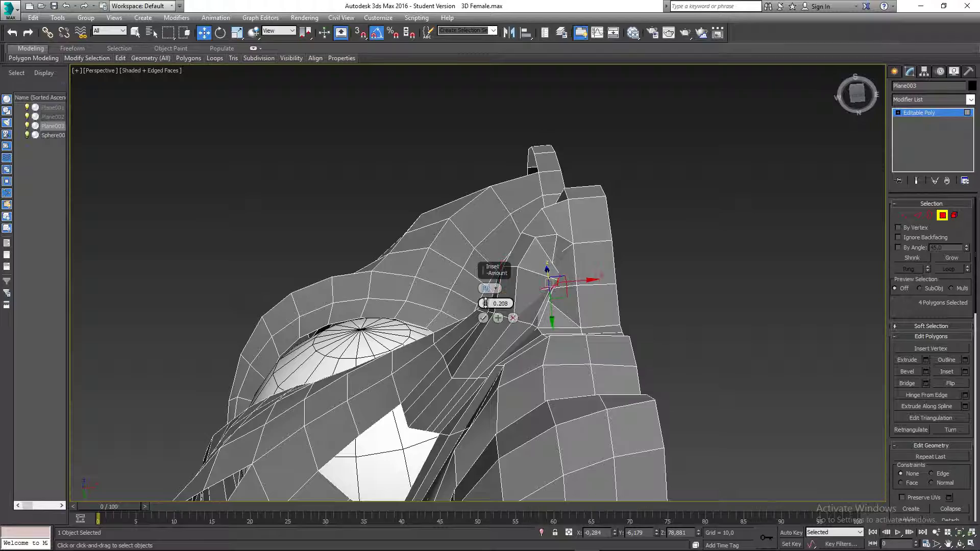
{"action": "left_click", "coordinate": [512, 317]}
{"action": "left_click", "coordinate": [689, 279]}
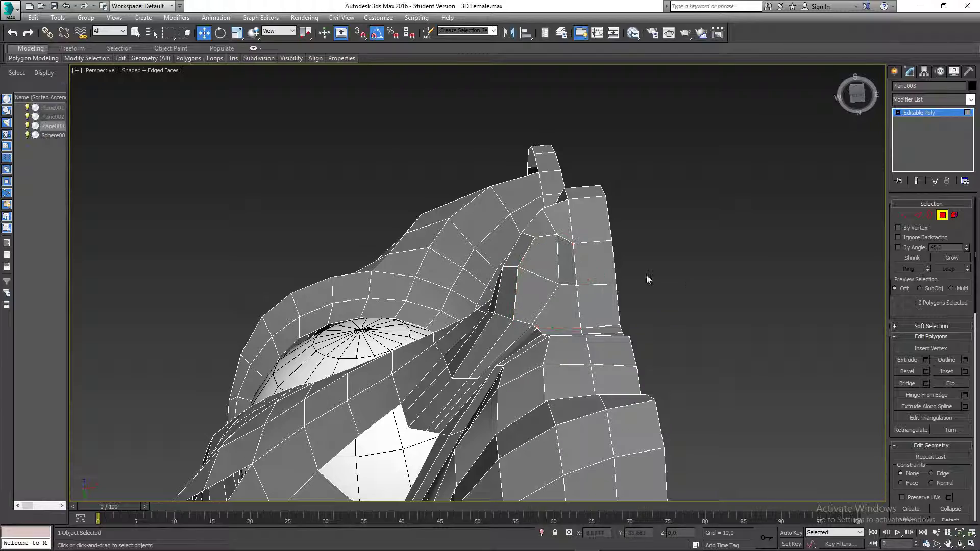
{"action": "left_click", "coordinate": [545, 283]}
{"action": "left_click", "coordinate": [545, 269], "text": "ctrl"}
{"action": "middle_click_drag", "start_coordinate": [587, 291], "coordinate": [803, 293], "text": "alt"}
{"action": "left_click", "coordinate": [905, 214]}
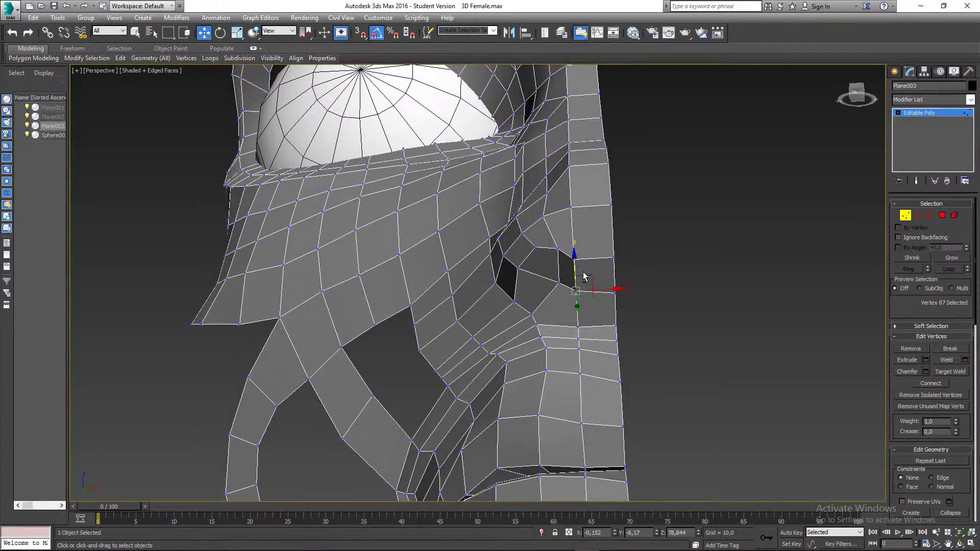
Nudge the vertex on the cheek-side lower edge of the nostril slightly from below
{"action": "middle_click_drag", "start_coordinate": [510, 245], "coordinate": [522, 295], "text": "alt"}
{"action": "scroll", "coordinate": [534, 281], "scroll_direction": "up", "scroll_amount": 2}
{"action": "left_click", "coordinate": [496, 329]}
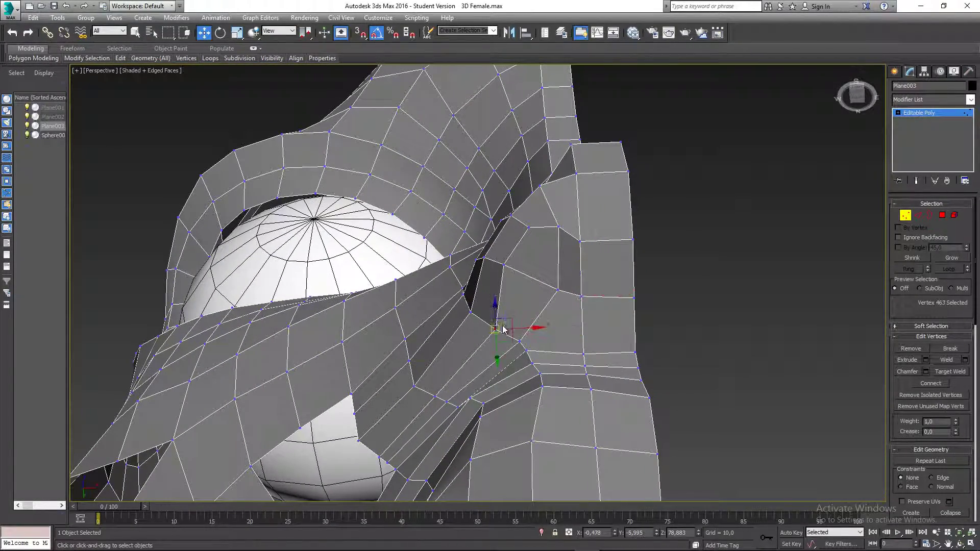
{"action": "left_click_drag", "start_coordinate": [511, 335], "coordinate": [511, 332]}
{"action": "middle_click_drag", "start_coordinate": [512, 333], "coordinate": [538, 381], "text": "alt"}
{"action": "scroll", "coordinate": [545, 381], "scroll_direction": "down", "scroll_amount": 3}
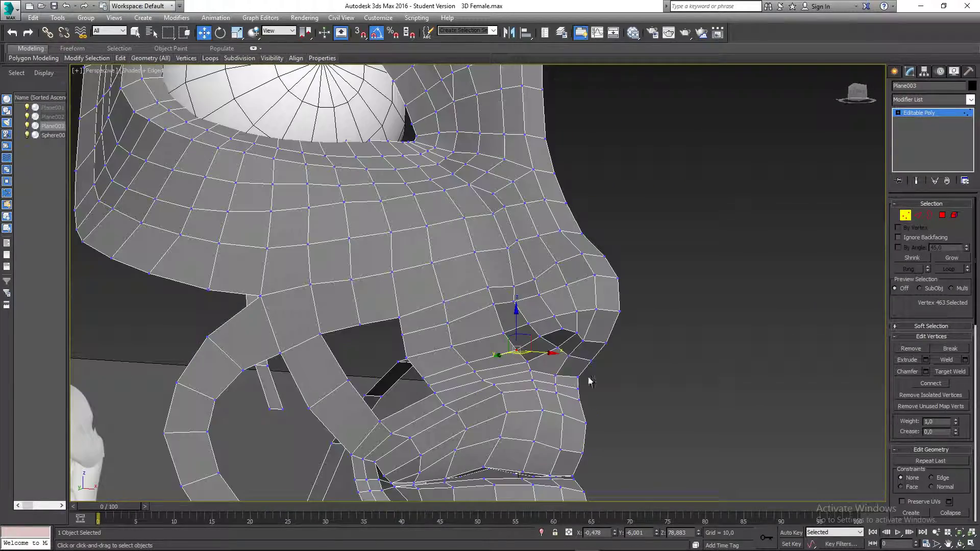
{"action": "left_click", "coordinate": [591, 381]}
Examine the nostril opening and nose profile from below and from the side, checking the inner nostril vertex
{"action": "scroll", "coordinate": [531, 324], "scroll_direction": "down", "scroll_amount": 3}
{"action": "middle_click_drag", "start_coordinate": [530, 325], "coordinate": [556, 252], "text": "alt"}
{"action": "scroll", "coordinate": [480, 271], "scroll_direction": "up", "scroll_amount": 3}
{"action": "scroll", "coordinate": [490, 291], "scroll_direction": "up", "scroll_amount": 3}
{"action": "middle_click_drag", "start_coordinate": [556, 253], "coordinate": [505, 168]}
{"action": "middle_click_drag", "start_coordinate": [632, 352], "coordinate": [539, 254]}
{"action": "left_click", "coordinate": [618, 357]}
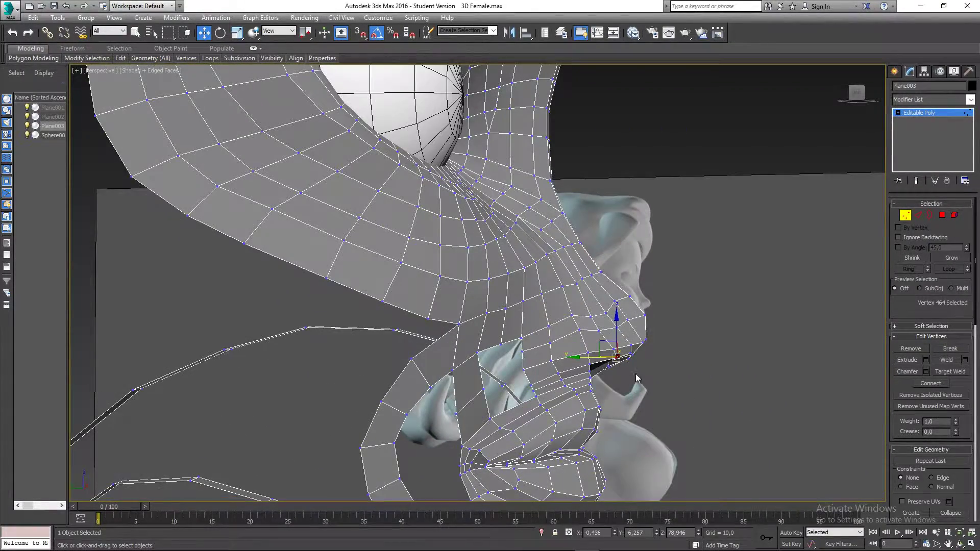
{"action": "mouse_move", "coordinate": [618, 357]}
{"action": "middle_mouse_down", "text": "alt"}
{"action": "mouse_move", "coordinate": [592, 347]}
{"action": "mouse_move", "coordinate": [621, 359]}
{"action": "middle_mouse_up", "text": "alt"}
{"action": "scroll", "coordinate": [621, 357], "scroll_direction": "up", "scroll_amount": 5}
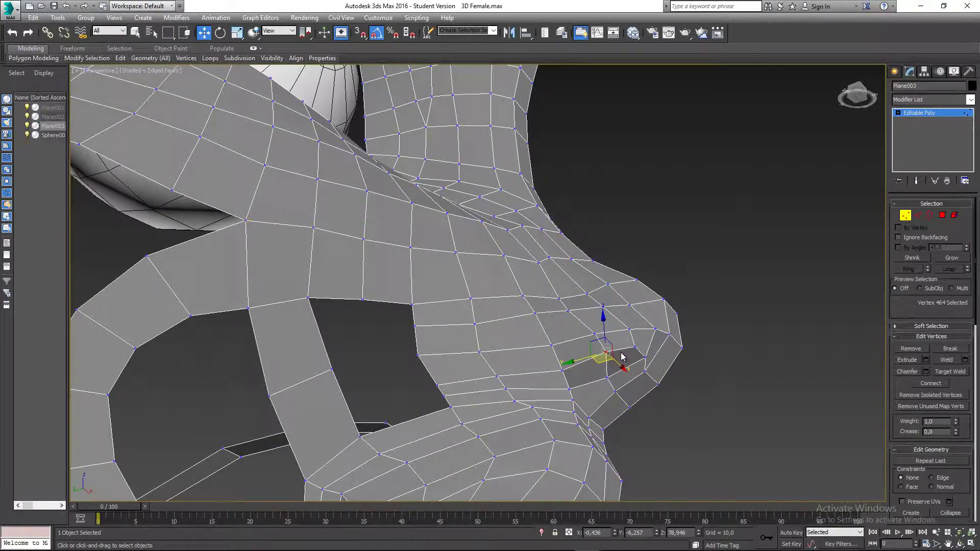
{"action": "scroll", "coordinate": [573, 325], "scroll_direction": "down", "scroll_amount": 2}
{"action": "middle_click_drag", "start_coordinate": [573, 325], "coordinate": [577, 349], "text": "alt"}
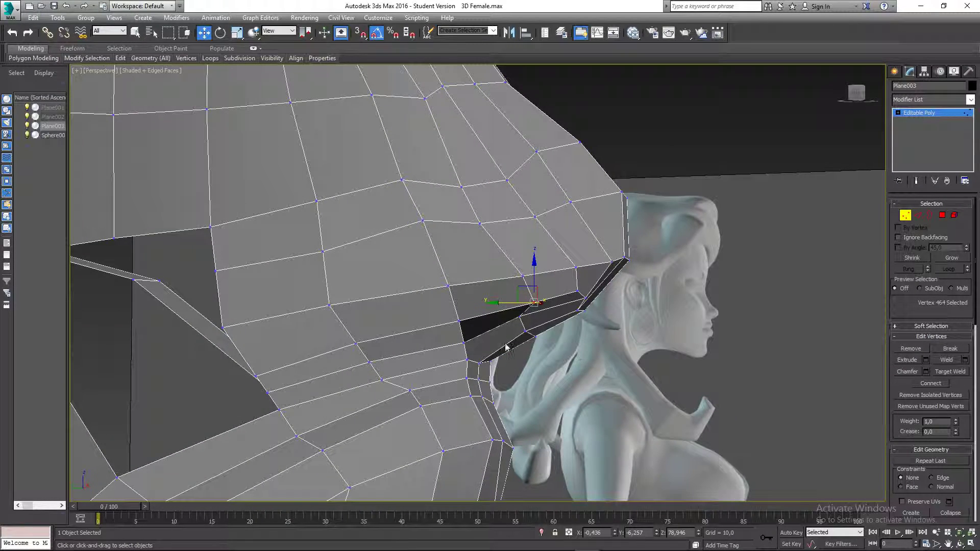
Raise the vertices along the rear, cheek-side edge of the nostril slightly in the side view
{"action": "left_click_drag", "start_coordinate": [448, 329], "coordinate": [444, 317]}
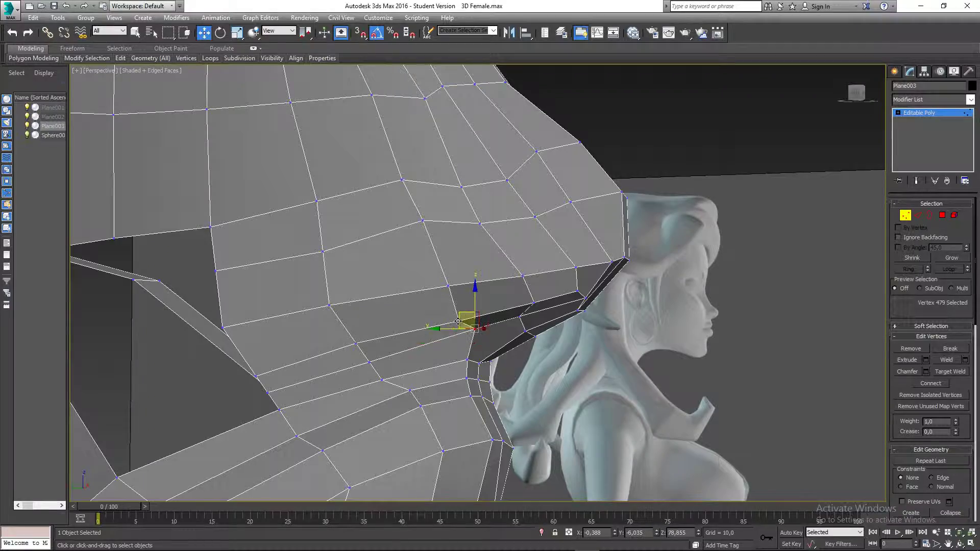
{"action": "left_click_drag", "start_coordinate": [456, 317], "coordinate": [449, 302]}
{"action": "middle_click_drag", "start_coordinate": [454, 300], "coordinate": [503, 288], "text": "alt"}
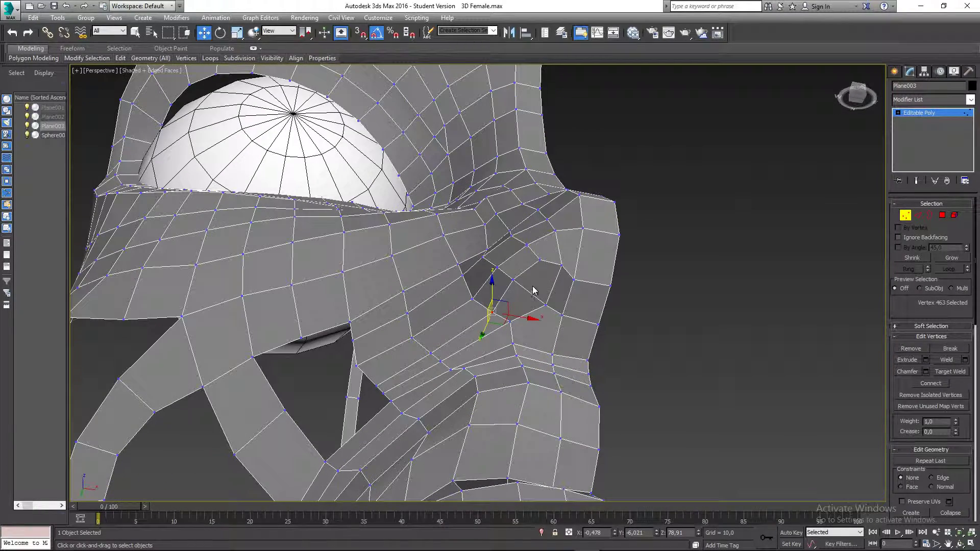
Shift the inner nostril vertex beside the nose's centre strip back toward the upper lip to widen the opening
{"action": "left_click", "coordinate": [545, 305]}
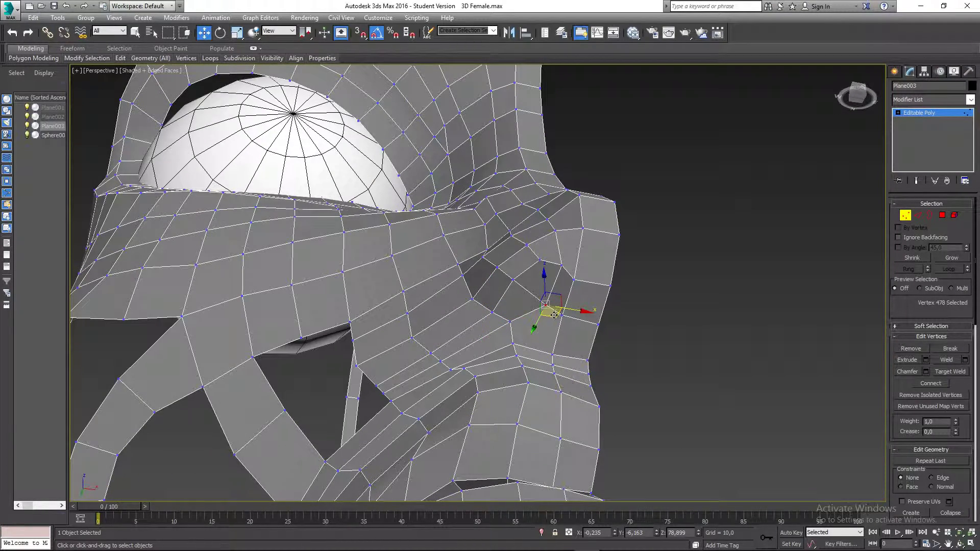
{"action": "left_click", "coordinate": [511, 280]}
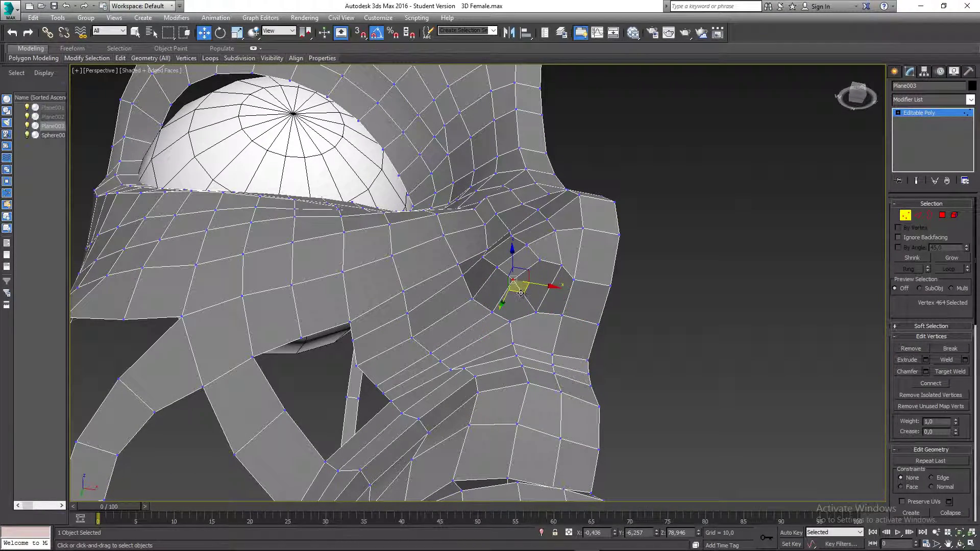
{"action": "left_click_drag", "start_coordinate": [520, 292], "coordinate": [551, 327]}
{"action": "left_click", "coordinate": [535, 313]}
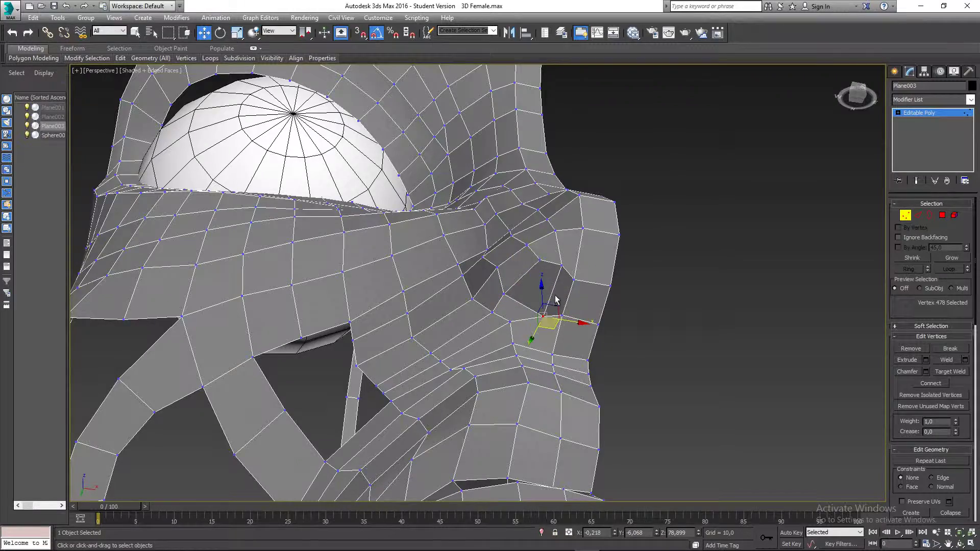
{"action": "middle_click_drag", "start_coordinate": [556, 301], "coordinate": [564, 332], "text": "alt"}
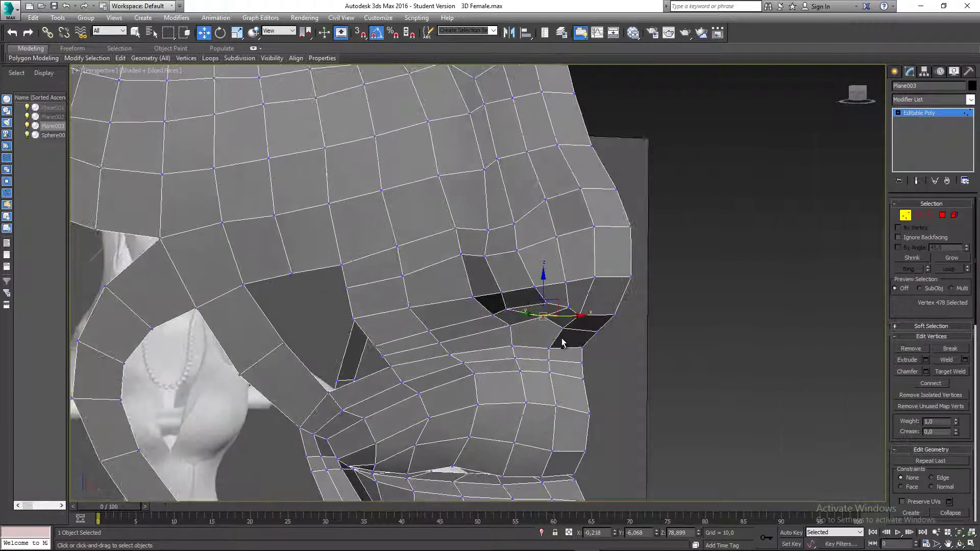
Adjust the outer and front vertices of the nostril's upper rim slightly from the front to even out its edge
{"action": "left_click", "coordinate": [502, 292]}
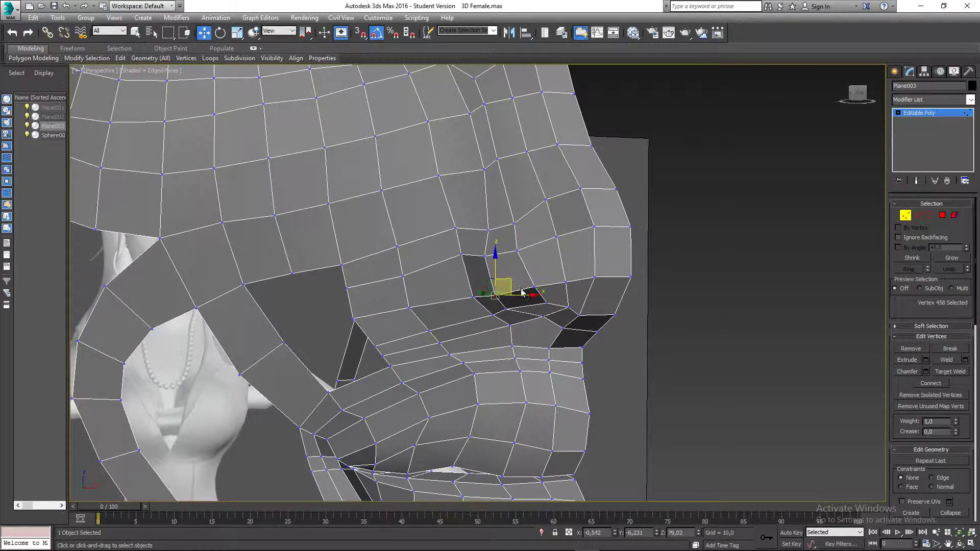
{"action": "middle_click_drag", "start_coordinate": [522, 292], "coordinate": [510, 295], "text": "alt"}
{"action": "left_click_drag", "start_coordinate": [534, 276], "coordinate": [527, 281]}
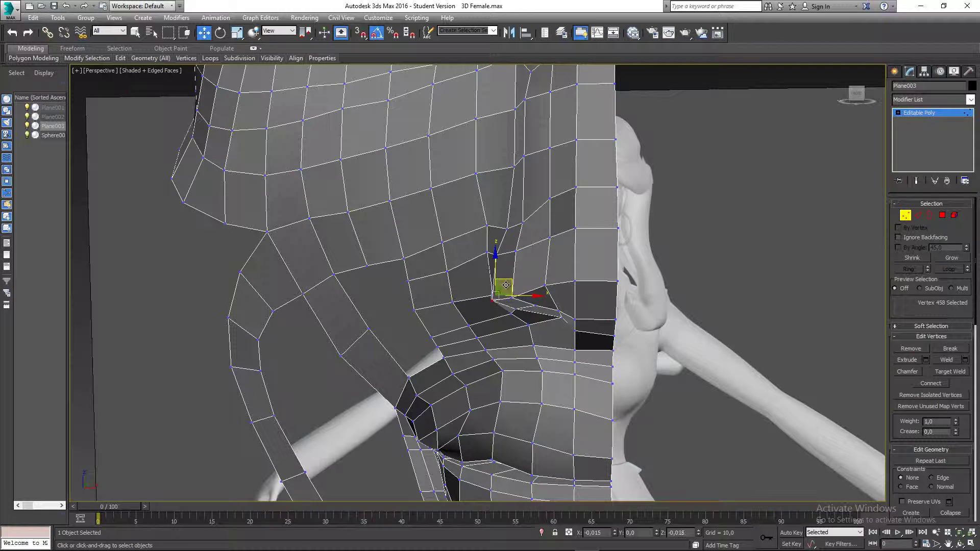
{"action": "left_click", "coordinate": [545, 284]}
{"action": "left_click_drag", "start_coordinate": [559, 271], "coordinate": [558, 279]}
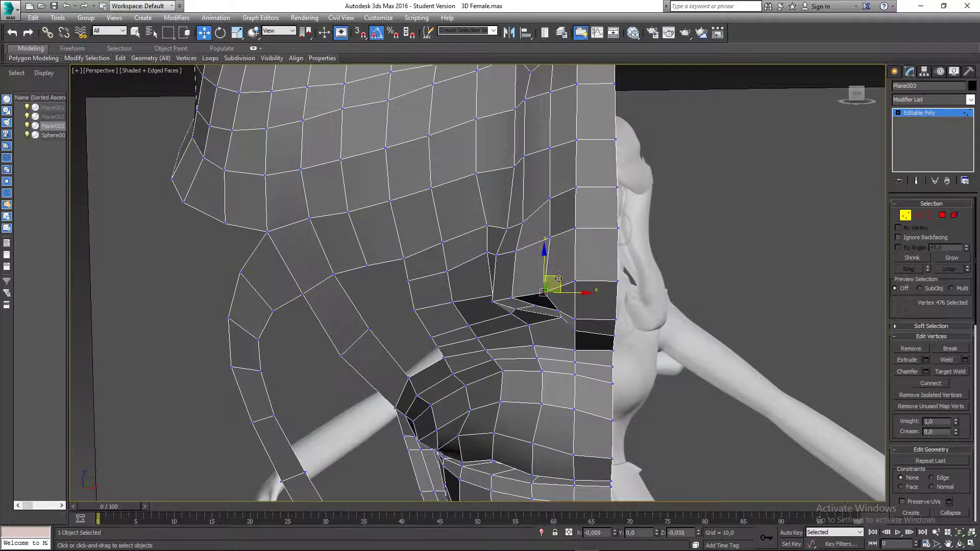
{"action": "left_click", "coordinate": [491, 302]}
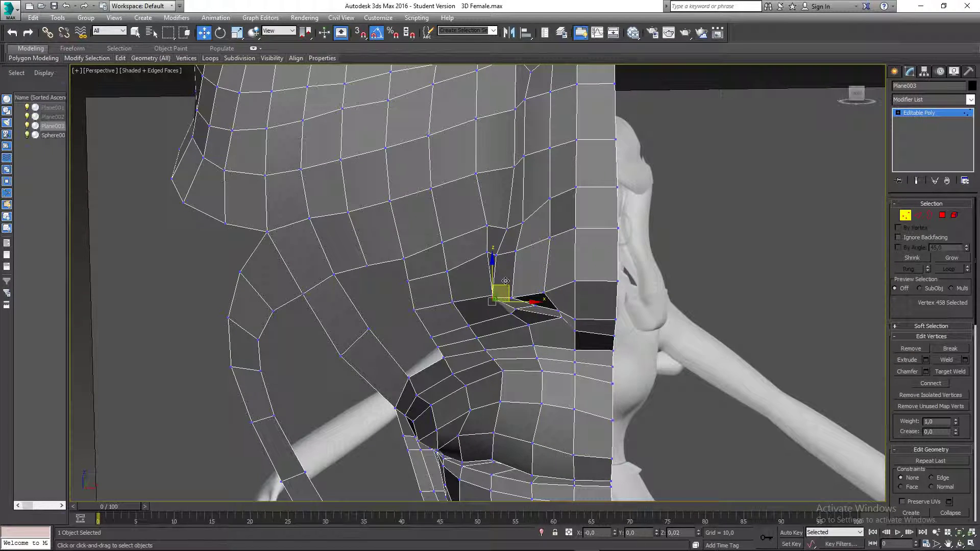
{"action": "middle_click_drag", "start_coordinate": [505, 280], "coordinate": [565, 245], "text": "alt"}
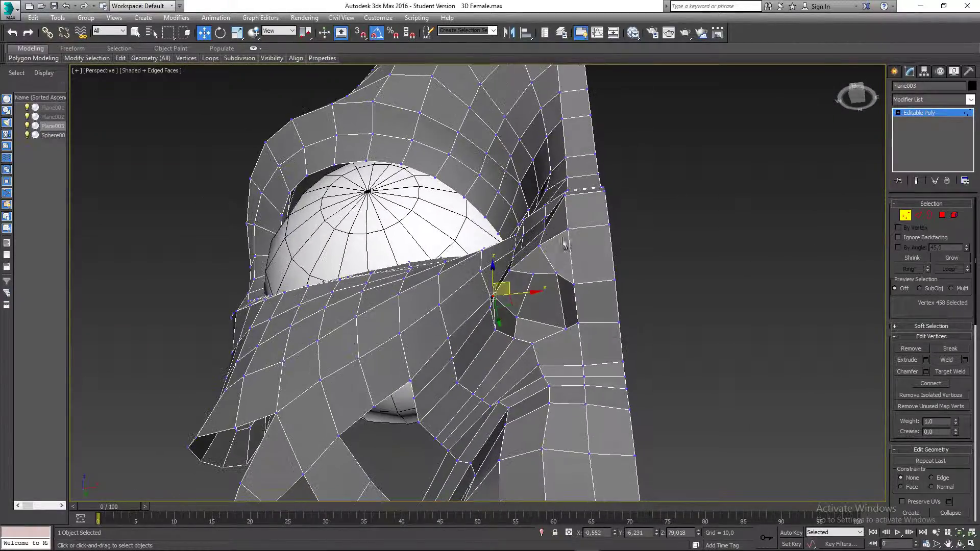
Select the polygon filling the nostril opening and inset it by 0.04
{"action": "left_click", "coordinate": [943, 215]}
{"action": "left_click", "coordinate": [554, 297]}
{"action": "middle_click_drag", "start_coordinate": [551, 285], "coordinate": [587, 280], "text": "alt"}
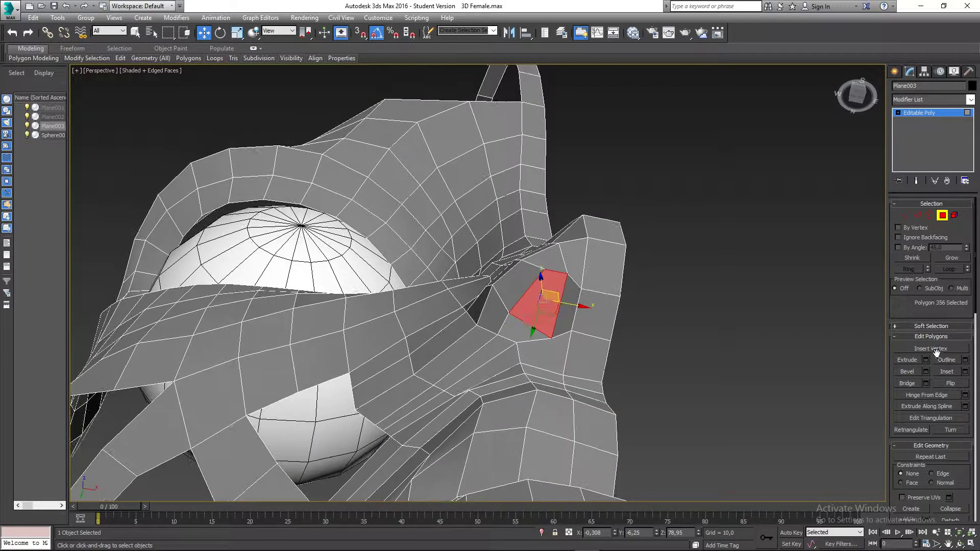
{"action": "left_click", "coordinate": [965, 373]}
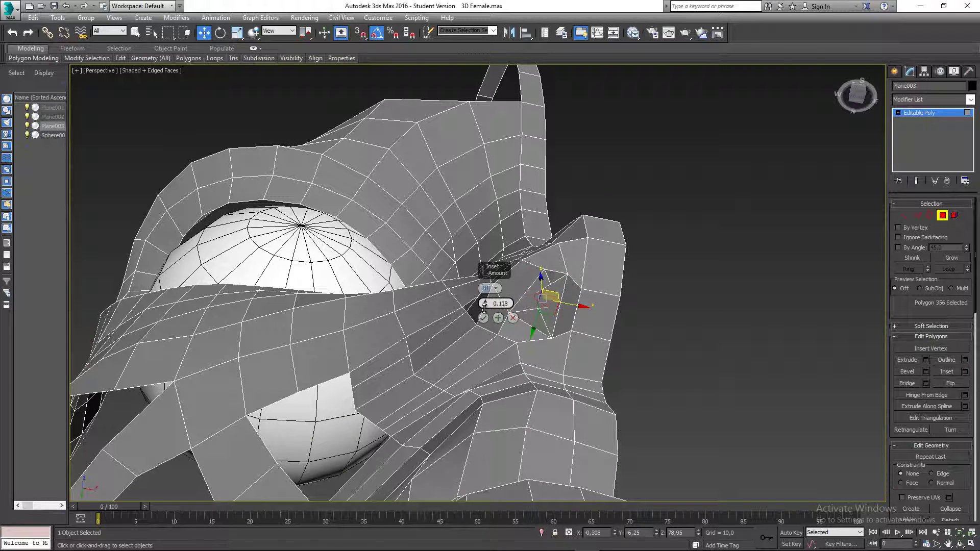
{"action": "left_click_drag", "start_coordinate": [484, 305], "coordinate": [486, 303]}
{"action": "scroll", "coordinate": [505, 304], "scroll_direction": "up", "scroll_amount": 3}
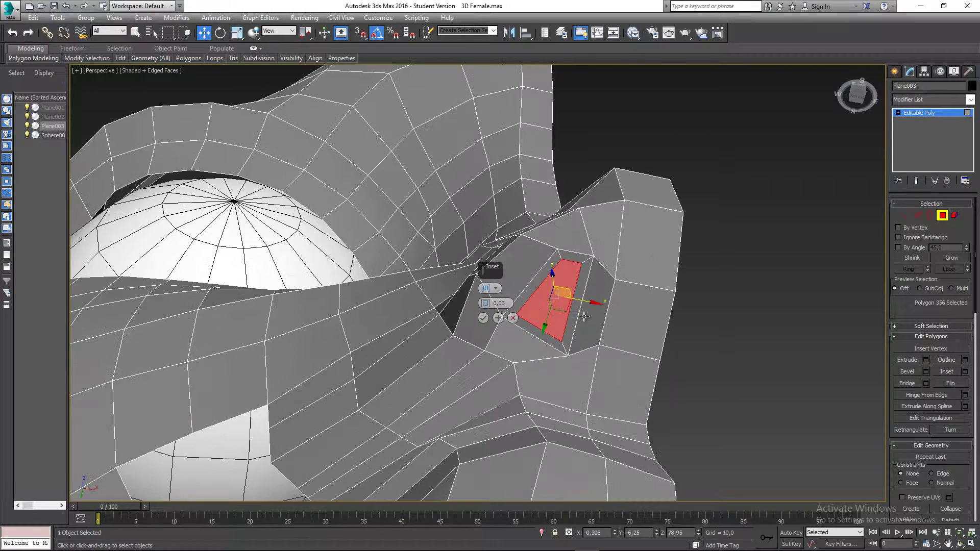
{"action": "scroll", "coordinate": [584, 316], "scroll_direction": "up", "scroll_amount": 2}
{"action": "left_click_drag", "start_coordinate": [486, 303], "coordinate": [485, 302]}
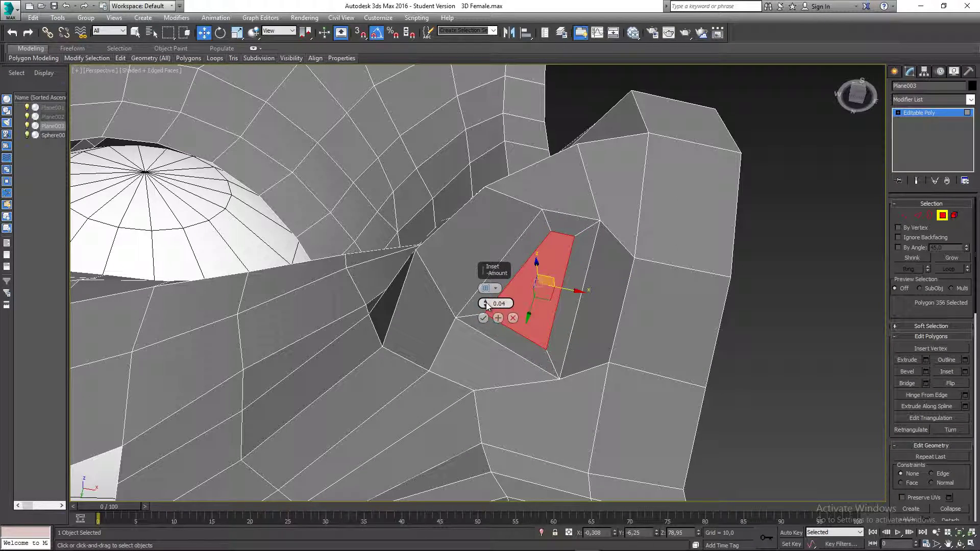
{"action": "left_click", "coordinate": [484, 318]}
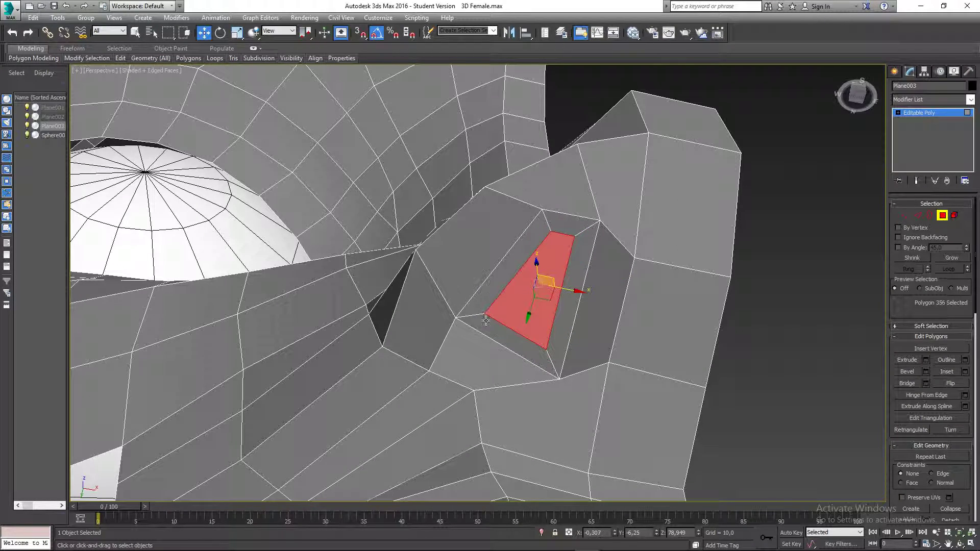
Extrude the inset nostril polygon inward with a height of -0.158 to hollow out the nostril
{"action": "middle_click_drag", "start_coordinate": [595, 324], "coordinate": [666, 323], "text": "alt"}
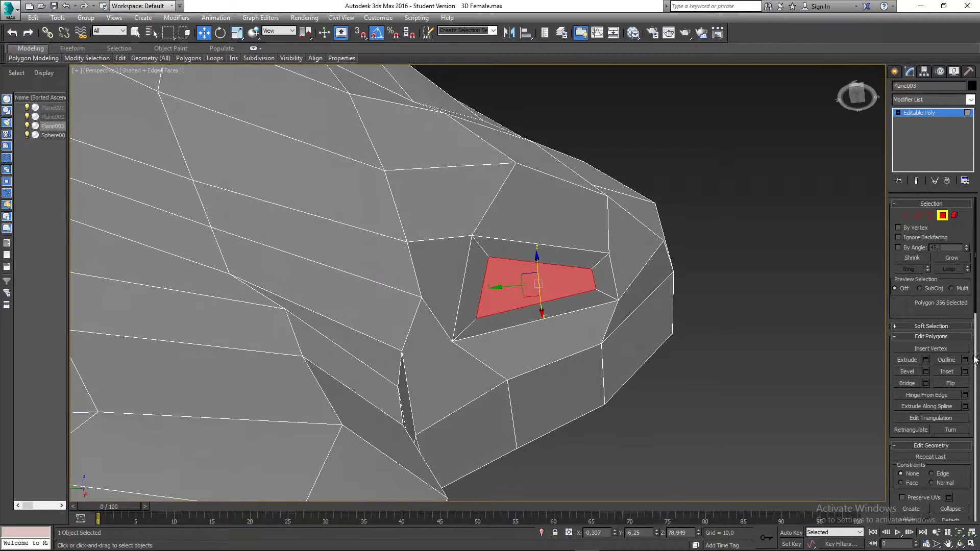
{"action": "left_click", "coordinate": [925, 360]}
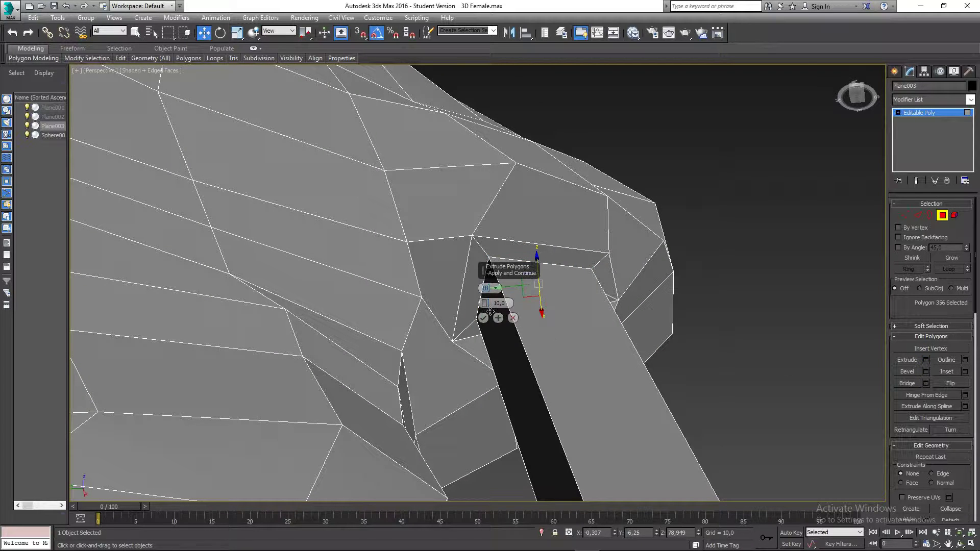
{"action": "left_click_drag", "start_coordinate": [485, 303], "coordinate": [499, 352]}
{"action": "left_click_drag", "start_coordinate": [484, 304], "coordinate": [485, 306]}
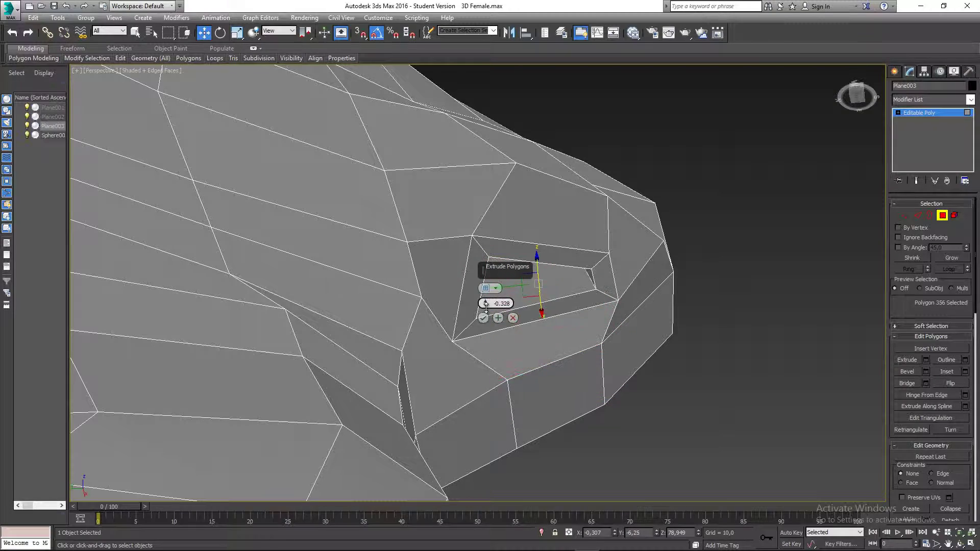
{"action": "middle_click_drag", "start_coordinate": [511, 305], "coordinate": [492, 304], "text": "alt"}
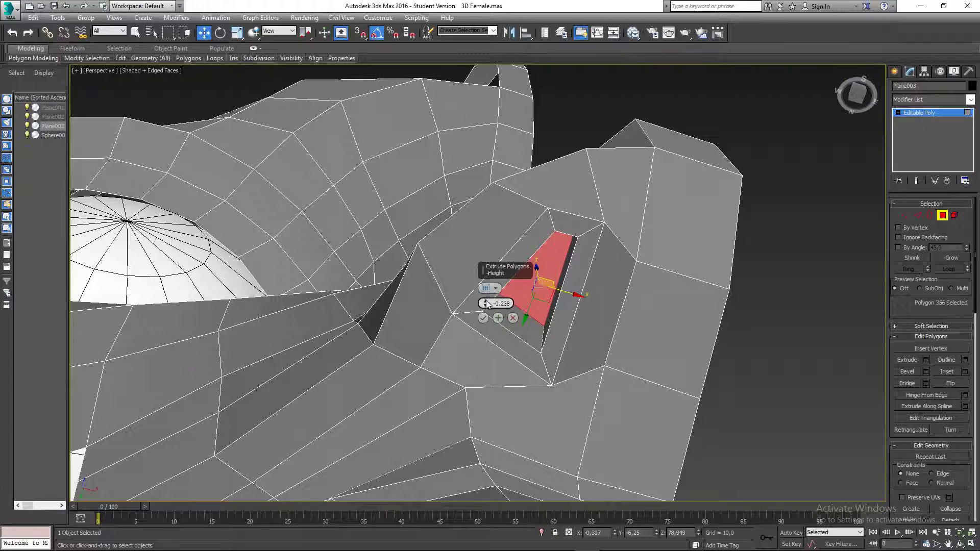
{"action": "left_click_drag", "start_coordinate": [486, 304], "coordinate": [486, 303]}
{"action": "middle_click_drag", "start_coordinate": [552, 325], "coordinate": [468, 324], "text": "alt"}
{"action": "middle_click_drag", "start_coordinate": [459, 395], "coordinate": [533, 322], "text": "alt"}
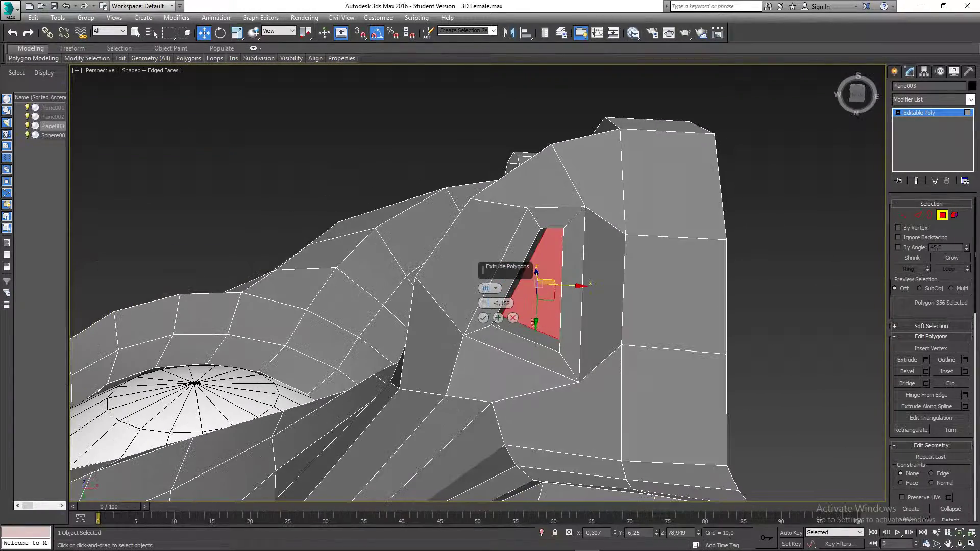
{"action": "left_click", "coordinate": [482, 318]}
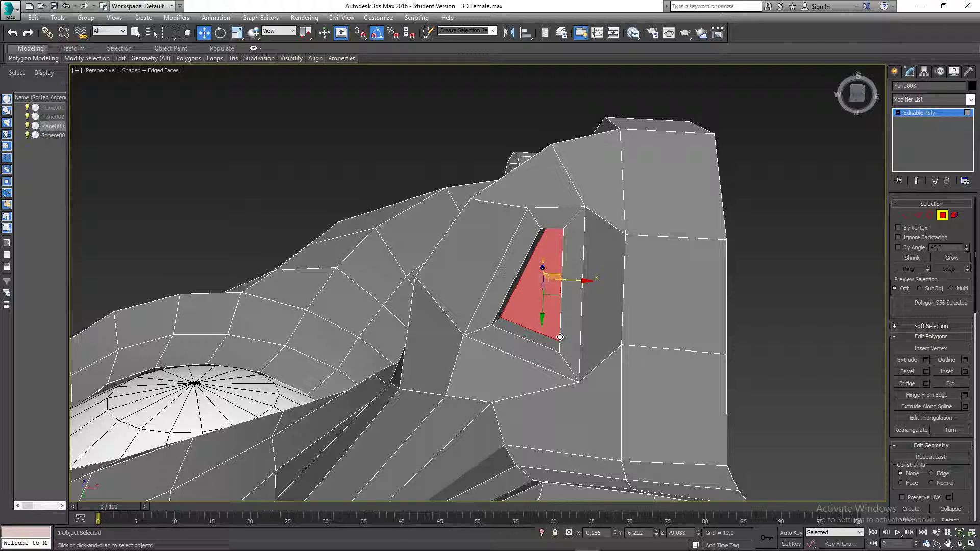
Scale the recessed nostril polygon down uniformly to about 74% so the cavity narrows inward
{"action": "key", "text": "r"}
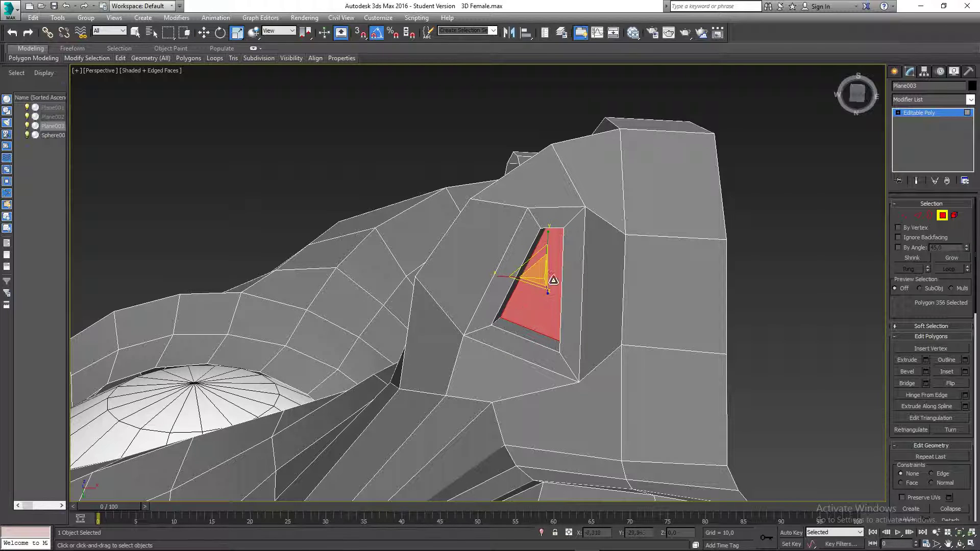
{"action": "middle_click_drag", "start_coordinate": [553, 280], "coordinate": [568, 284], "text": "alt"}
{"action": "left_click_drag", "start_coordinate": [538, 273], "coordinate": [520, 282]}
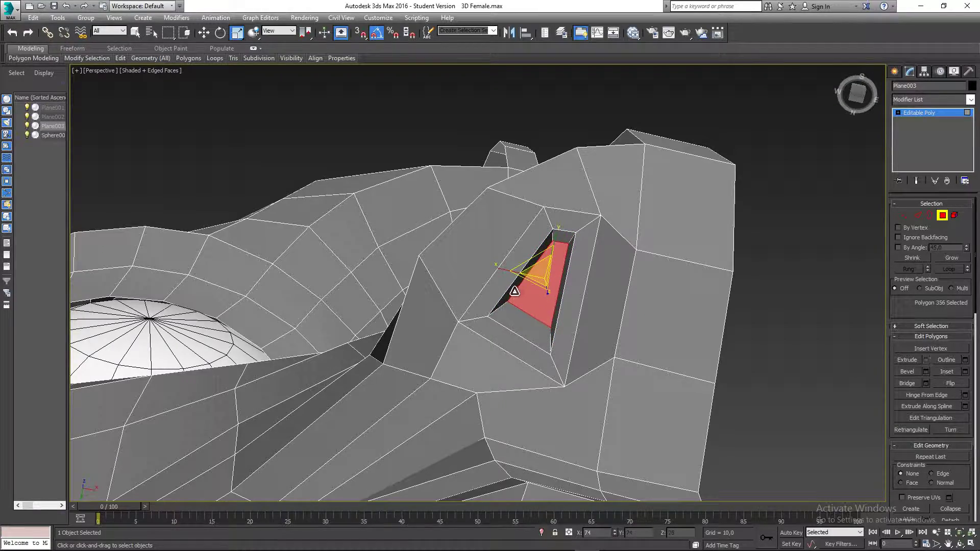
{"action": "middle_click_drag", "start_coordinate": [520, 281], "coordinate": [524, 336], "text": "alt"}
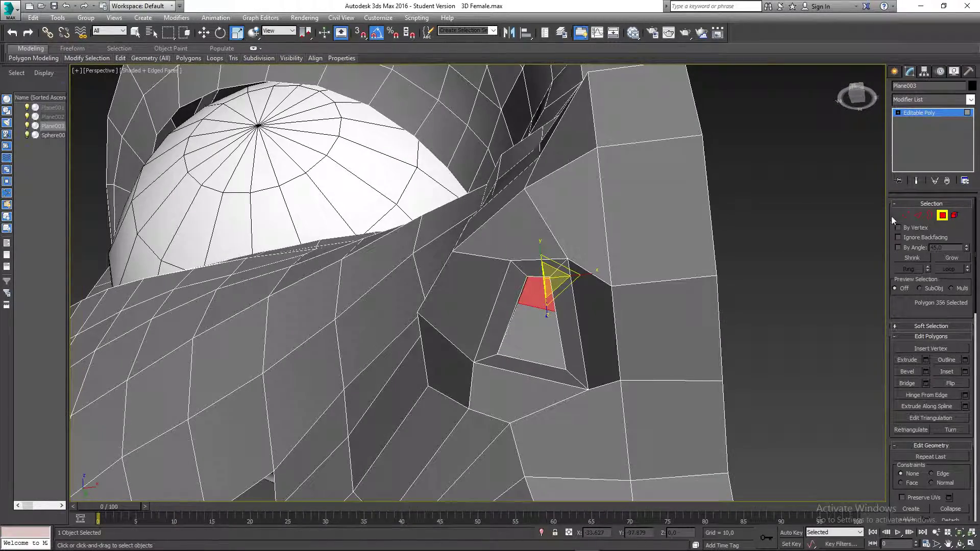
Clear the selection, inspect the nostril cavity and surrounding face mesh from the side, below and front, and return to vertex editing
{"action": "left_click", "coordinate": [904, 215]}
{"action": "left_click", "coordinate": [788, 257]}
{"action": "scroll", "coordinate": [741, 279], "scroll_direction": "down", "scroll_amount": 3}
{"action": "middle_click_drag", "start_coordinate": [741, 279], "coordinate": [778, 319], "text": "alt"}
{"action": "middle_click_drag", "start_coordinate": [778, 319], "coordinate": [479, 147]}
{"action": "middle_click_drag", "start_coordinate": [656, 319], "coordinate": [571, 192]}
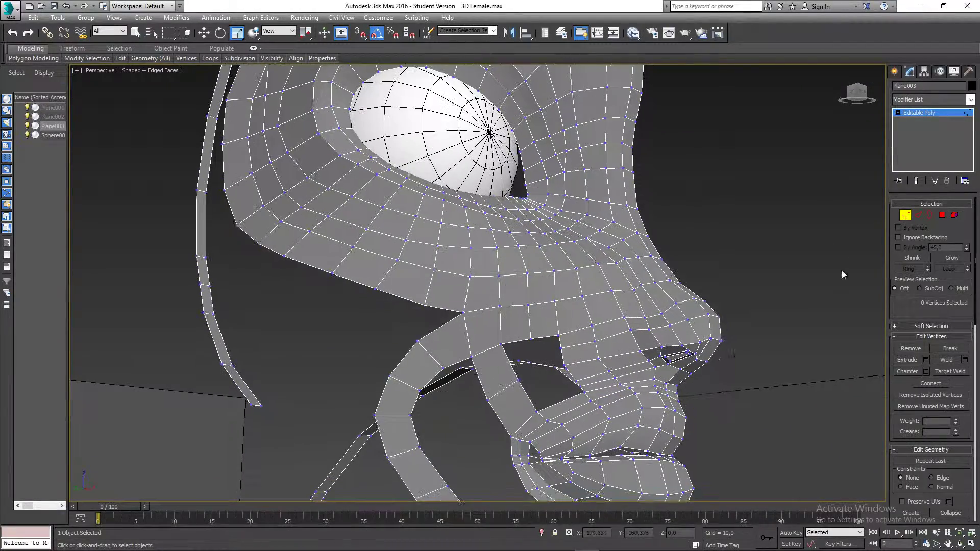
{"action": "left_click", "coordinate": [905, 215]}
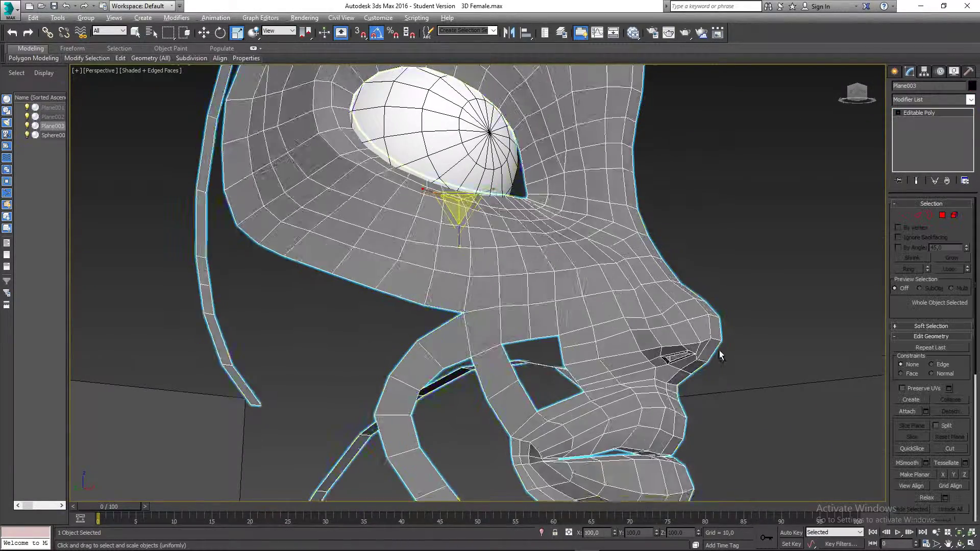
{"action": "scroll", "coordinate": [719, 350], "scroll_direction": "down", "scroll_amount": 3}
{"action": "middle_click_drag", "start_coordinate": [719, 350], "coordinate": [749, 356], "text": "alt"}
{"action": "scroll", "coordinate": [707, 385], "scroll_direction": "up", "scroll_amount": 3}
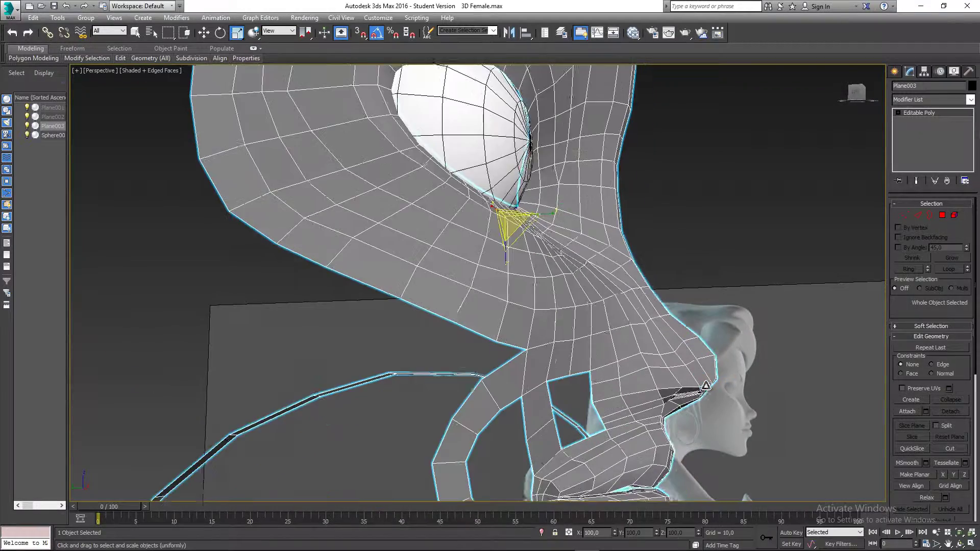
{"action": "middle_click_drag", "start_coordinate": [687, 388], "coordinate": [658, 347], "text": "alt"}
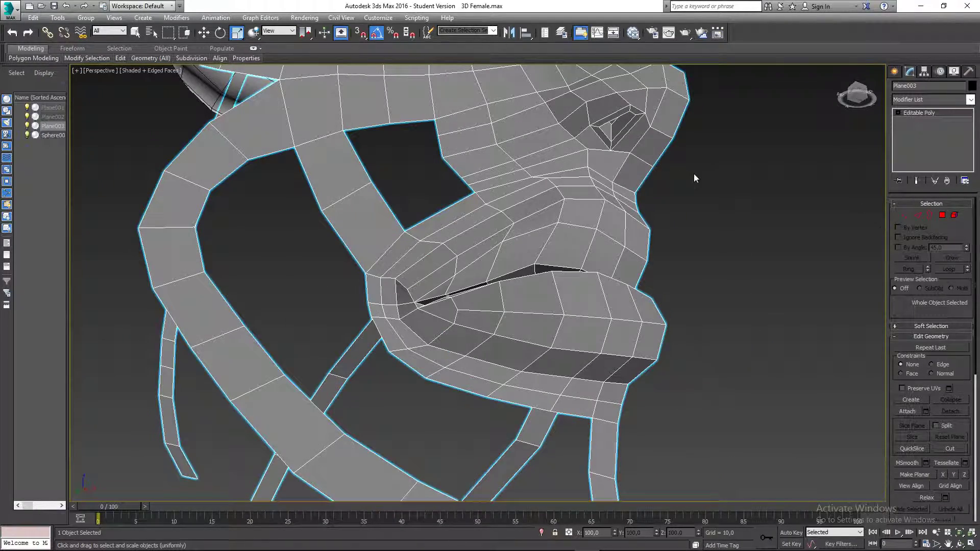
{"action": "middle_click_drag", "start_coordinate": [693, 178], "coordinate": [863, 212], "text": "alt"}
{"action": "key", "text": "w"}
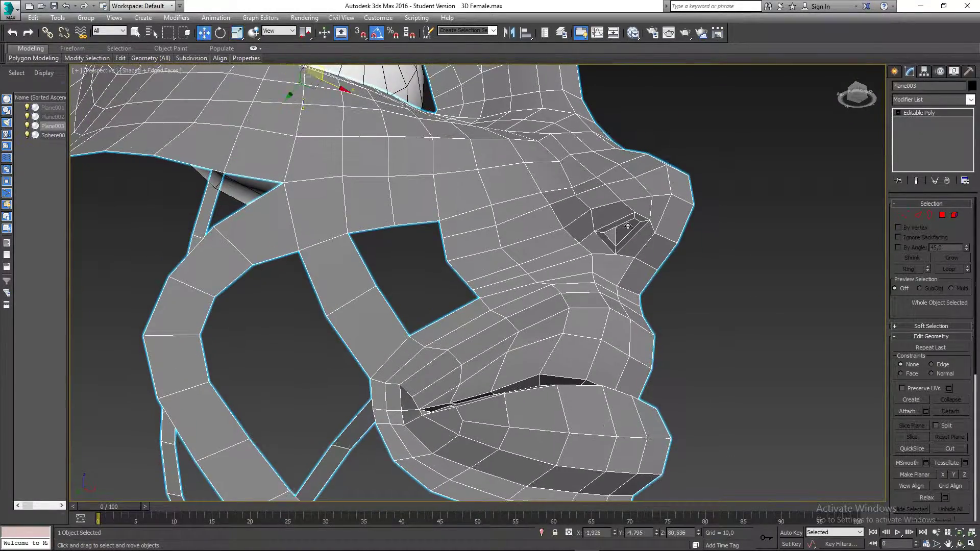
{"action": "scroll", "coordinate": [696, 247], "scroll_direction": "down", "scroll_amount": 4}
{"action": "middle_click_drag", "start_coordinate": [664, 248], "coordinate": [545, 262], "text": "alt"}
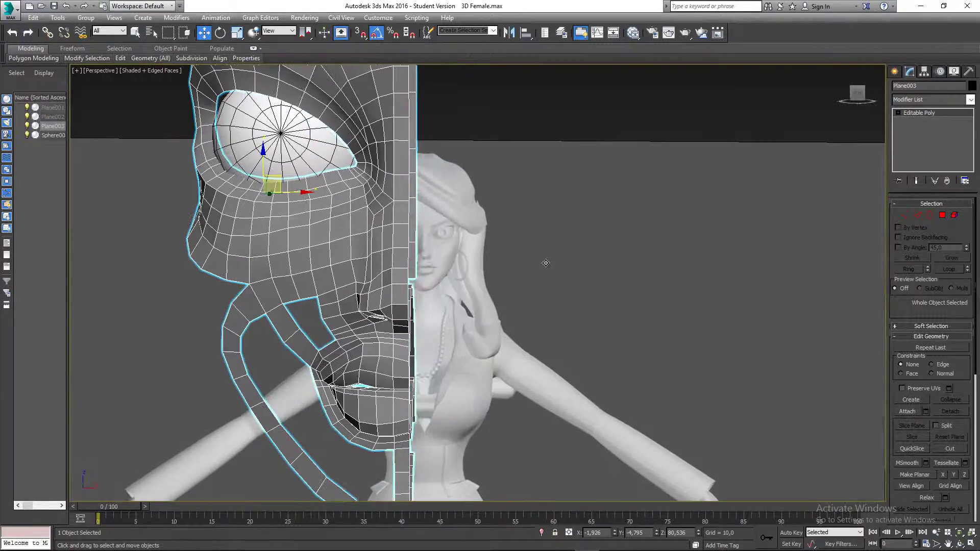
{"action": "left_click", "coordinate": [903, 213]}
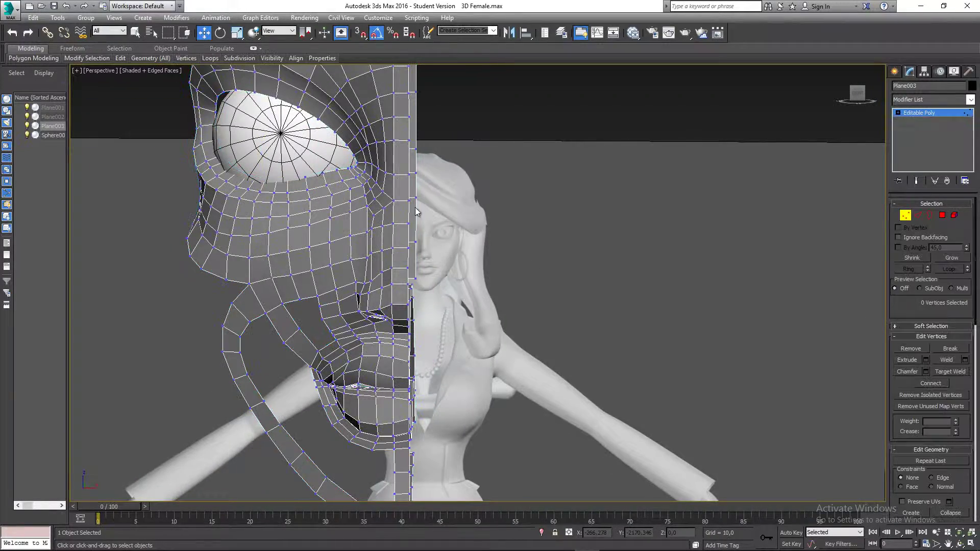
In the front view, shift two vertices on the upper side of the nose horizontally towards the face's midline
{"action": "scroll", "coordinate": [372, 216], "scroll_direction": "up", "scroll_amount": 2}
{"action": "left_click", "coordinate": [375, 224]}
{"action": "key", "text": "f"}
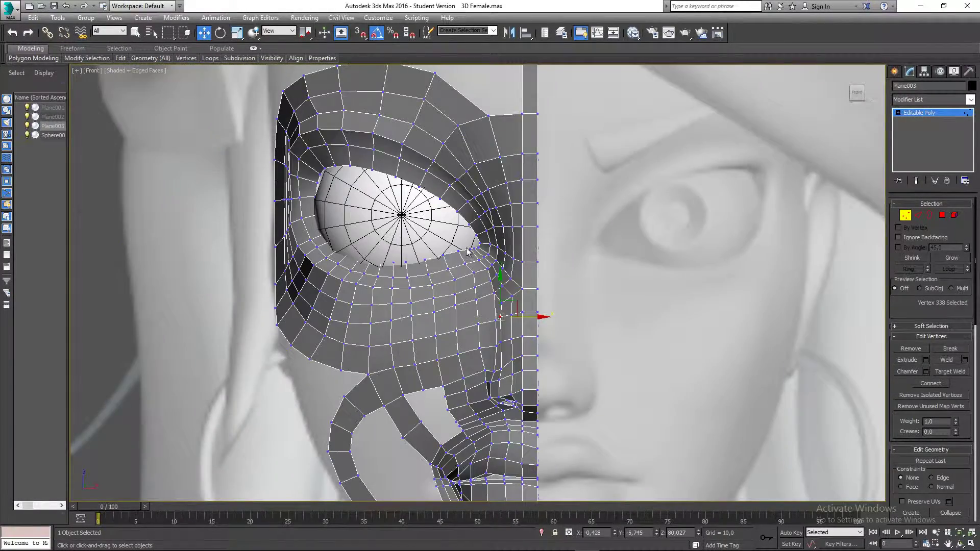
{"action": "middle_click_drag", "start_coordinate": [527, 332], "coordinate": [506, 277]}
{"action": "scroll", "coordinate": [505, 275], "scroll_direction": "up", "scroll_amount": 5}
{"action": "left_click_drag", "start_coordinate": [468, 243], "coordinate": [482, 242]}
{"action": "left_click", "coordinate": [446, 205]}
{"action": "left_click", "coordinate": [438, 204]}
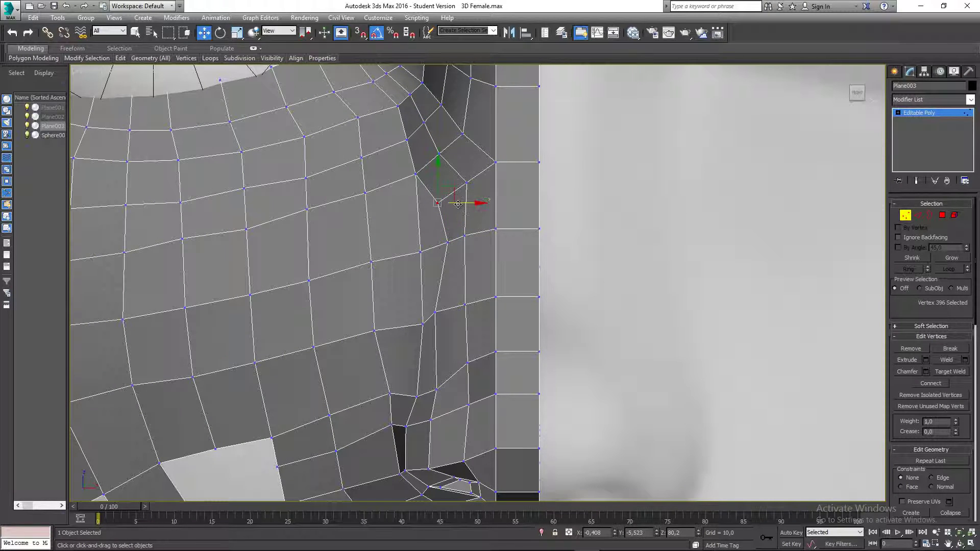
{"action": "left_click_drag", "start_coordinate": [458, 203], "coordinate": [470, 203]}
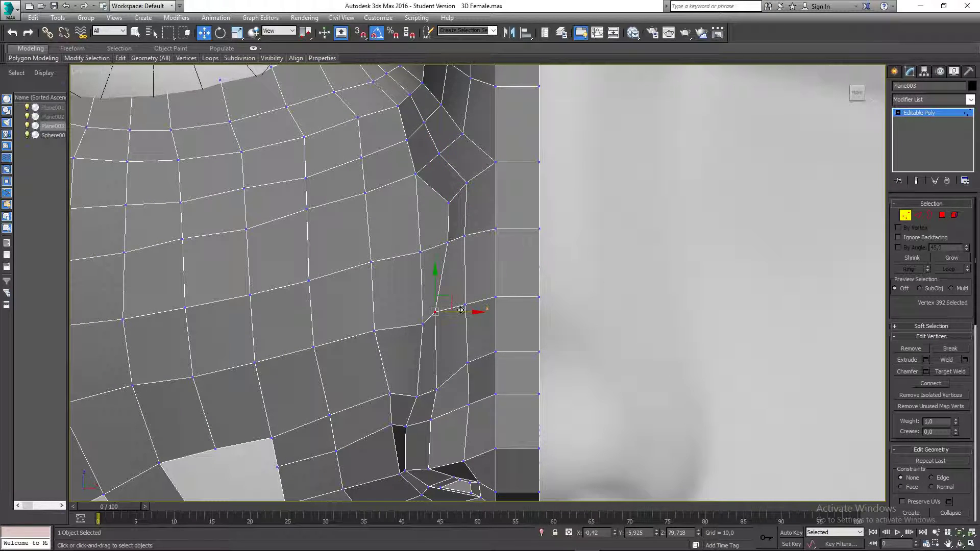
Reposition the vertices along the side of the nose, from below the inner eye corner to mid-nose, to even out the edge flow
{"action": "left_click_drag", "start_coordinate": [465, 313], "coordinate": [480, 313]}
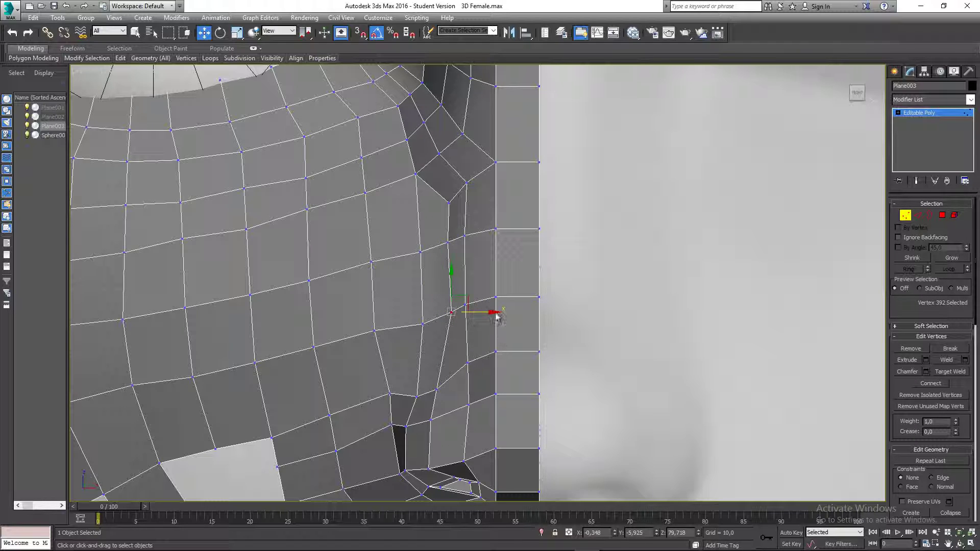
{"action": "left_click", "coordinate": [416, 176]}
{"action": "left_click_drag", "start_coordinate": [431, 163], "coordinate": [445, 156]}
{"action": "left_click", "coordinate": [448, 311]}
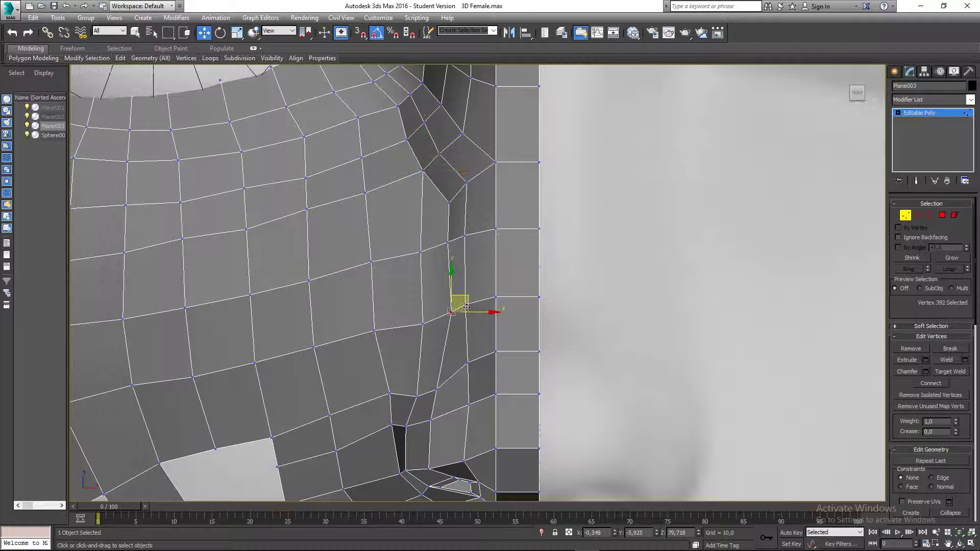
{"action": "left_click_drag", "start_coordinate": [467, 300], "coordinate": [430, 311]}
{"action": "left_click", "coordinate": [422, 325]}
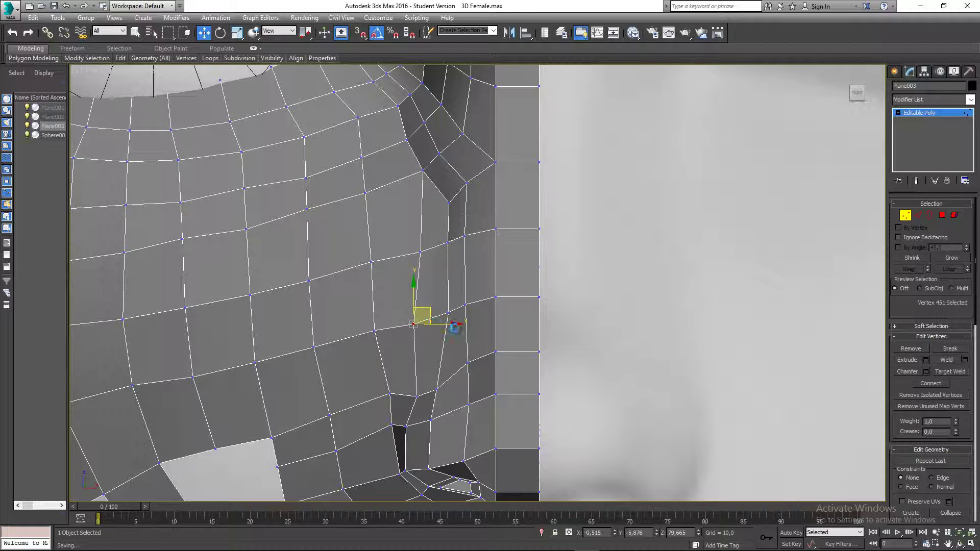
Examine the adjusted nose side and surrounding face mesh in perspective from a three-quarter side angle
{"action": "scroll", "coordinate": [484, 292], "scroll_direction": "down", "scroll_amount": 6}
{"action": "scroll", "coordinate": [484, 292], "scroll_direction": "up", "scroll_amount": 6}
{"action": "middle_click_drag", "start_coordinate": [484, 292], "coordinate": [633, 247], "text": "alt"}
{"action": "left_click", "coordinate": [443, 249]}
{"action": "left_click", "coordinate": [443, 250]}
{"action": "left_click", "coordinate": [567, 308]}
{"action": "scroll", "coordinate": [538, 285], "scroll_direction": "down", "scroll_amount": 6}
{"action": "scroll", "coordinate": [481, 290], "scroll_direction": "up", "scroll_amount": 5}
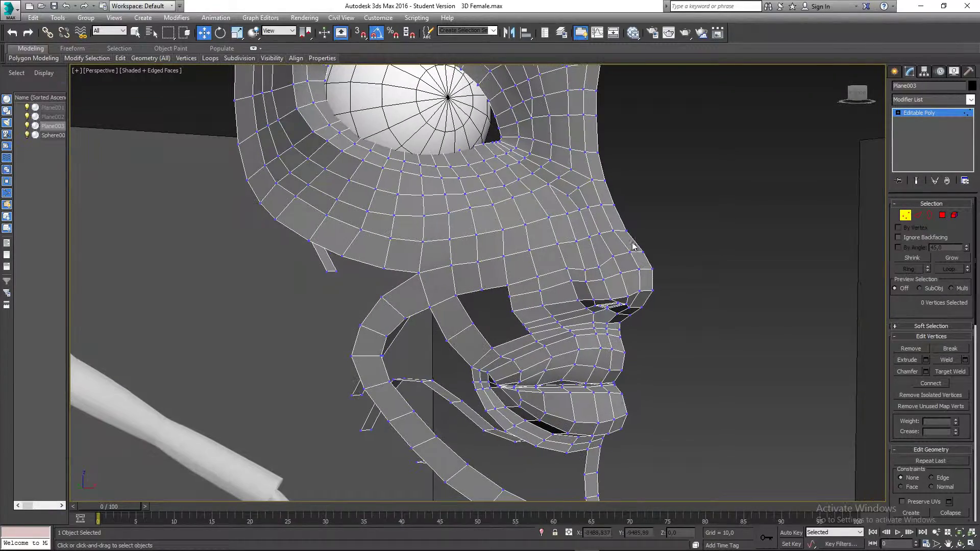
Leave vertex editing and deselect the face mesh
{"action": "left_click", "coordinate": [906, 215]}
{"action": "left_click", "coordinate": [742, 203]}
{"action": "middle_click_drag", "start_coordinate": [657, 215], "coordinate": [605, 218]}
{"action": "left_click", "coordinate": [535, 238]}
{"action": "left_click", "coordinate": [602, 206]}
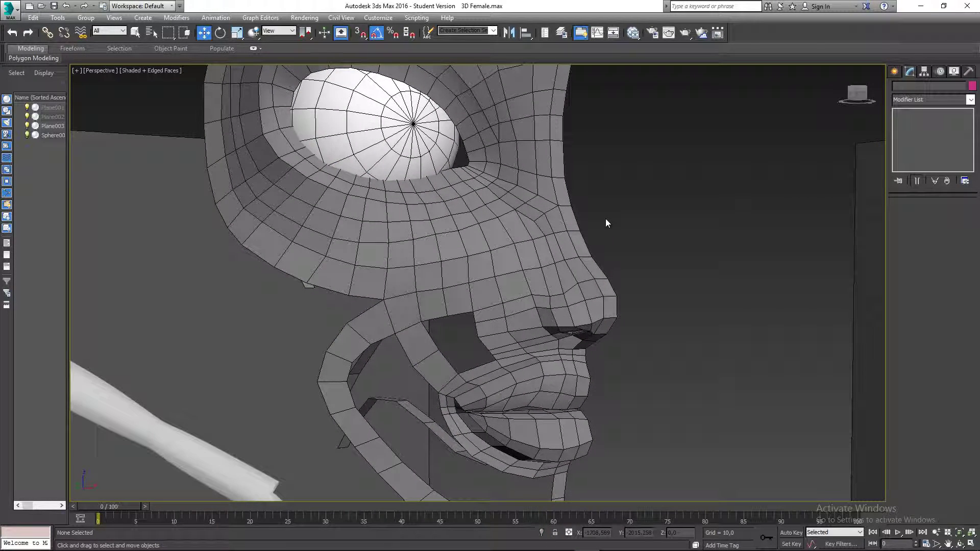
{"action": "key", "text": "F10"}
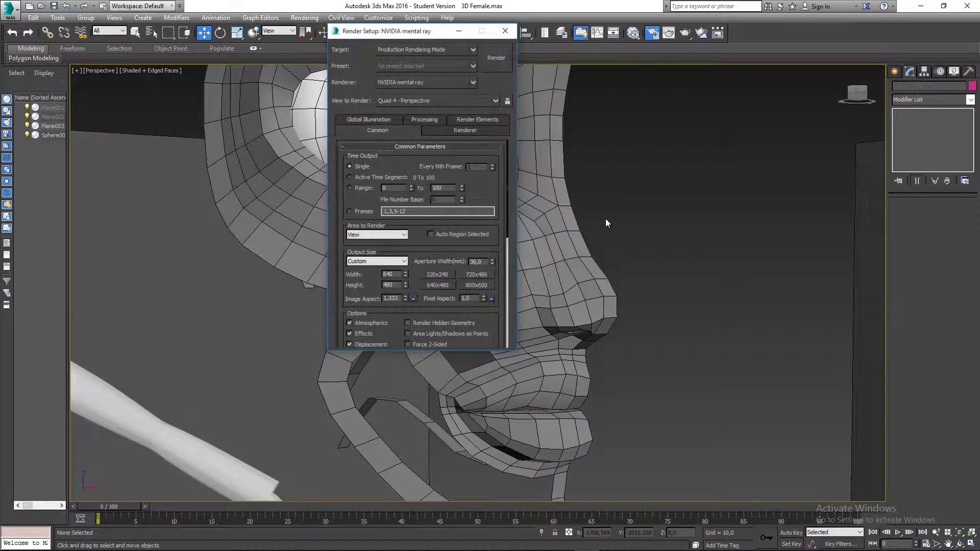
{"action": "left_click", "coordinate": [505, 30]}
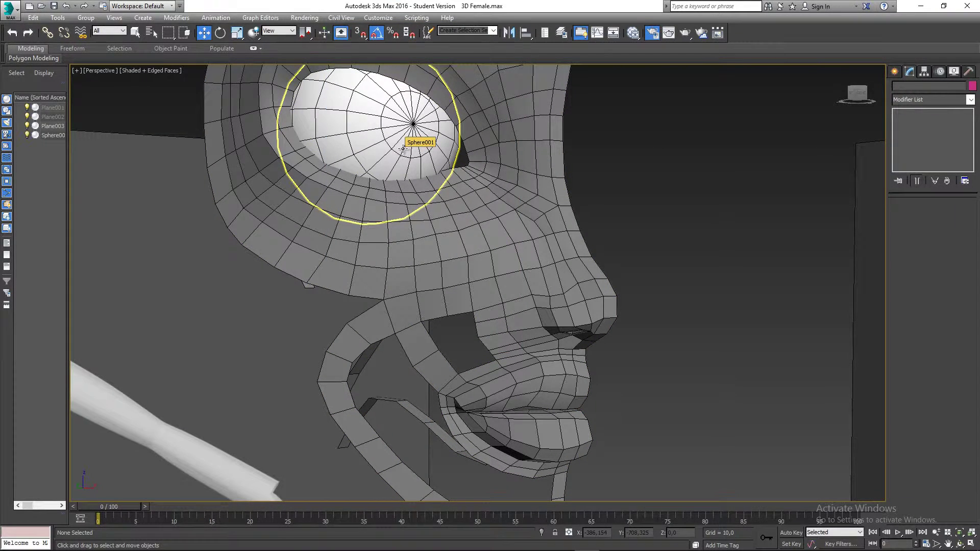
{"action": "key", "text": "F10"}
{"action": "left_click", "coordinate": [505, 31]}
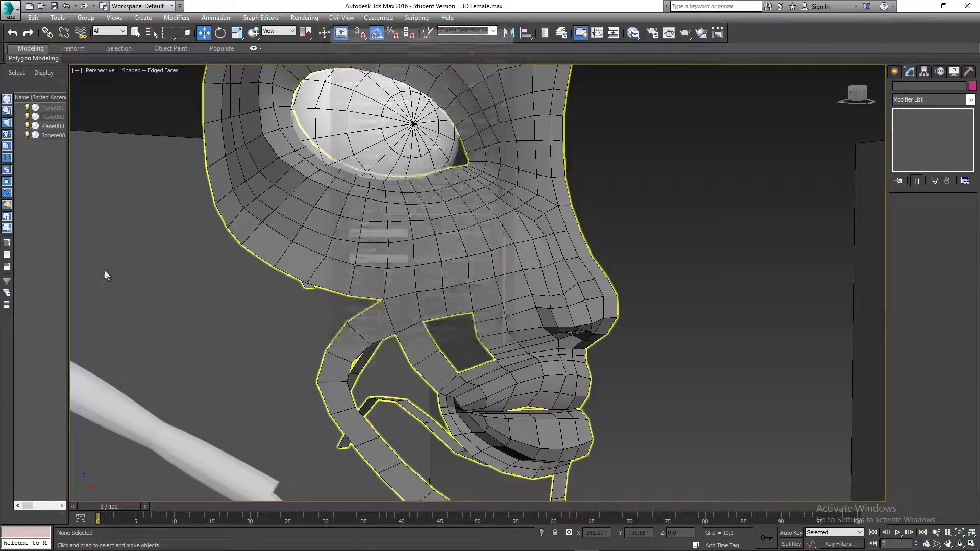